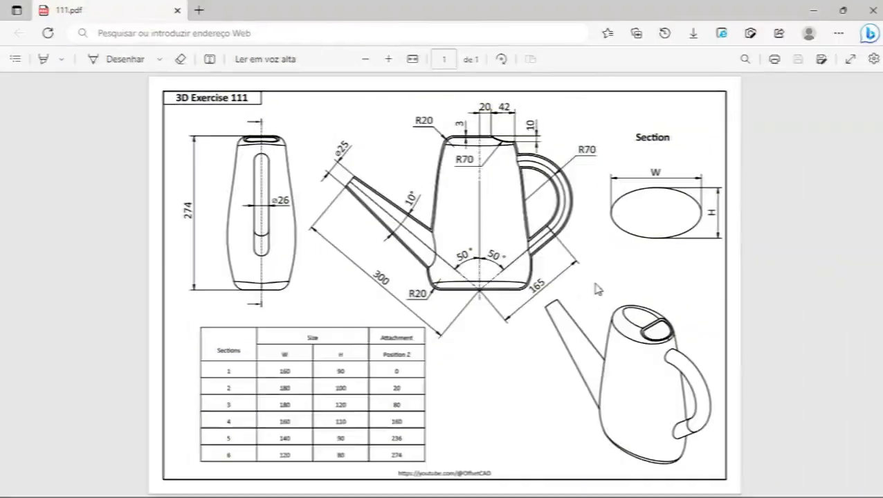
# - Switch to FreeCAD, create a new document and activate the Part Design workbench
pyautogui.hotkey('alt', 'Tab')
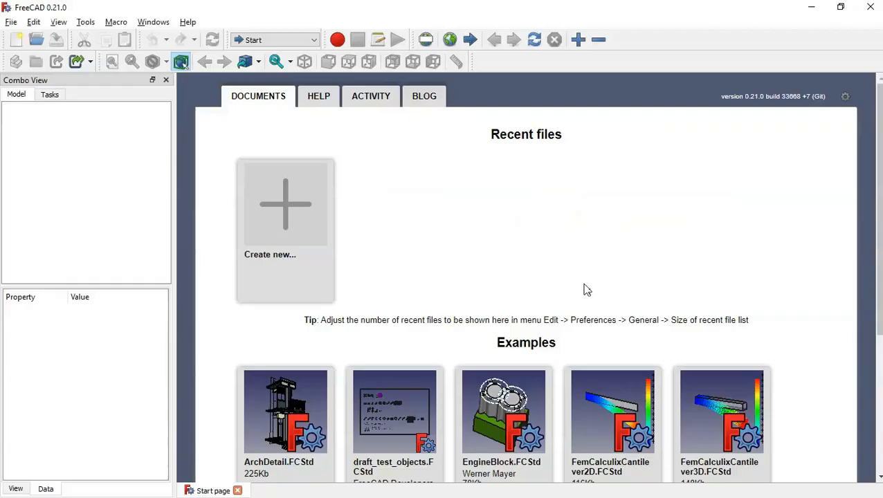
pyautogui.click(263, 217)
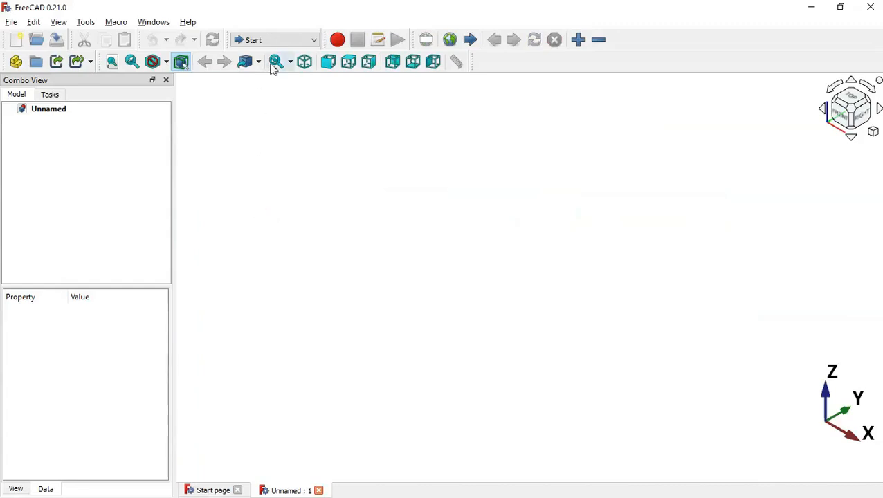
pyautogui.click(286, 41)
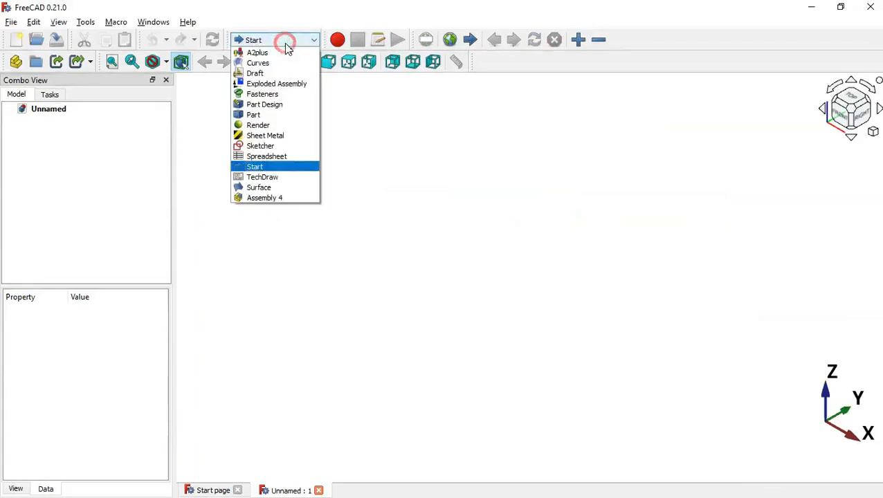
pyautogui.click(290, 105)
pyautogui.click(336, 200)
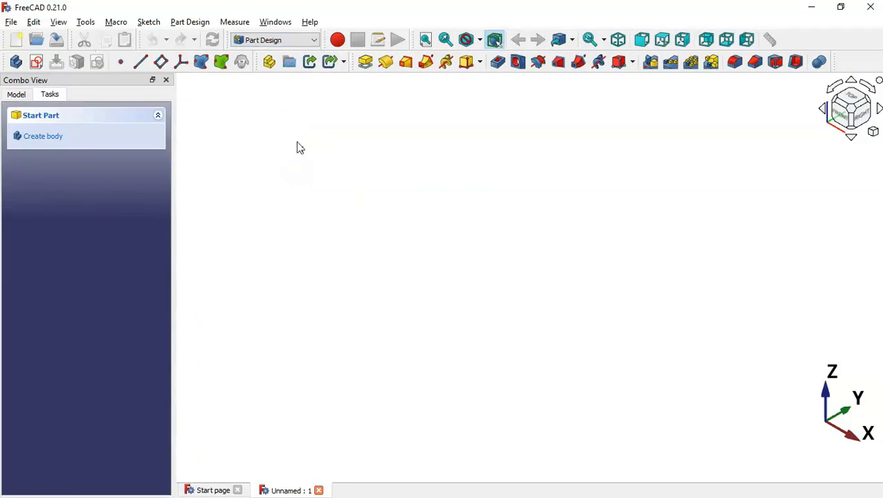
# - Check the section table in the PDF drawing, then start a new sketch on the XY plane in FreeCAD
pyautogui.hotkey('alt', 'Tab')
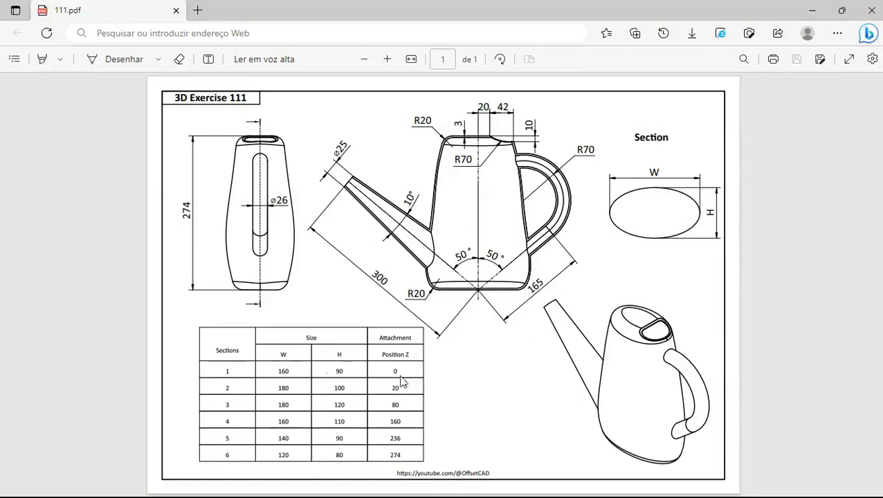
pyautogui.hotkey('alt', 'Tab')
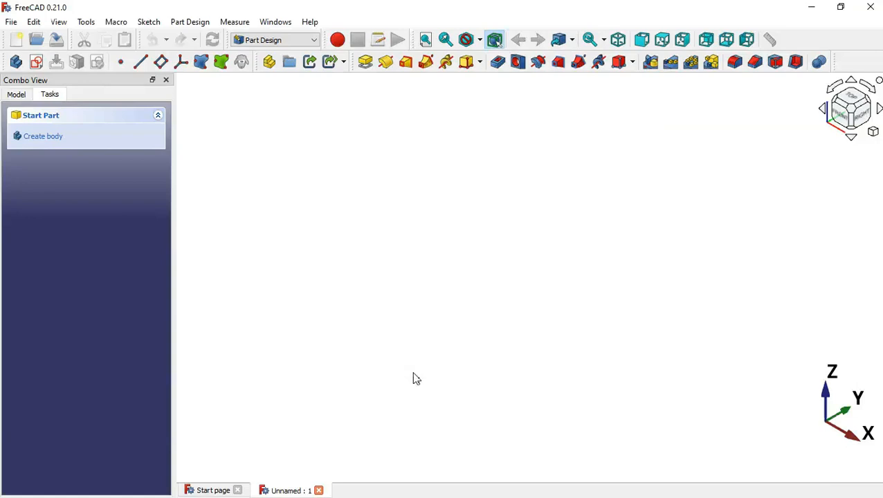
pyautogui.click(37, 62)
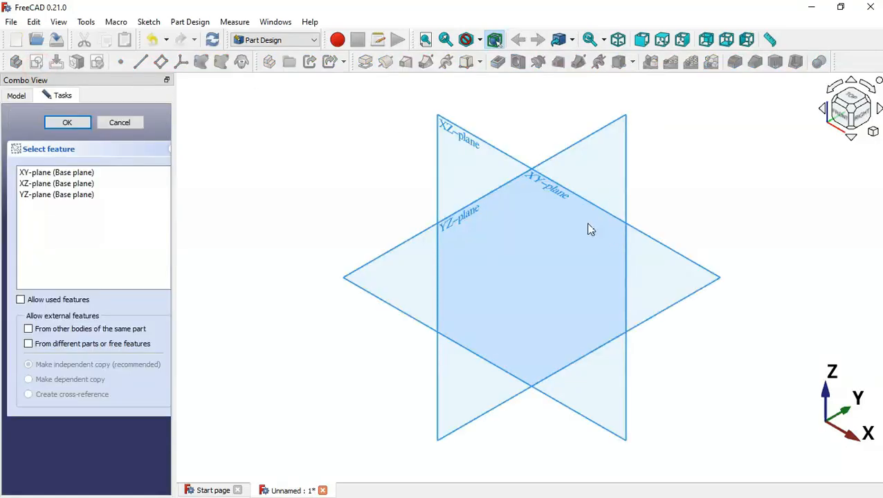
pyautogui.click(557, 196)
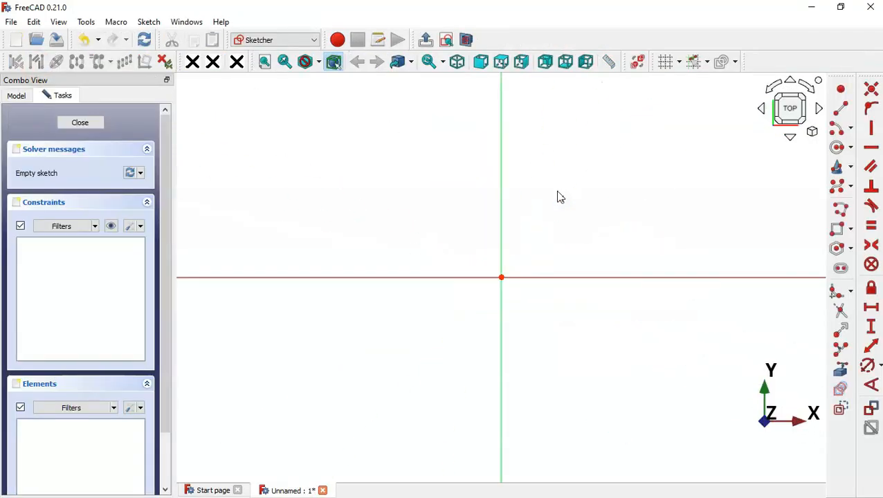
pyautogui.scroll(-5, 532, 307)
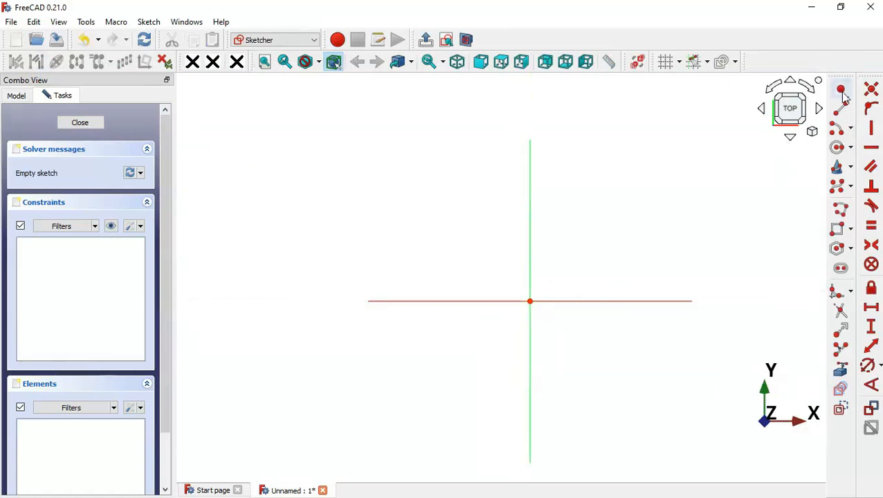
# - Draw an ellipse centred on the origin with a major axis about 247 mm long, and constrain that axis horizontal
pyautogui.click(851, 171)
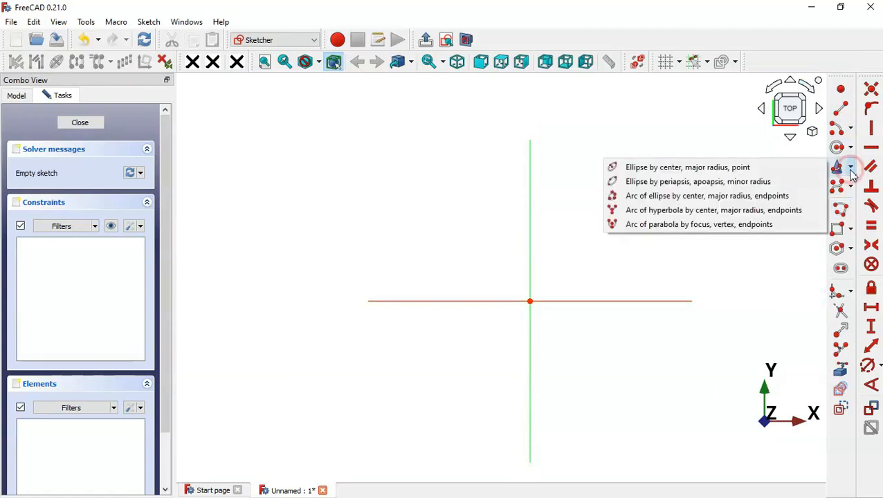
pyautogui.click(694, 171)
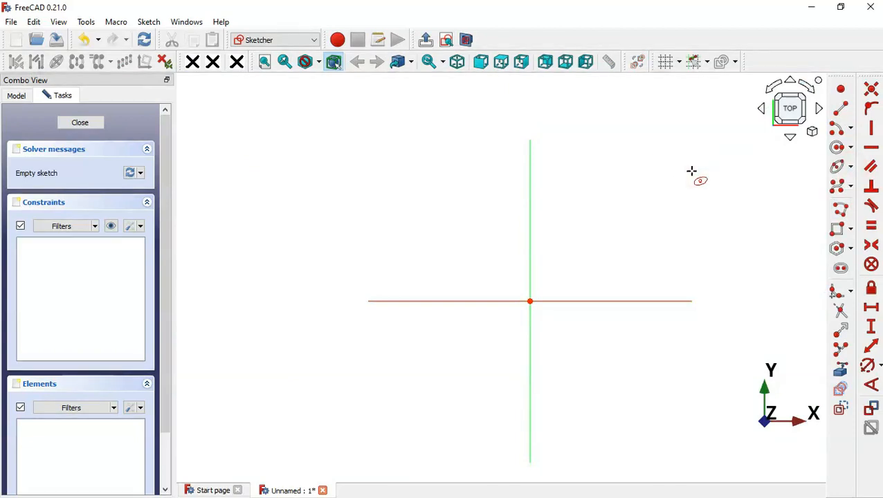
pyautogui.click(530, 302)
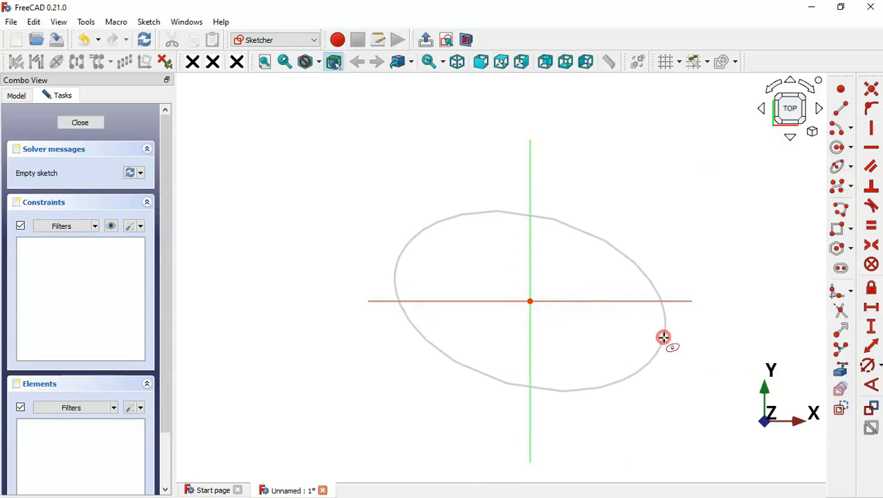
pyautogui.click(662, 337)
pyautogui.click(712, 252)
pyautogui.scroll(2, 628, 296)
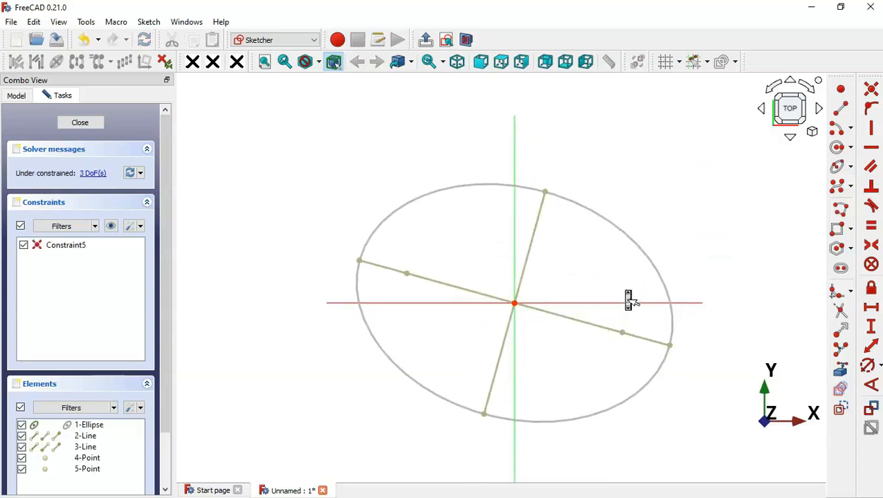
pyautogui.click(871, 148)
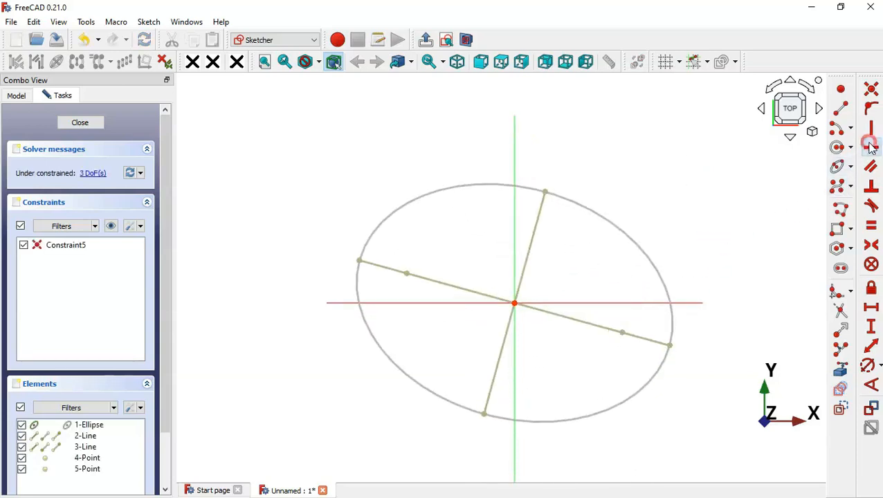
pyautogui.click(606, 328)
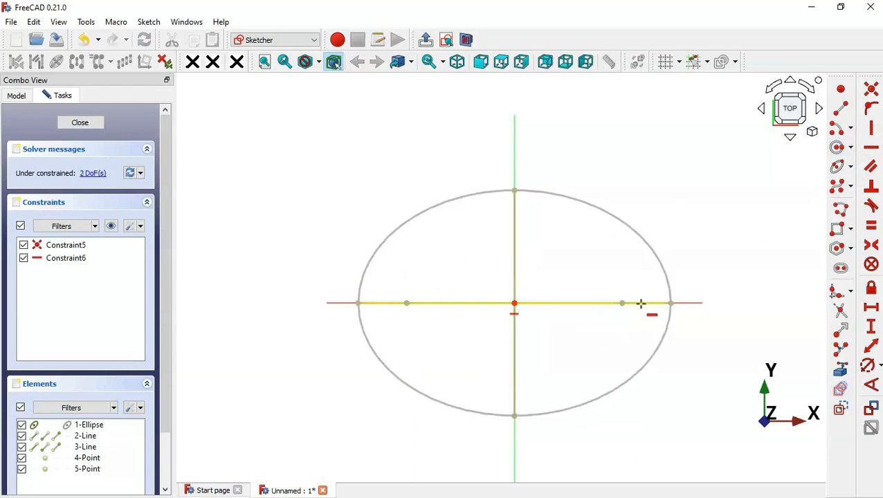
# - Dimension the ellipse's major axis to 160 mm, as given for section 1 in the drawing, and name the constraint Width
pyautogui.click(871, 345)
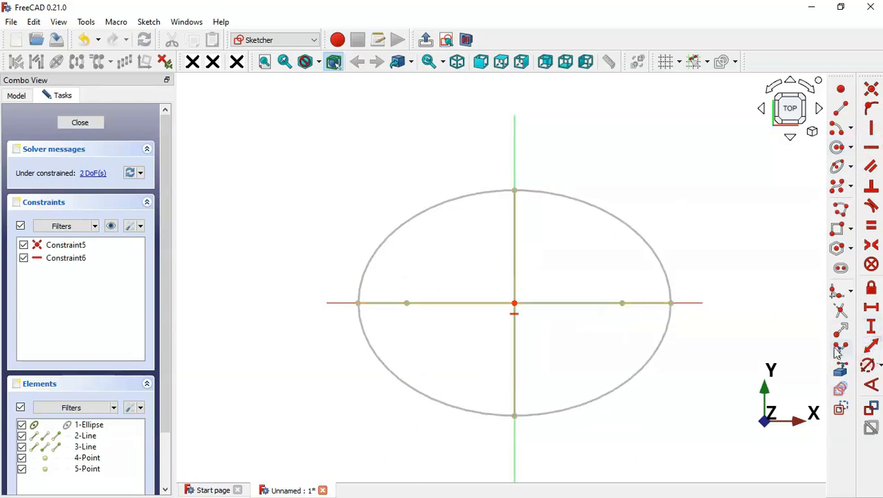
pyautogui.click(595, 303)
pyautogui.click(668, 292)
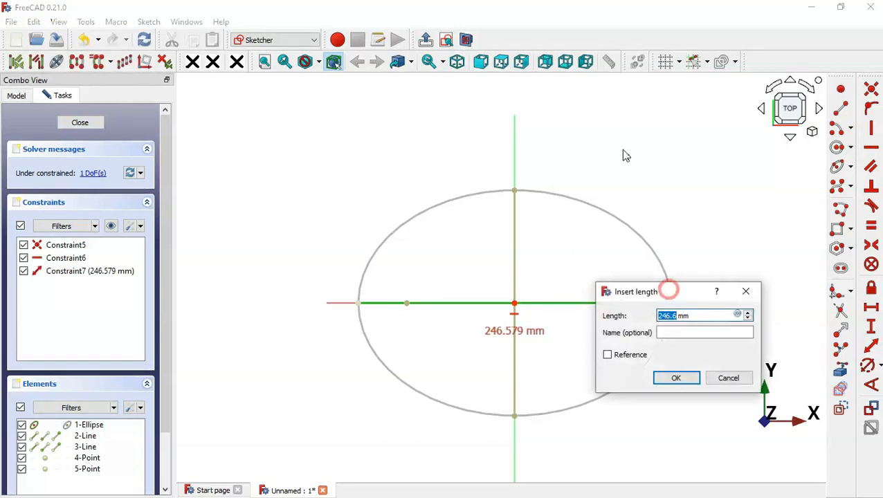
pyautogui.moveTo(668, 296); pyautogui.dragTo(648, 129)
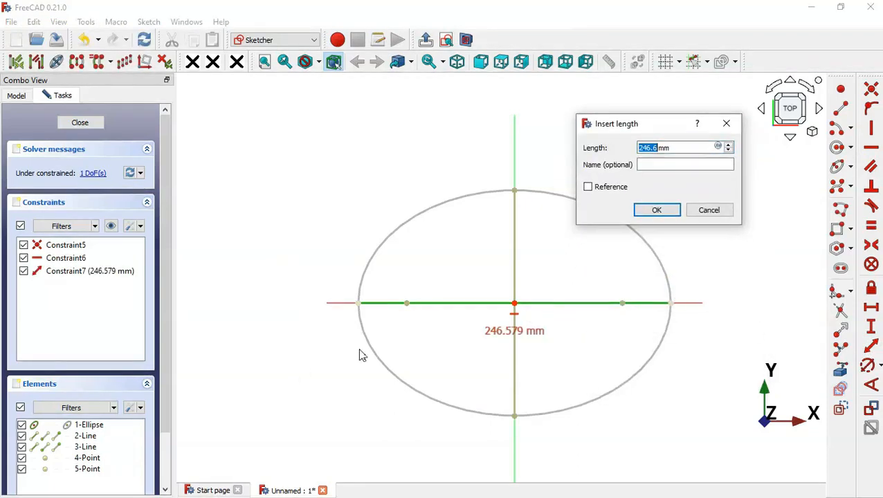
pyautogui.hotkey('alt', 'Tab')
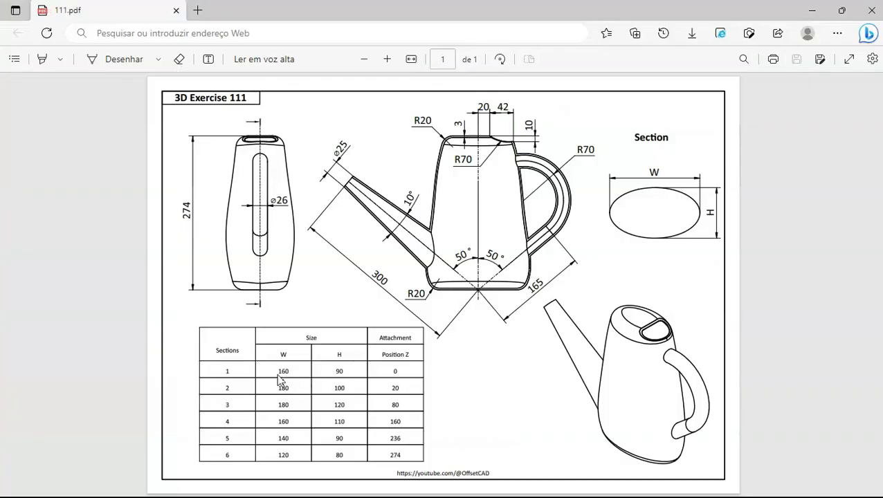
pyautogui.hotkey('alt', 'Tab')
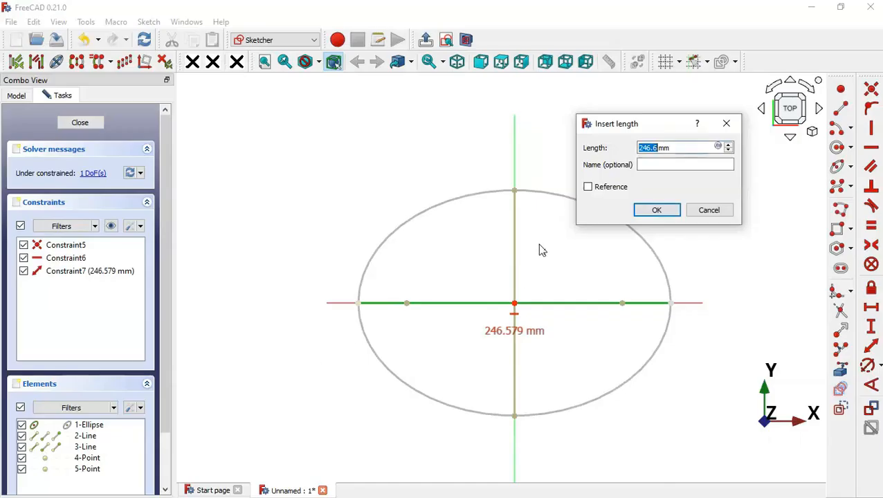
pyautogui.write('160')
pyautogui.click(676, 164)
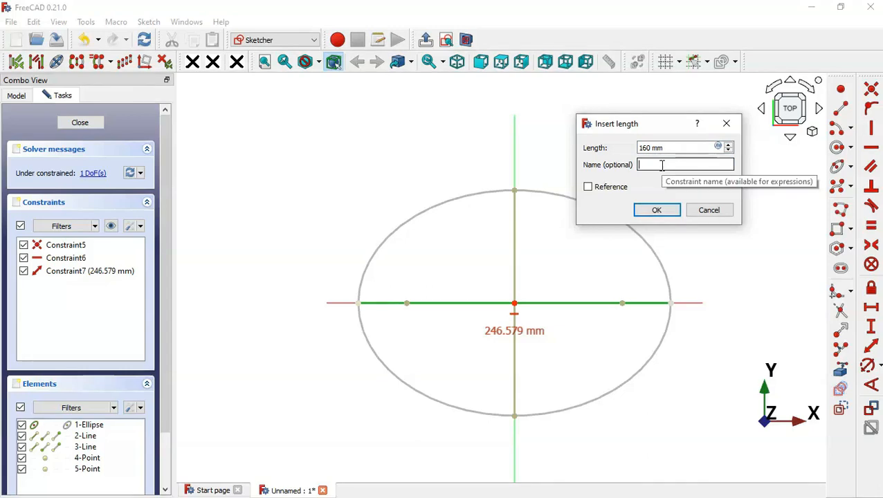
pyautogui.write('Width')
pyautogui.click(658, 214)
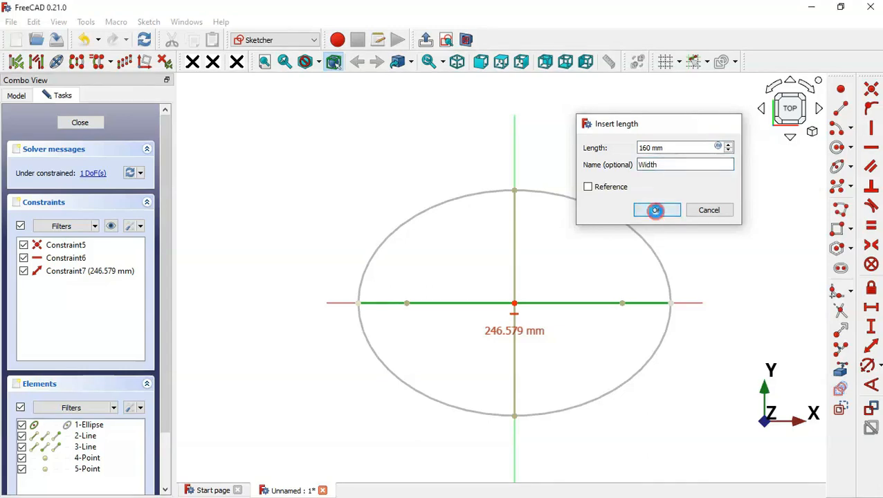
# - Dimension the ellipse's minor axis to 90 mm and name the constraint Heigth
pyautogui.click(515, 294)
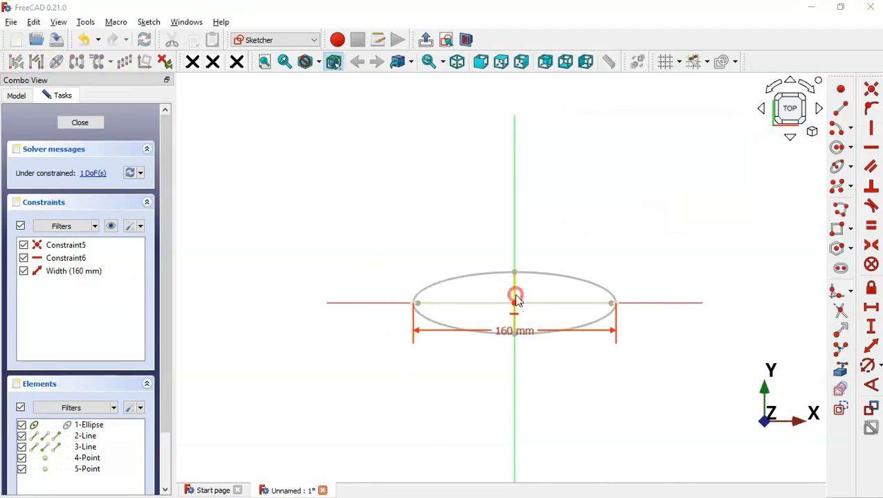
pyautogui.press('i')
pyautogui.moveTo(592, 291); pyautogui.dragTo(617, 138)
pyautogui.hotkey('alt', 'Tab')
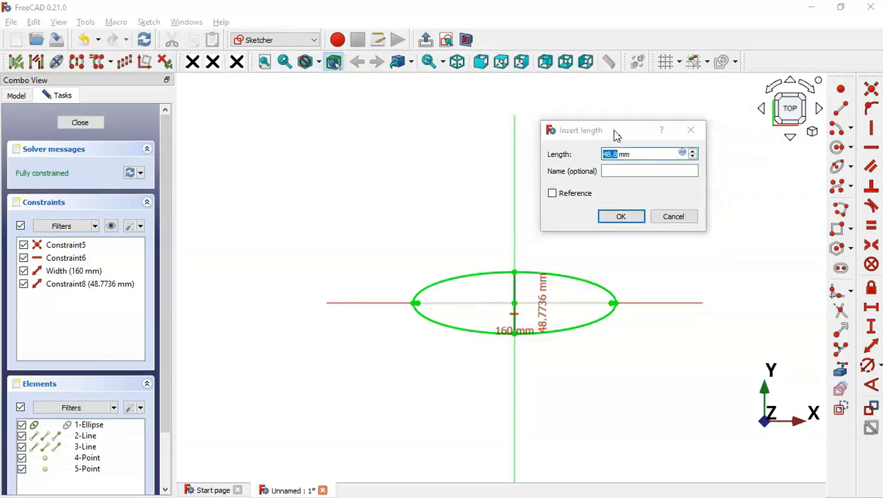
pyautogui.hotkey('alt', 'Tab')
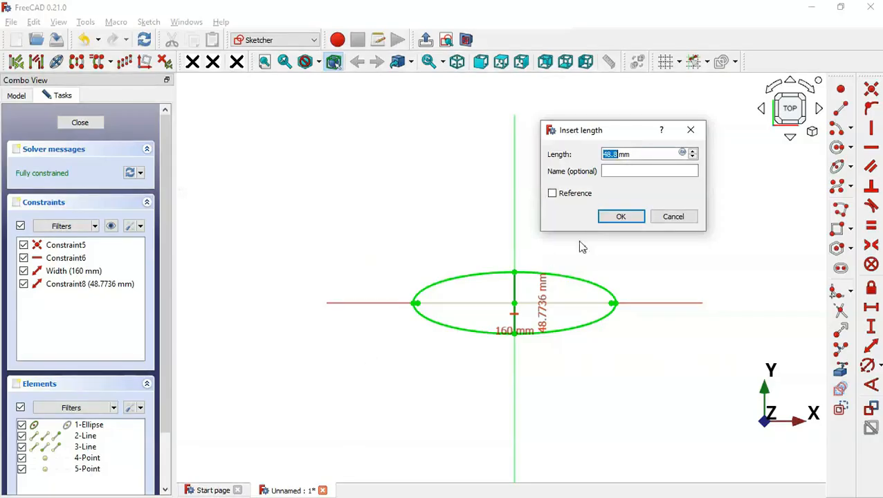
pyautogui.write('90')
pyautogui.click(612, 171)
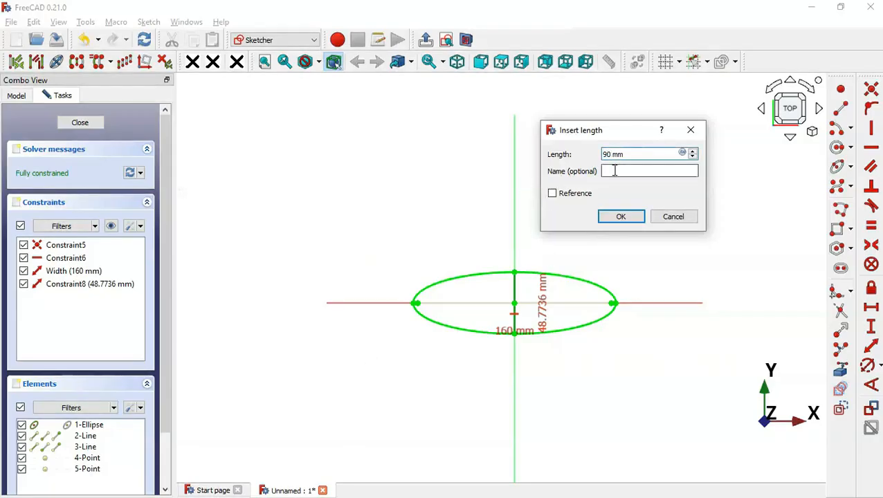
pyautogui.write('Heigth')
pyautogui.click(623, 219)
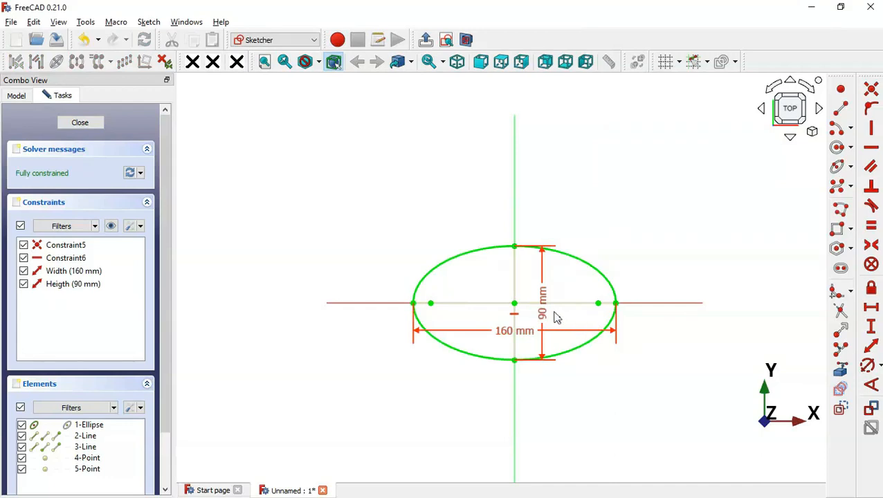
# - Move the height and width dimensions clear of the ellipse and close the sketch
pyautogui.moveTo(543, 308); pyautogui.dragTo(680, 277)
pyautogui.moveTo(523, 330); pyautogui.dragTo(538, 413)
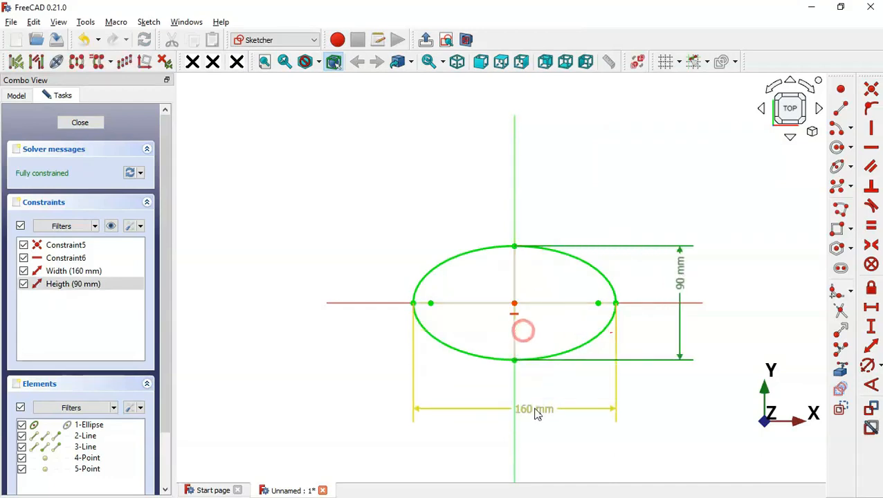
pyautogui.click(569, 171)
pyautogui.press('Escape')
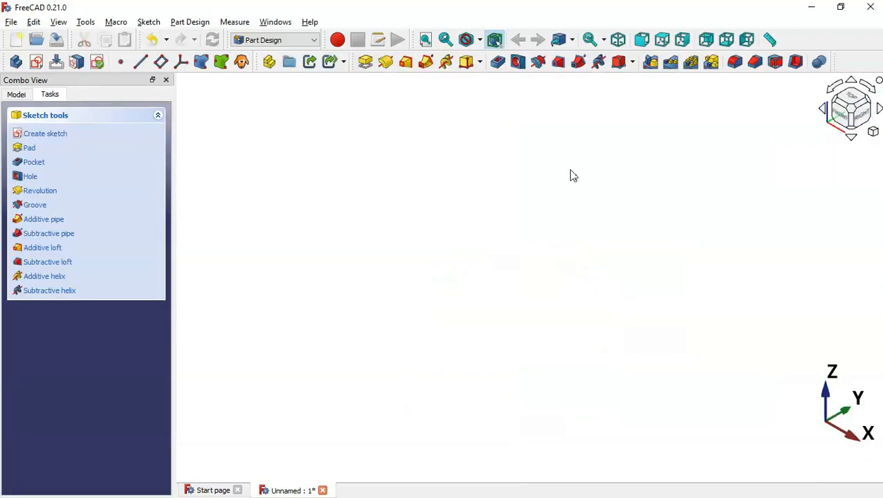
pyautogui.click(433, 161)
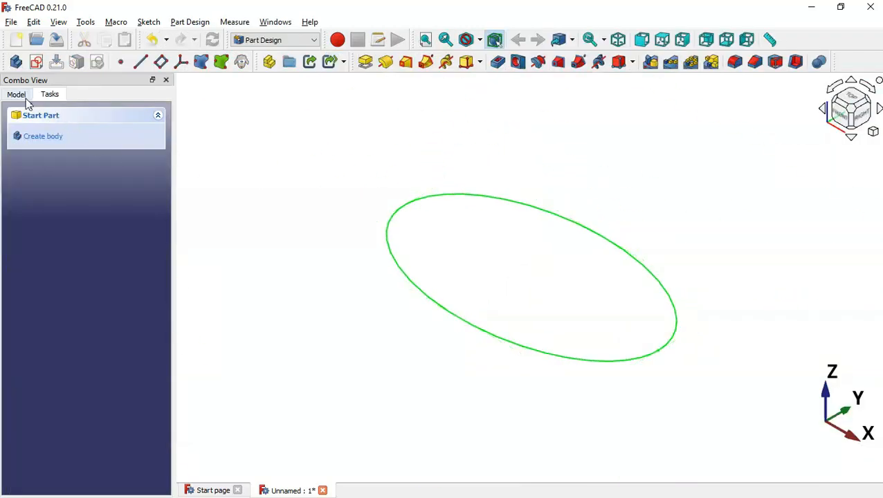
# - Copy the ellipse sketch using only the original selection, without its XY-plane dependency, and deselect it
pyautogui.click(20, 95)
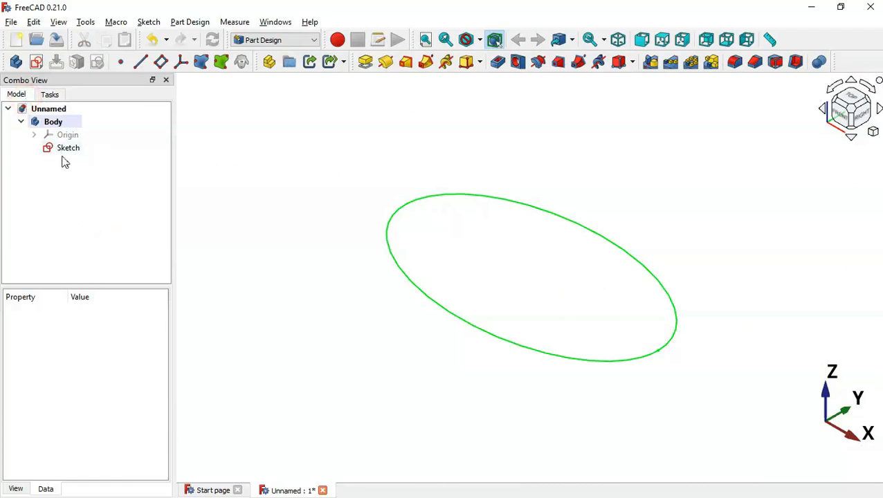
pyautogui.click(67, 151)
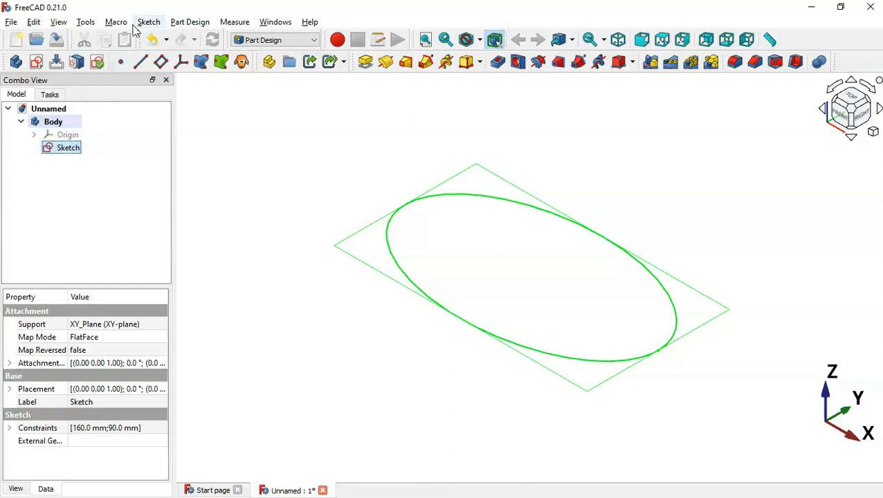
pyautogui.click(105, 40)
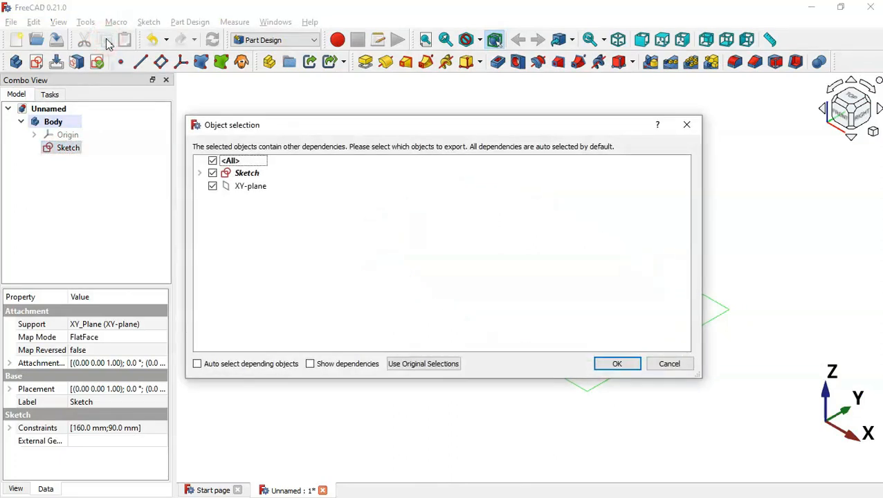
pyautogui.click(440, 365)
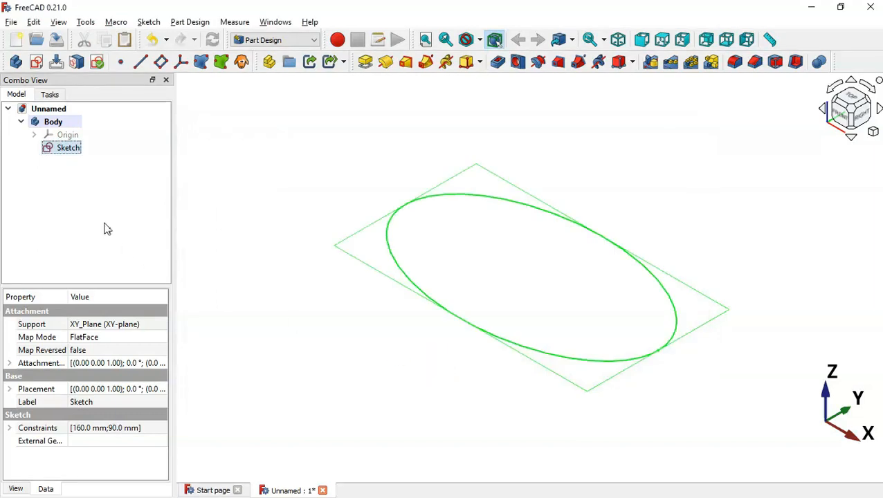
pyautogui.click(107, 229)
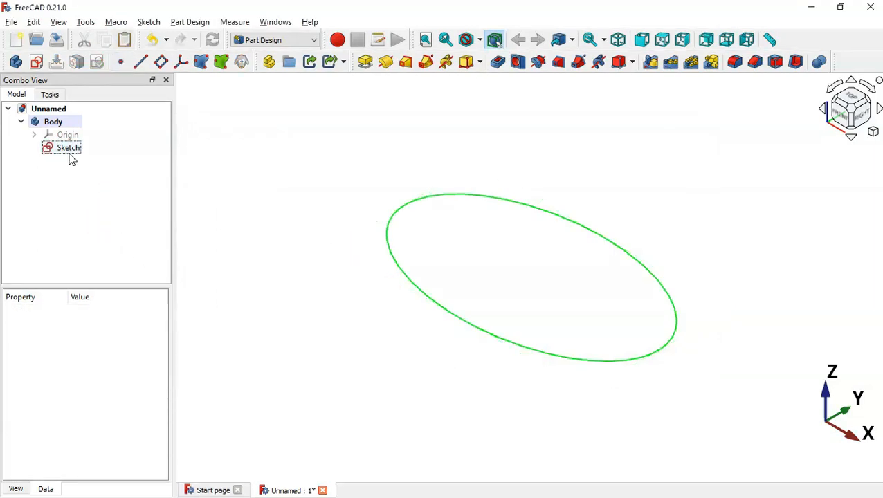
# - Paste the copied ellipse sketch five times and move all five copies into the Body
pyautogui.click(121, 39)
pyautogui.click(122, 39)
pyautogui.click(121, 40)
pyautogui.click(122, 40)
pyautogui.click(122, 39)
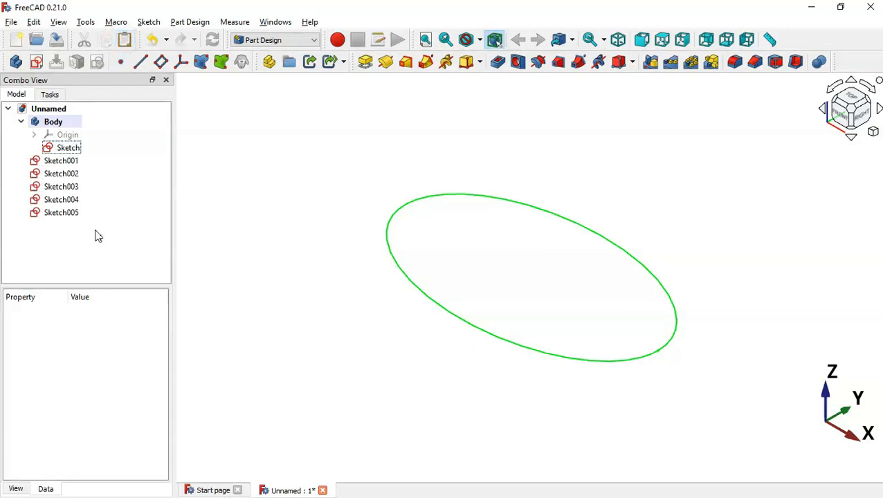
pyautogui.moveTo(76, 238)
pyautogui.mouseDown()
pyautogui.moveTo(55, 165)
pyautogui.moveTo(100, 158)
pyautogui.moveTo(86, 161)
pyautogui.moveTo(100, 140)
pyautogui.moveTo(72, 122)
pyautogui.mouseUp()
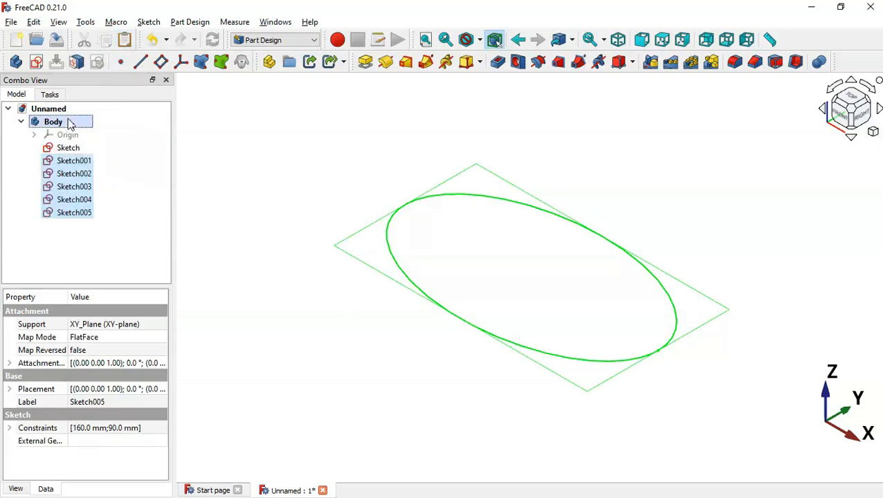
pyautogui.click(100, 230)
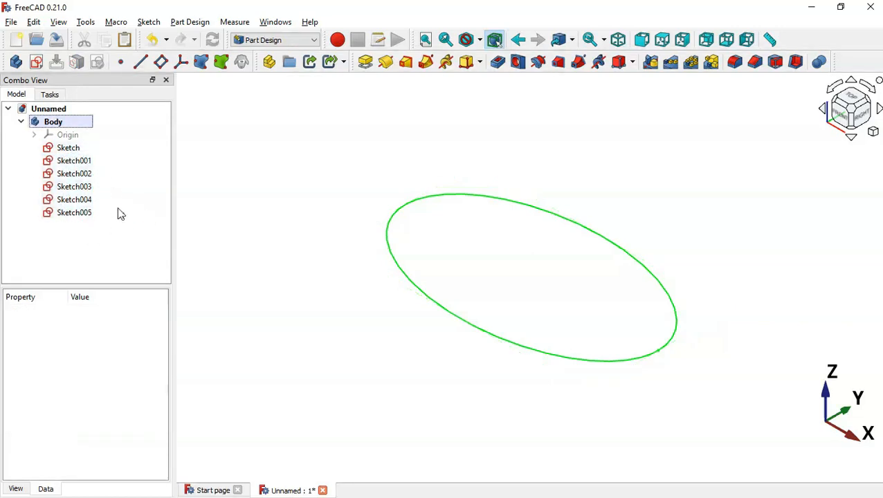
# - Rename the original ellipse sketch as Section1 and its first copy as Section2
pyautogui.click(66, 148)
pyautogui.press('F2')
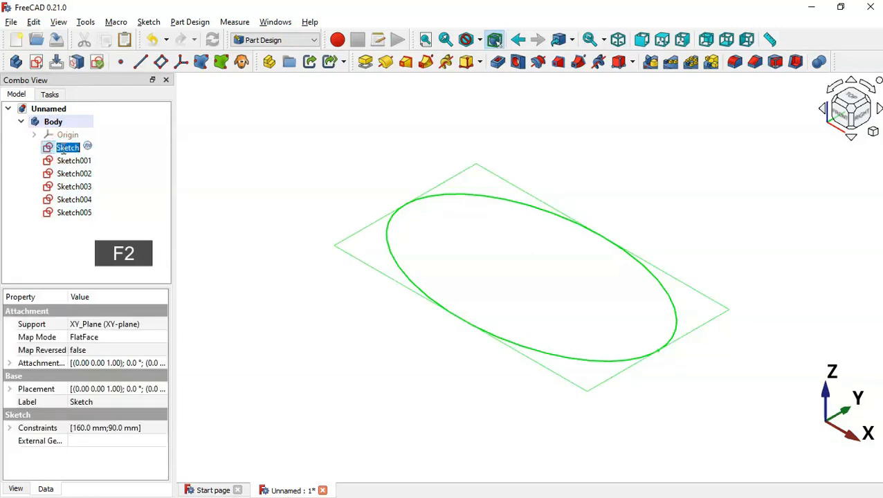
pyautogui.write('Section')
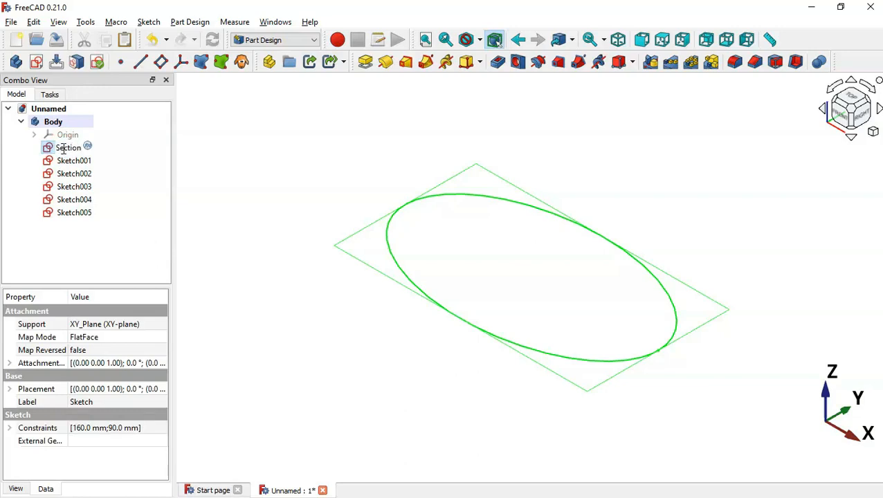
pyautogui.press('Return')
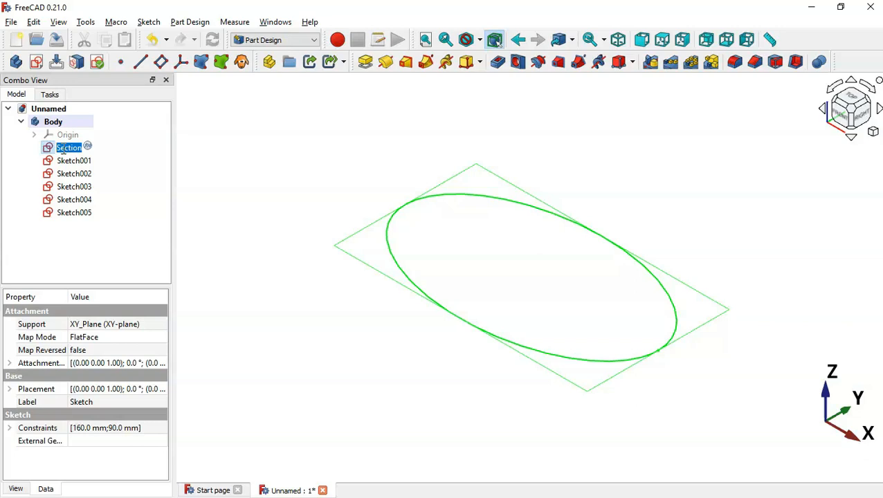
pyautogui.press('Right')
pyautogui.write('1')
pyautogui.press('Return')
pyautogui.click(77, 162)
pyautogui.press('F2')
pyautogui.write('Section2')
pyautogui.press('Return')
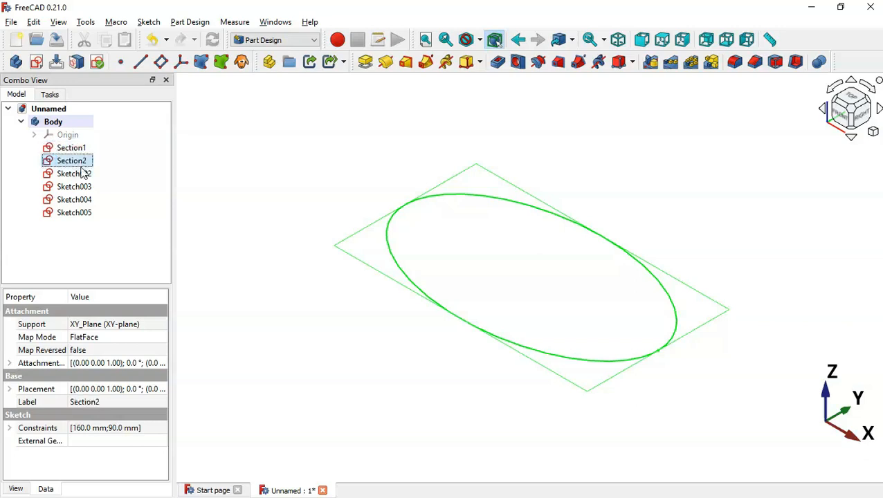
# - Rename the remaining four sketch copies, in order, as Section3, Section4, Section5 and Section6
pyautogui.click(82, 173)
pyautogui.write('Section3')
pyautogui.click(86, 186)
pyautogui.write('Section4')
pyautogui.click(76, 200)
pyautogui.write('Section5')
pyautogui.click(81, 213)
pyautogui.write('Section6')
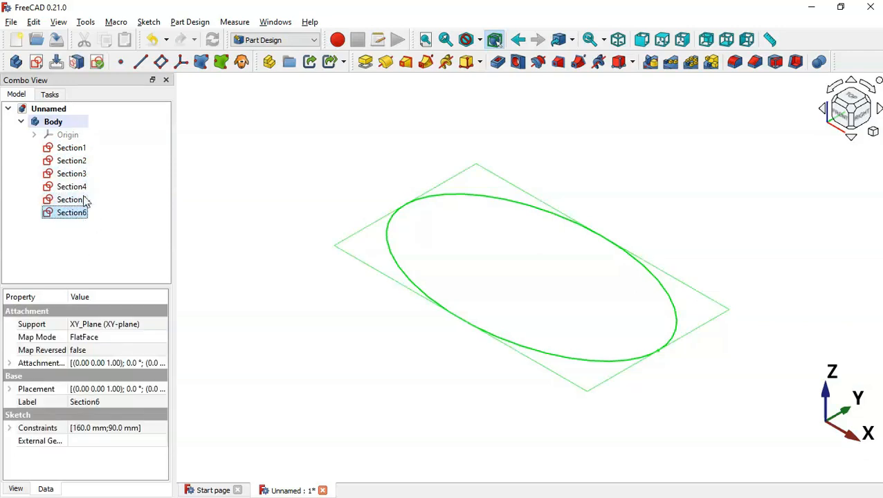
# - Examine the section table in the PDF drawing for each section's size and Z attachment position, and return to FreeCAD
pyautogui.hotkey('alt', 'Tab')
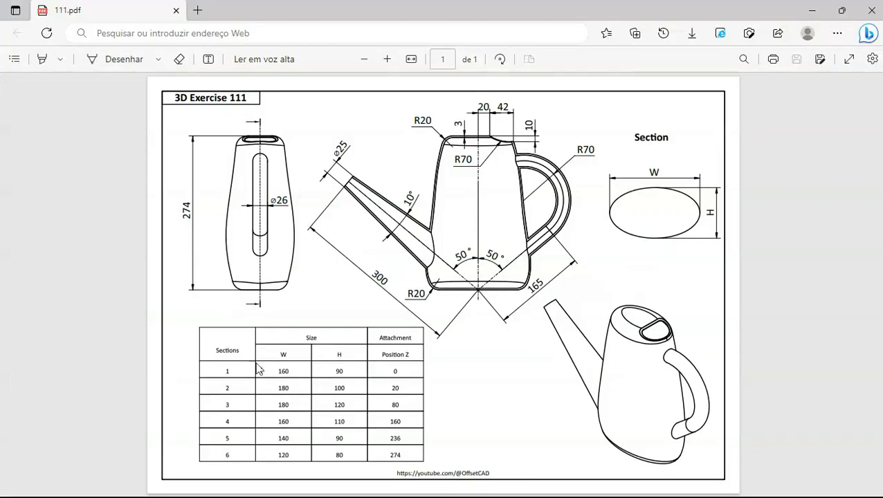
pyautogui.hotkey('alt', 'Tab')
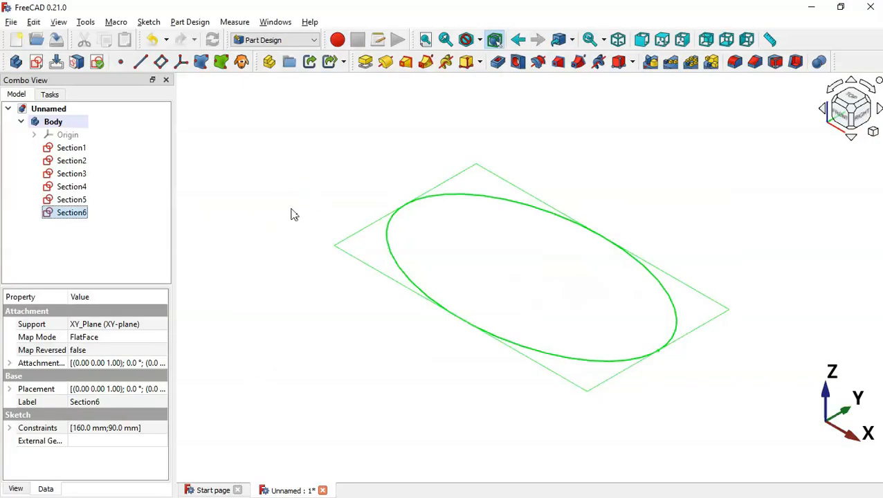
pyautogui.hotkey('alt', 'Tab')
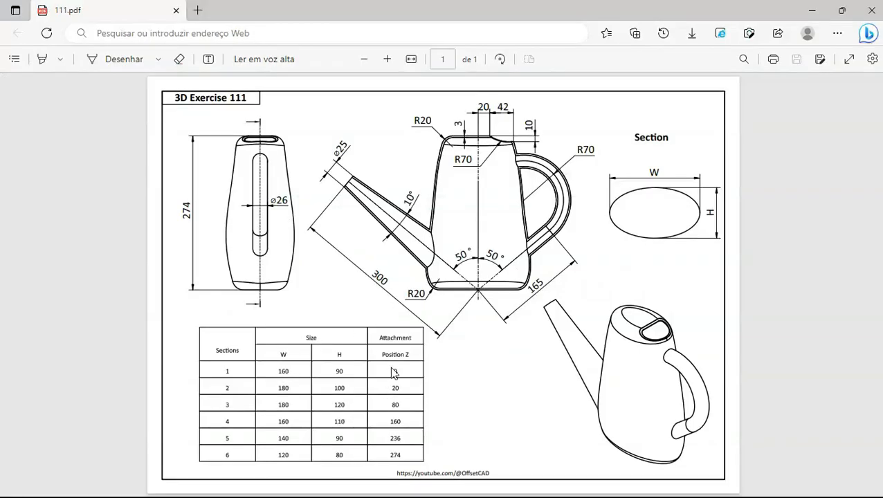
pyautogui.hotkey('alt', 'Tab')
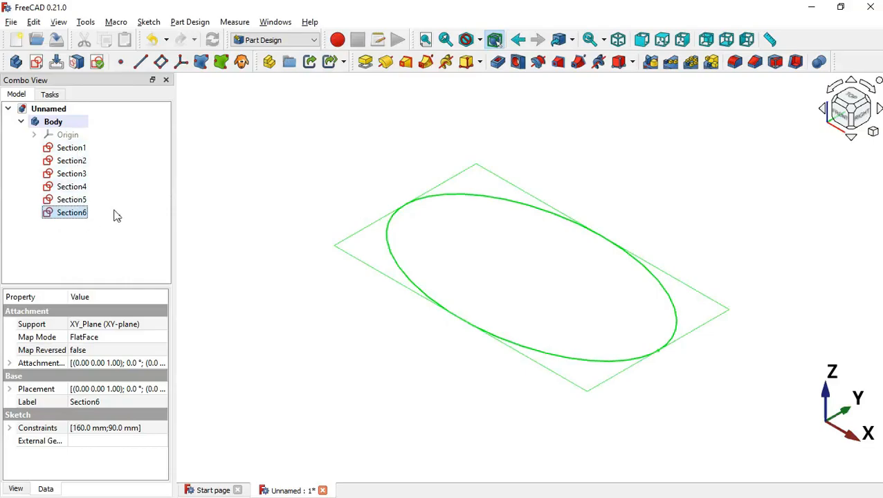
pyautogui.hotkey('alt', 'Tab')
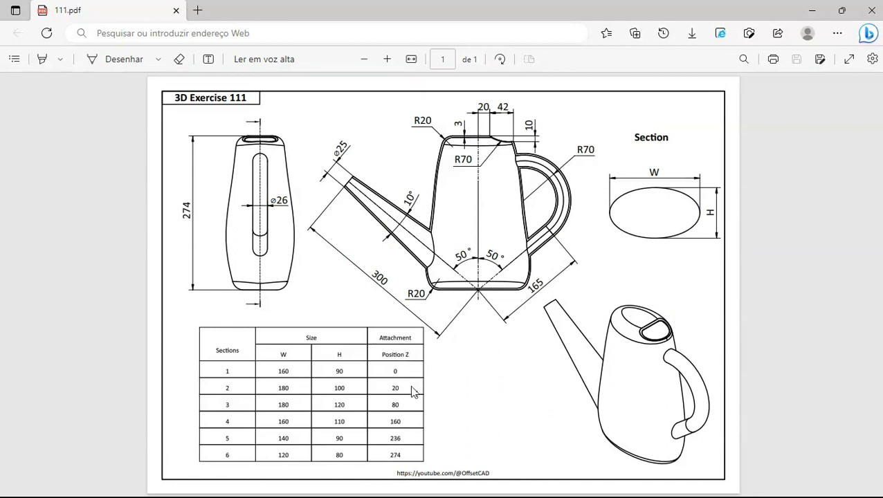
pyautogui.hotkey('alt', 'Tab')
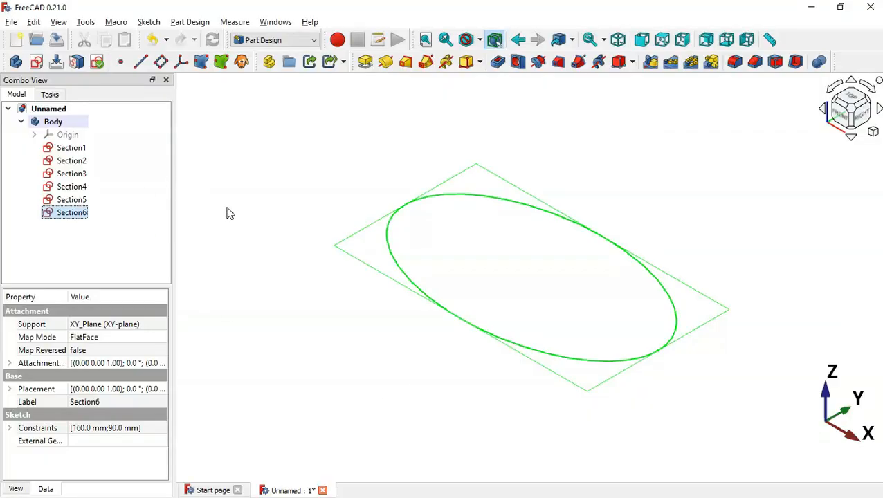
# - Set Section2's attachment Z position to 20 mm, as given in the drawing's section table
pyautogui.click(72, 160)
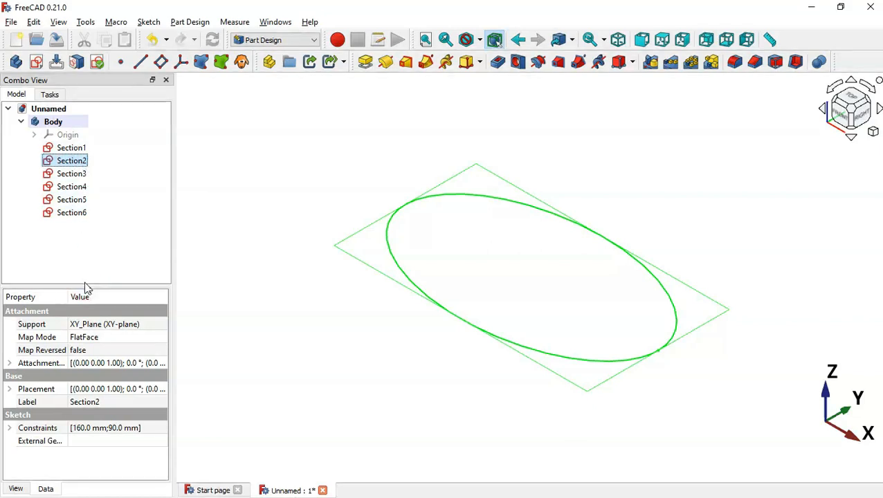
pyautogui.moveTo(83, 285); pyautogui.dragTo(84, 227)
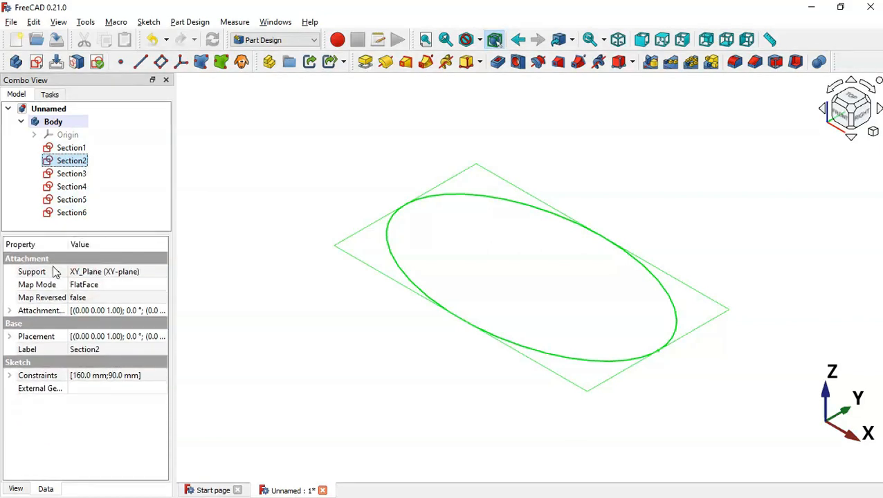
pyautogui.click(9, 311)
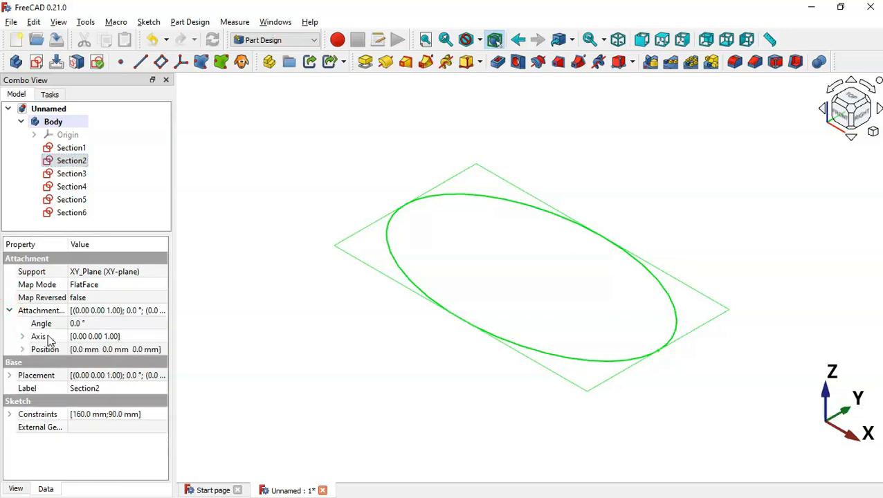
pyautogui.click(22, 350)
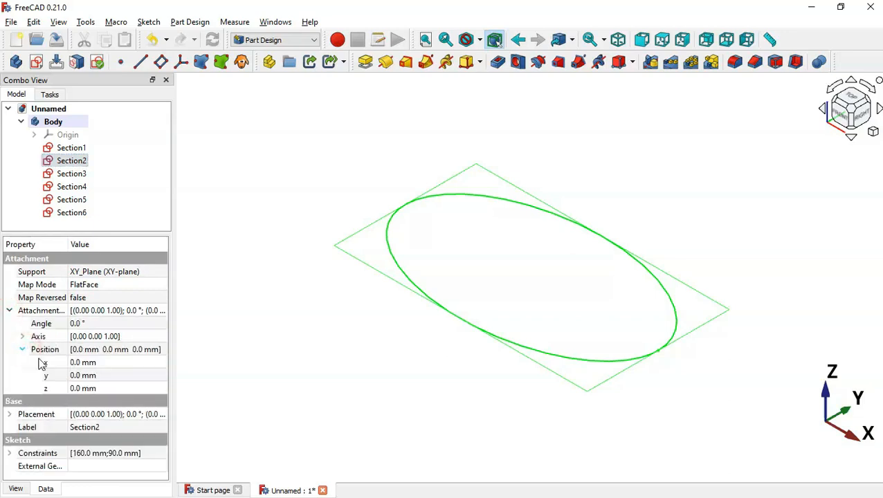
pyautogui.click(113, 390)
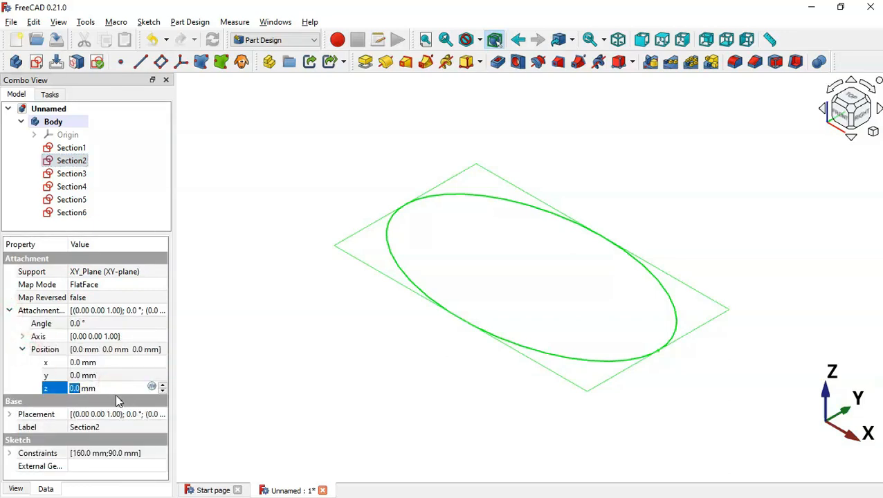
pyautogui.hotkey('alt', 'Tab')
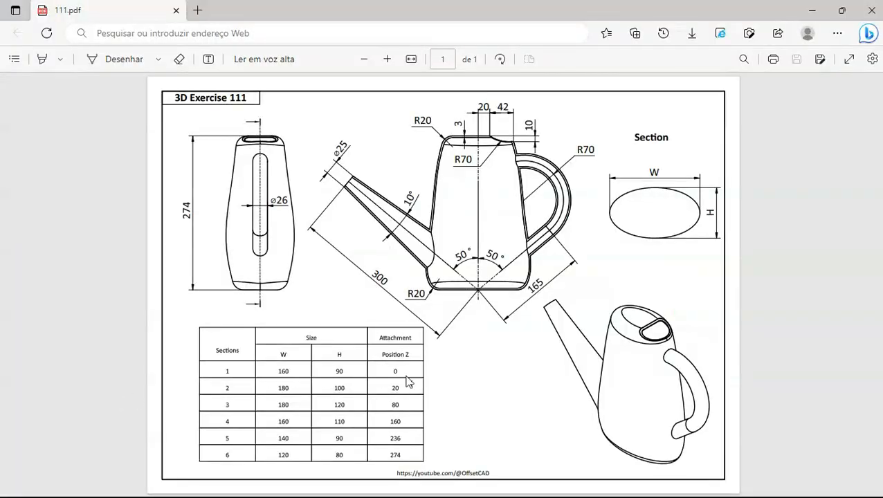
pyautogui.keyDown('ctrl'); pyautogui.scroll(2, 408, 381); pyautogui.keyUp('ctrl')
pyautogui.scroll(-2, 874, 212)
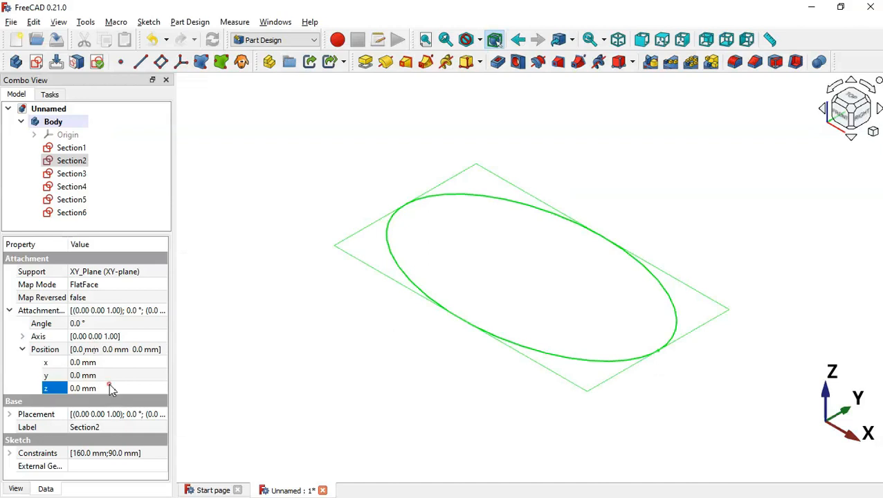
pyautogui.click(110, 388)
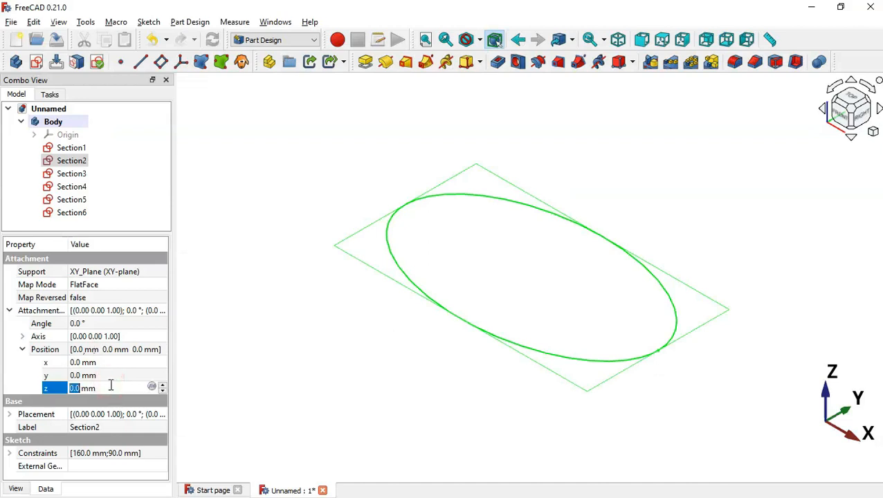
pyautogui.write('20')
pyautogui.press('Return')
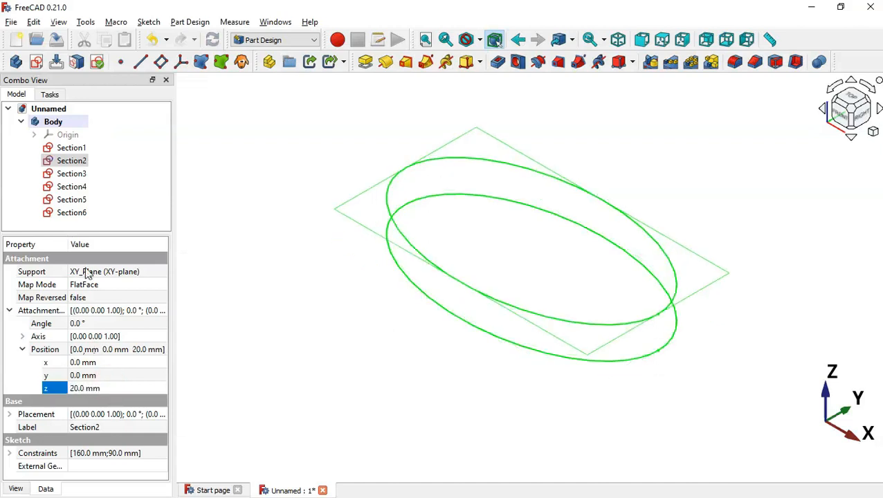
# - Set Section3's attachment Z position to 80 mm, as given in the drawing's section table
pyautogui.click(73, 173)
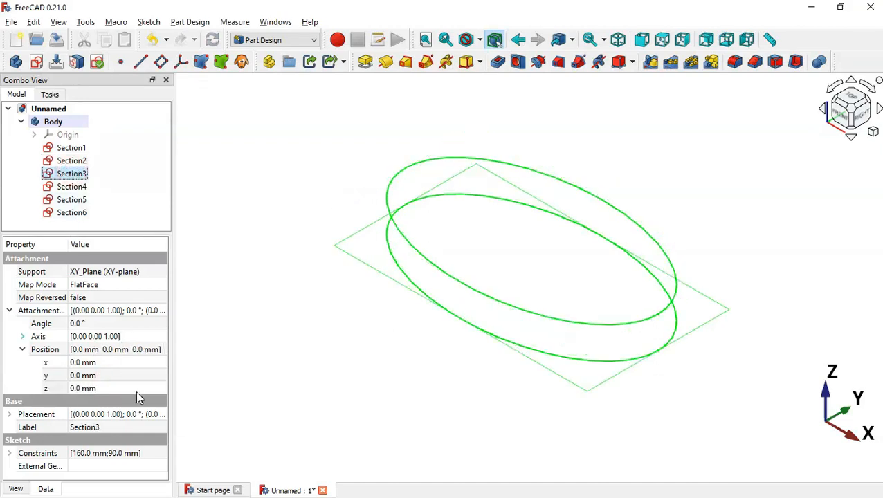
pyautogui.hotkey('alt', 'Tab')
pyautogui.hotkey('alt', 'Tab')
pyautogui.doubleClick(107, 389)
pyautogui.write('80')
pyautogui.press('Return')
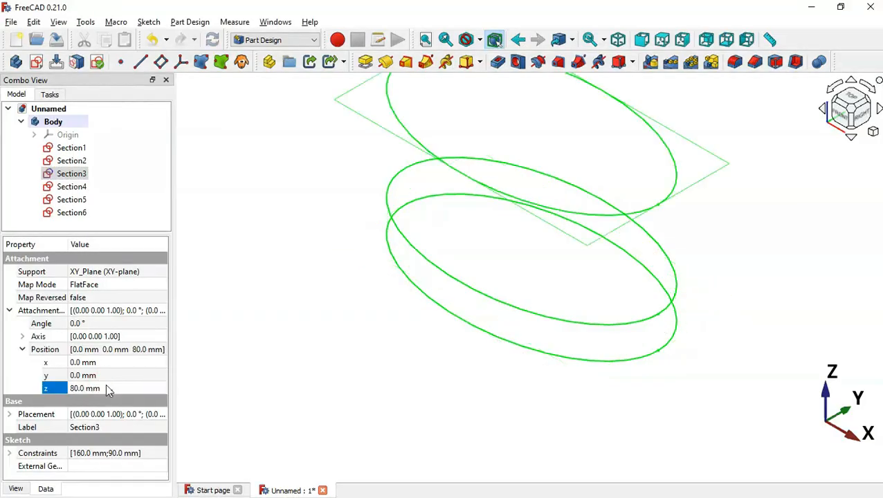
# - Set the attachment Z position of Section4 to 160 mm and that of Section5 to 236 mm
pyautogui.click(79, 186)
pyautogui.doubleClick(138, 388)
pyautogui.write('160')
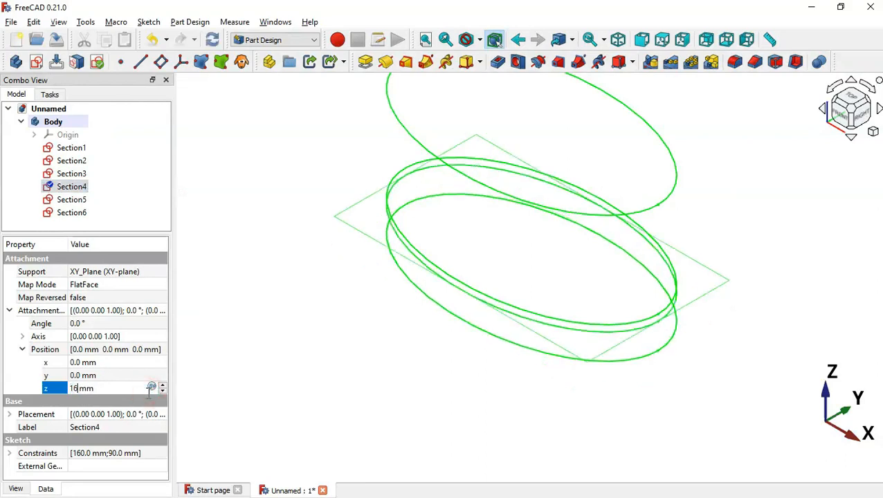
pyautogui.press('Return')
pyautogui.click(86, 202)
pyautogui.doubleClick(126, 388)
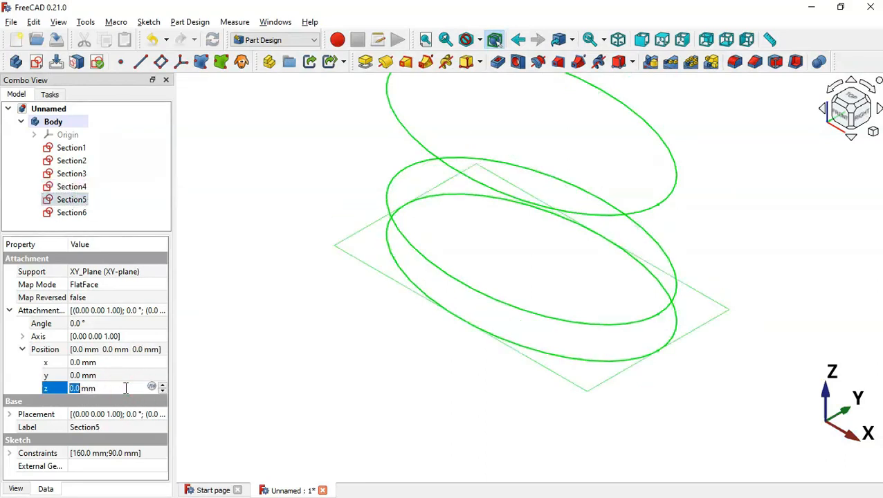
pyautogui.write('236')
pyautogui.press('Return')
# - Set Section6's attachment Z position to 274 mm and deselect the sketch
pyautogui.click(76, 212)
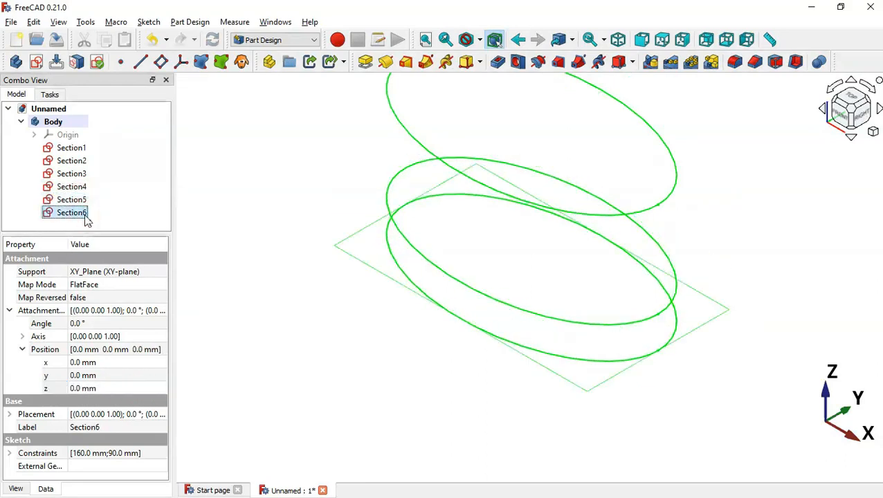
pyautogui.doubleClick(136, 388)
pyautogui.write('274')
pyautogui.press('Return')
pyautogui.click(261, 338)
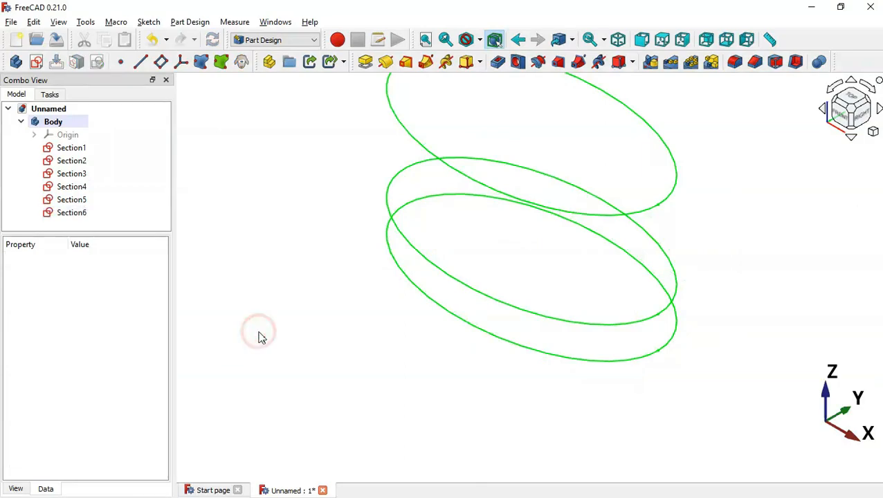
# - Set Section2's width constraint to 180 mm and its height constraint to 100 mm, as given in the drawing's section table
pyautogui.hotkey('alt', 'Tab')
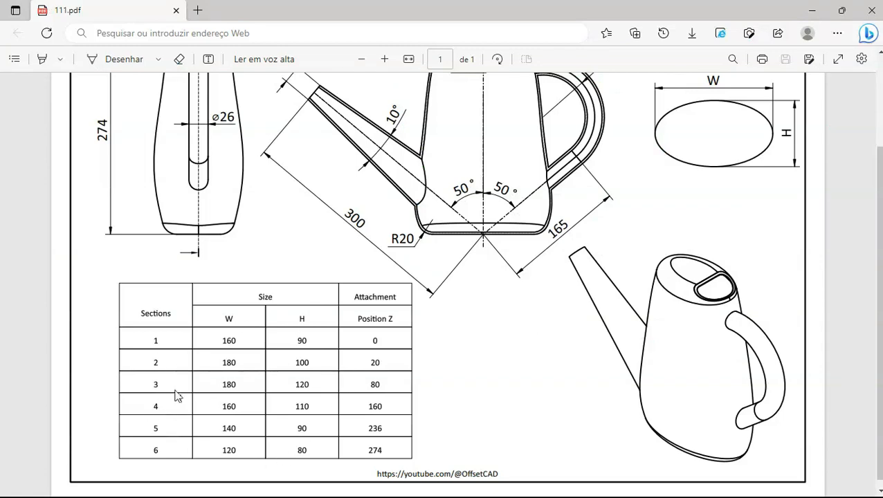
pyautogui.hotkey('alt', 'Tab')
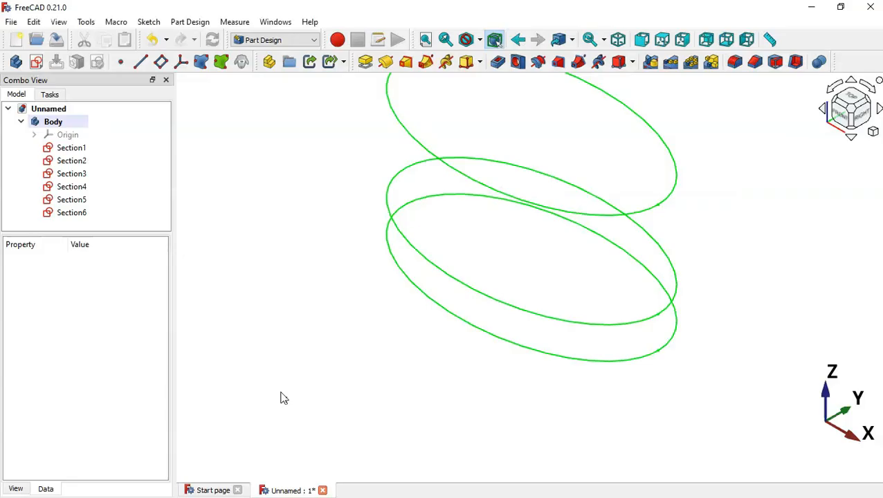
pyautogui.click(77, 163)
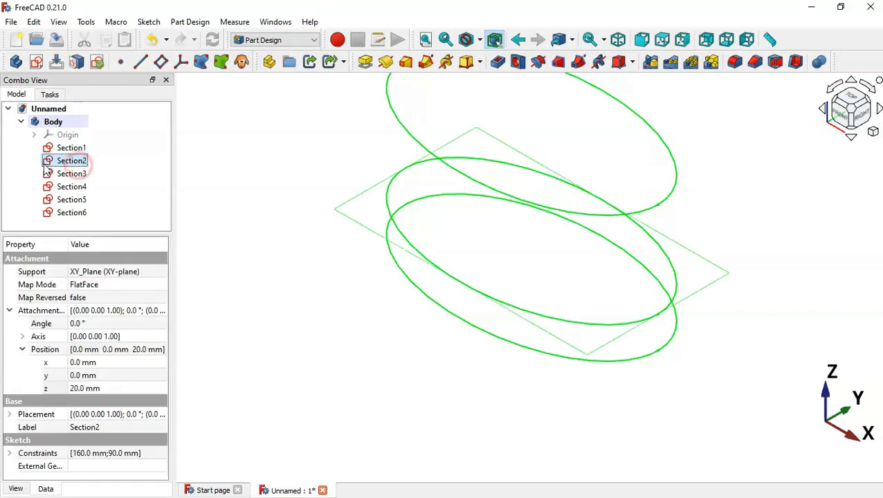
pyautogui.click(9, 310)
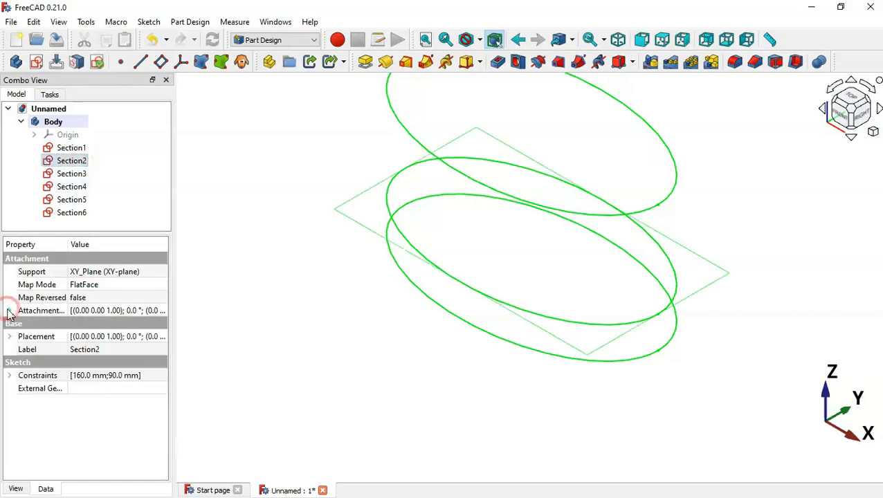
pyautogui.click(9, 375)
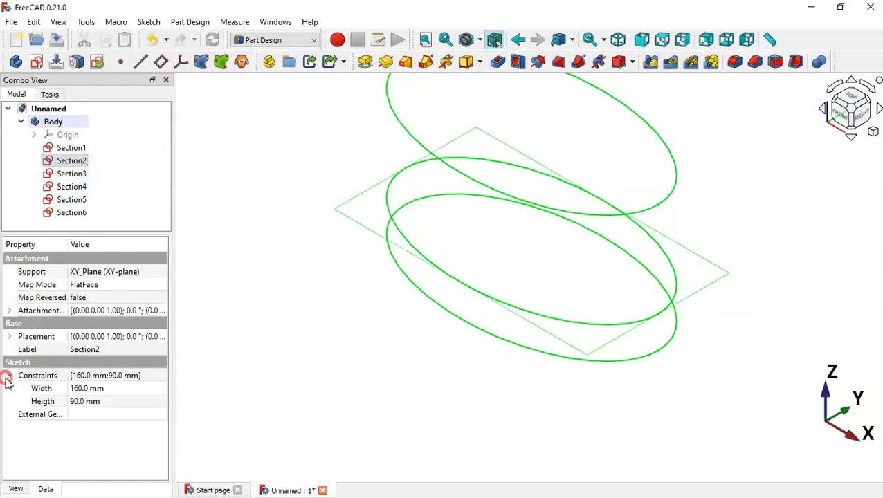
pyautogui.click(117, 390)
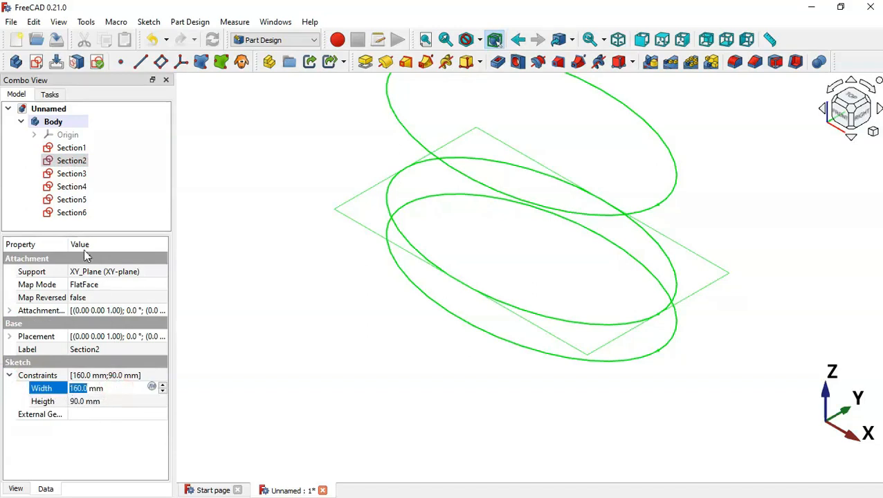
pyautogui.hotkey('alt', 'Tab')
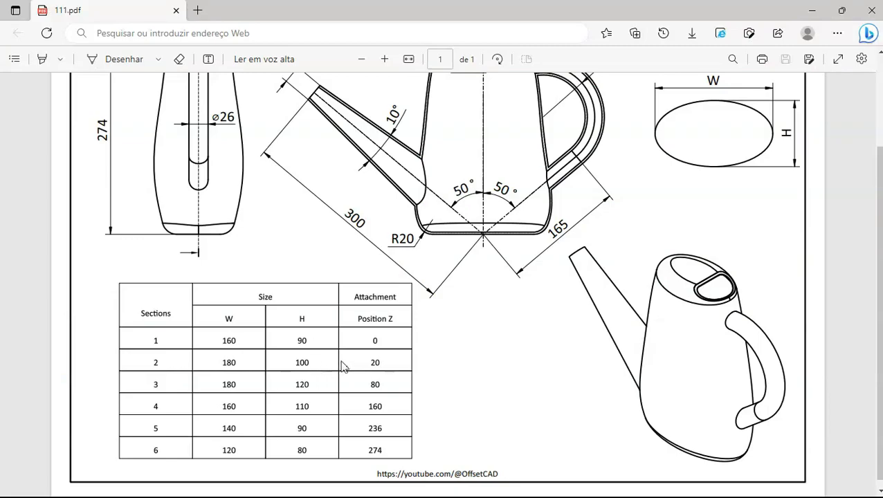
pyautogui.hotkey('alt', 'Tab')
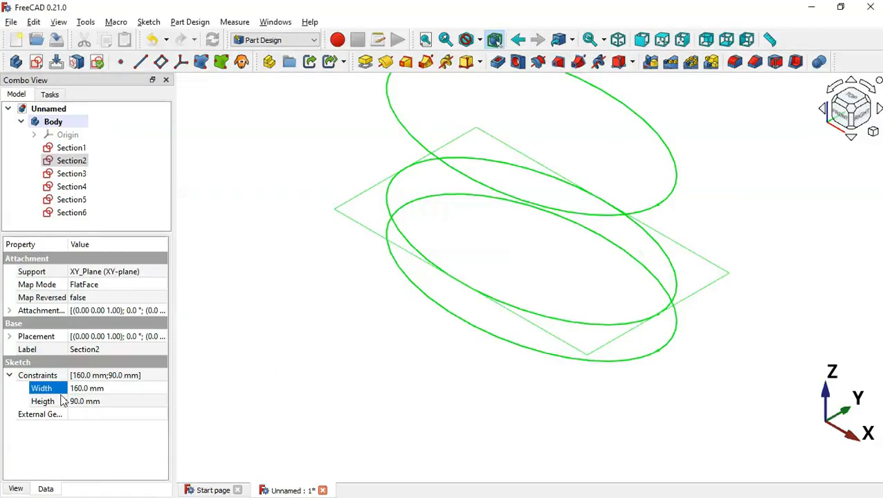
pyautogui.click(107, 390)
pyautogui.write('180')
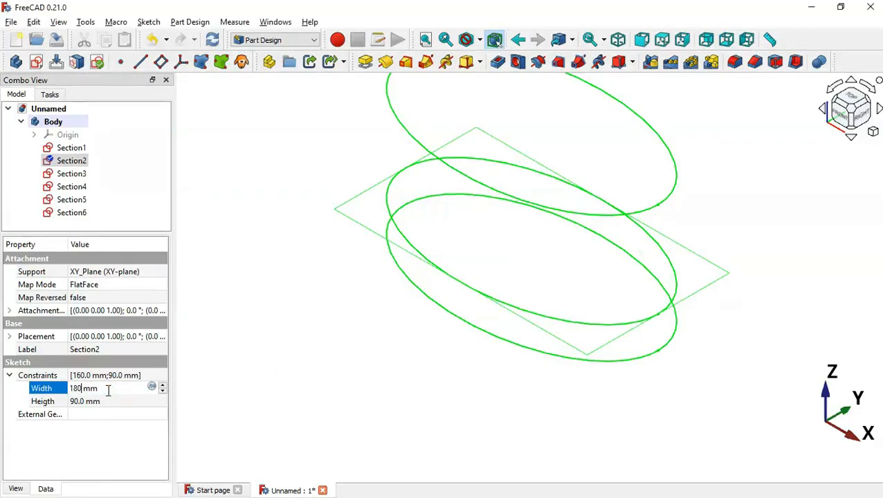
pyautogui.press('Return')
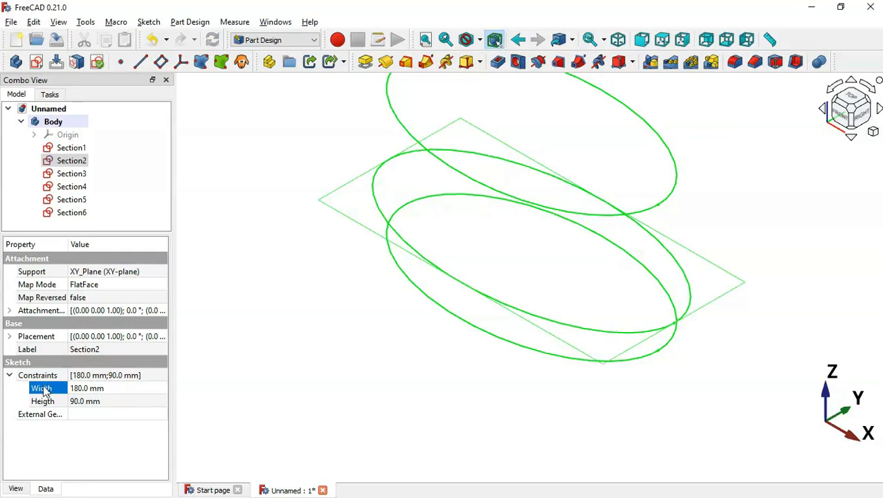
pyautogui.click(117, 406)
pyautogui.write('100')
pyautogui.press('Return')
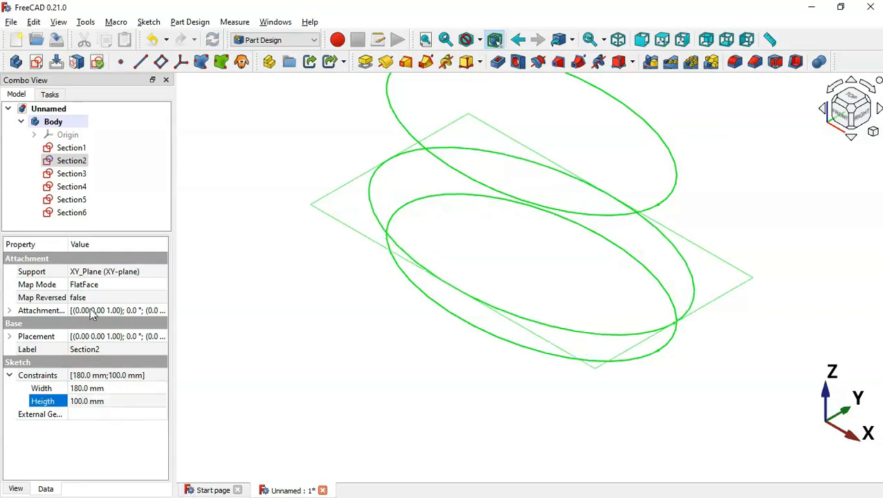
# - Set Section3's width constraint to 180 mm and its height constraint to 120 mm, following the drawing's section table
pyautogui.click(81, 178)
pyautogui.hotkey('alt', 'Tab')
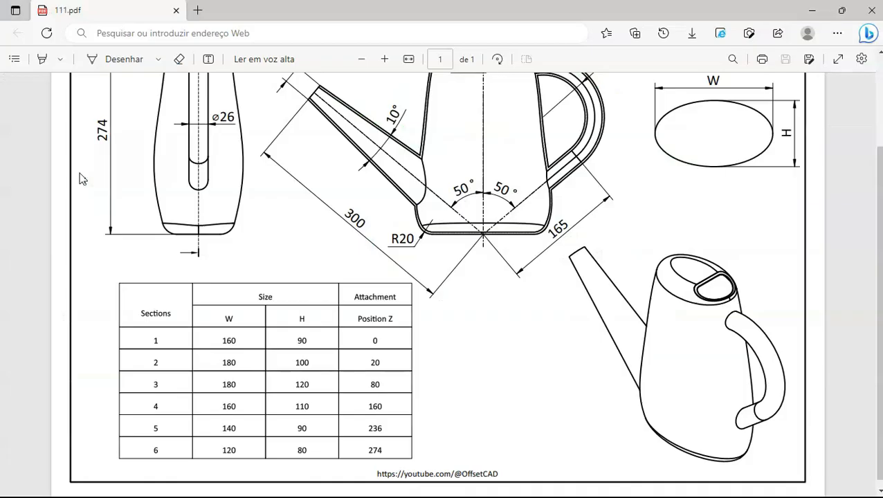
pyautogui.hotkey('alt', 'Tab')
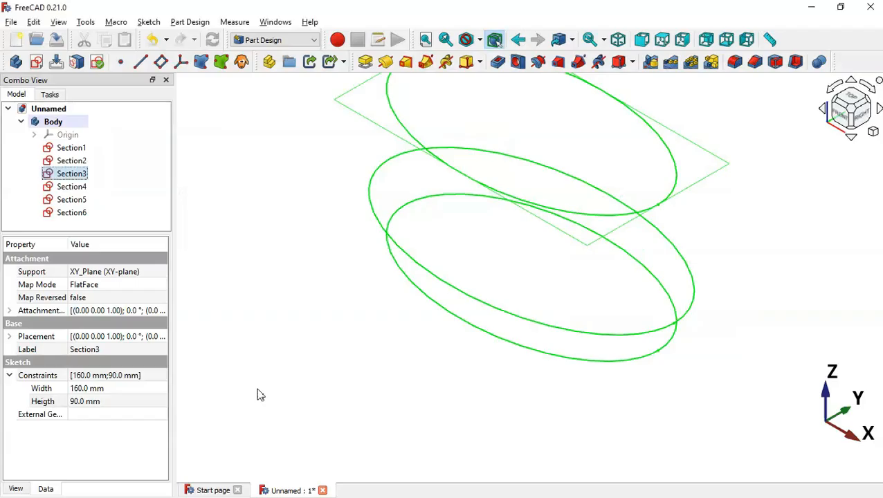
pyautogui.click(132, 389)
pyautogui.write('180')
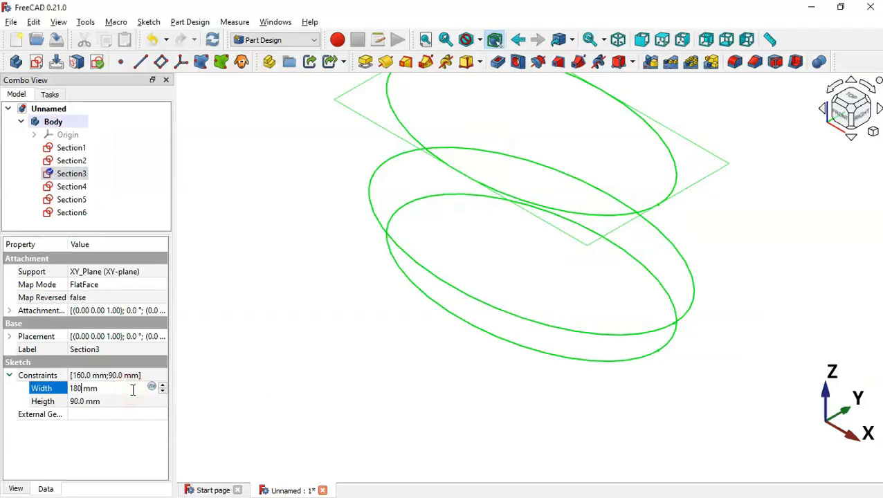
pyautogui.press('Return')
pyautogui.click(146, 402)
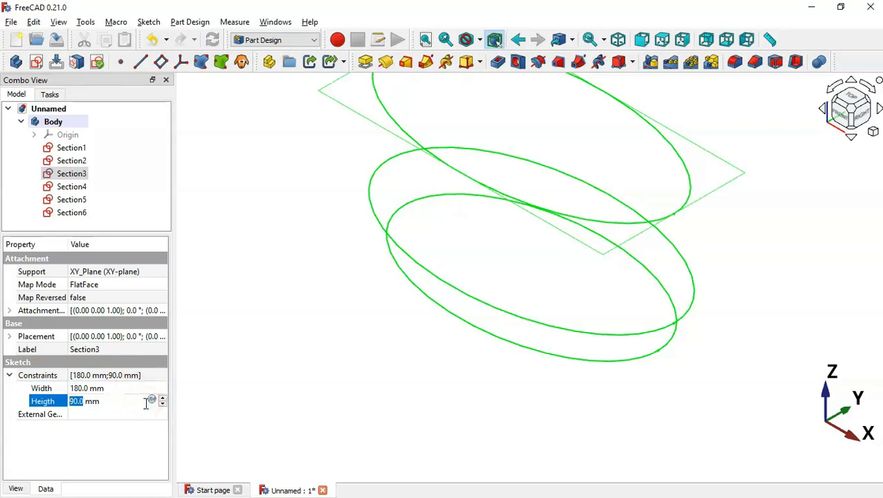
pyautogui.write('120')
pyautogui.press('Return')
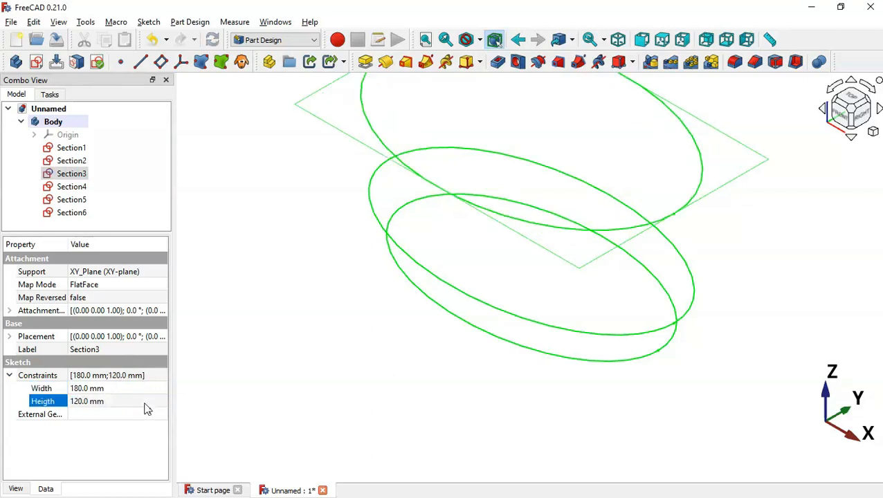
# - Set Section4's height constraint to 110 mm and Section5's width constraint to 140 mm
pyautogui.click(77, 187)
pyautogui.click(127, 401)
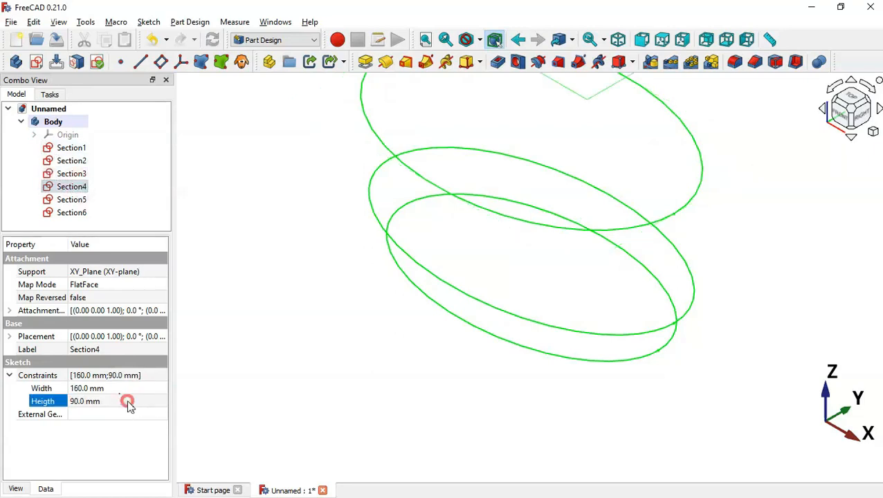
pyautogui.write('110')
pyautogui.press('Return')
pyautogui.click(72, 199)
pyautogui.click(131, 388)
pyautogui.write('140')
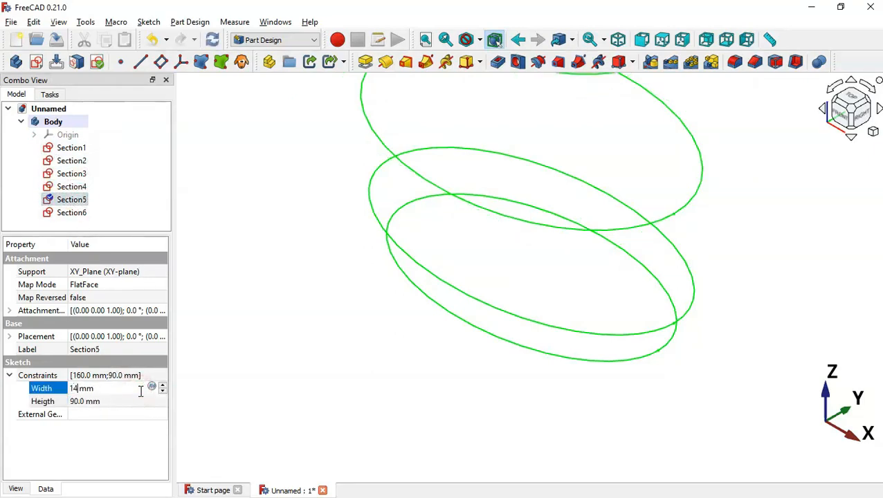
pyautogui.press('Return')
# - Set Section6's width constraint to 120 mm and its height constraint to 80 mm, and deselect the sketch
pyautogui.click(72, 212)
pyautogui.click(147, 388)
pyautogui.write('120')
pyautogui.press('Return')
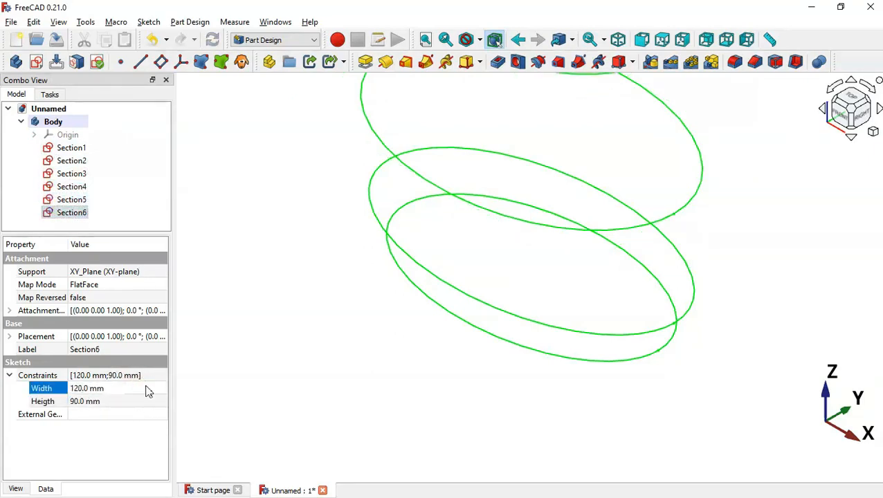
pyautogui.click(142, 401)
pyautogui.write('80')
pyautogui.press('Return')
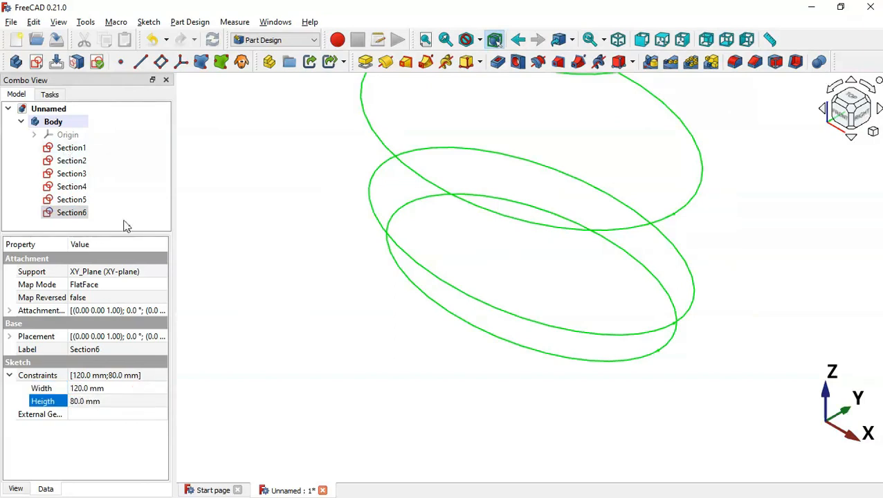
pyautogui.click(312, 331)
pyautogui.press('v')
pyautogui.press('f')
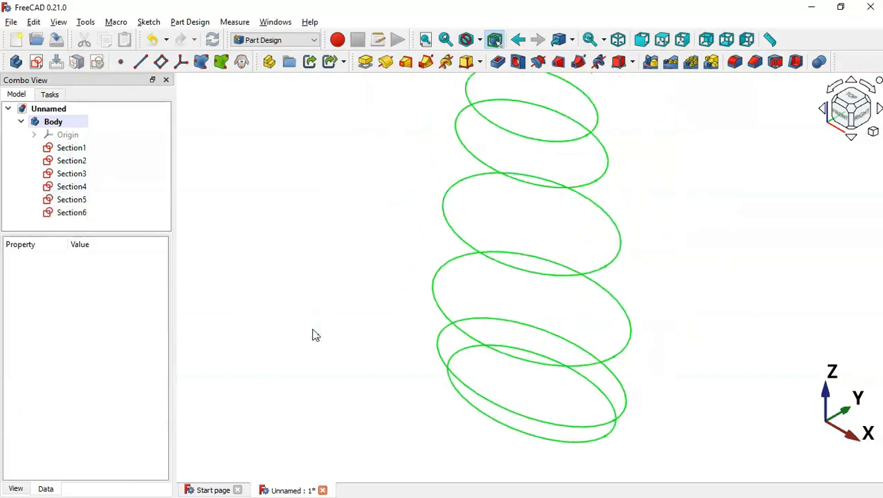
# - Start an additive loft with Section1 as the profile and add Section2 and Section3 as loft sections
pyautogui.moveTo(683, 209); pyautogui.dragTo(642, 216, button='middle')
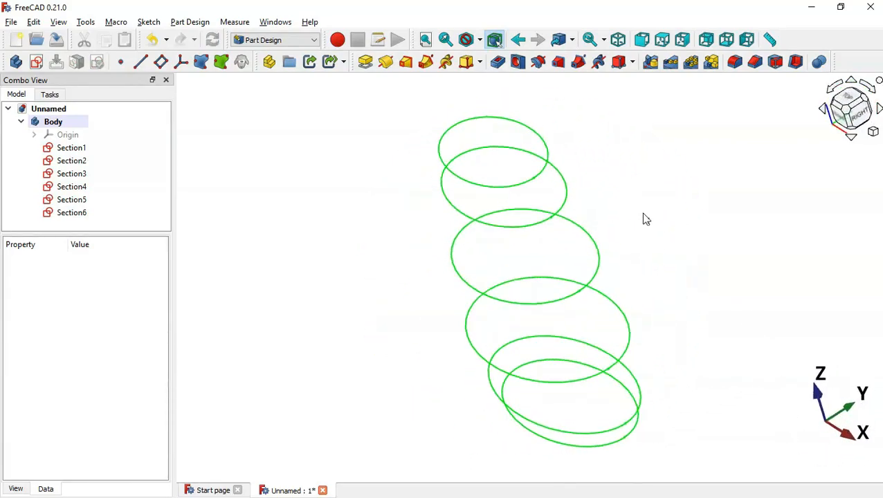
pyautogui.hotkey('alt', 'Tab')
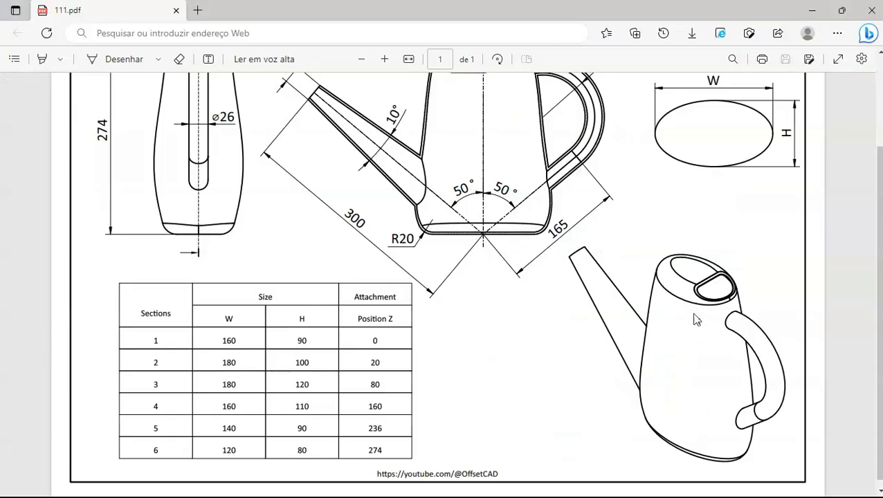
pyautogui.hotkey('alt', 'Tab')
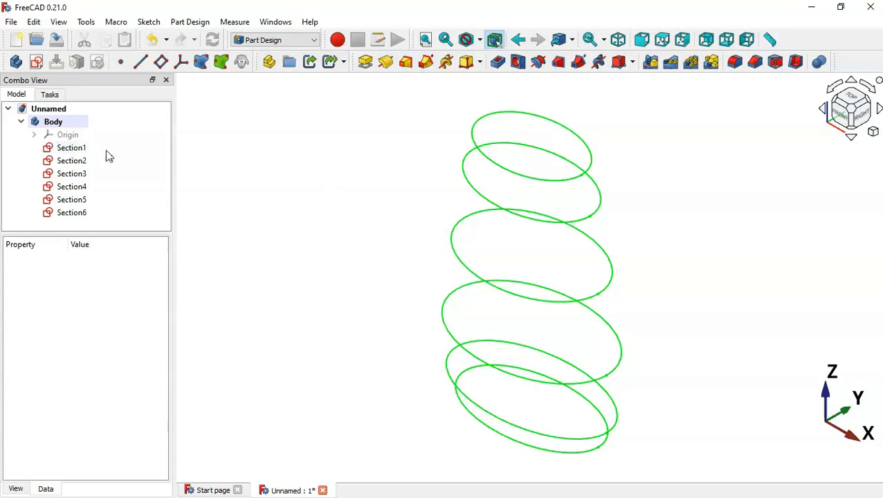
pyautogui.click(86, 153)
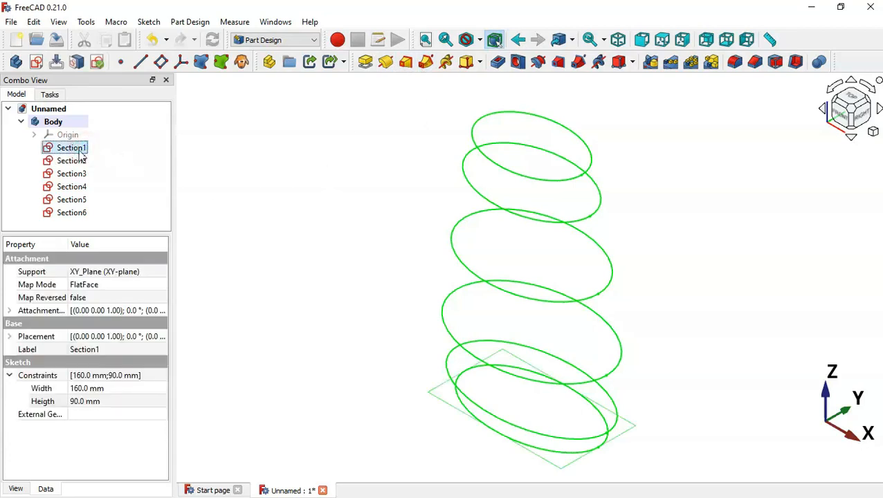
pyautogui.click(407, 63)
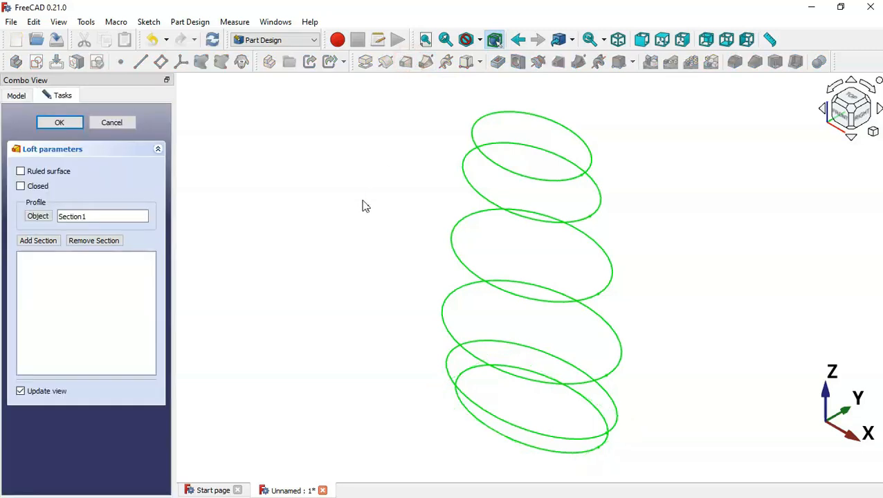
pyautogui.click(365, 205)
pyautogui.click(325, 228)
pyautogui.click(43, 241)
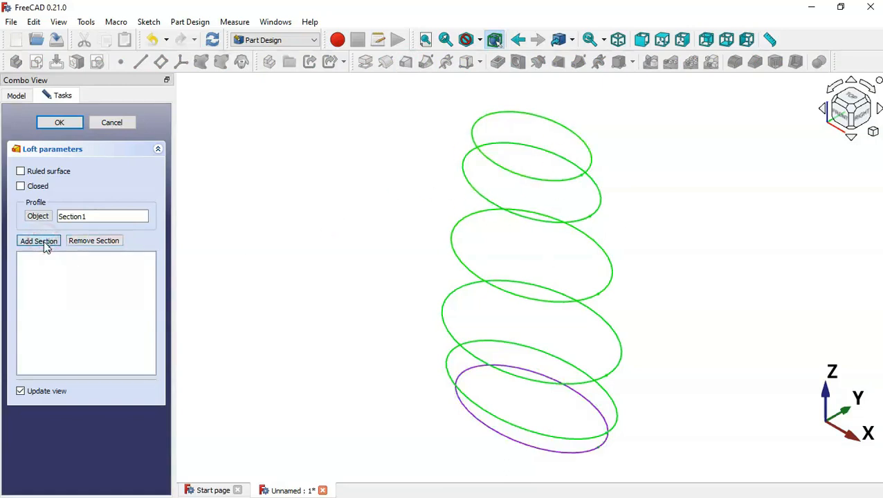
pyautogui.click(504, 417)
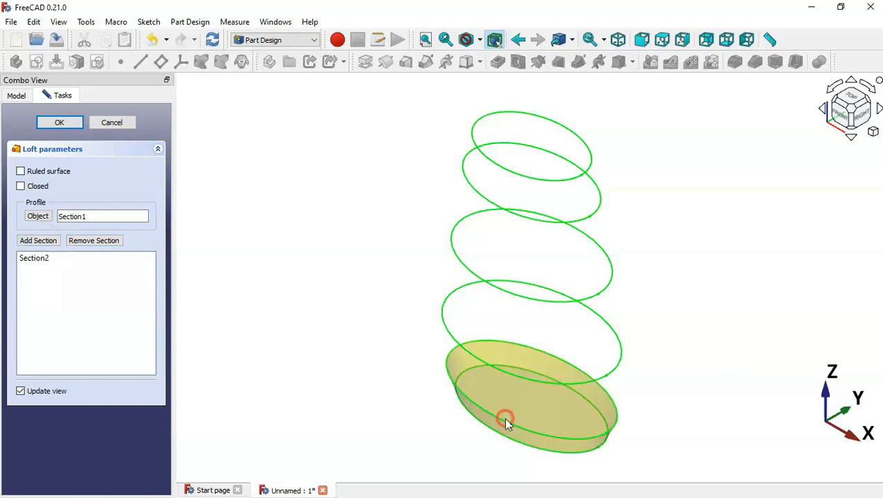
pyautogui.click(43, 242)
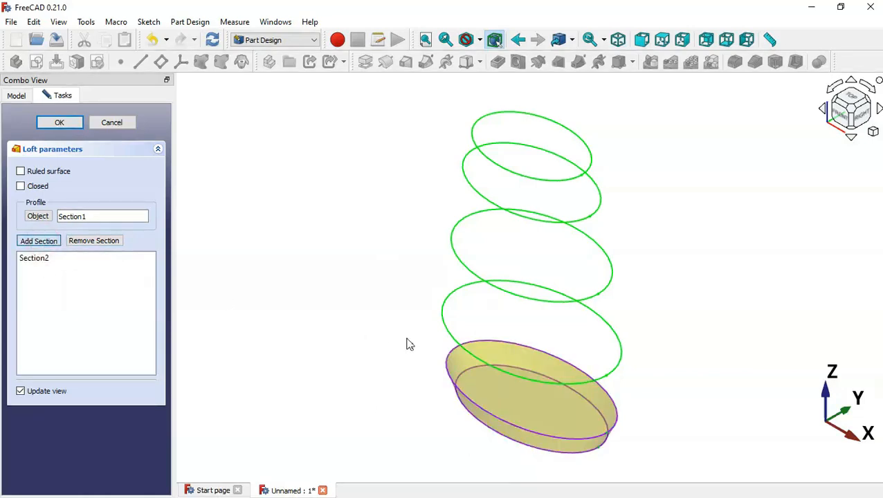
pyautogui.click(451, 342)
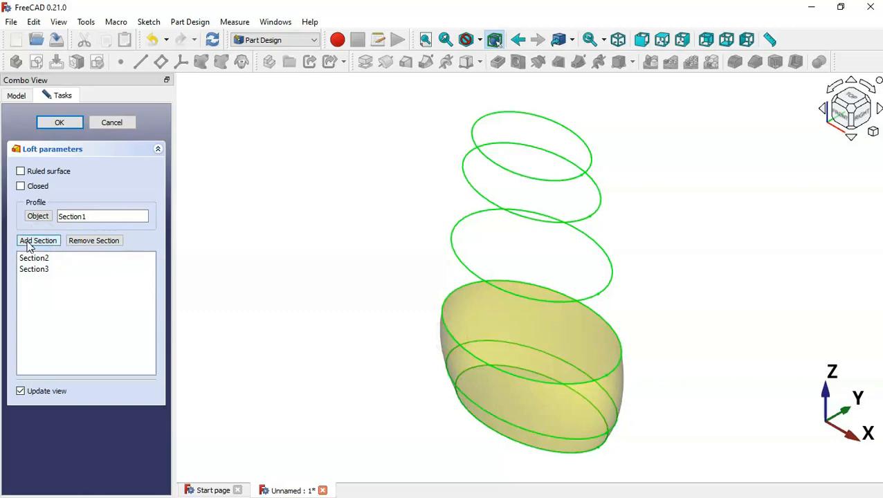
# - Add Section4, Section5 and Section6 to the loft and complete the solid watering can body
pyautogui.click(31, 242)
pyautogui.click(463, 272)
pyautogui.click(58, 242)
pyautogui.click(462, 181)
pyautogui.click(38, 241)
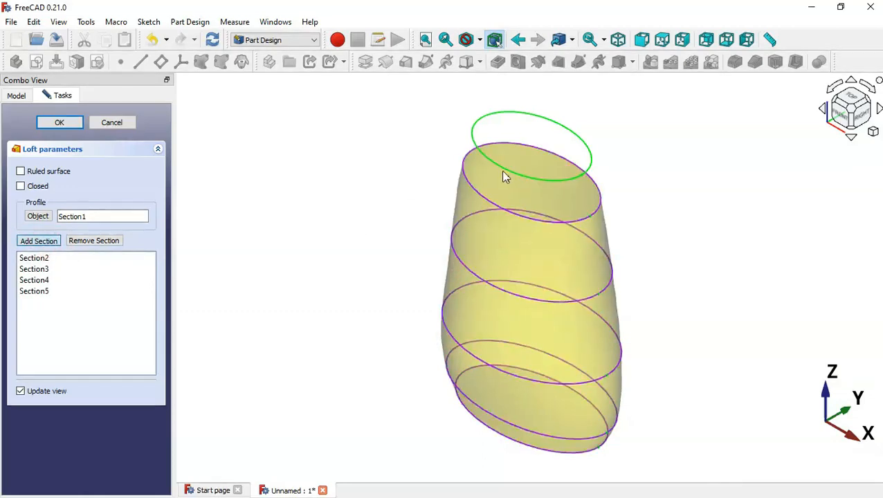
pyautogui.click(504, 177)
pyautogui.click(72, 128)
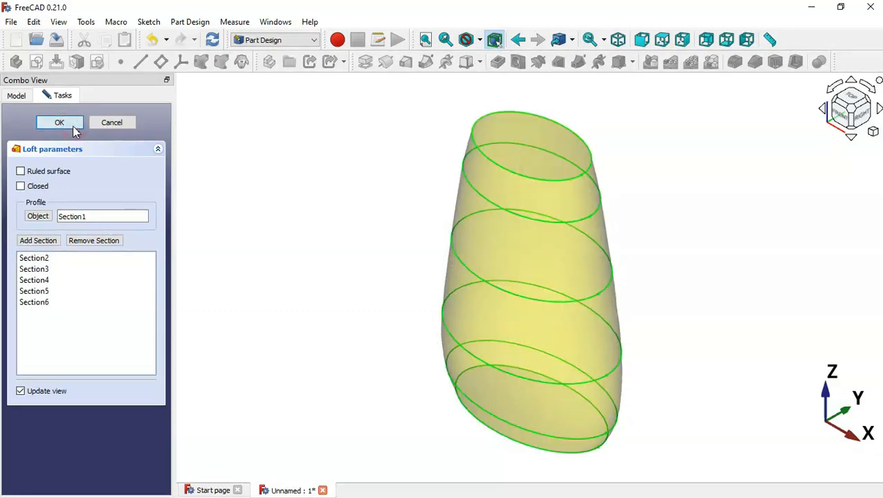
# - Inspect the lofted body and compare it with the full 3D Exercise 111 drawing
pyautogui.moveTo(349, 297); pyautogui.dragTo(420, 364, button='middle')
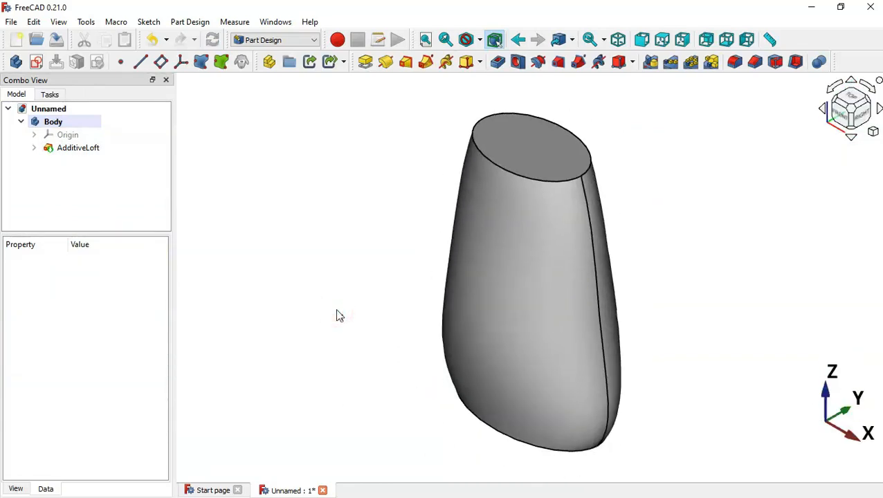
pyautogui.hotkey('alt', 'Tab')
pyautogui.keyDown('ctrl'); pyautogui.scroll(-3, 339, 315); pyautogui.keyUp('ctrl')
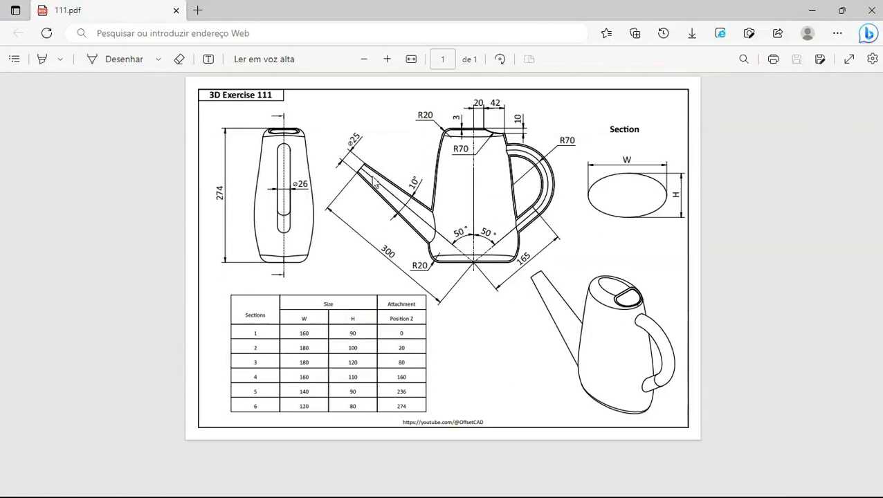
pyautogui.hotkey('alt', 'Tab')
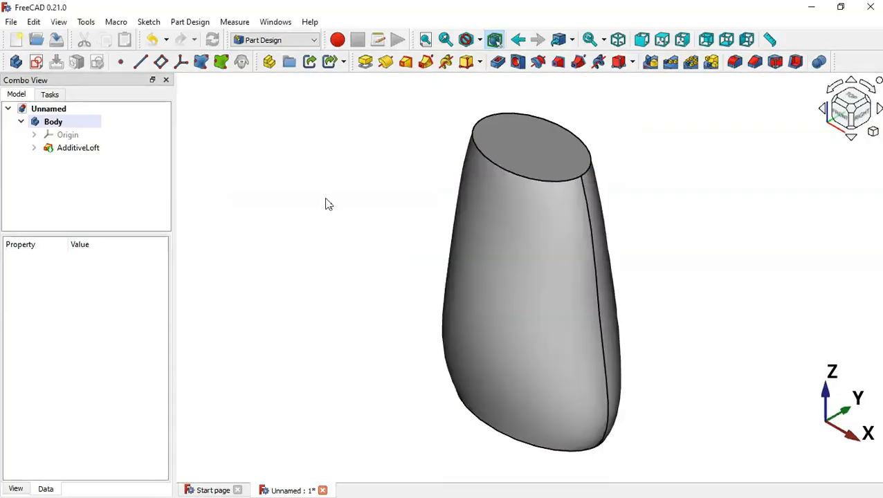
# - Start a new sketch on the XZ-plane of the watering can body
pyautogui.click(36, 62)
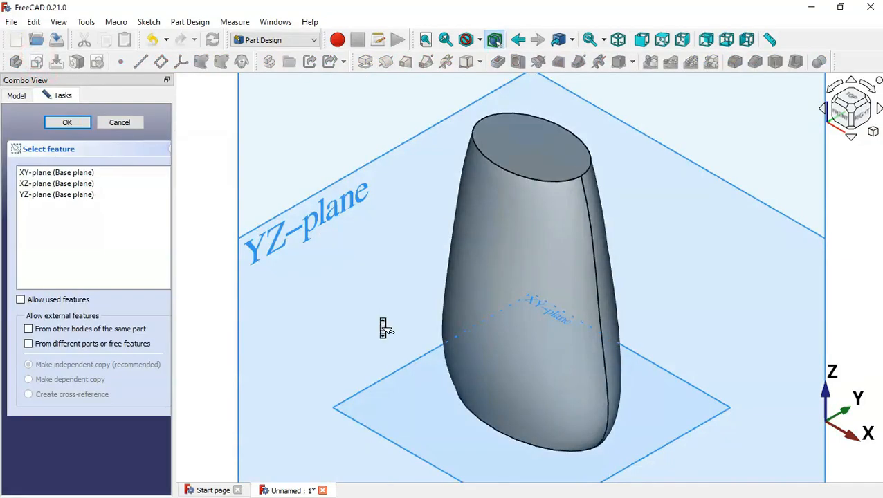
pyautogui.scroll(-3, 381, 328)
pyautogui.click(353, 152)
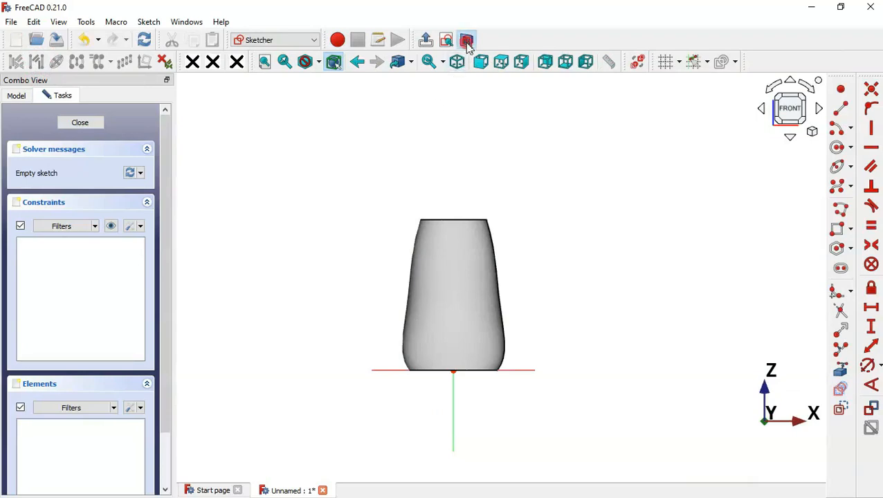
pyautogui.scroll(3, 453, 410)
pyautogui.scroll(-2, 535, 450)
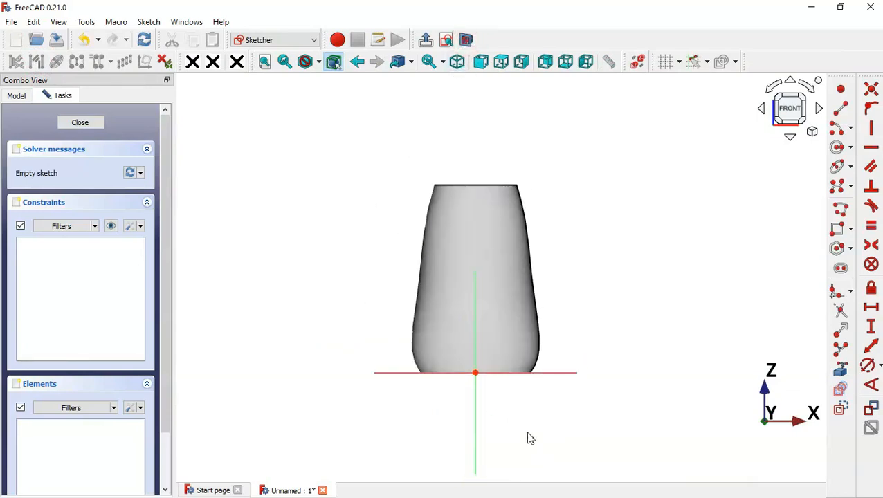
# - Draw a line from the origin up past the body's negative X side, about 47° from vertical, and convert it to construction geometry
pyautogui.click(840, 109)
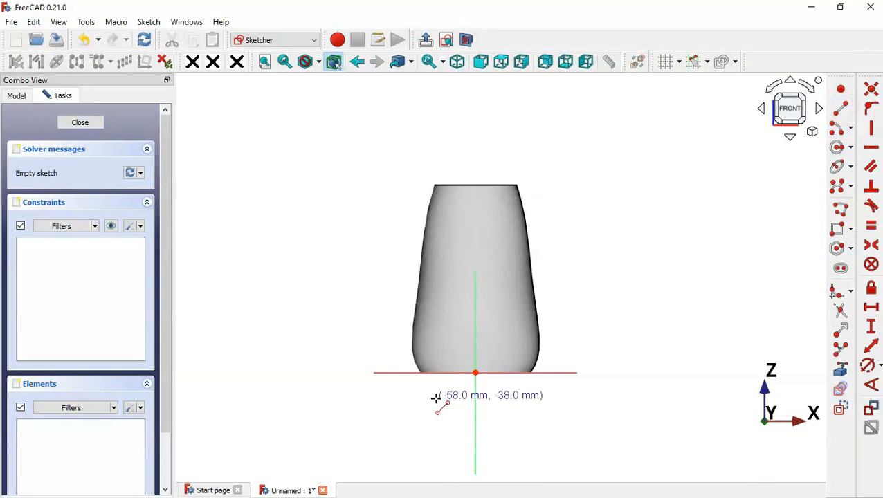
pyautogui.click(476, 376)
pyautogui.click(302, 213)
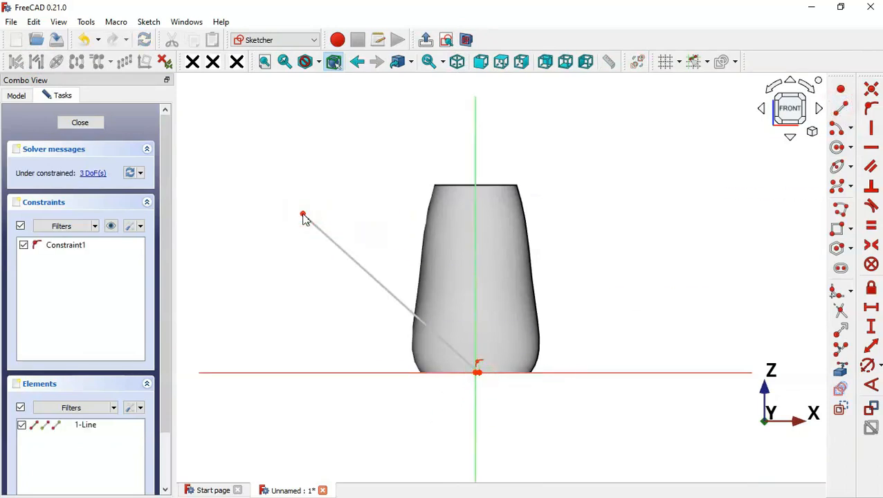
pyautogui.rightClick(464, 214)
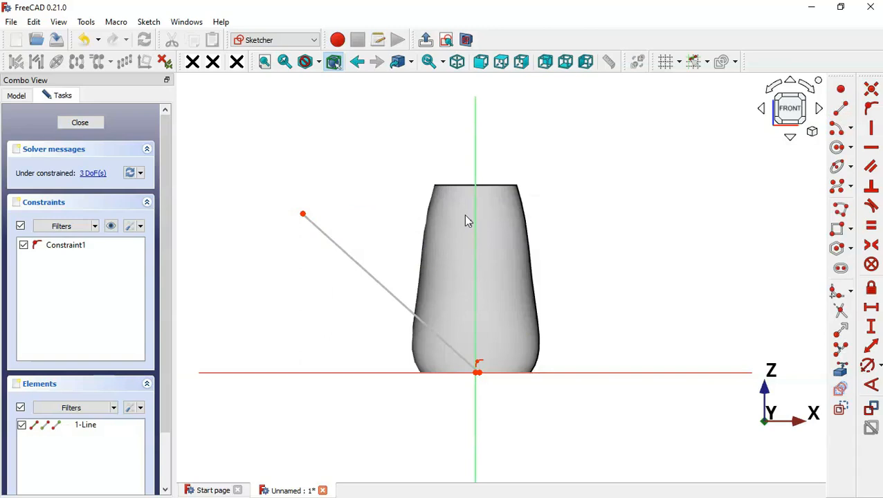
pyautogui.click(372, 280)
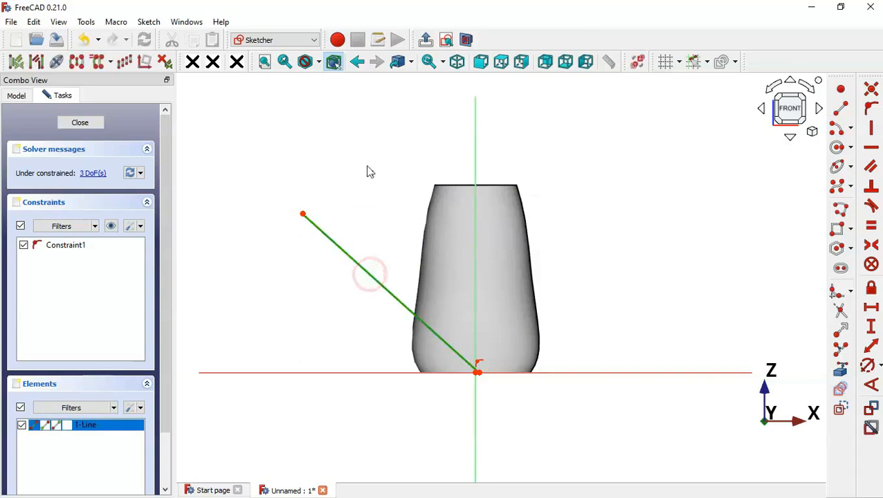
pyautogui.click(319, 344)
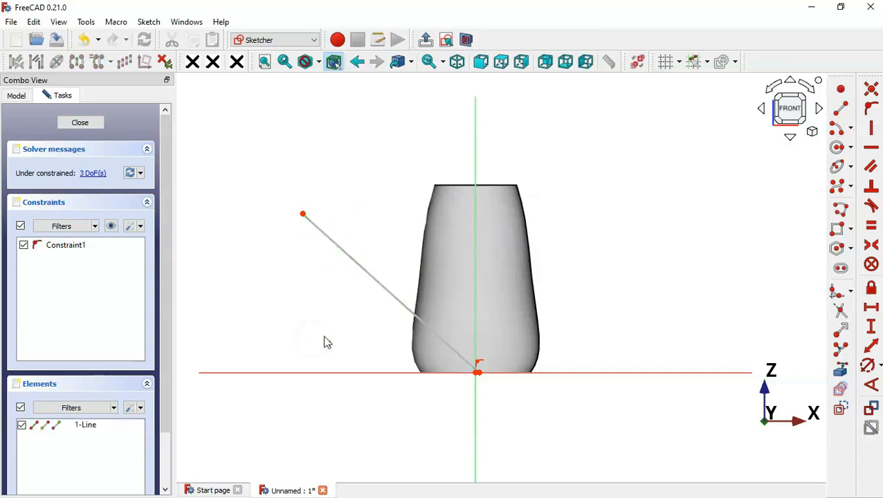
pyautogui.click(390, 294)
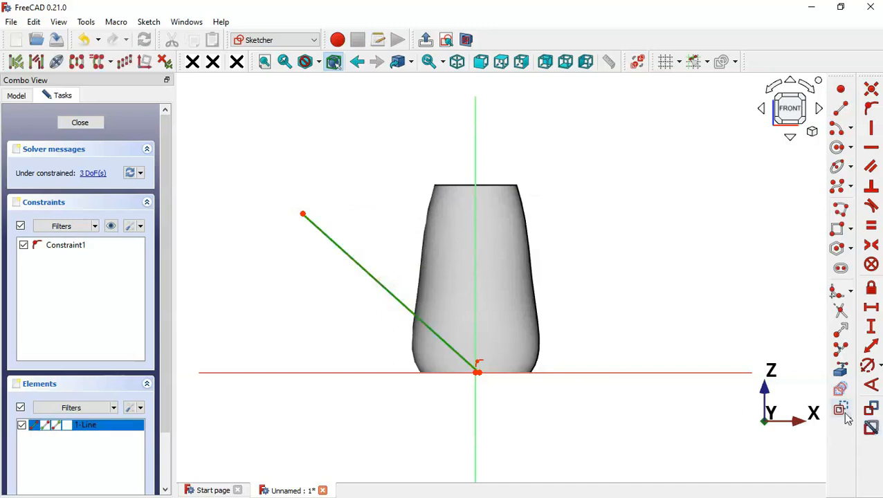
pyautogui.click(841, 408)
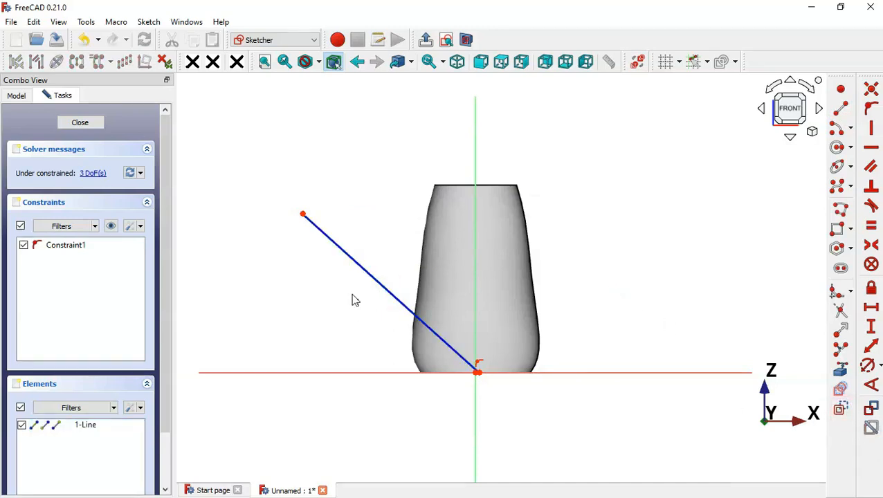
# - Make the construction line's lower endpoint coincident with the sketch origin
pyautogui.scroll(2, 355, 305)
pyautogui.moveTo(518, 387); pyautogui.dragTo(534, 418)
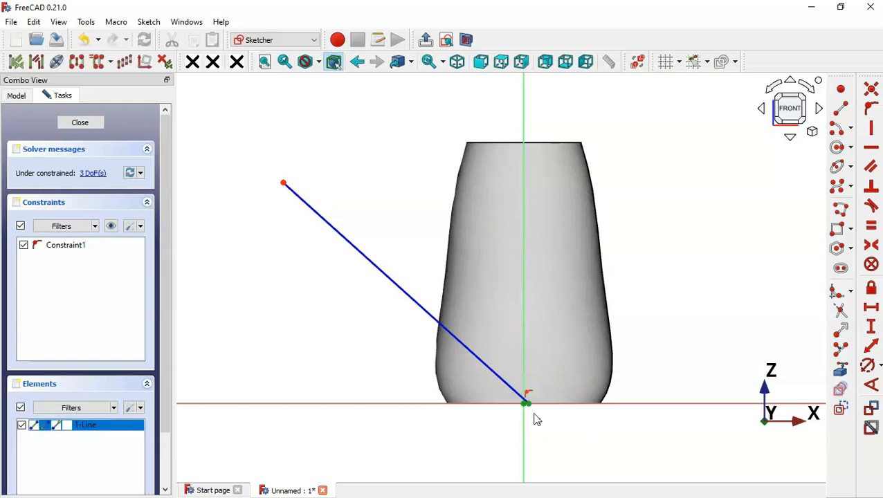
pyautogui.click(872, 90)
# - Check the spout dimensions in the 3D Exercise 111 drawing and constrain the construction line at 50° to the vertical axis
pyautogui.hotkey('alt', 'Tab')
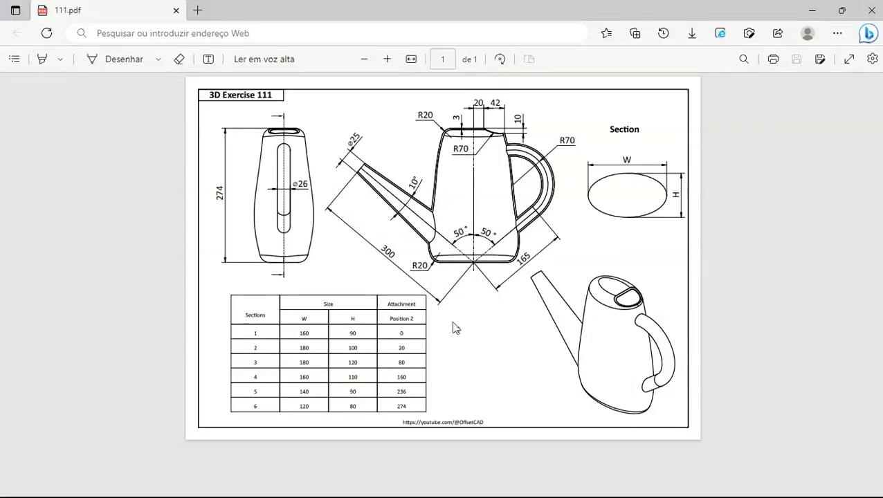
pyautogui.keyDown('ctrl'); pyautogui.scroll(3, 404, 155); pyautogui.keyUp('ctrl')
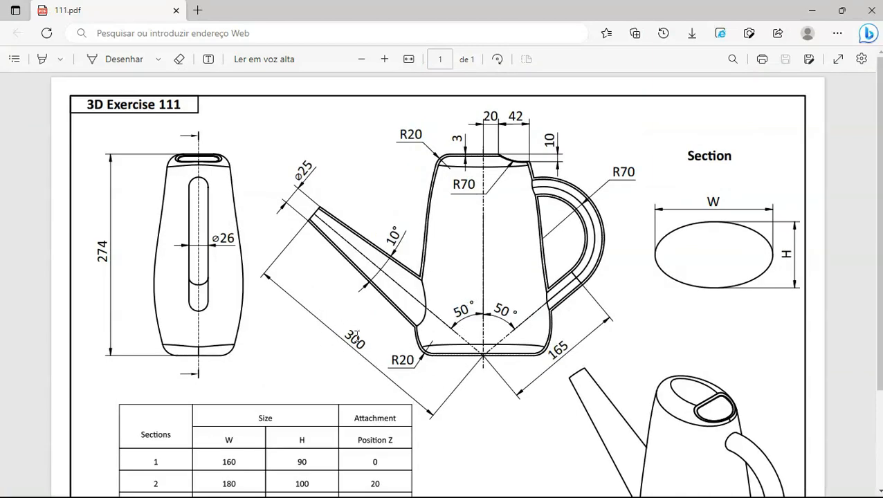
pyautogui.hotkey('alt', 'Tab')
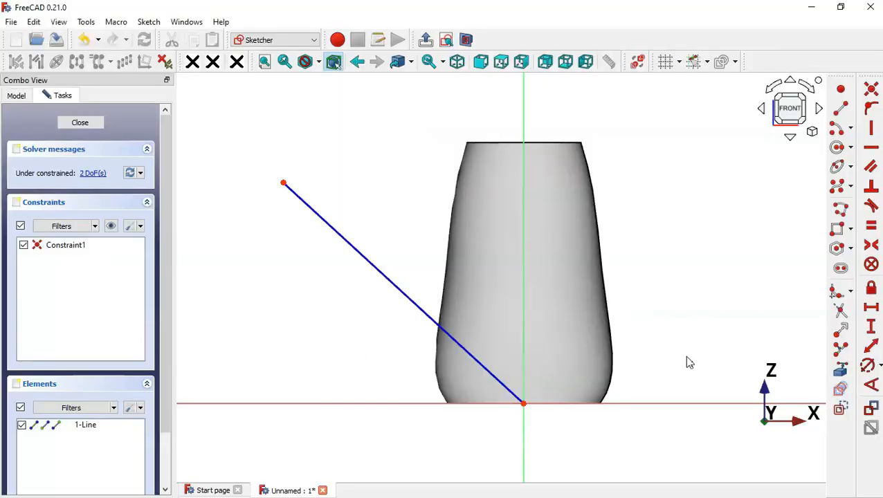
pyautogui.click(870, 384)
pyautogui.click(491, 373)
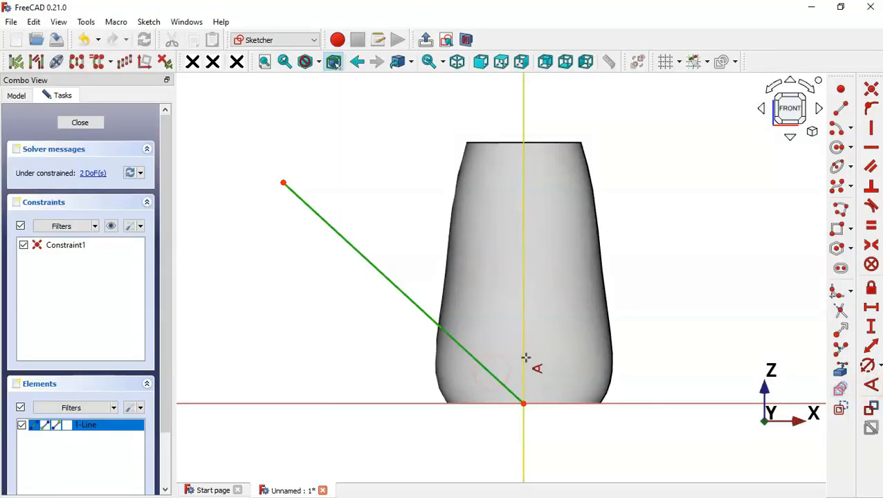
pyautogui.click(525, 358)
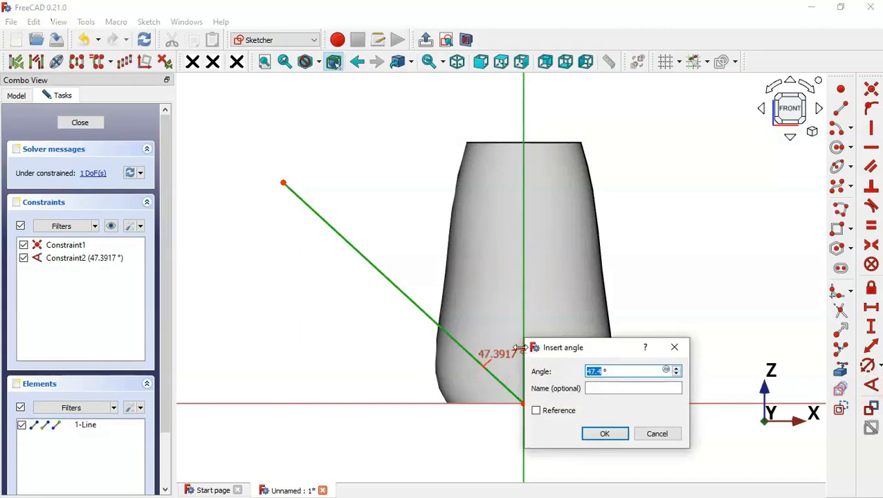
pyautogui.write('50')
pyautogui.press('Return')
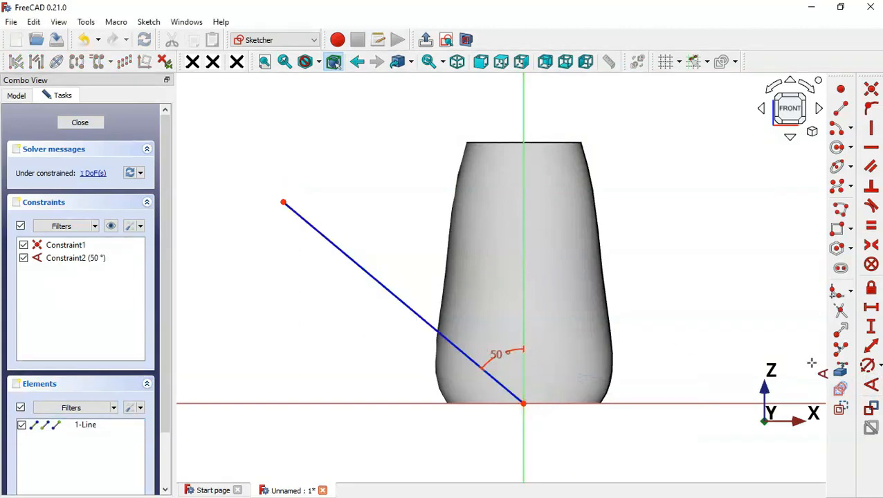
# - Set the construction line's length to 300 mm, as given in the drawing
pyautogui.click(426, 322)
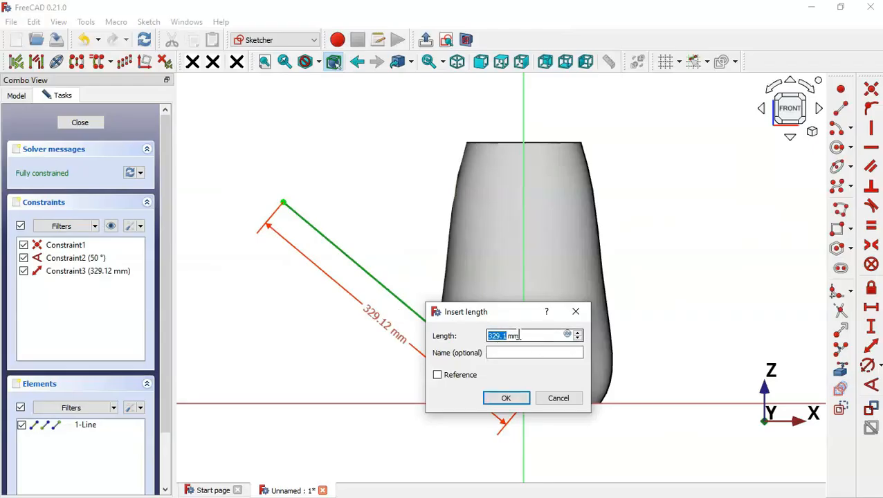
pyautogui.hotkey('alt', 'Tab')
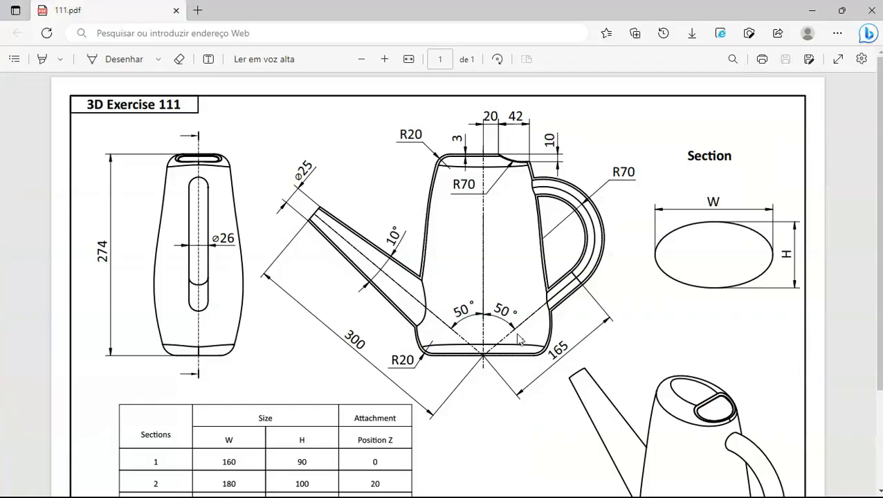
pyautogui.hotkey('alt', 'Tab')
pyautogui.write('3')
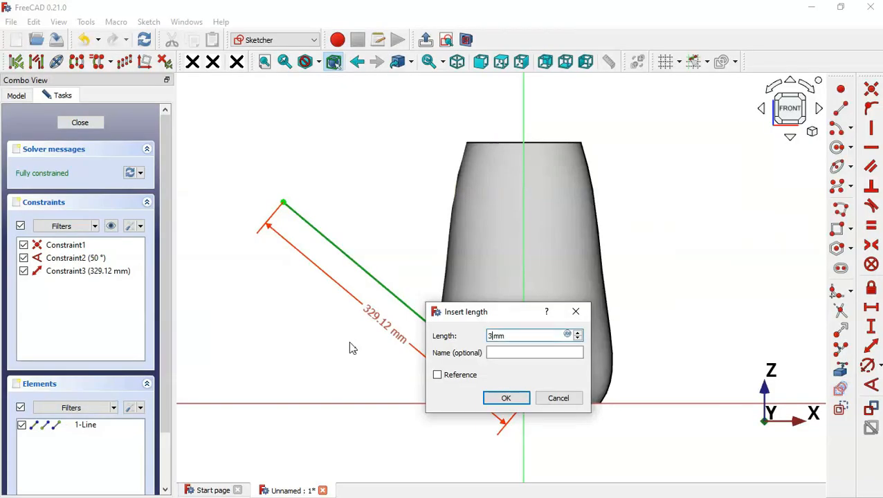
pyautogui.press('Return')
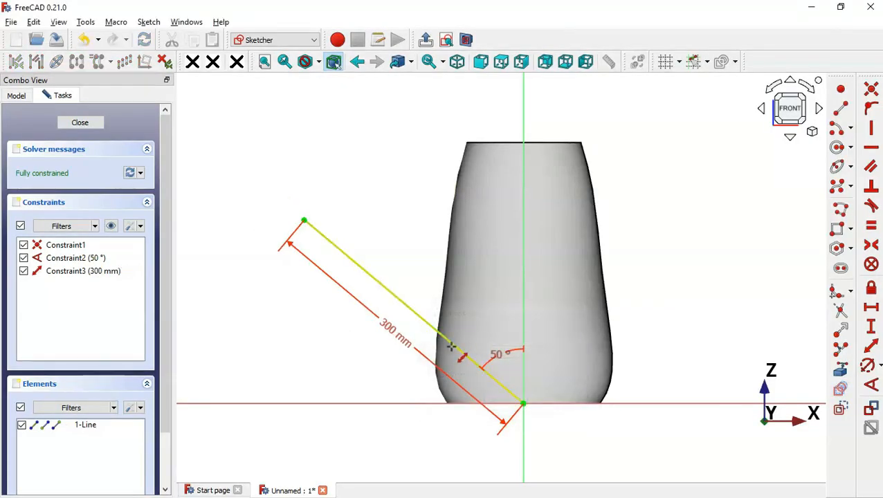
# - Hide the existing constraints and sketch a closed four-sided spout profile beneath the construction line, with end edges about 58 mm and 77 mm long
pyautogui.click(111, 226)
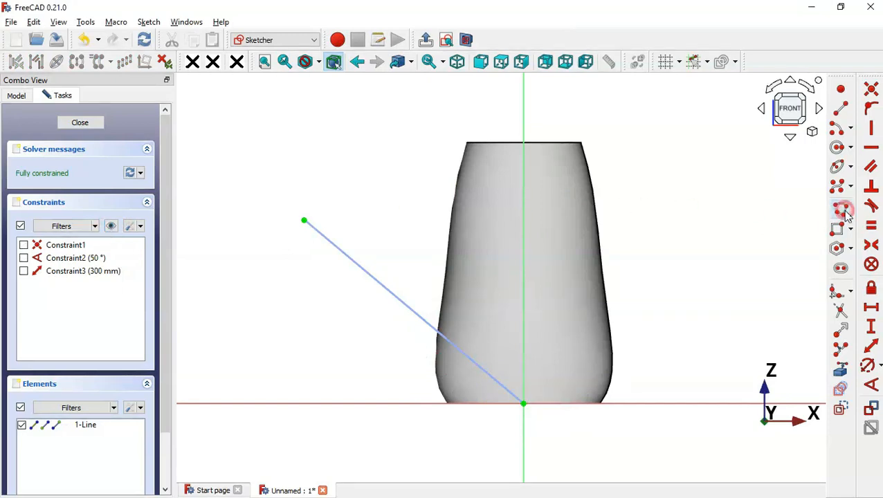
pyautogui.click(841, 211)
pyautogui.click(304, 221)
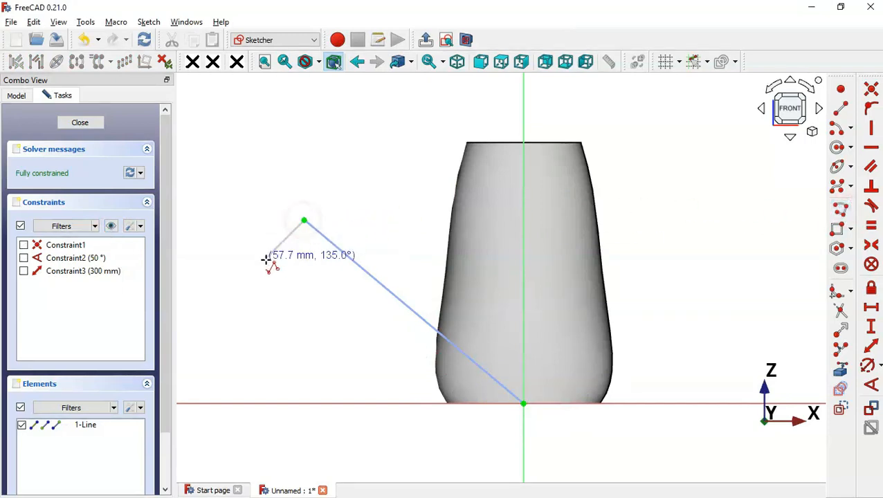
pyautogui.click(265, 260)
pyautogui.click(395, 391)
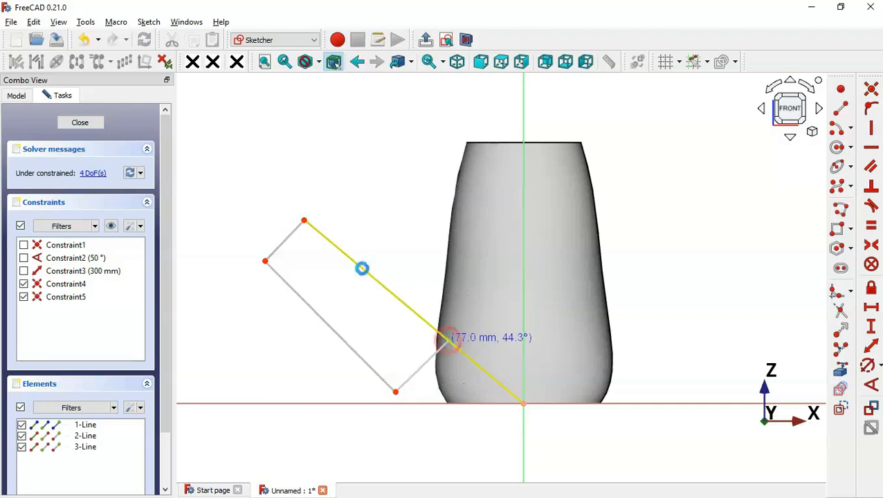
pyautogui.click(448, 340)
pyautogui.click(304, 221)
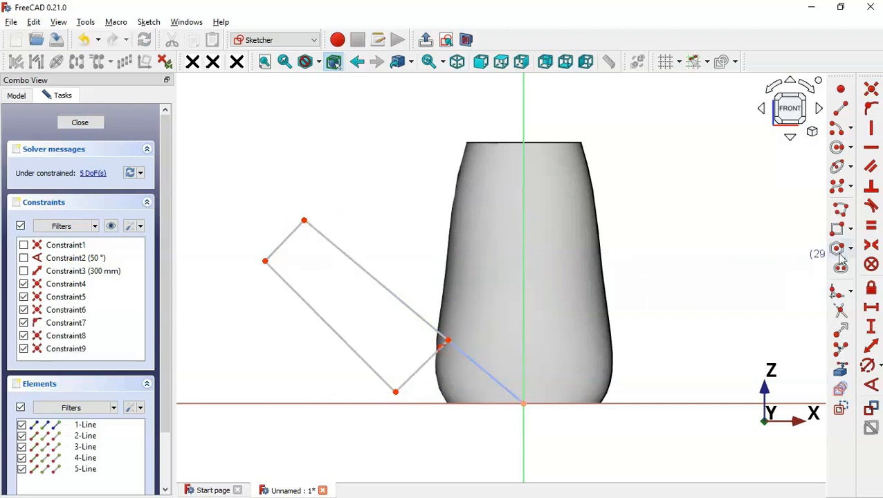
# - Constrain both end edges of the spout profile perpendicular to its upper edge along the construction line
pyautogui.click(873, 189)
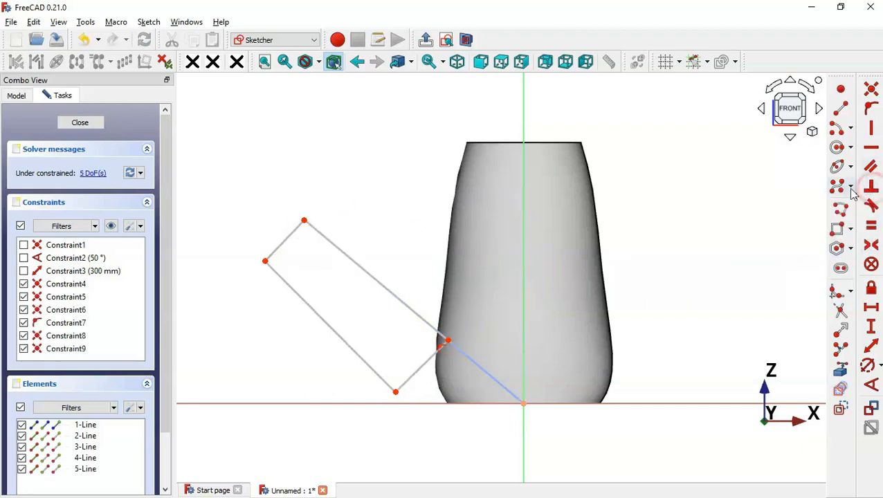
pyautogui.click(323, 236)
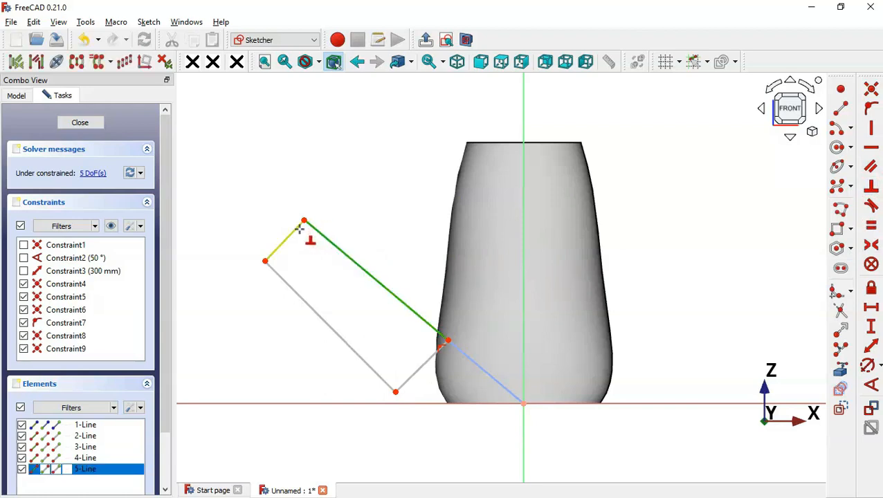
pyautogui.click(299, 227)
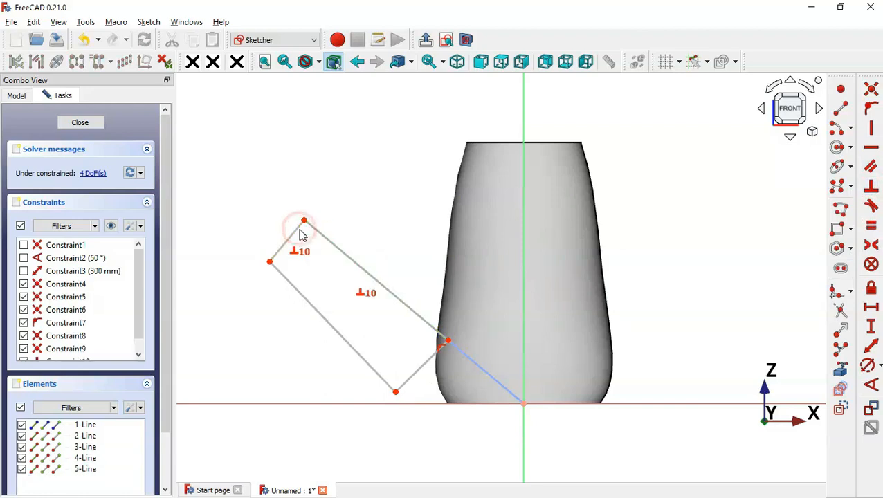
pyautogui.click(434, 331)
pyautogui.click(436, 348)
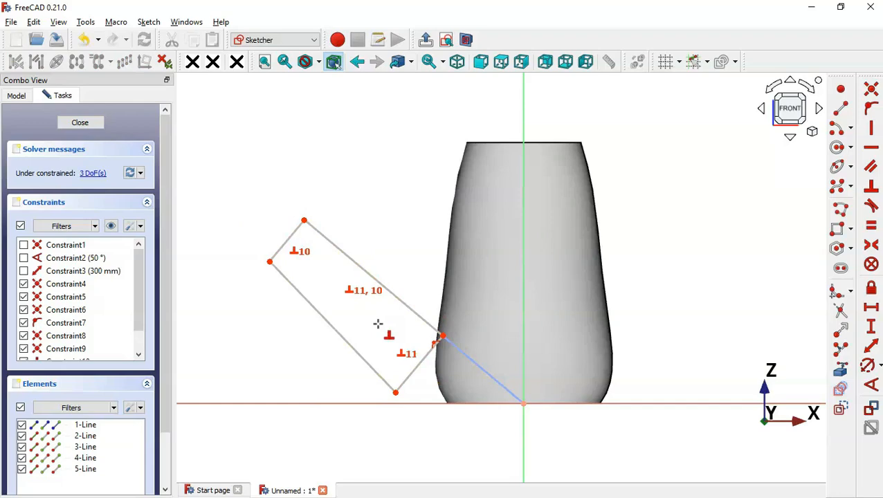
# - Constrain the spout tip edge's length to 25/2 mm, using the tip diameter from the drawing
pyautogui.click(870, 347)
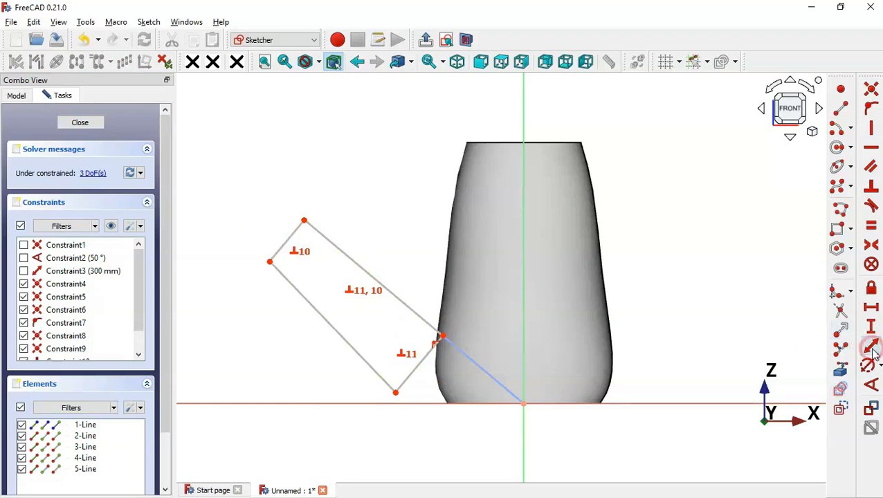
pyautogui.hotkey('alt', 'Tab')
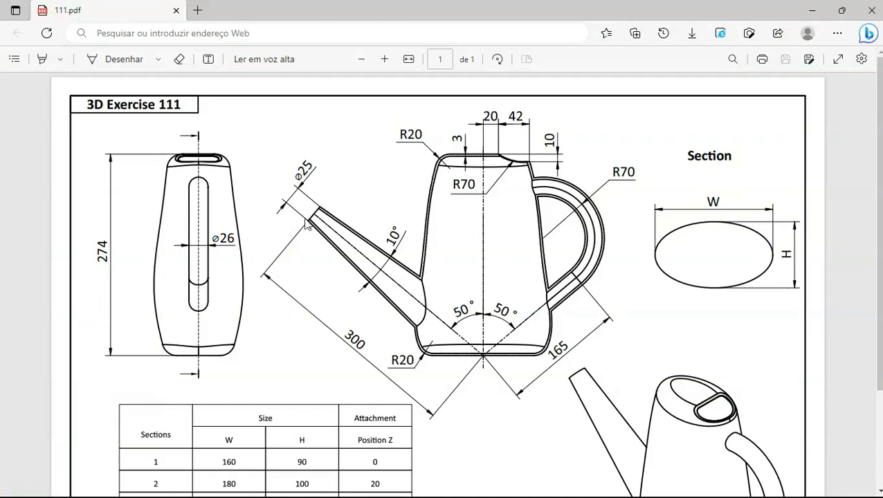
pyautogui.hotkey('alt', 'Tab')
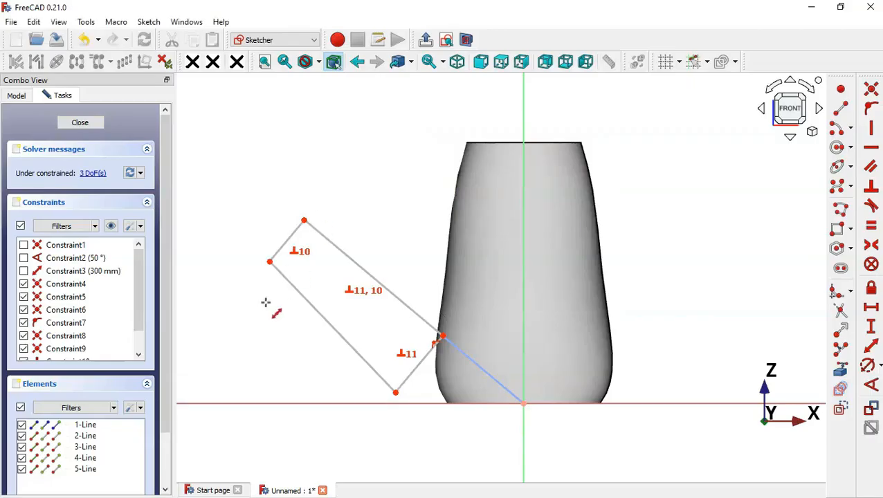
pyautogui.click(282, 244)
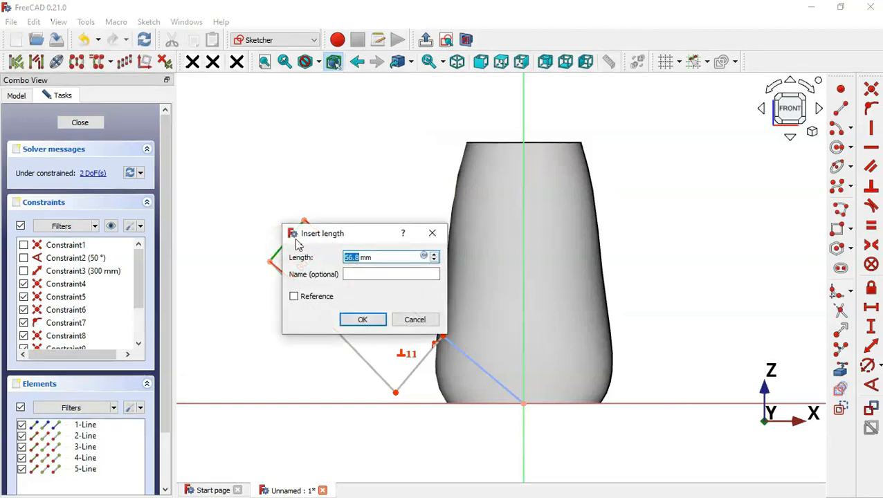
pyautogui.write('25/2')
pyautogui.press('Return')
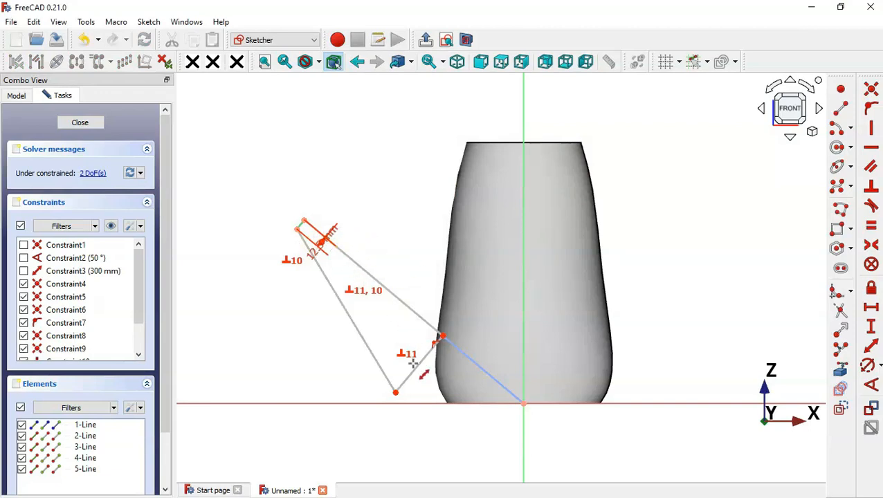
# - Constrain the angle between the spout profile's upper and lower long edges to 5°, half the 10° angle given in the drawing
pyautogui.scroll(3, 434, 319)
pyautogui.hotkey('alt', 'Tab')
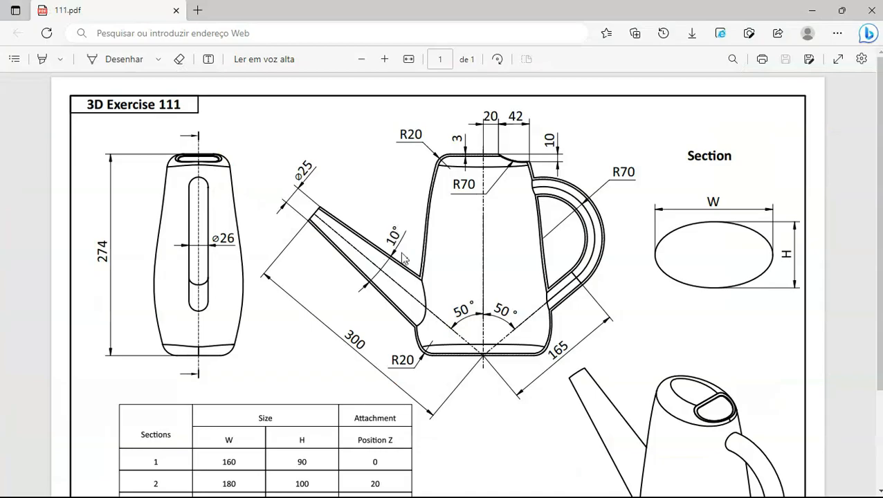
pyautogui.hotkey('alt', 'Tab')
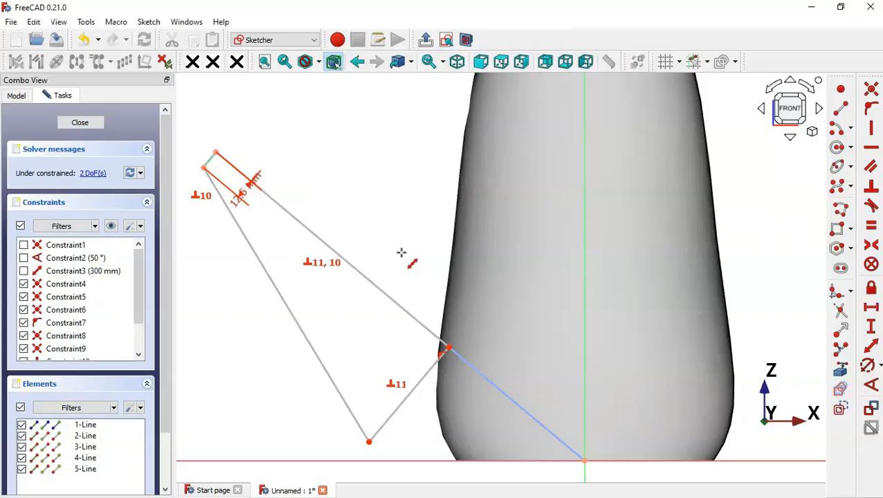
pyautogui.click(871, 386)
pyautogui.click(339, 254)
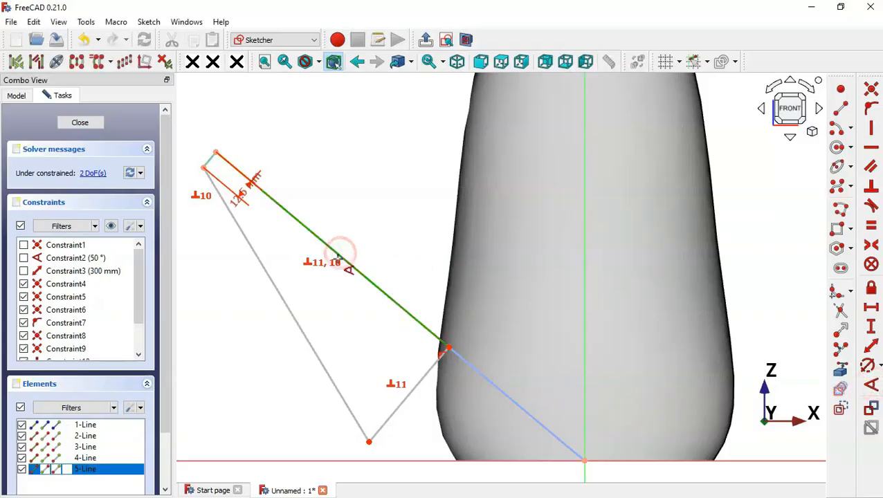
pyautogui.click(289, 309)
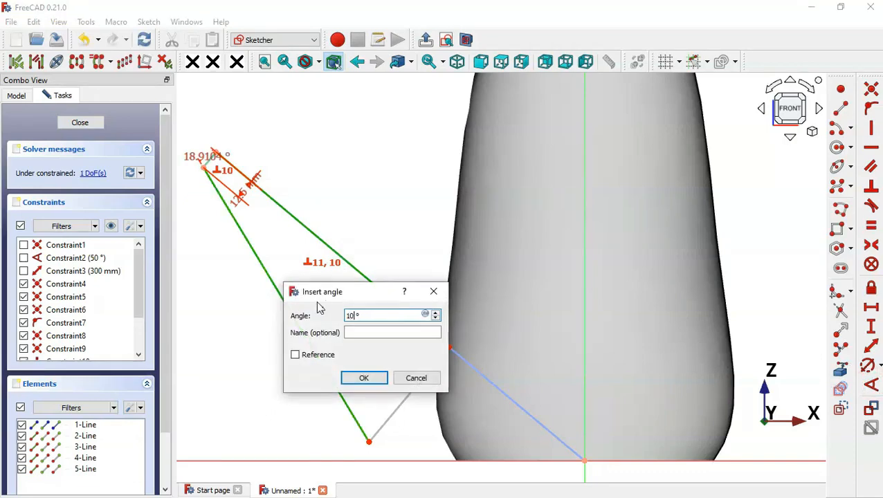
pyautogui.press('Return')
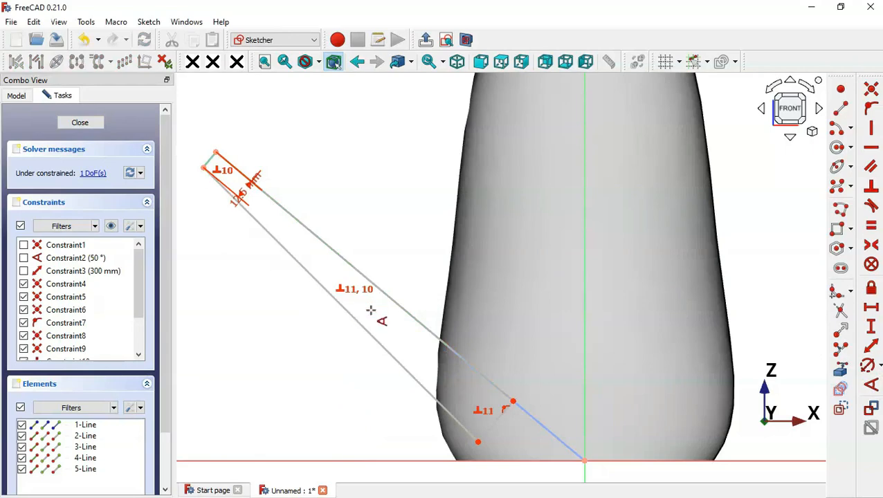
# - Set the length of the spout profile's lower long edge to 240 mm and leave the sketch
pyautogui.scroll(-2, 465, 309)
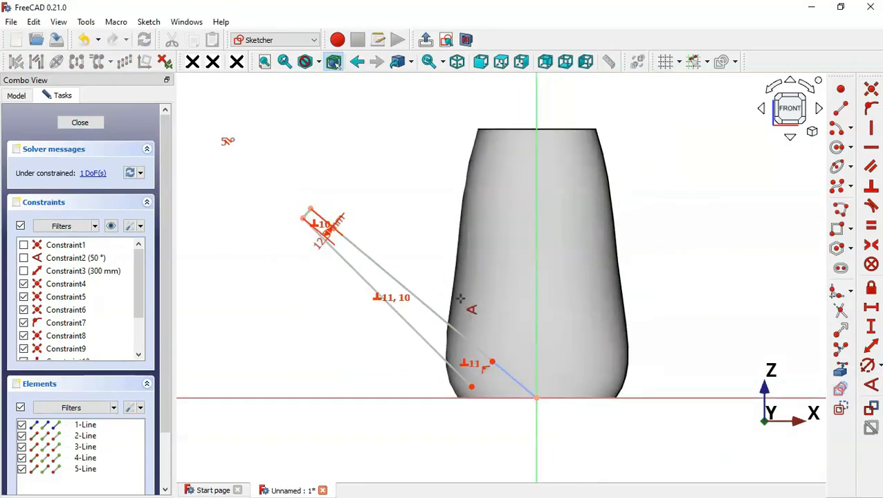
pyautogui.scroll(3, 455, 356)
pyautogui.scroll(-2, 514, 358)
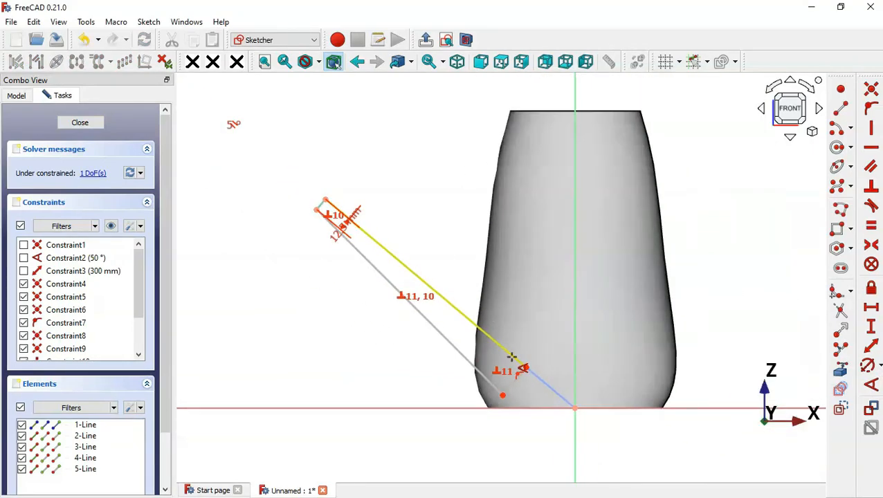
pyautogui.moveTo(511, 357); pyautogui.dragTo(486, 330)
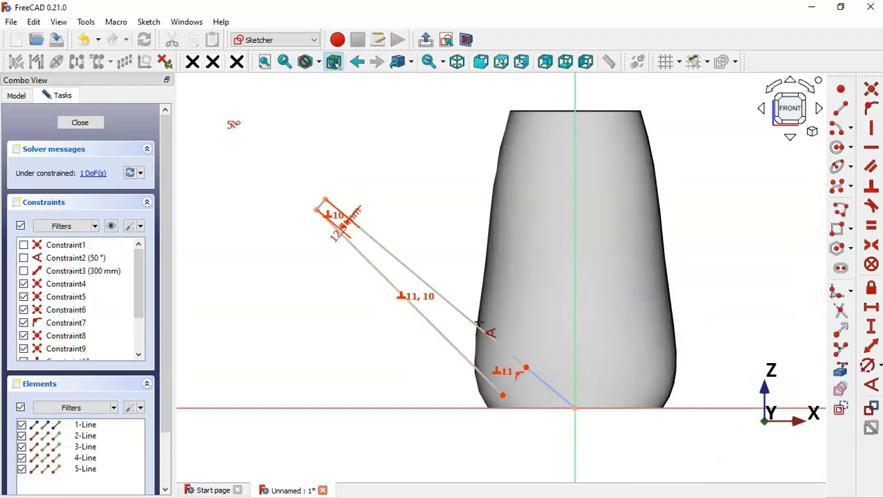
pyautogui.click(872, 347)
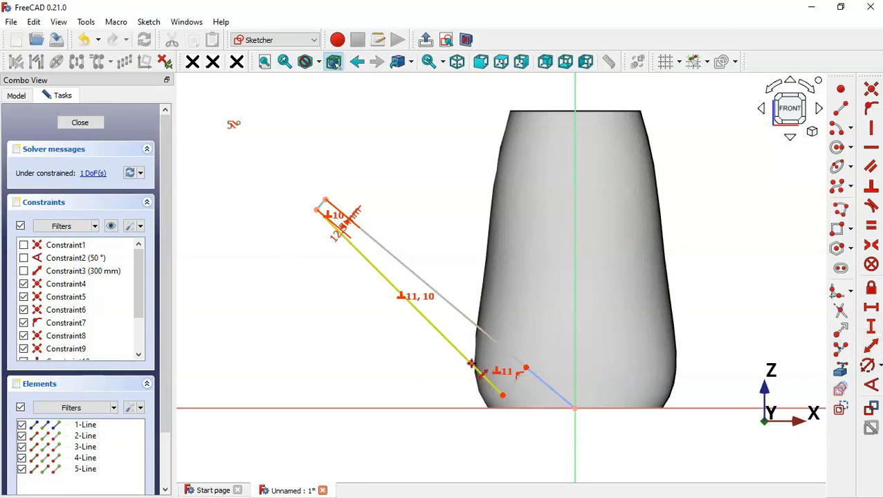
pyautogui.click(472, 367)
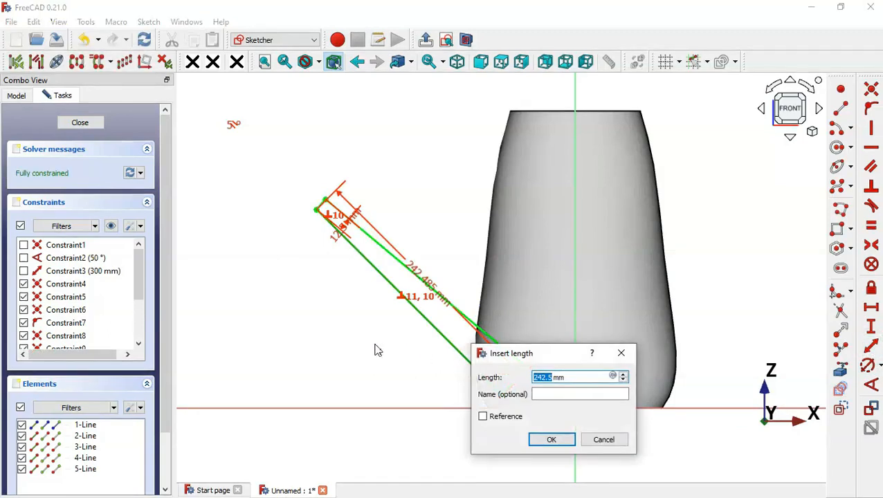
pyautogui.write('2')
pyautogui.press('Return')
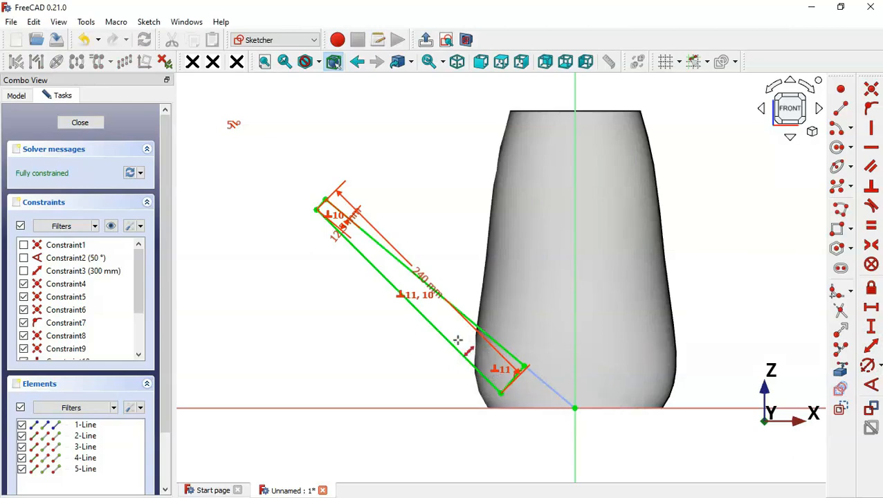
pyautogui.click(426, 42)
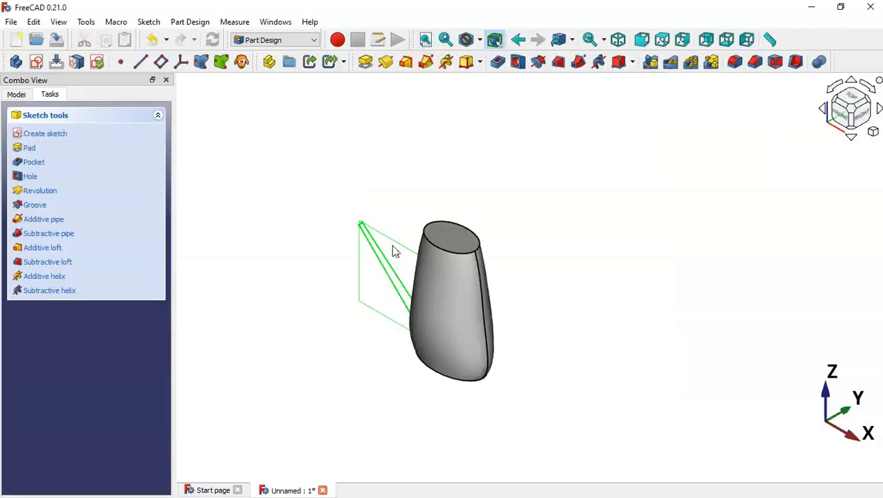
# - Revolve the spout sketch 360° around Construction line 1 to form the tapered spout
pyautogui.hotkey('alt', 'Tab')
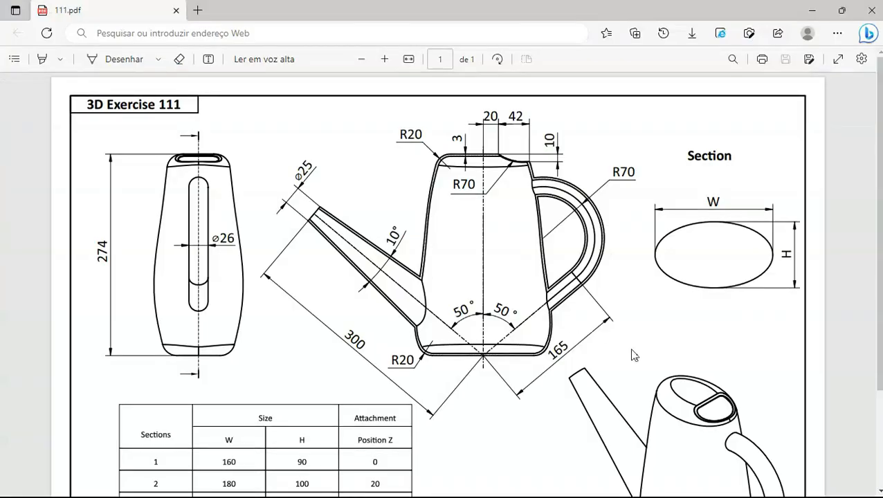
pyautogui.hotkey('alt', 'Tab')
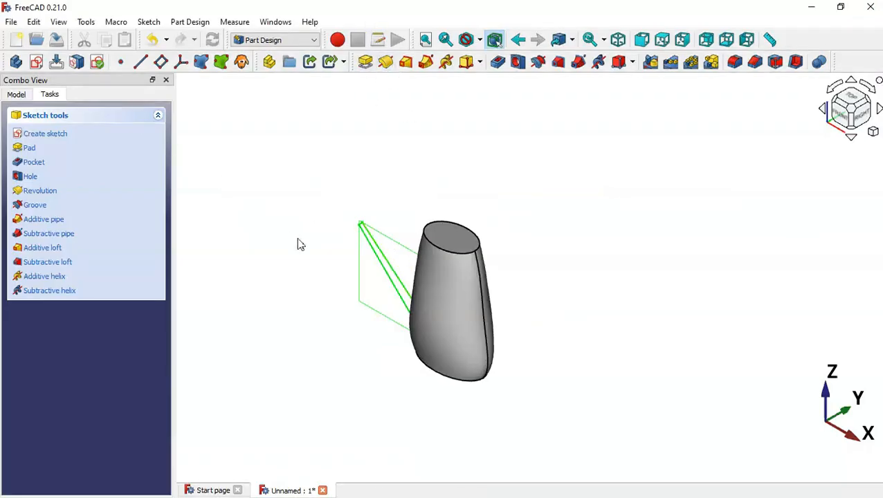
pyautogui.click(374, 243)
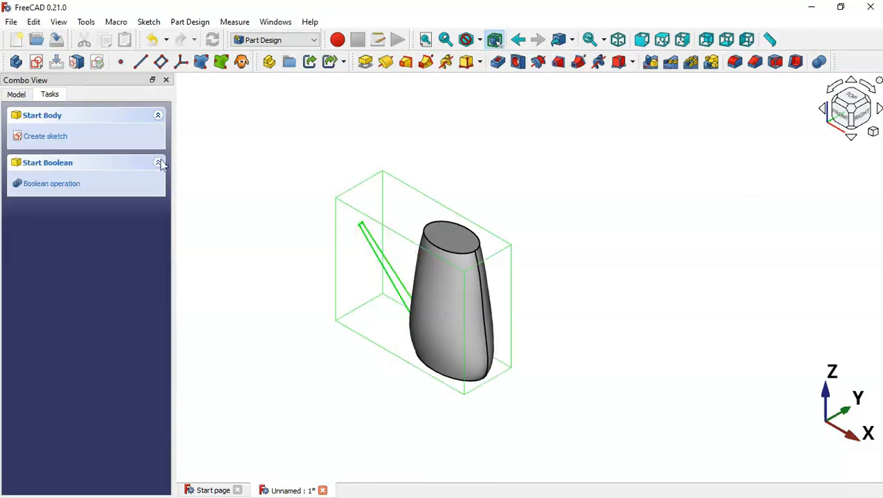
pyautogui.click(18, 95)
pyautogui.click(76, 163)
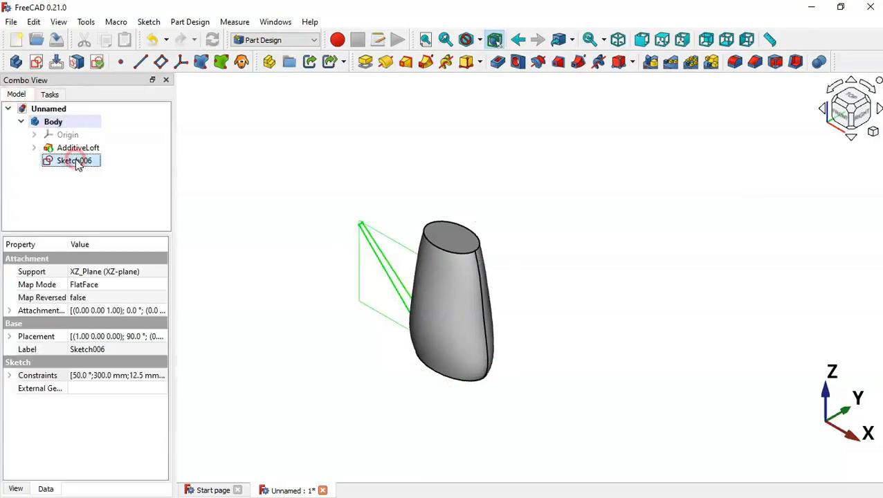
pyautogui.click(388, 63)
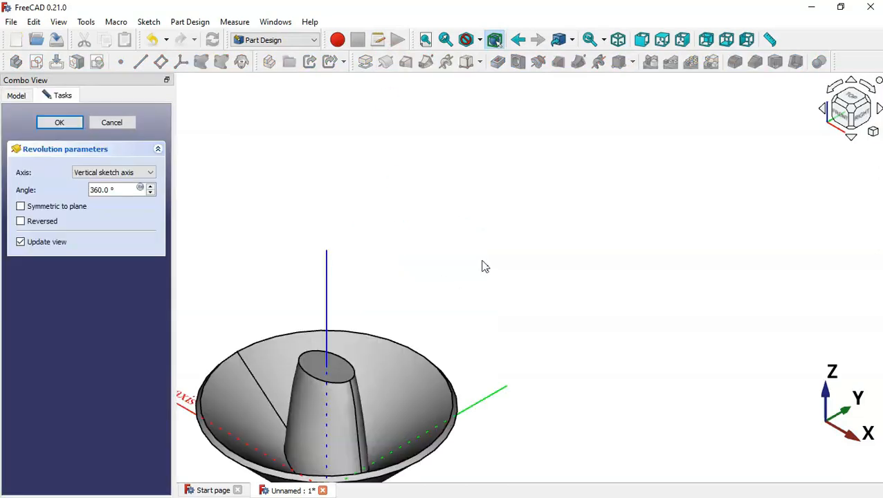
pyautogui.scroll(-4, 485, 267)
pyautogui.scroll(4, 388, 408)
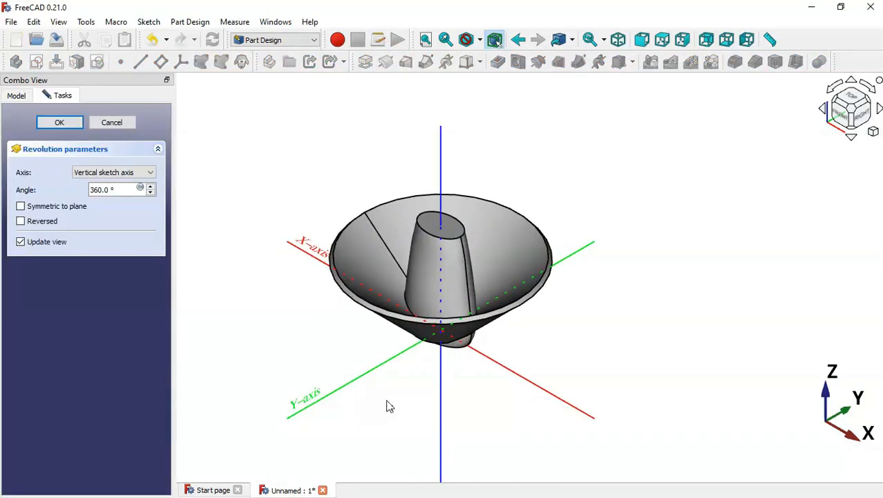
pyautogui.scroll(1, 414, 291)
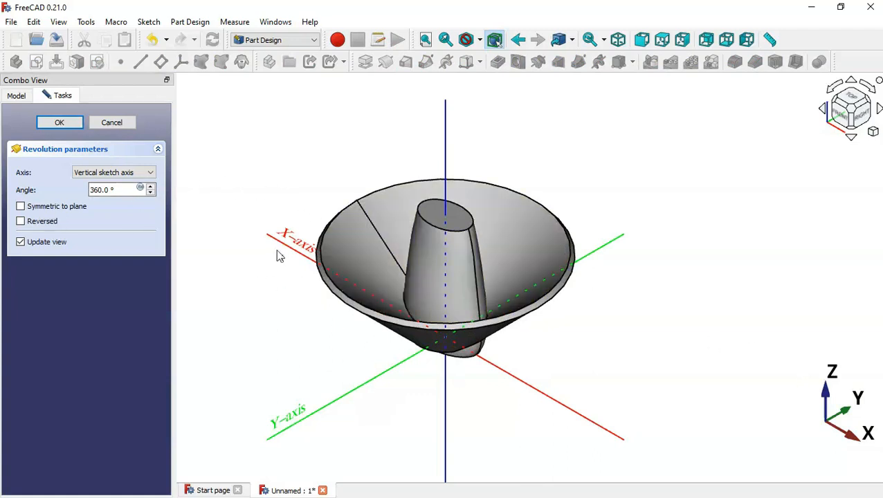
pyautogui.click(127, 172)
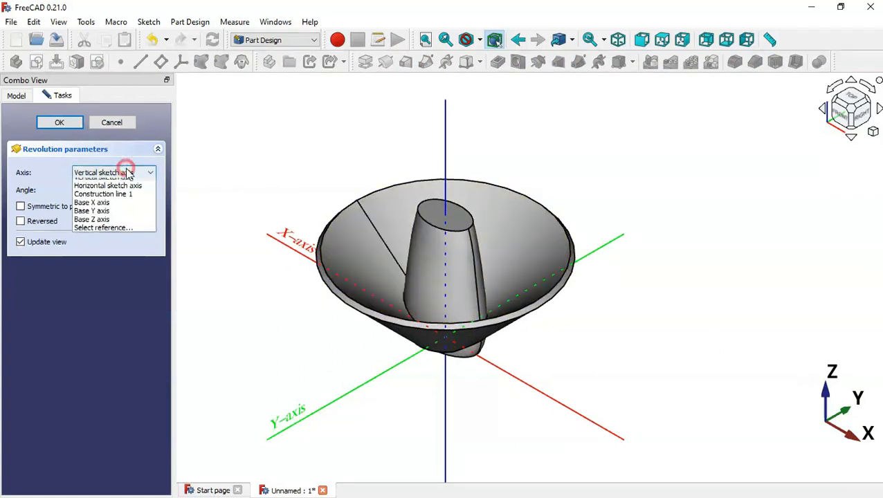
pyautogui.click(132, 200)
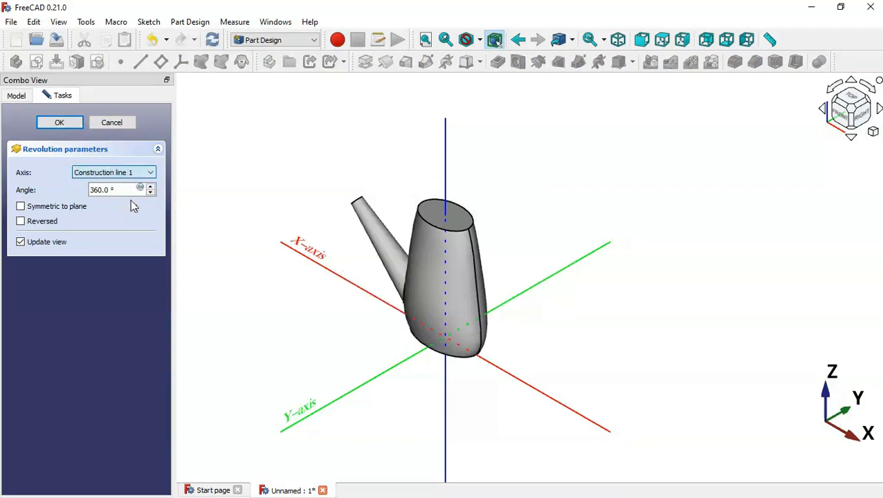
pyautogui.click(59, 124)
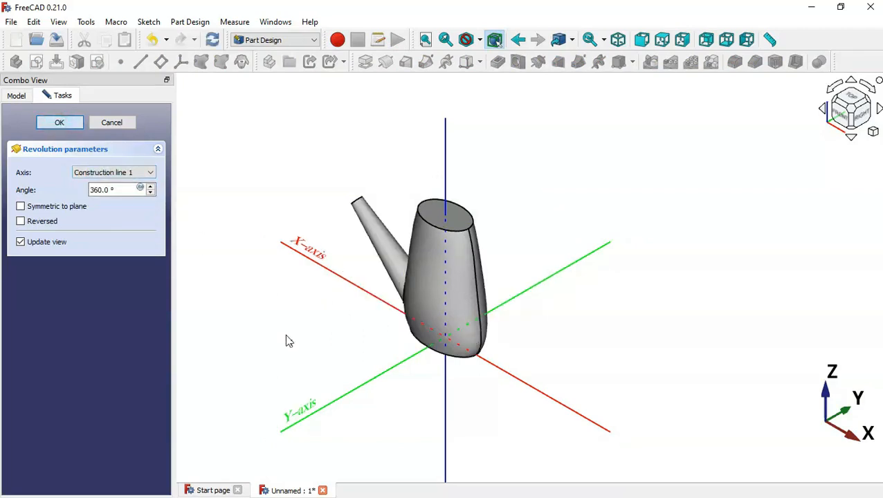
# - Check the handle dimensions in 111.pdf, then start a new FreeCAD sketch on the XZ plane with the section view on
pyautogui.moveTo(284, 335); pyautogui.dragTo(526, 393)
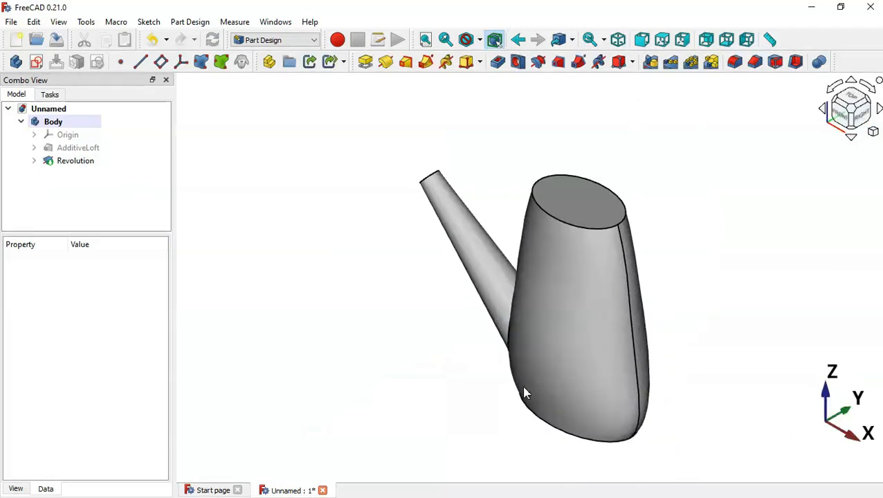
pyautogui.hotkey('alt', 'Tab')
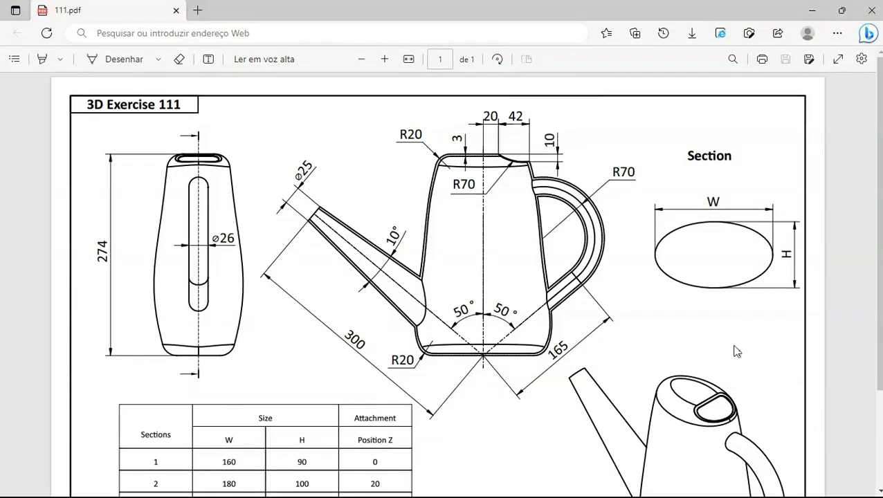
pyautogui.scroll(-3, 746, 321)
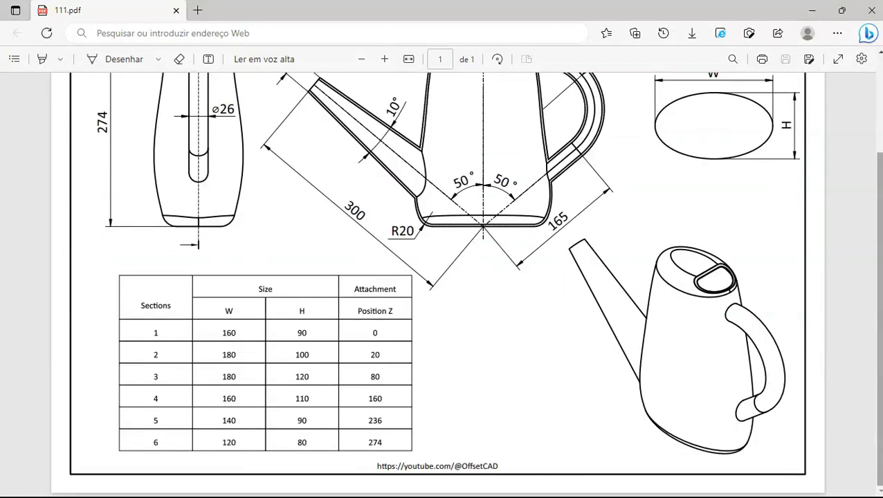
pyautogui.scroll(3, 867, 249)
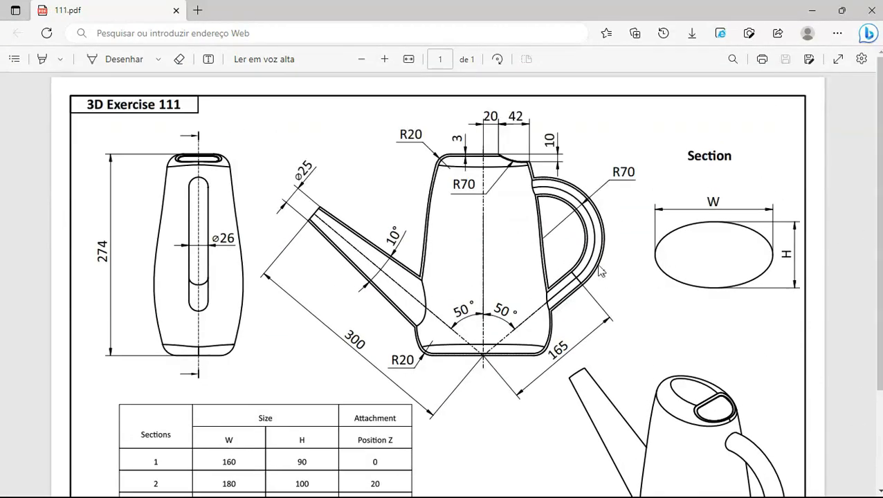
pyautogui.hotkey('alt', 'Tab')
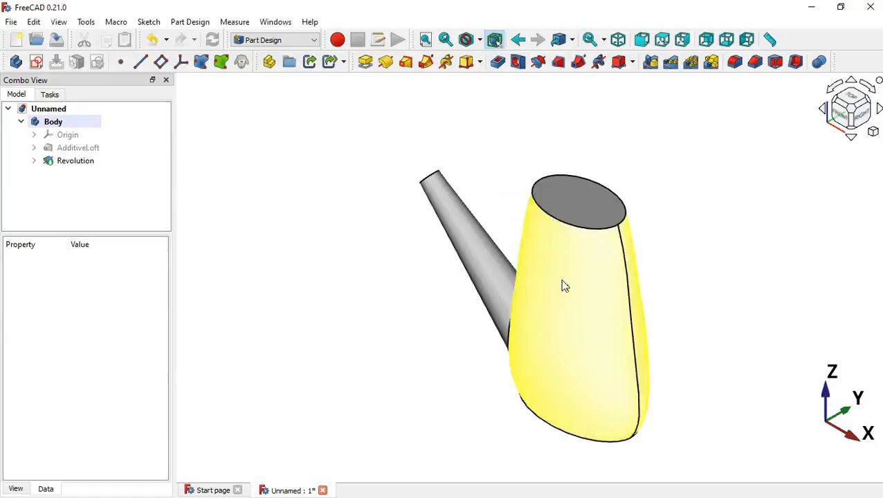
pyautogui.click(37, 63)
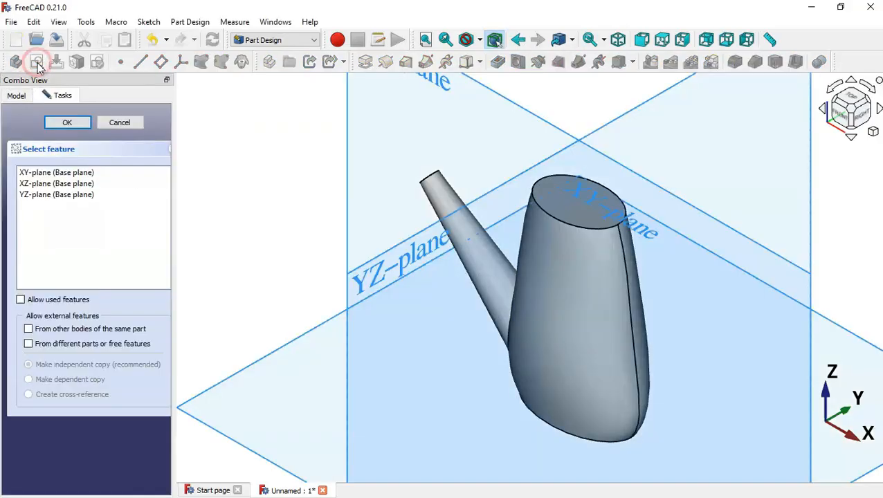
pyautogui.click(436, 83)
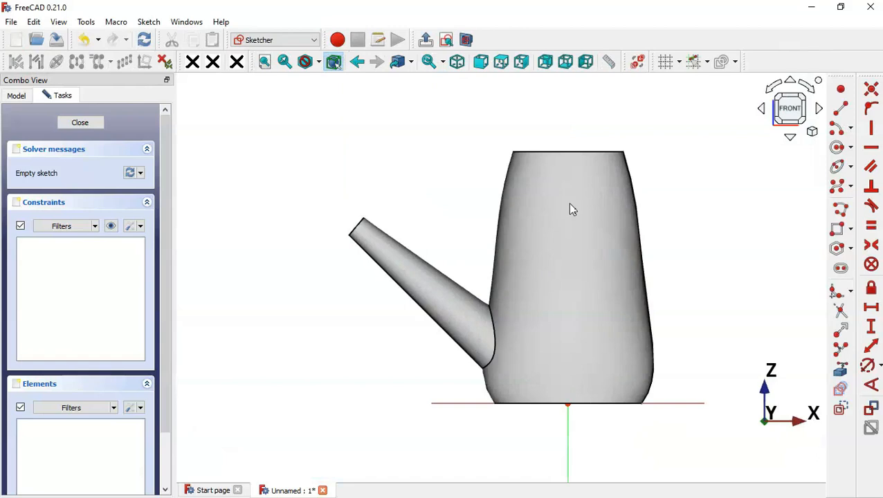
pyautogui.click(465, 39)
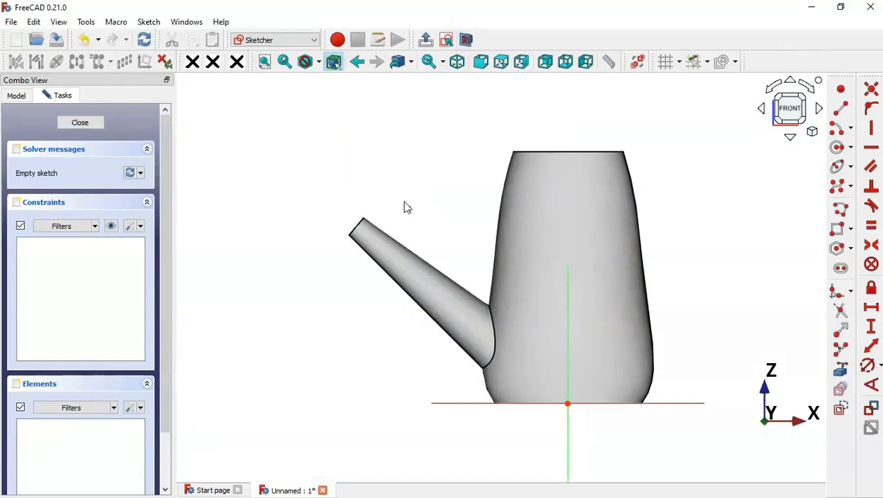
pyautogui.scroll(-2, 502, 242)
pyautogui.scroll(4, 505, 246)
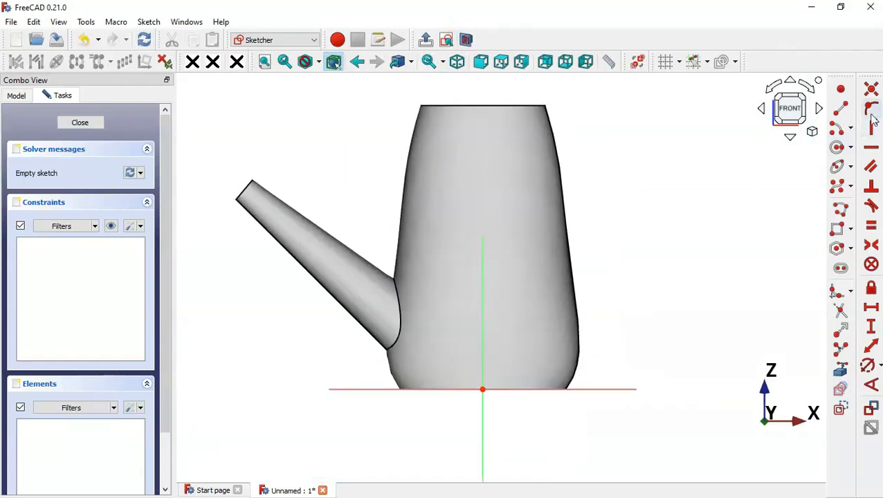
# - Sketch two connected lines rising from the origin toward the handle side, about 65 mm and about 95 mm long
pyautogui.click(840, 110)
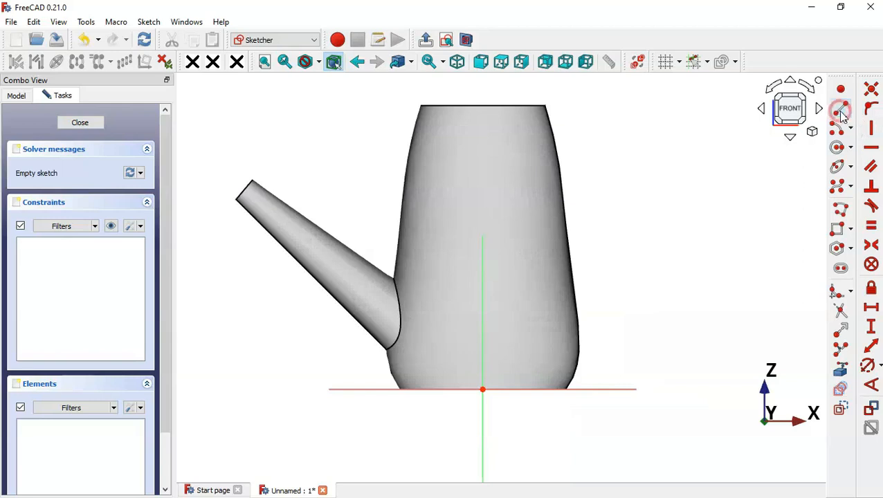
pyautogui.click(483, 390)
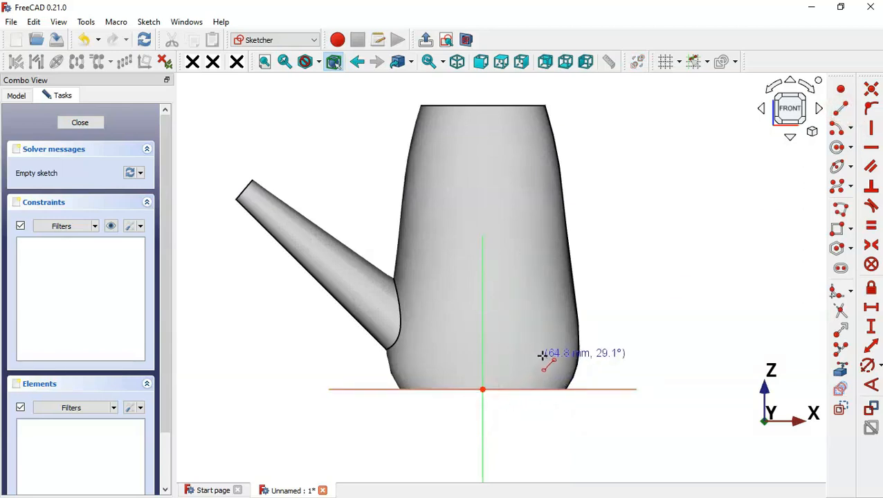
pyautogui.click(543, 356)
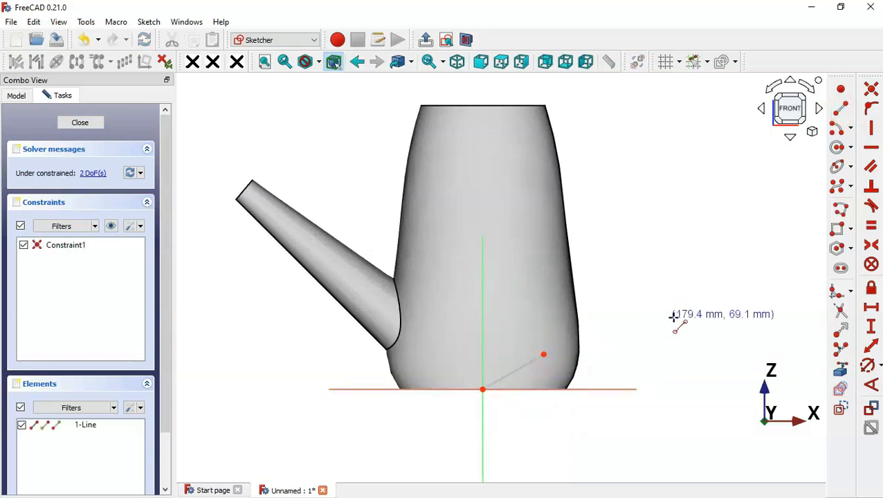
pyautogui.click(545, 355)
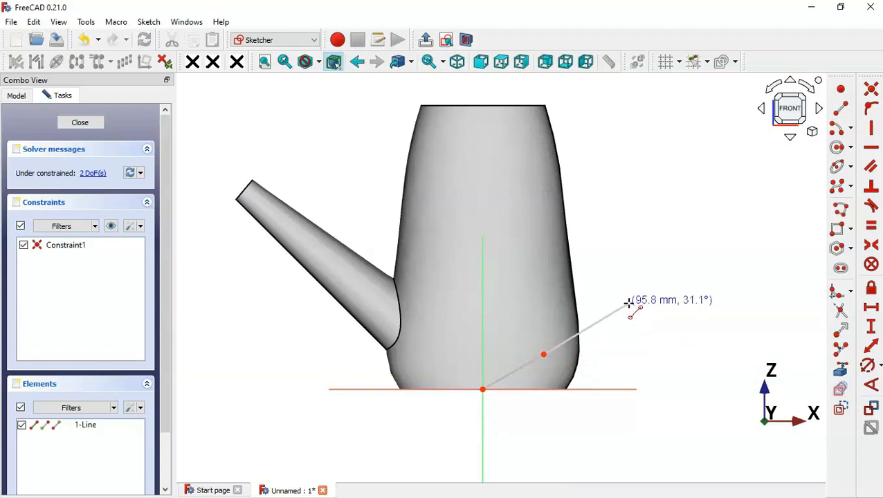
pyautogui.click(628, 303)
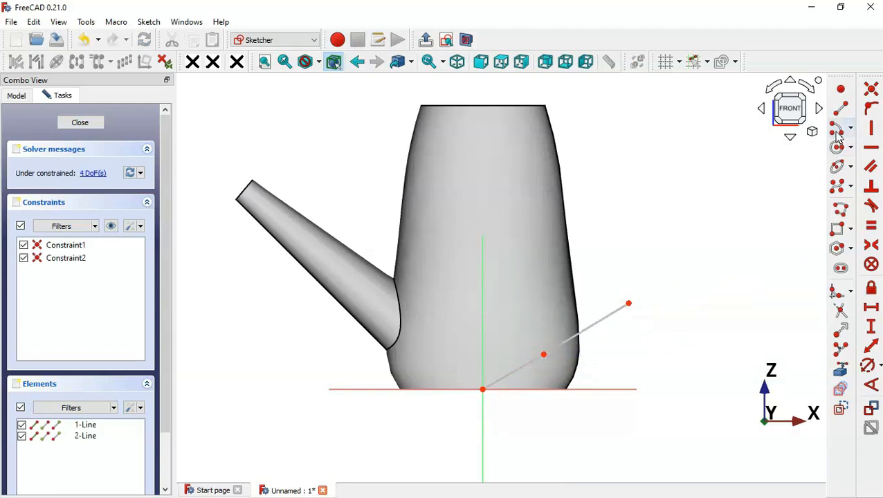
# - Check the handle shape in 111.pdf, then draw the handle arc from the outer line's end up to the body's upper part
pyautogui.hotkey('alt', 'Tab')
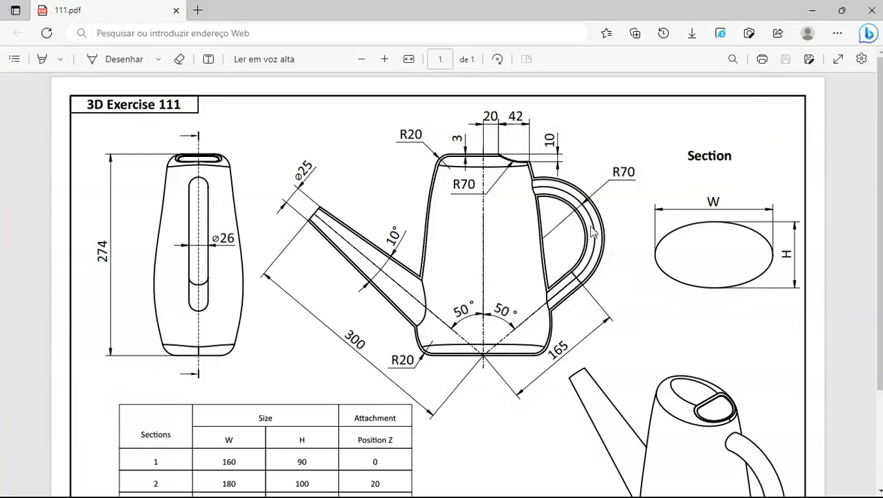
pyautogui.hotkey('alt', 'Tab')
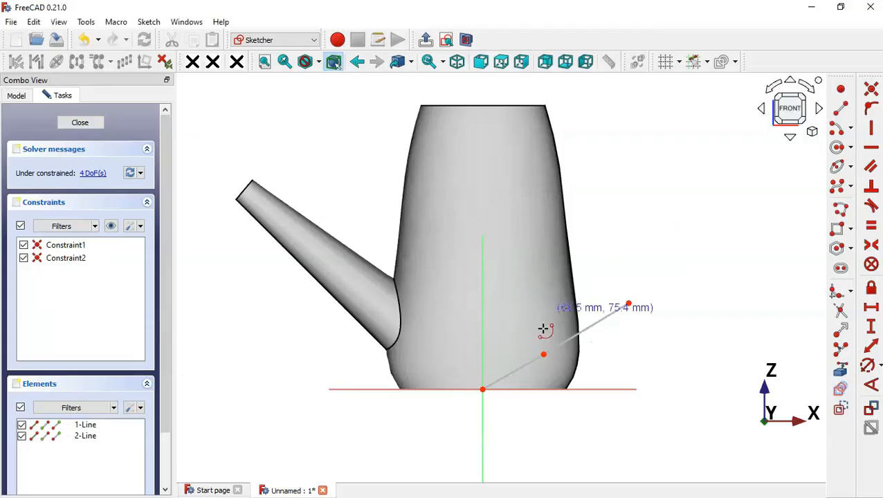
pyautogui.click(553, 258)
pyautogui.click(628, 303)
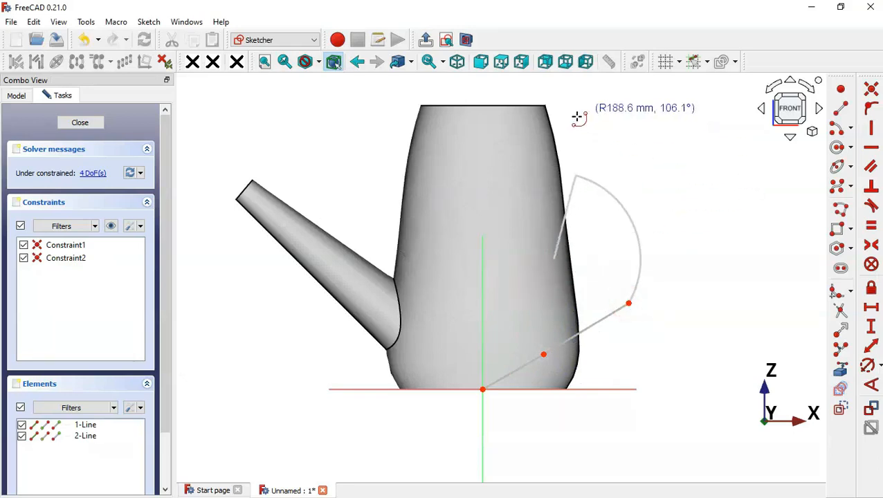
pyautogui.click(530, 165)
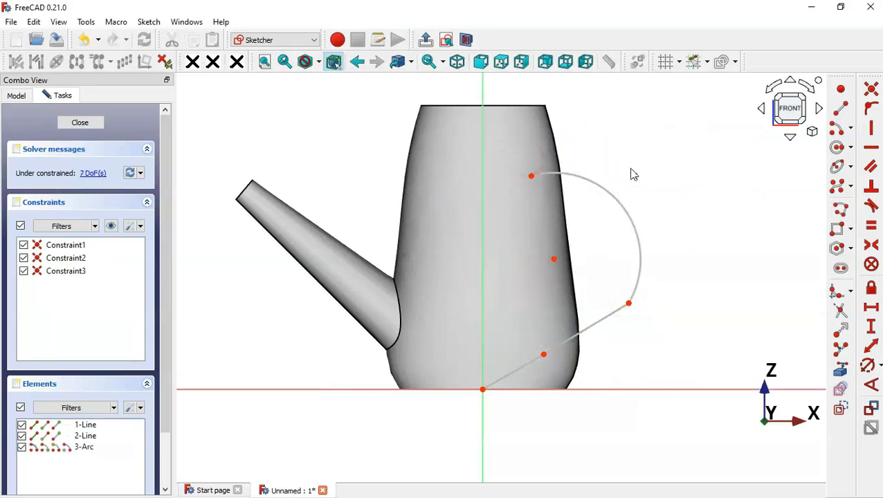
# - Make the arc tangent to the outer line at their shared endpoint and constrain the two lines parallel
pyautogui.click(627, 303)
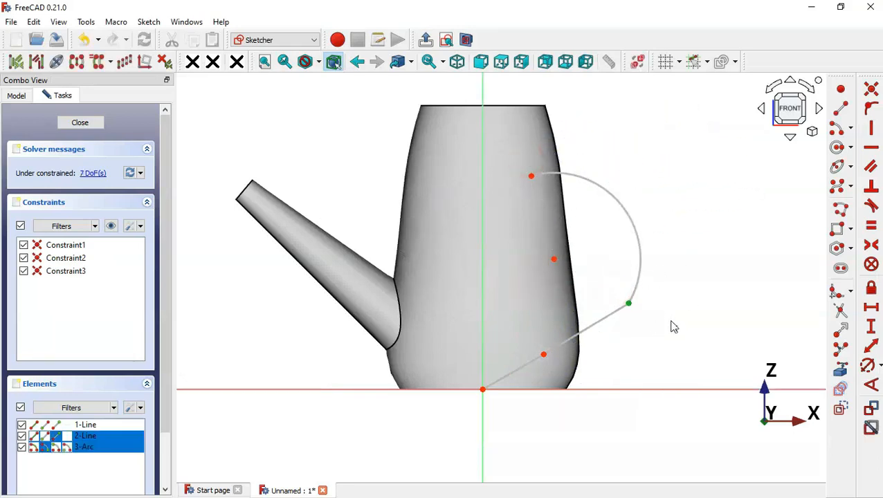
pyautogui.click(872, 207)
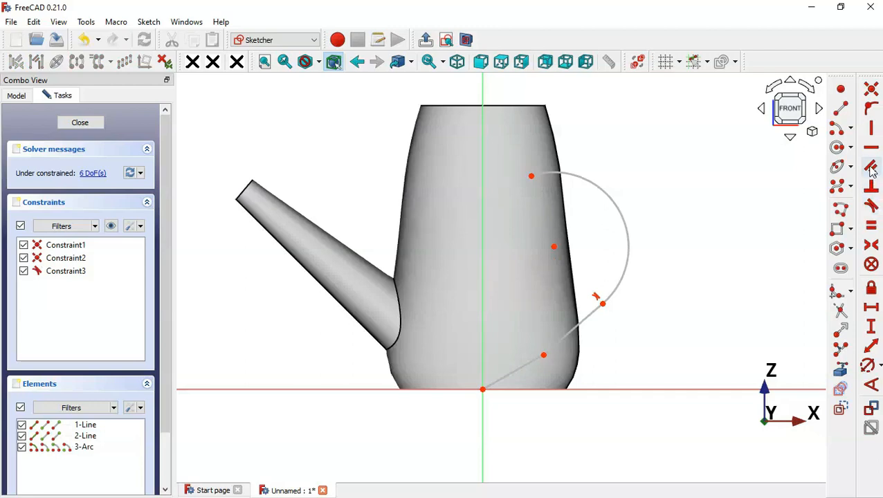
pyautogui.click(575, 326)
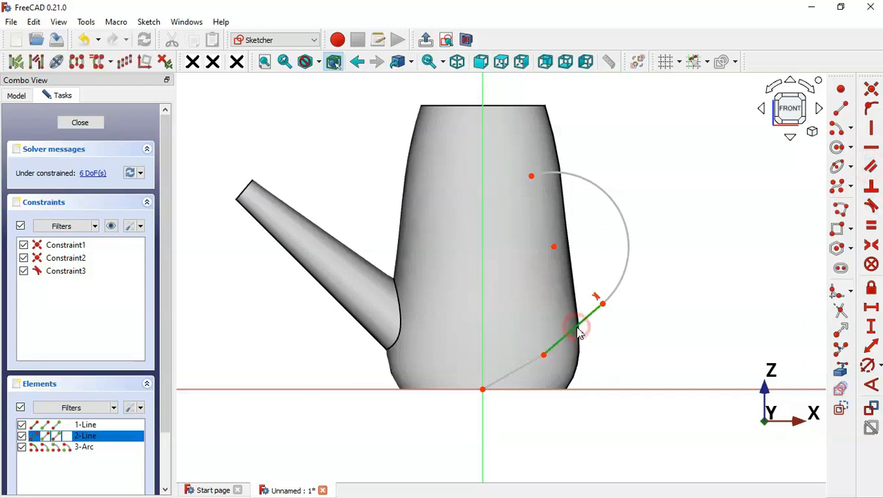
pyautogui.click(525, 363)
pyautogui.press('e')
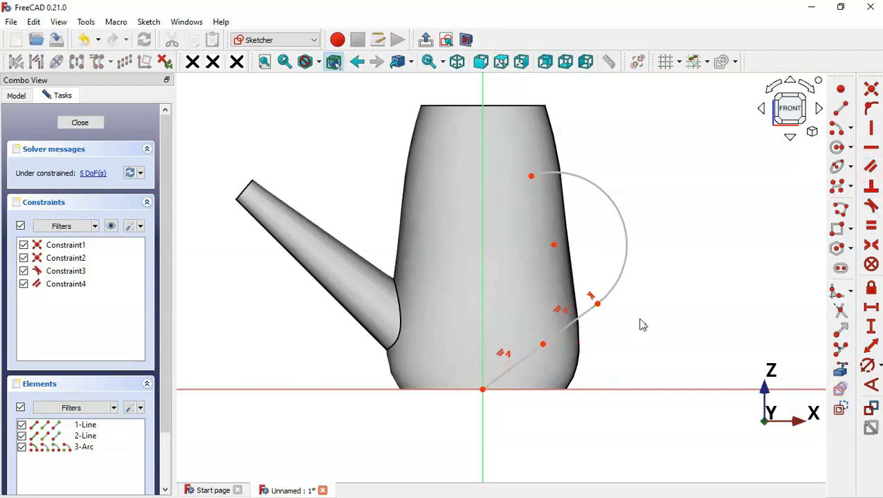
# - Turn the line from the origin into construction geometry and constrain it at 50° to the vertical axis, as given in 111.pdf
pyautogui.click(517, 363)
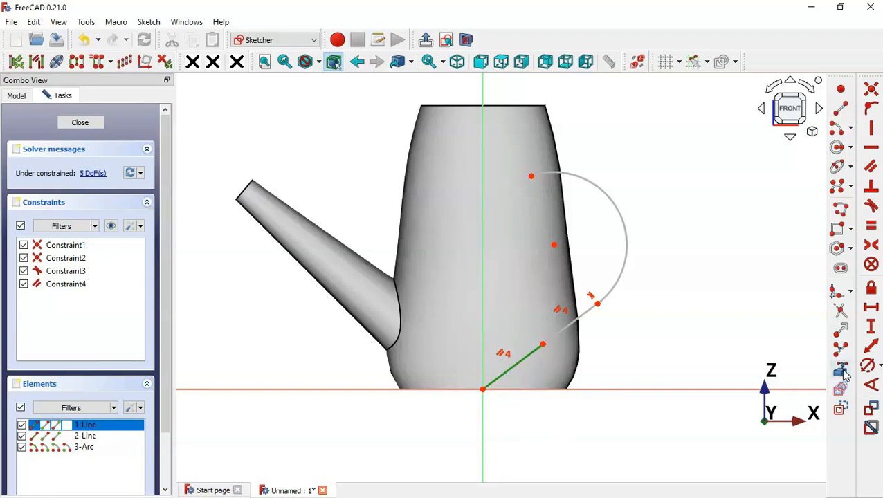
pyautogui.click(840, 411)
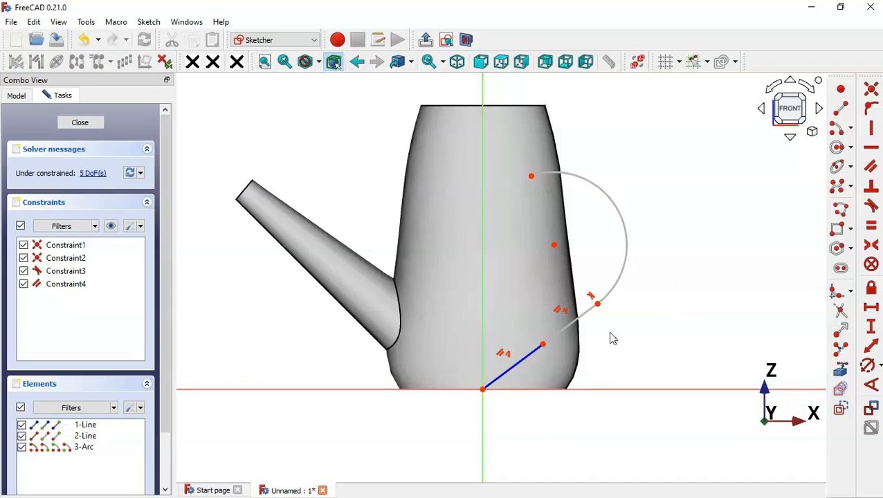
pyautogui.hotkey('alt', 'Tab')
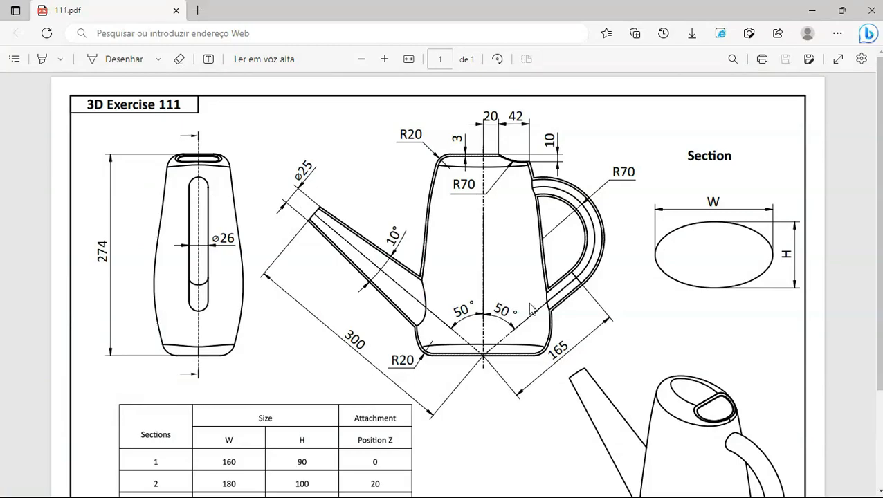
pyautogui.hotkey('alt', 'Tab')
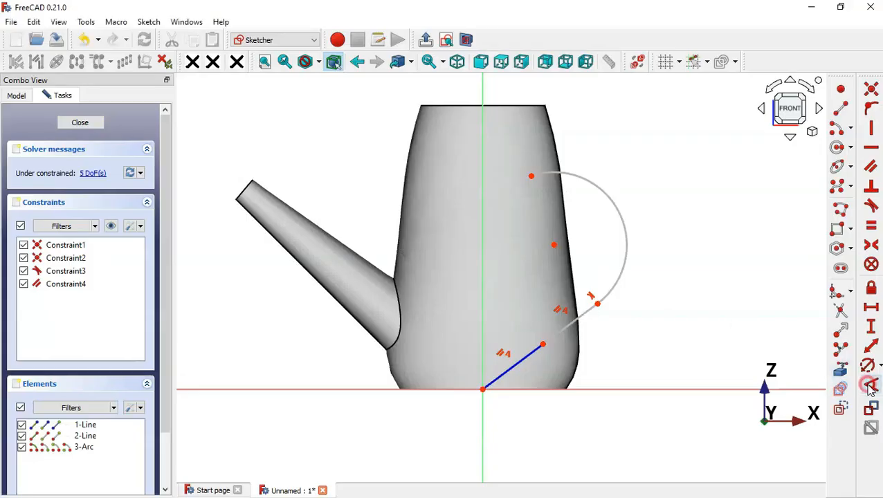
pyautogui.click(482, 361)
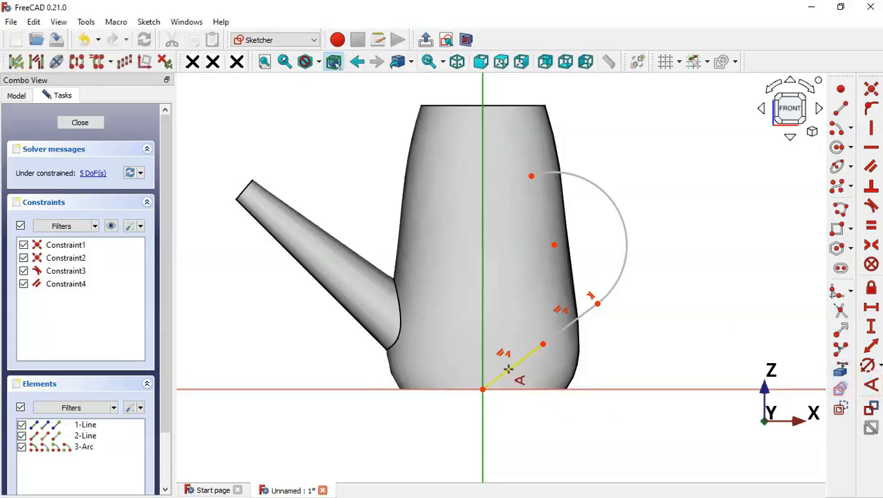
pyautogui.click(508, 369)
pyautogui.write('5')
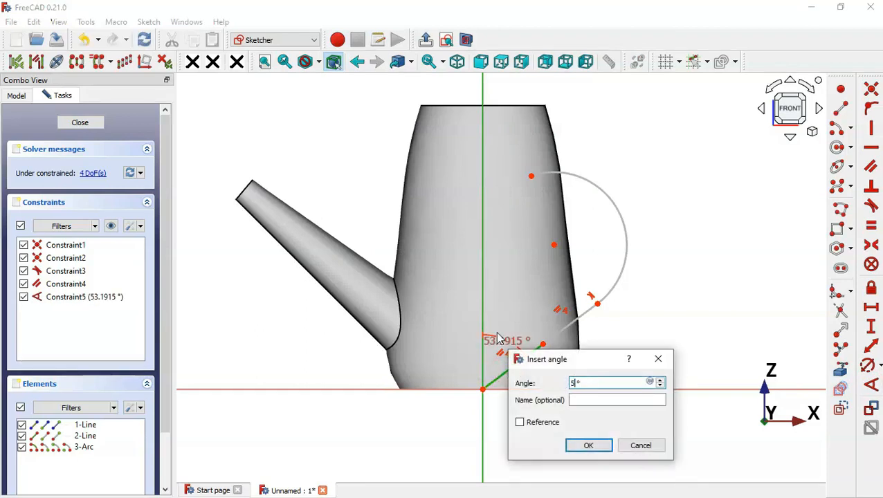
pyautogui.write('0')
pyautogui.press('Return')
# - Constrain the distance from the origin to the point joining the outer line and arc to 165 mm, per 111.pdf
pyautogui.scroll(1, 552, 279)
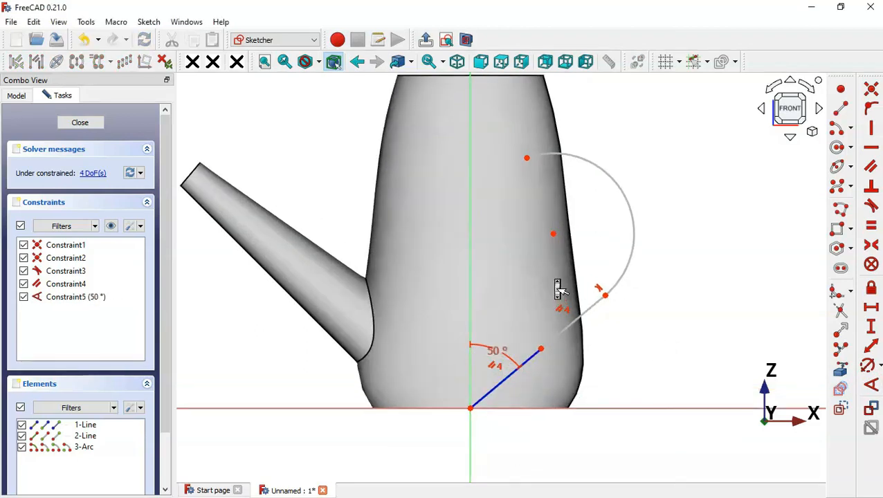
pyautogui.hotkey('alt', 'Tab')
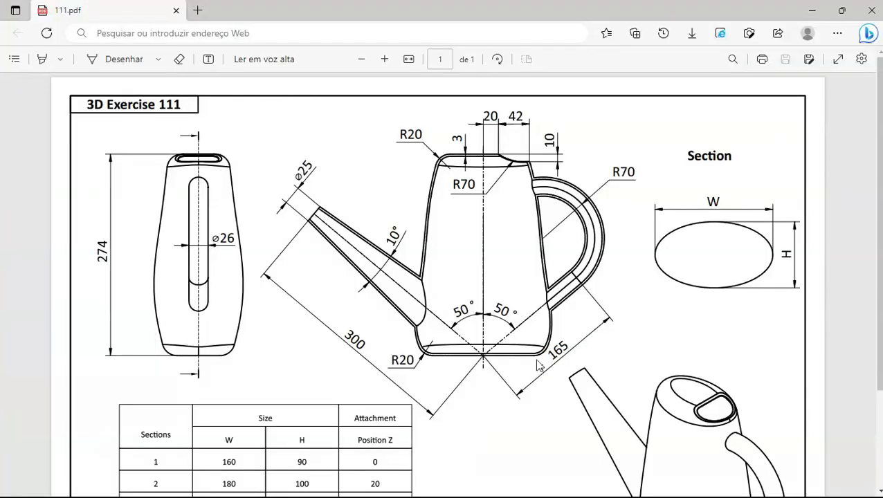
pyautogui.hotkey('alt', 'Tab')
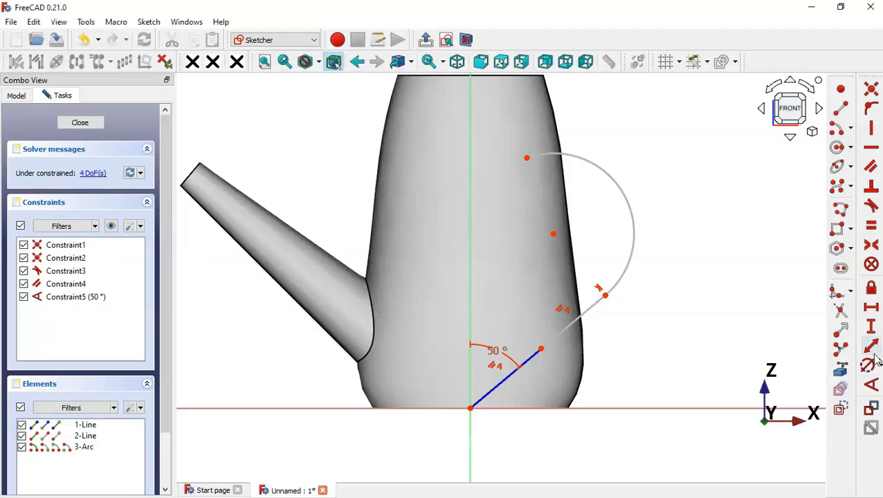
pyautogui.click(871, 346)
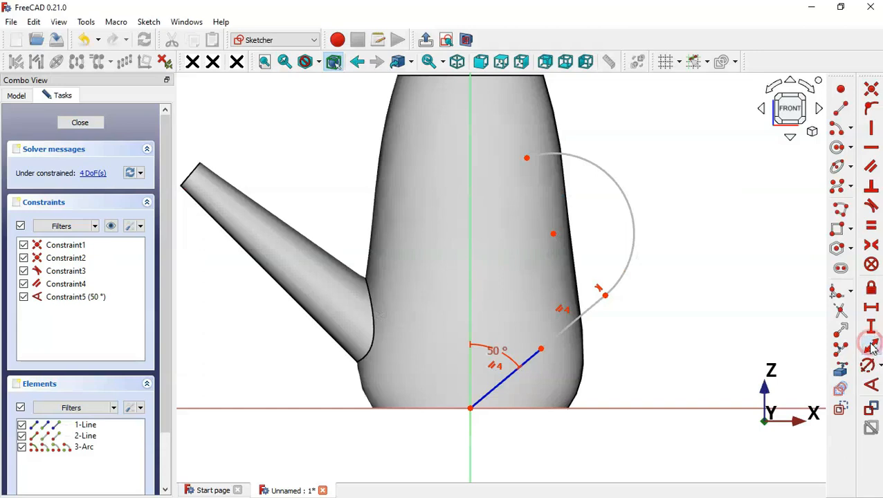
pyautogui.click(606, 294)
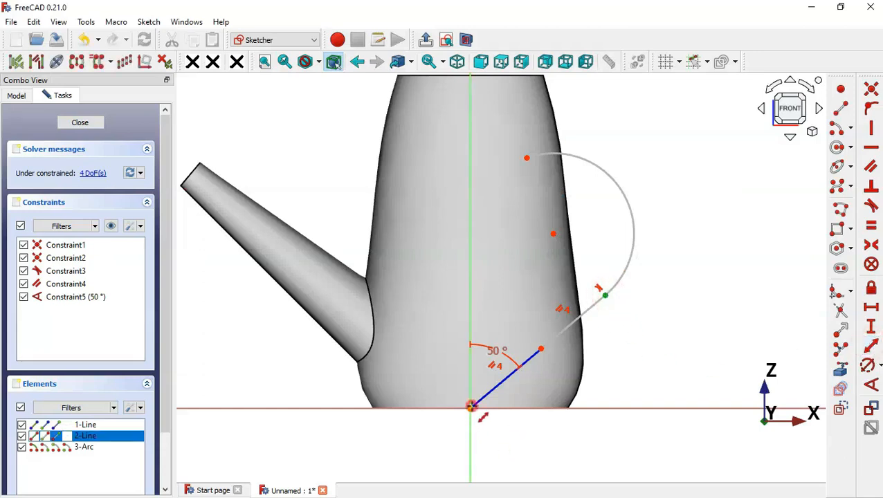
pyautogui.click(471, 407)
pyautogui.write('2')
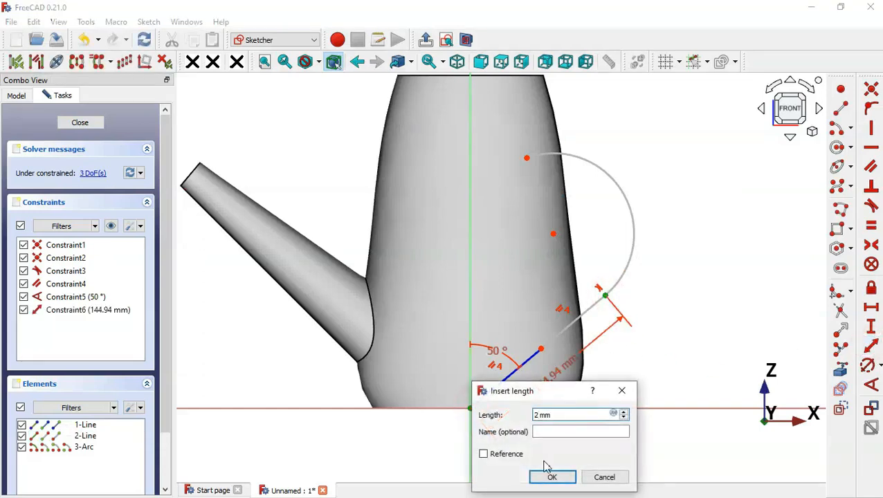
pyautogui.press('Return')
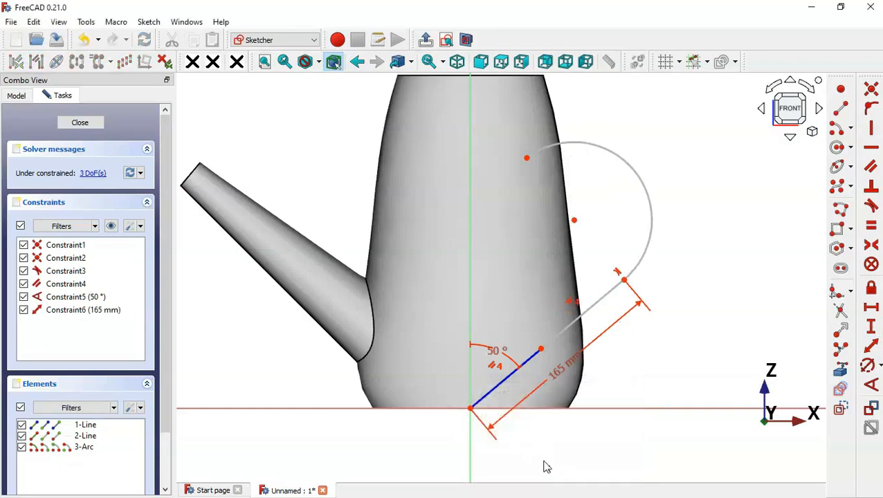
# - Check the handle radius in 111.pdf and set the handle arc's radius to 70 mm
pyautogui.hotkey('alt', 'Tab')
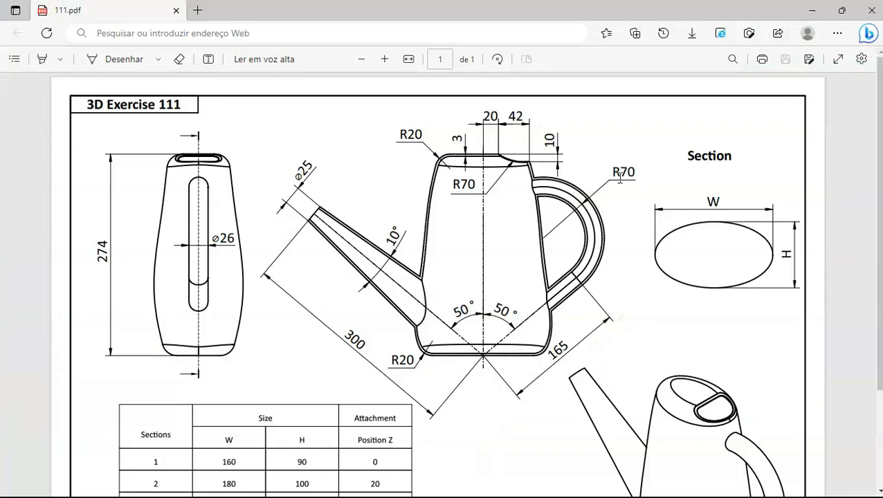
pyautogui.hotkey('alt', 'Tab')
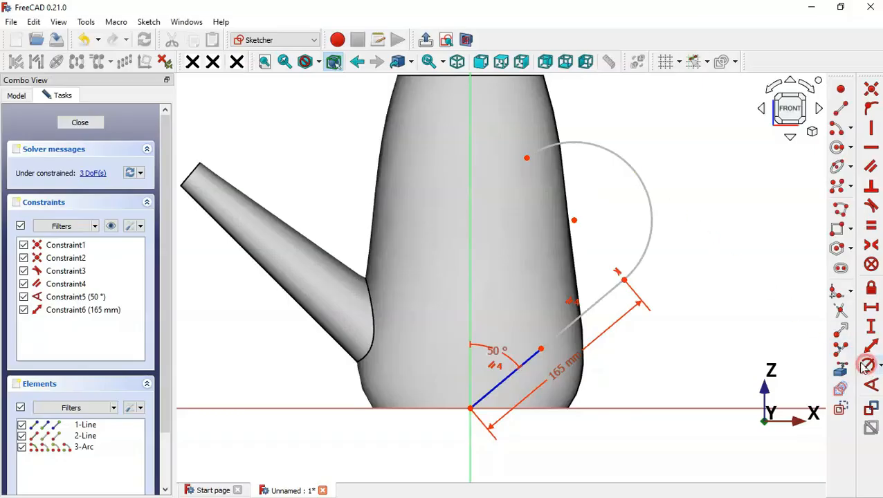
pyautogui.click(866, 365)
pyautogui.click(640, 178)
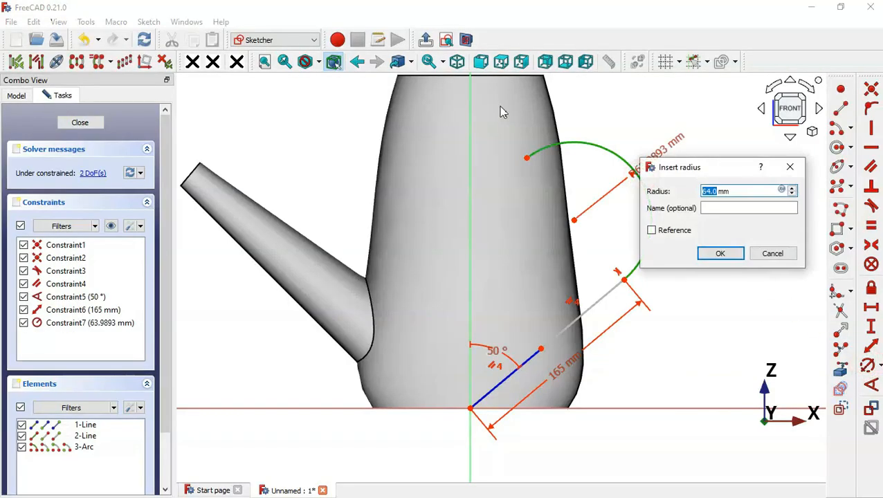
pyautogui.write('70')
pyautogui.press('Return')
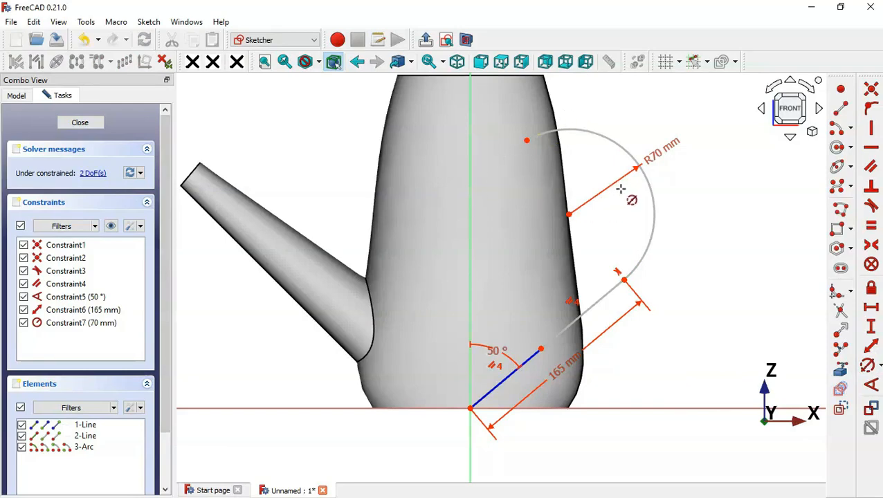
pyautogui.rightClick(689, 174)
# - Align the arc's upper endpoint vertically with the point where the two lines meet
pyautogui.click(523, 136)
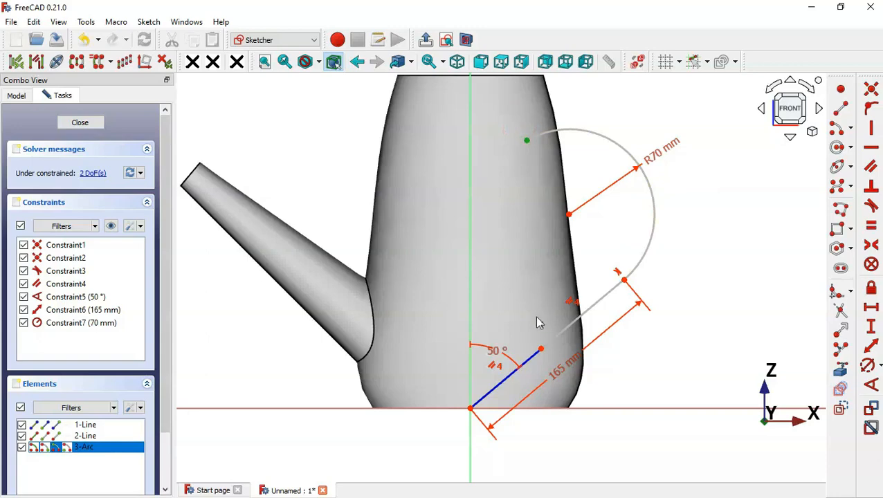
pyautogui.click(540, 349)
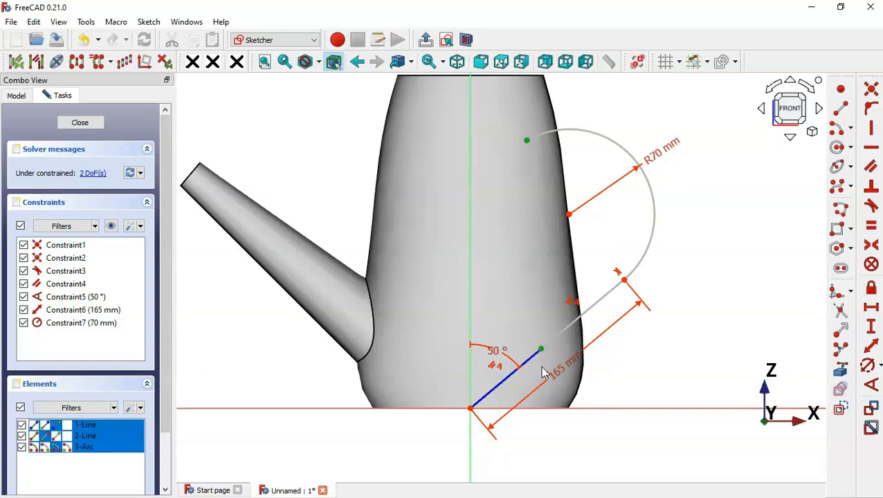
pyautogui.click(872, 132)
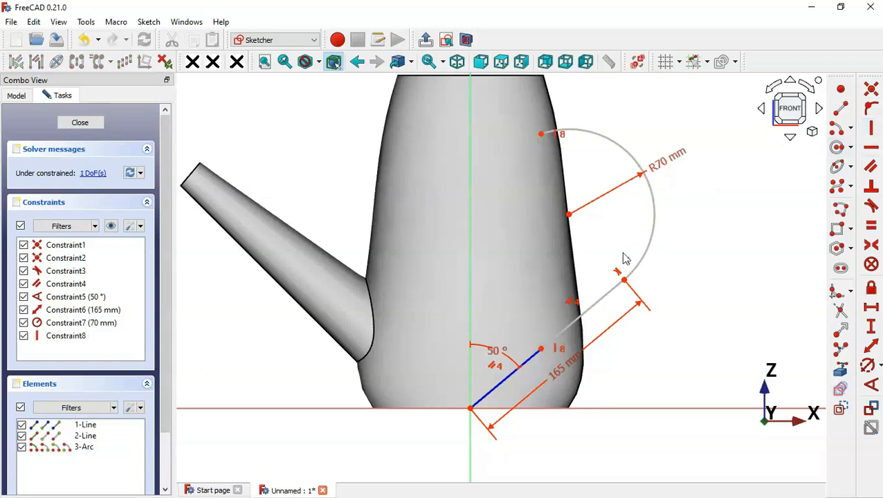
# - Set the length of the construction line from the origin to 70 mm and finish the handle path sketch
pyautogui.click(508, 384)
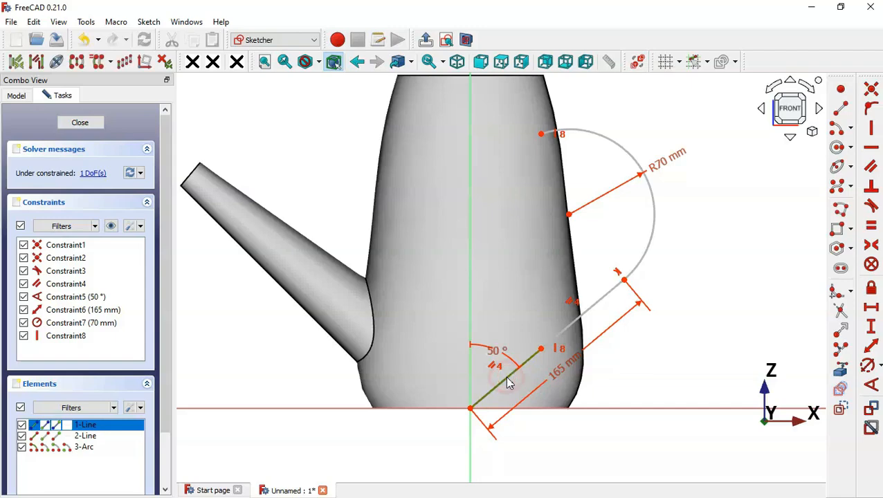
pyautogui.click(875, 348)
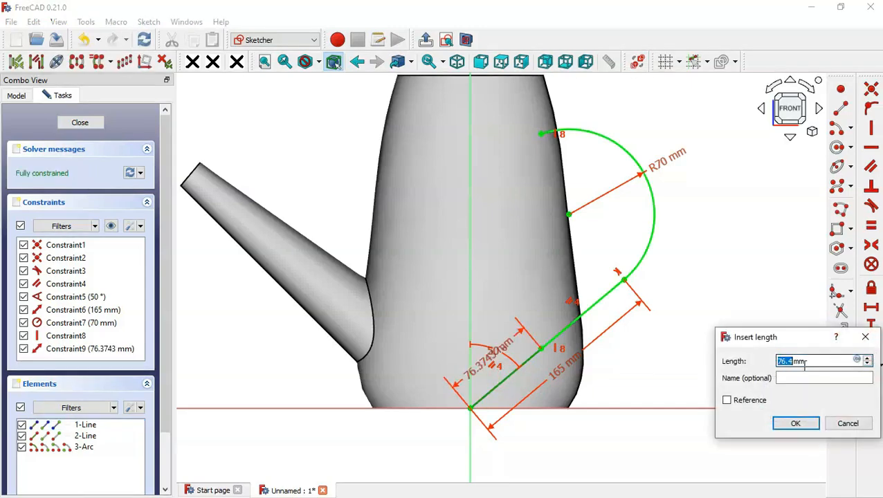
pyautogui.write('70')
pyautogui.press('Return')
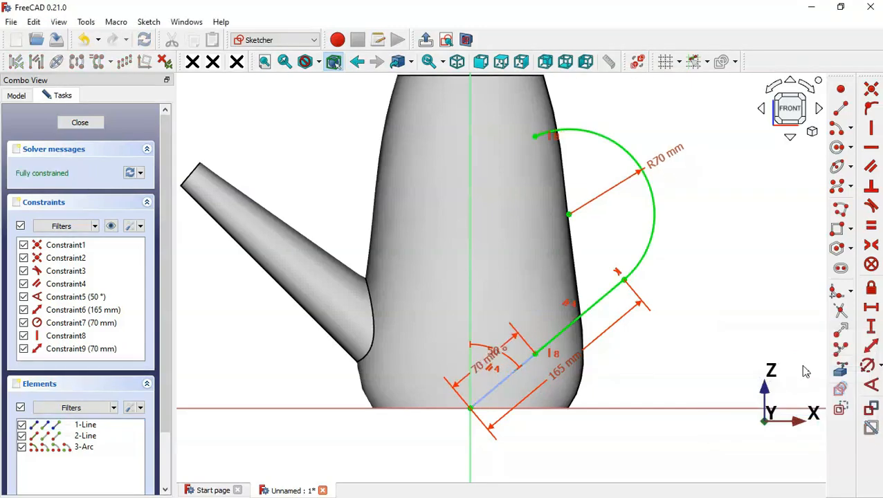
pyautogui.click(426, 39)
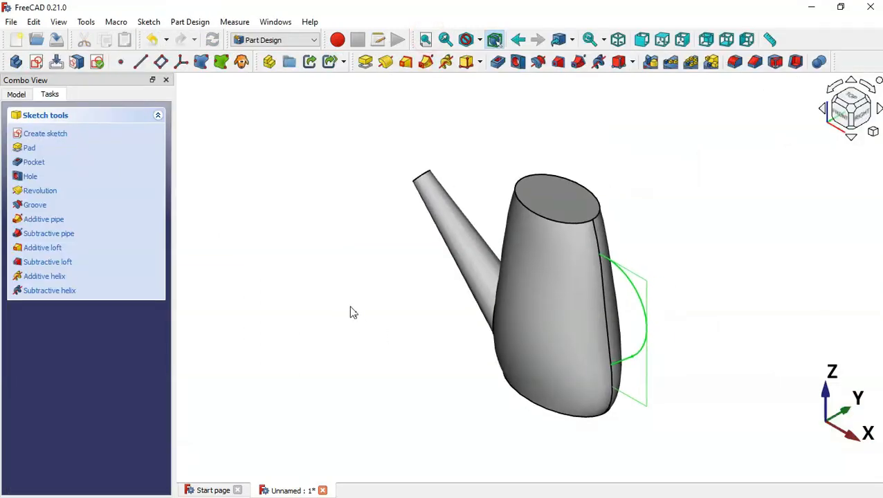
# - Rename the handle path sketch as Path
pyautogui.click(17, 95)
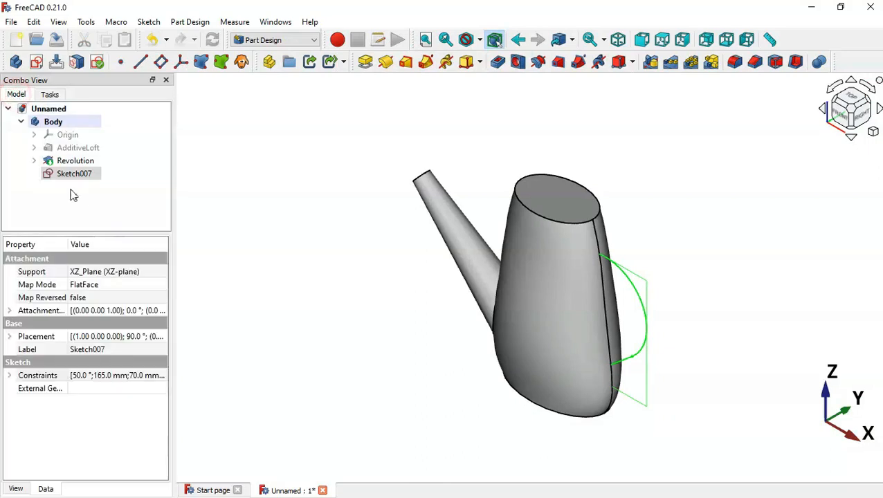
pyautogui.click(83, 173)
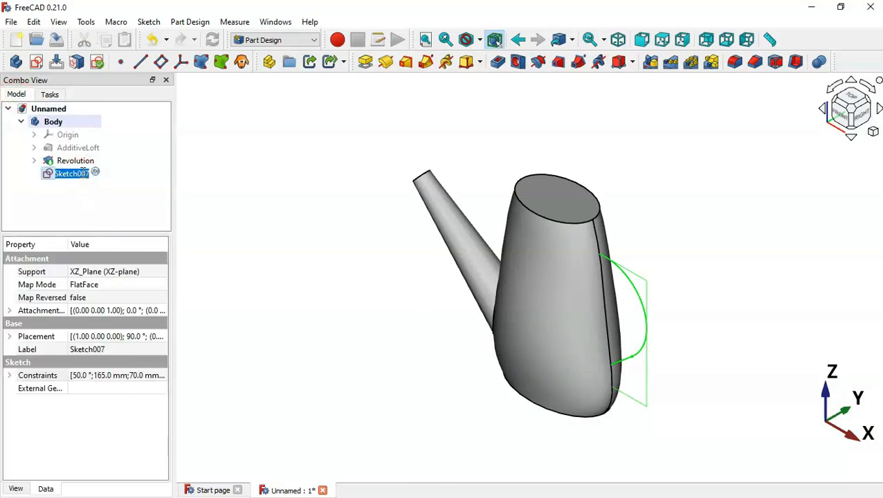
pyautogui.write('Path')
pyautogui.press('Return')
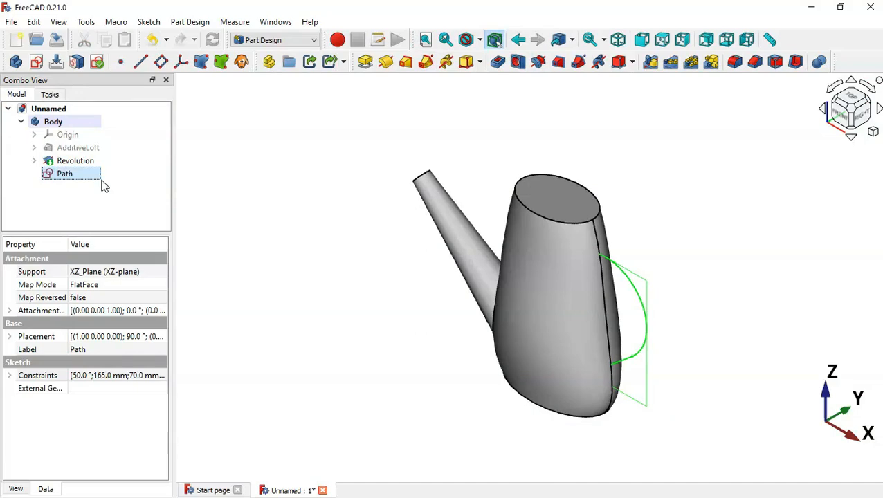
# - Create a new sketch on the XY plane and section the view at the sketch plane
pyautogui.click(36, 61)
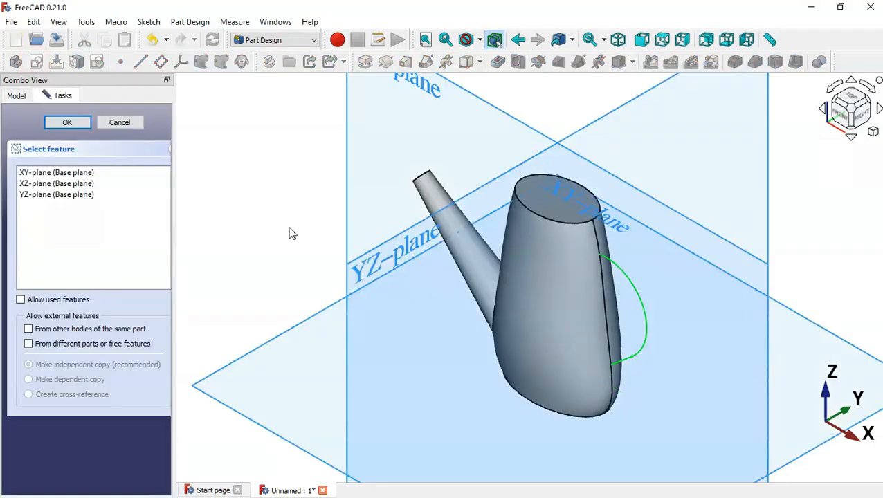
pyautogui.doubleClick(77, 174)
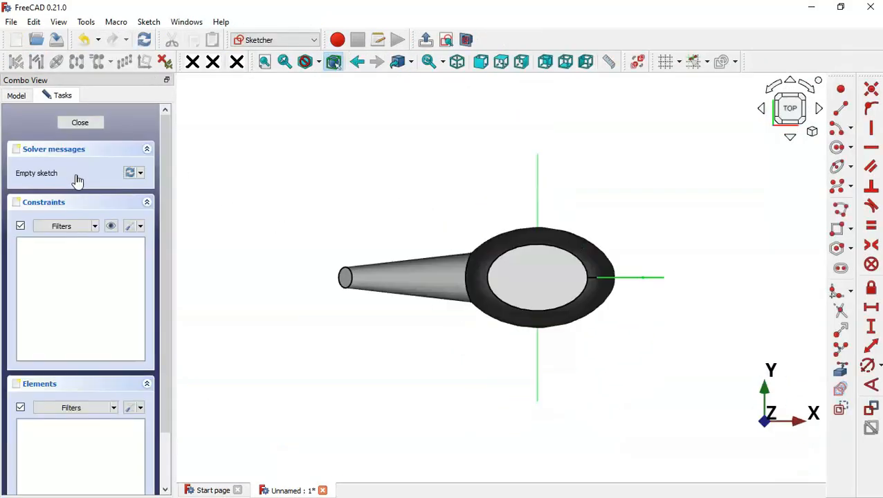
pyautogui.click(466, 41)
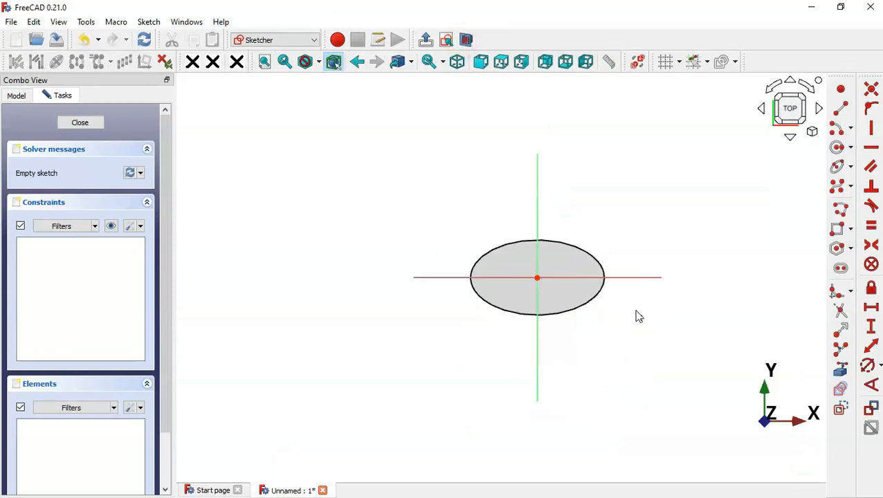
pyautogui.scroll(3, 641, 286)
pyautogui.scroll(1, 641, 285)
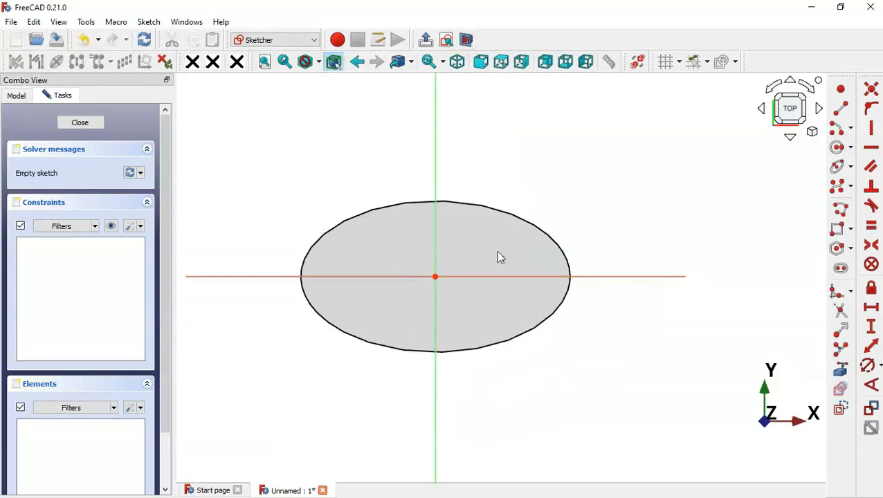
# - Sketch a circle about 281 mm in diameter centred on the origin
pyautogui.click(840, 147)
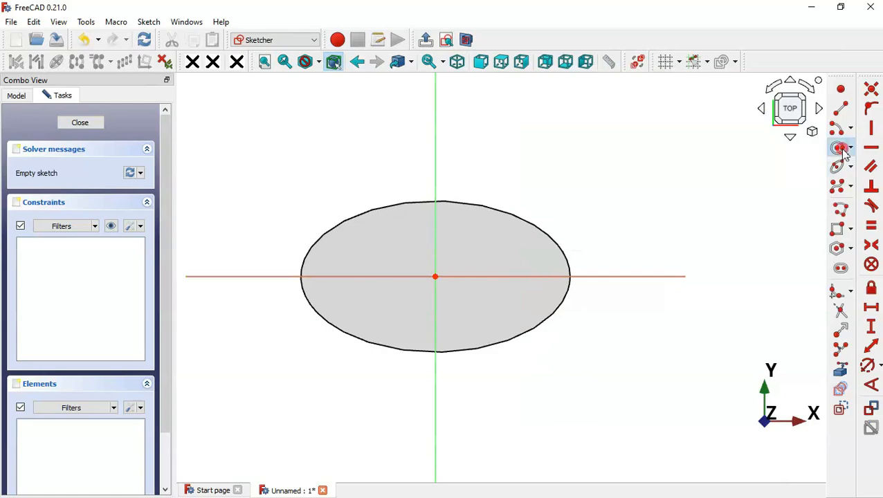
pyautogui.click(435, 276)
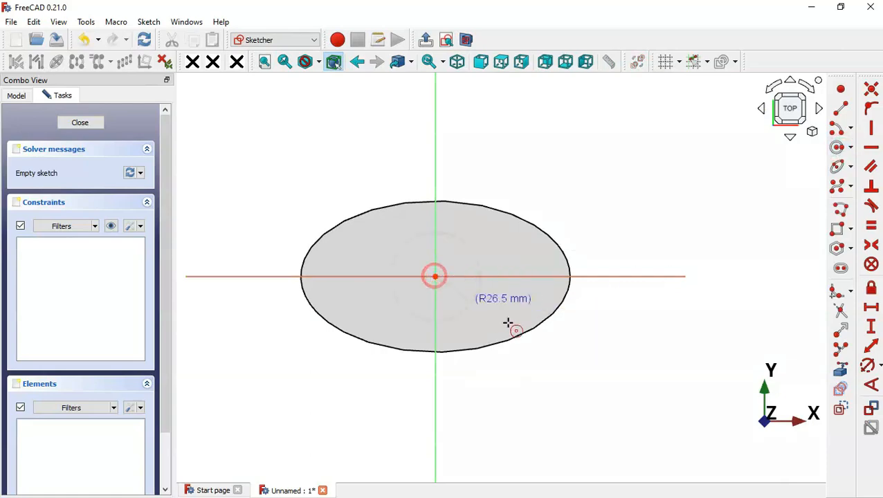
pyautogui.click(664, 345)
pyautogui.scroll(-3, 595, 309)
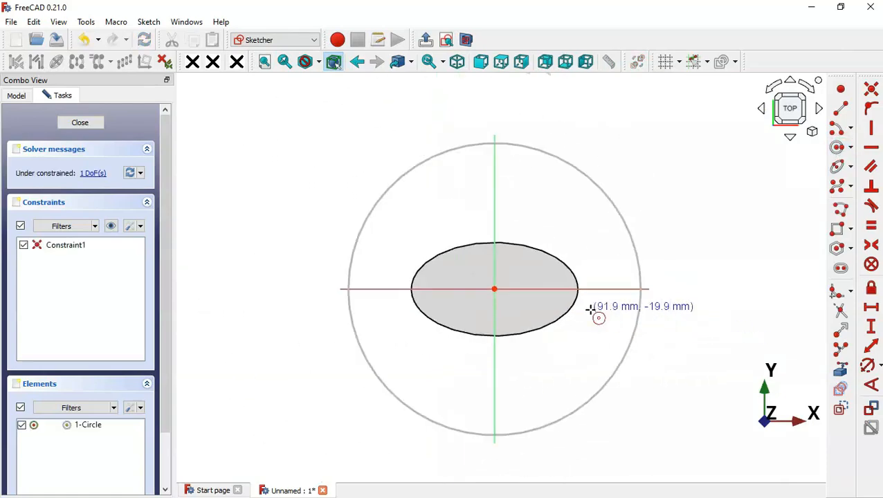
# - Check the handle diameter in 111.pdf, set the circle's diameter to 26 mm and finish the sketch
pyautogui.hotkey('alt', 'Tab')
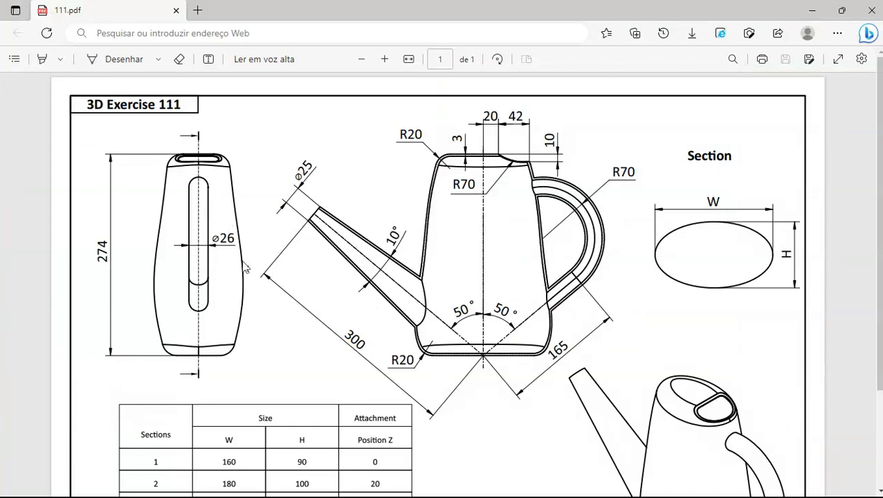
pyautogui.hotkey('alt', 'Tab')
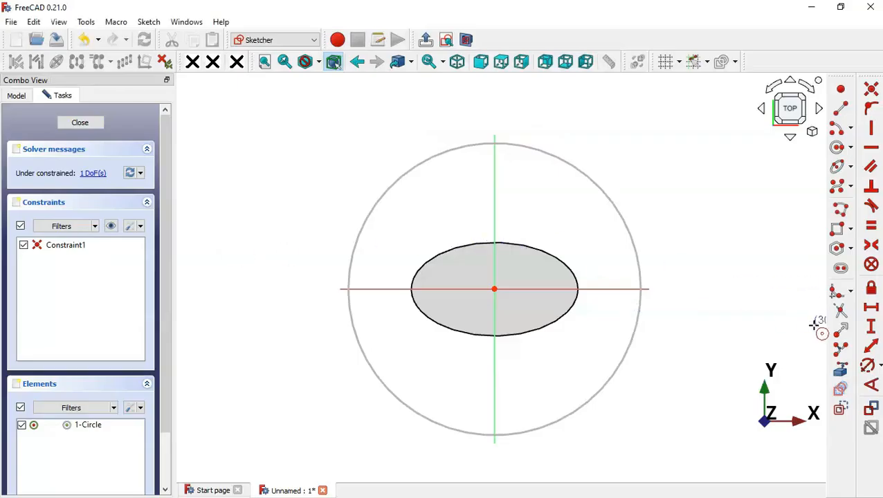
pyautogui.click(870, 371)
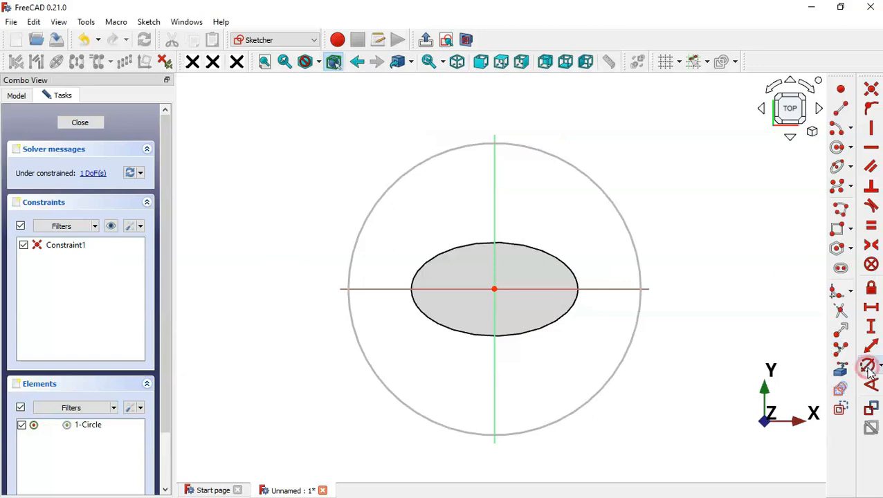
pyautogui.click(606, 201)
pyautogui.write('2')
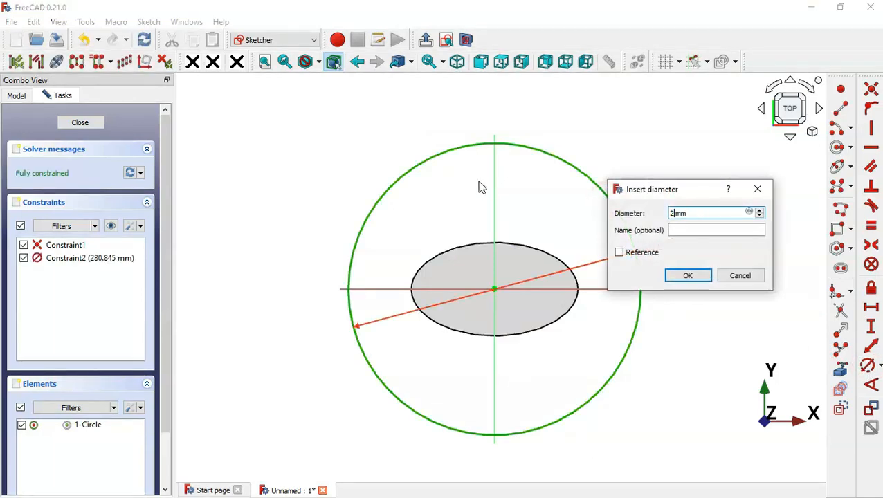
pyautogui.write('6')
pyautogui.press('Return')
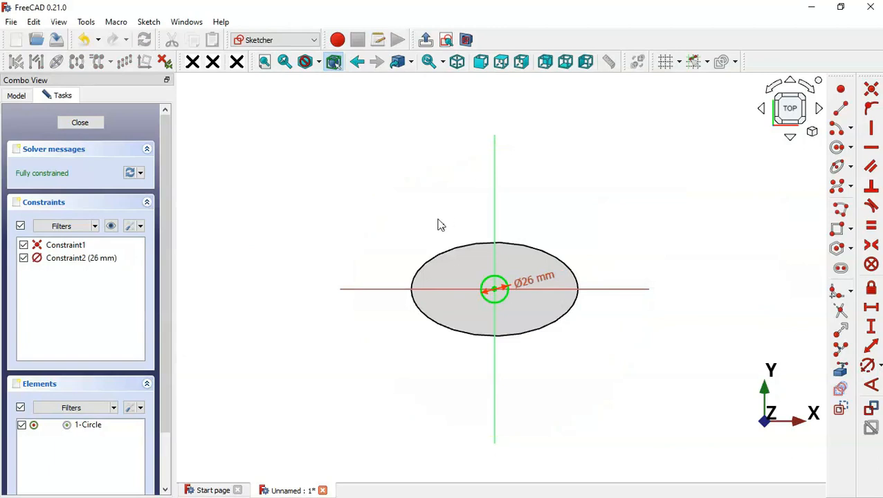
pyautogui.press('Escape')
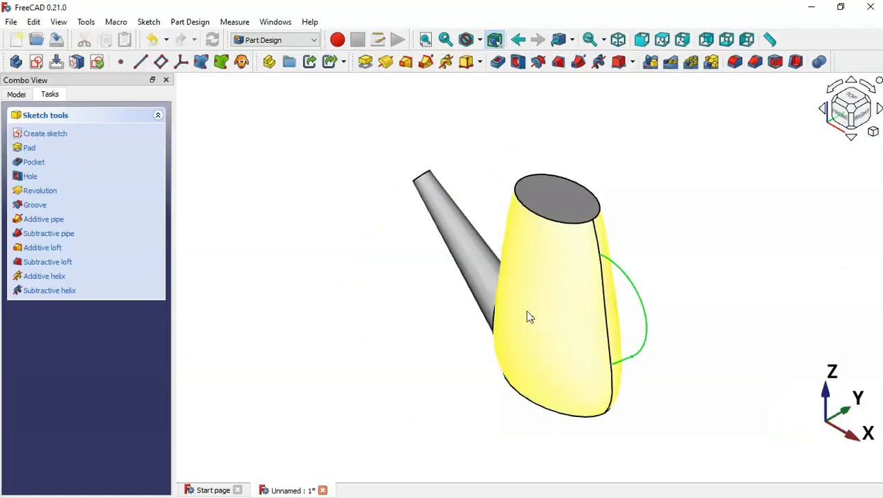
# - Rename the circle sketch as Profile
pyautogui.click(23, 95)
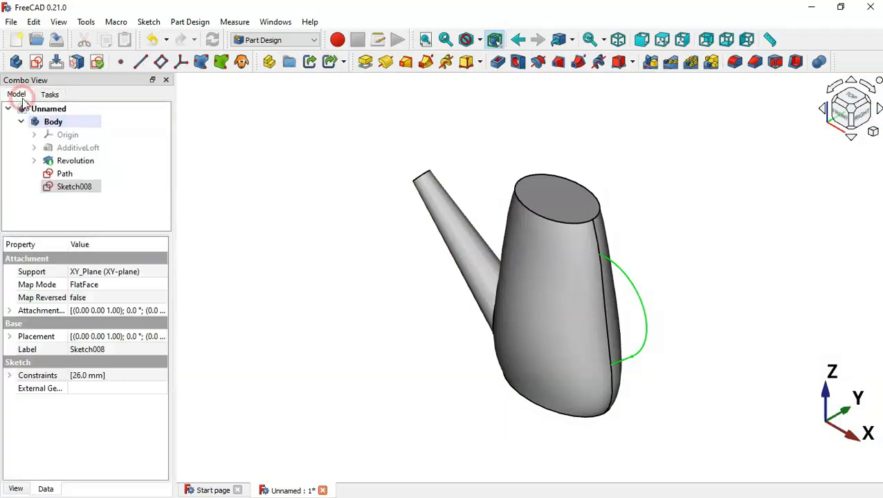
pyautogui.click(76, 189)
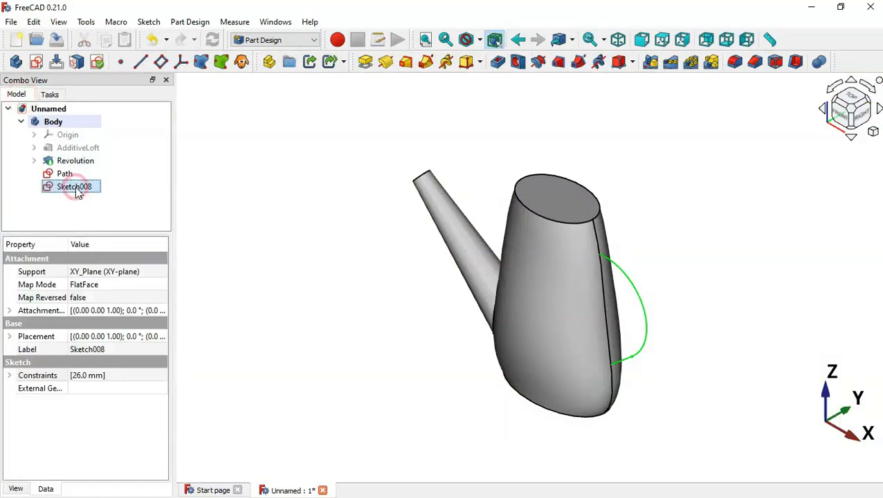
pyautogui.write('Profile')
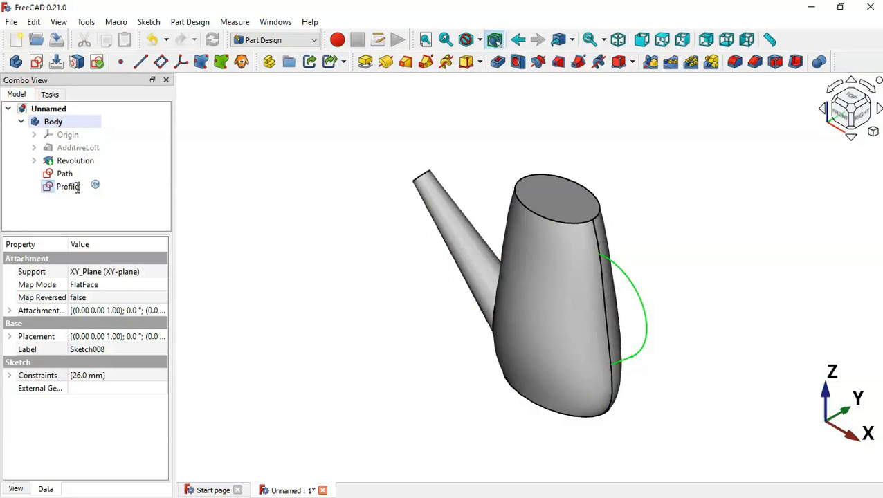
pyautogui.press('Return')
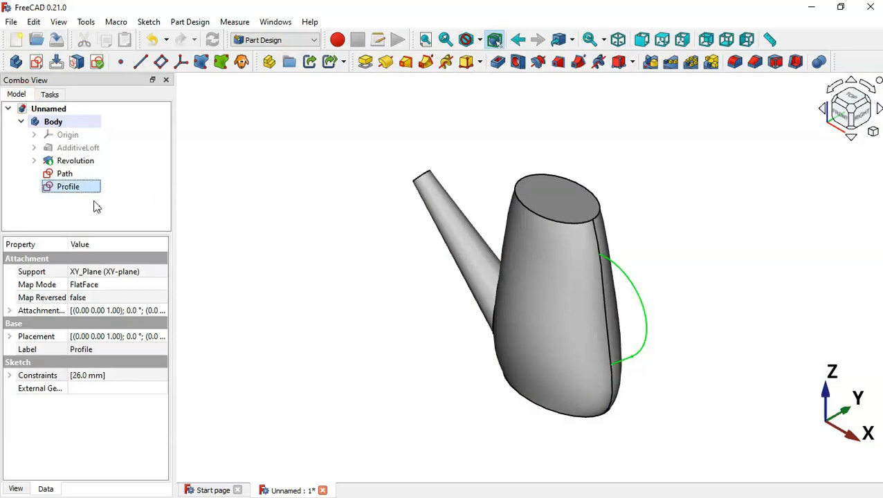
# - Change the Profile sketch's attachment from the XY plane to the straight edge of the Path sketch, normal to that edge
pyautogui.rightClick(76, 189)
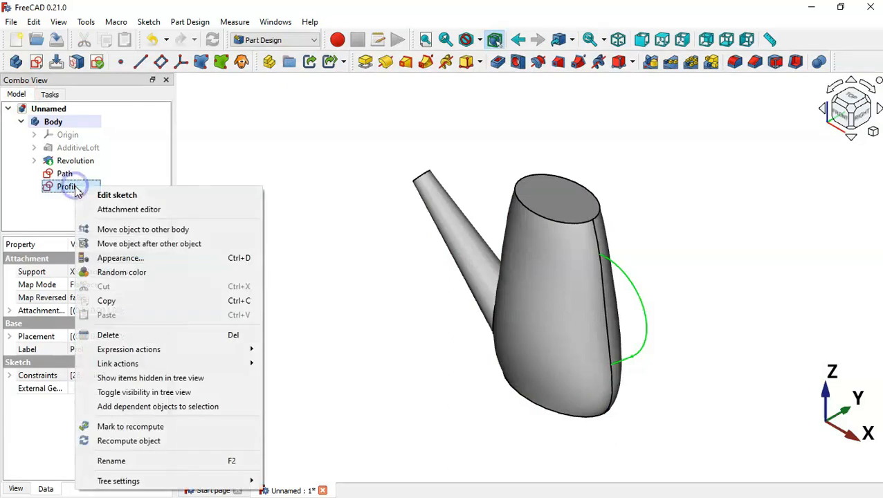
pyautogui.click(166, 210)
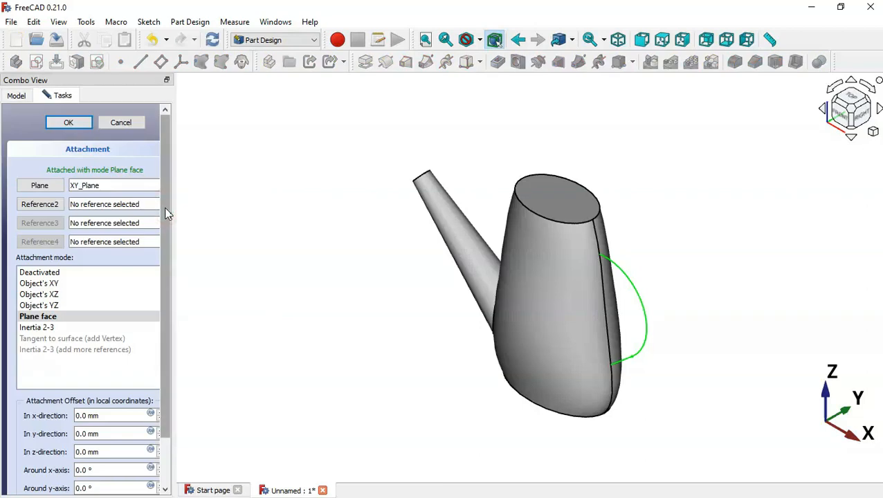
pyautogui.click(54, 192)
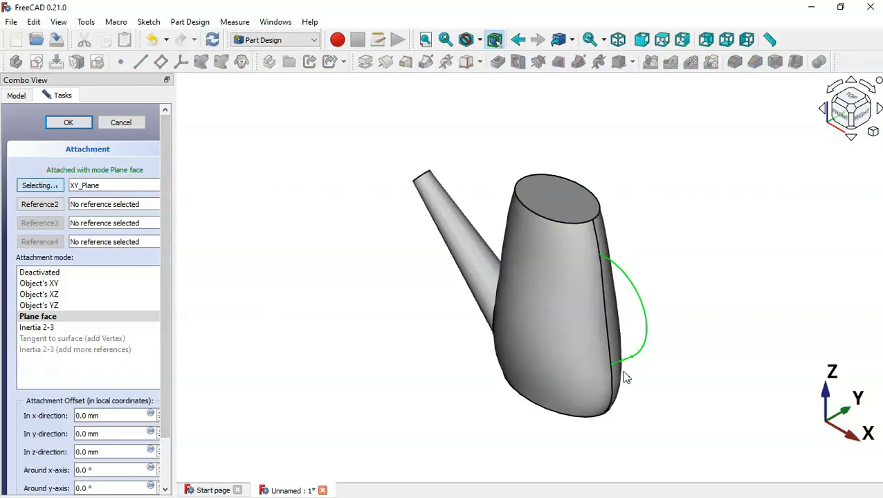
pyautogui.scroll(3, 621, 371)
pyautogui.scroll(2, 624, 377)
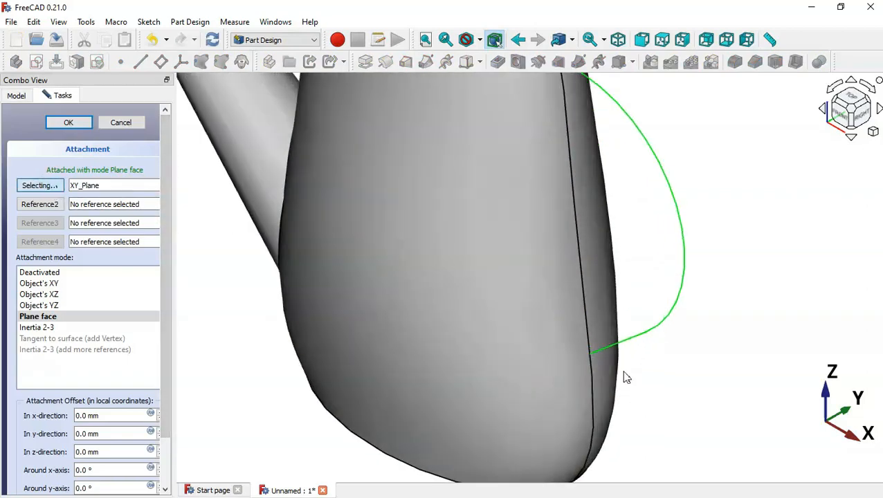
pyautogui.click(639, 337)
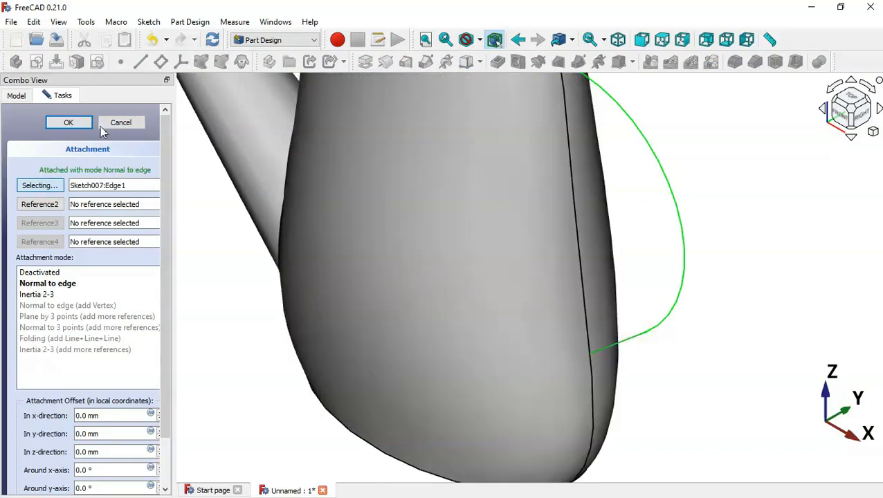
pyautogui.click(80, 124)
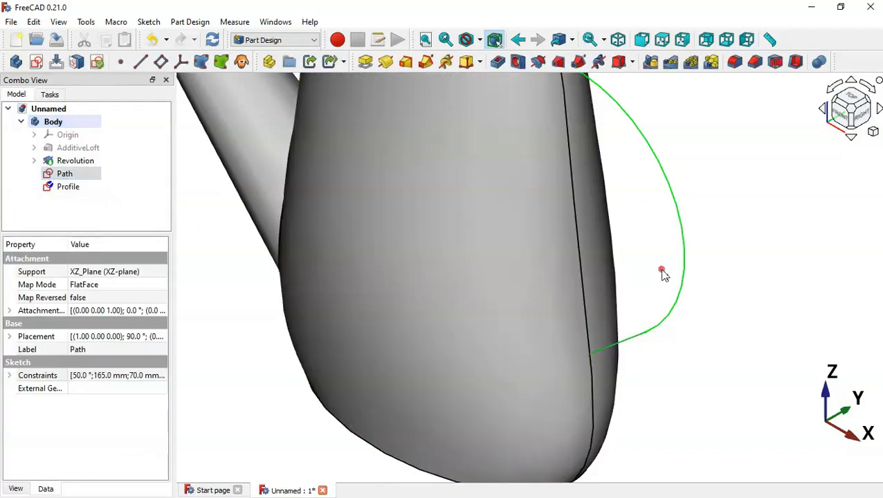
# - Check the handle in 111.pdf and sweep the Profile sketch along the Path sketch as an additive pipe, forming the handle
pyautogui.scroll(-5, 661, 271)
pyautogui.click(492, 252)
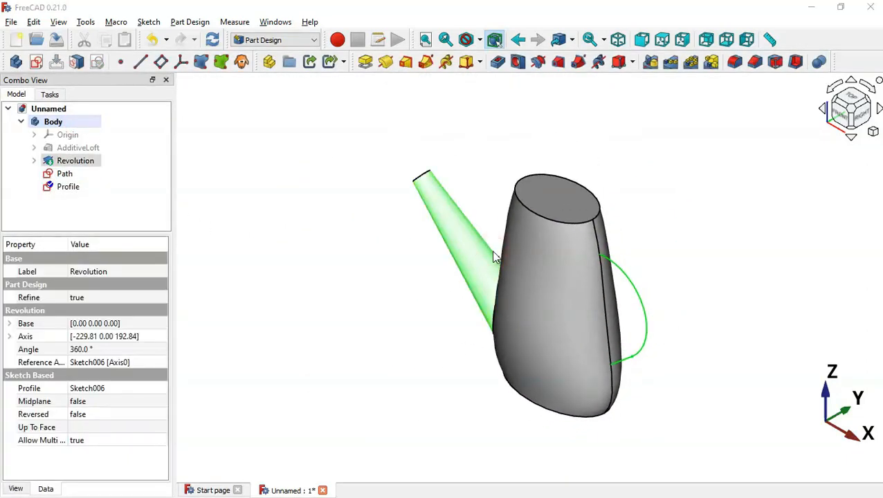
pyautogui.hotkey('alt', 'Tab')
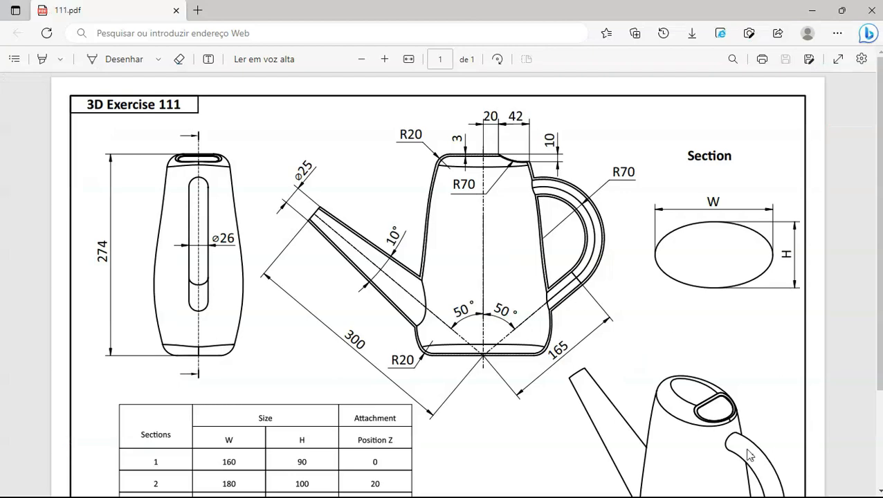
pyautogui.hotkey('alt', 'Tab')
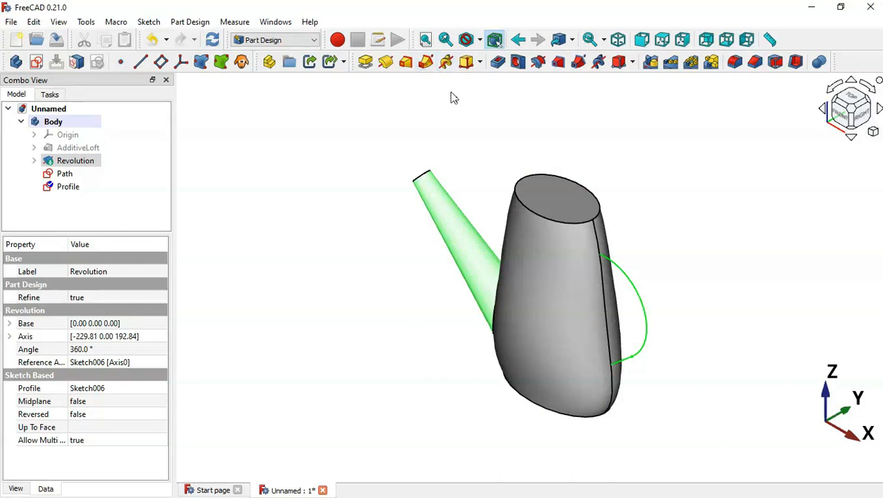
pyautogui.click(367, 119)
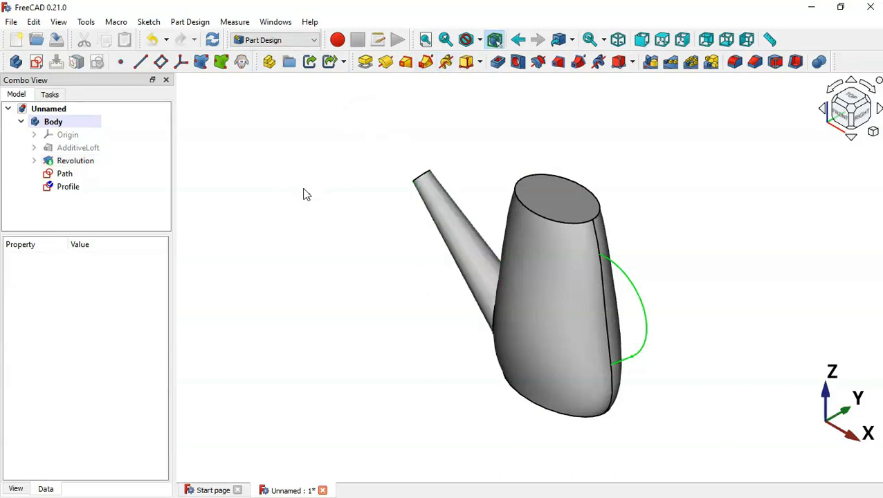
pyautogui.click(74, 189)
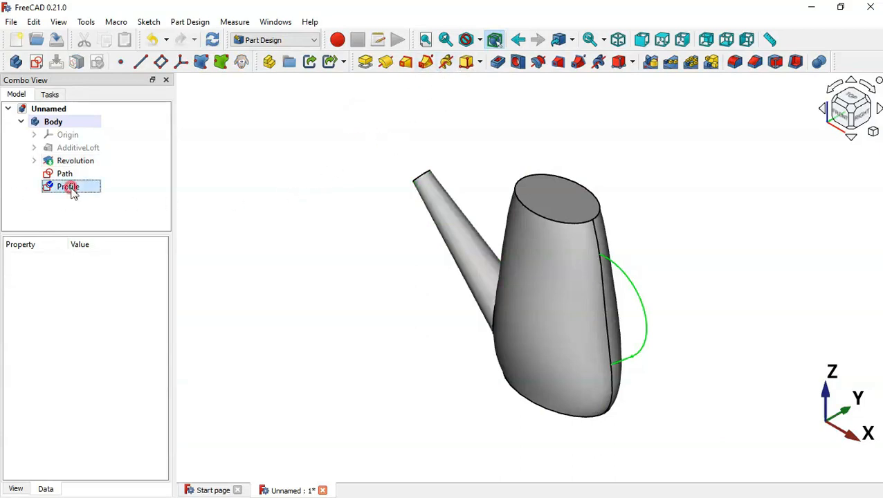
pyautogui.click(426, 63)
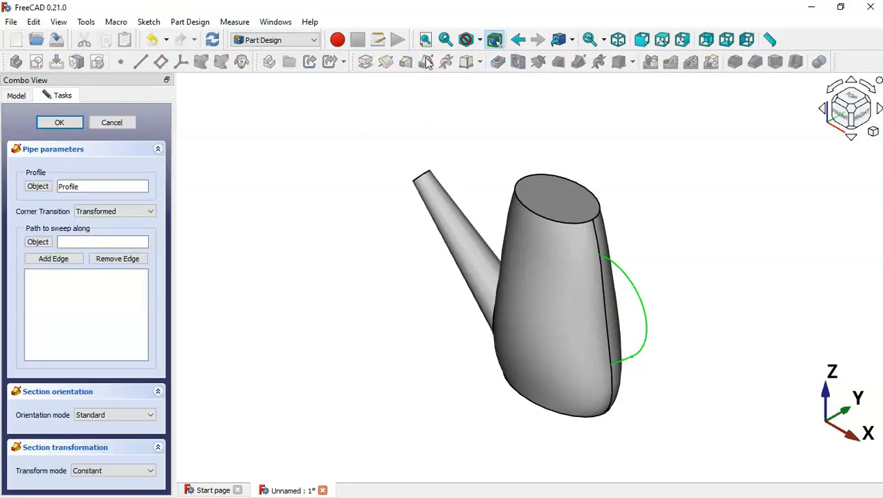
pyautogui.click(38, 244)
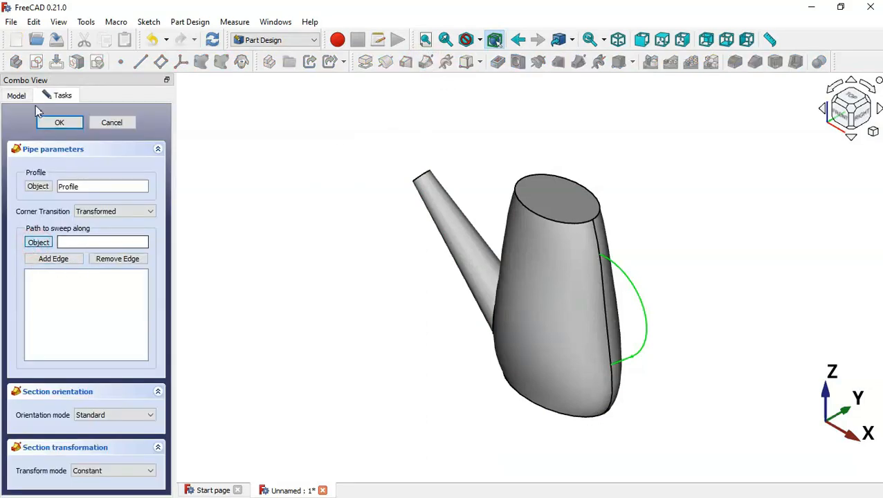
pyautogui.click(21, 98)
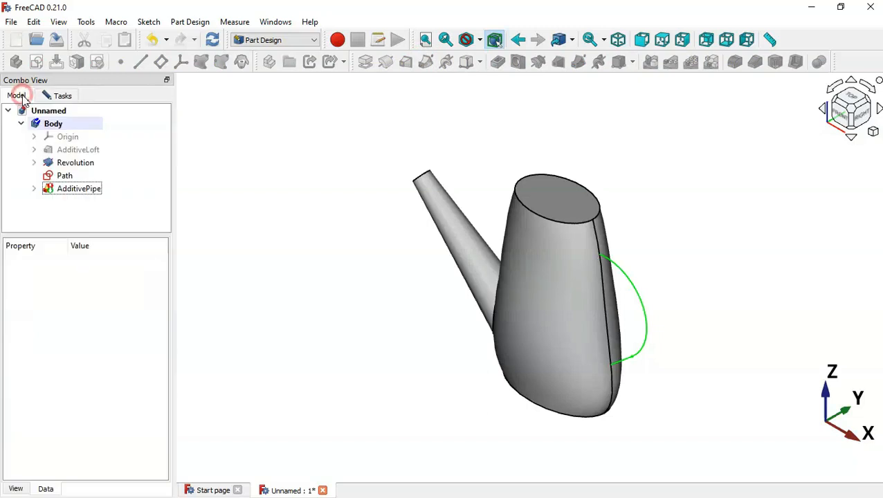
pyautogui.click(76, 179)
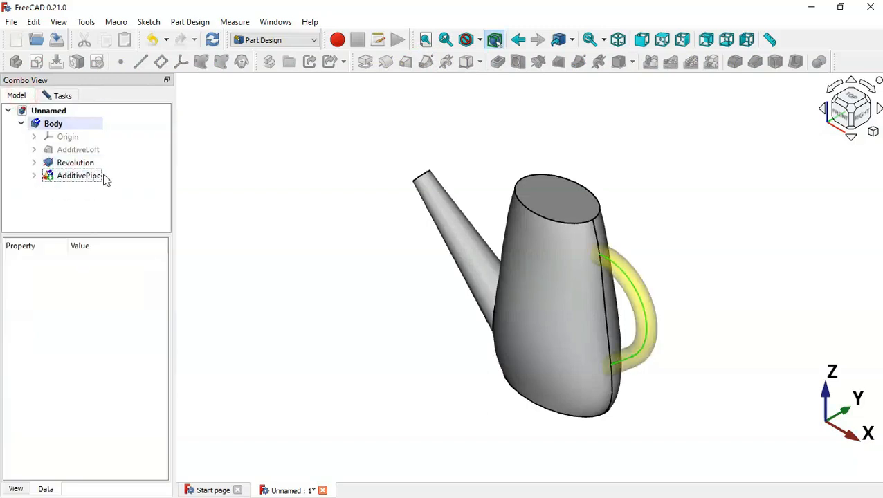
pyautogui.click(57, 95)
pyautogui.click(59, 122)
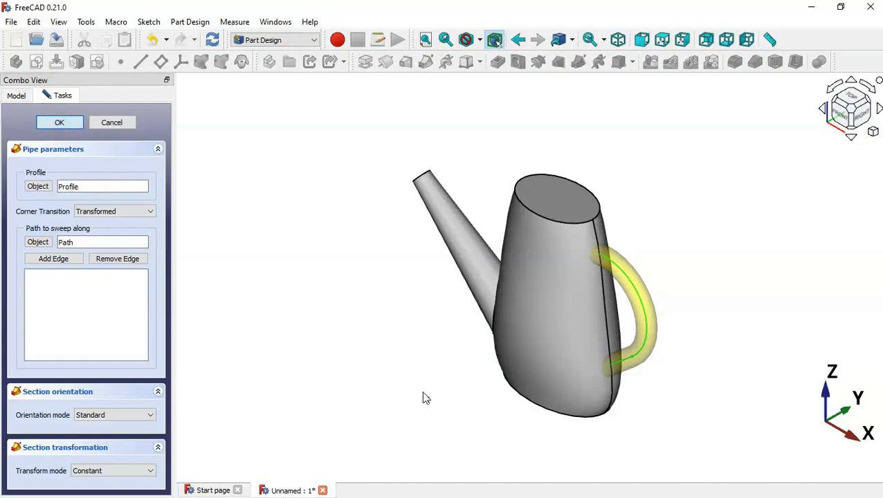
pyautogui.moveTo(422, 393); pyautogui.dragTo(581, 377, button='middle')
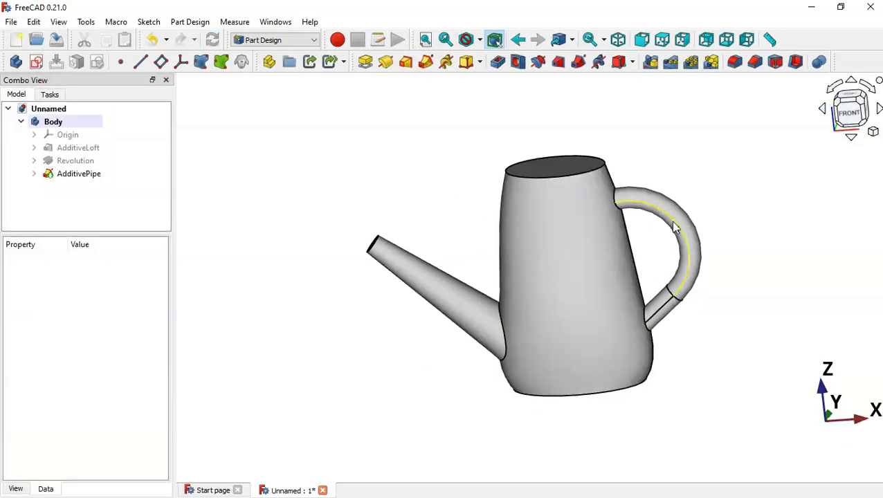
pyautogui.moveTo(696, 386); pyautogui.dragTo(731, 356, button='middle')
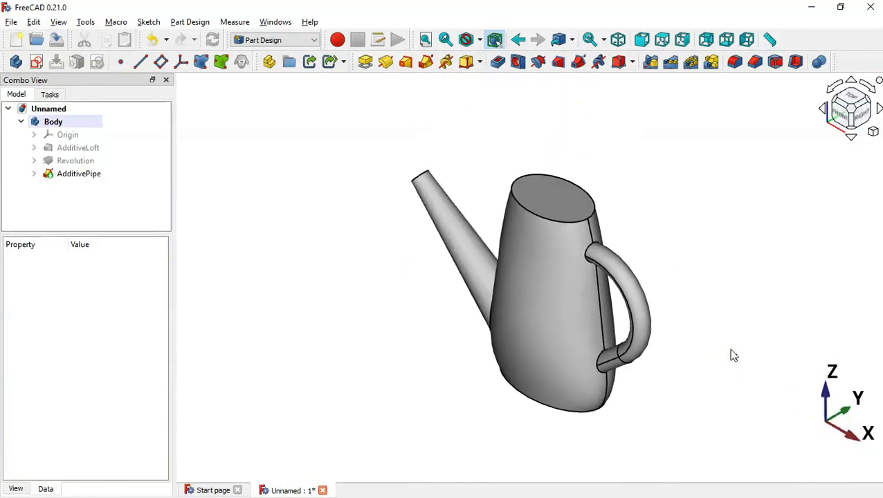
# - Consult 111.pdf, reveal the section sketches under AdditiveLoft with more room for the model tree, and select Section1
pyautogui.hotkey('alt', 'Tab')
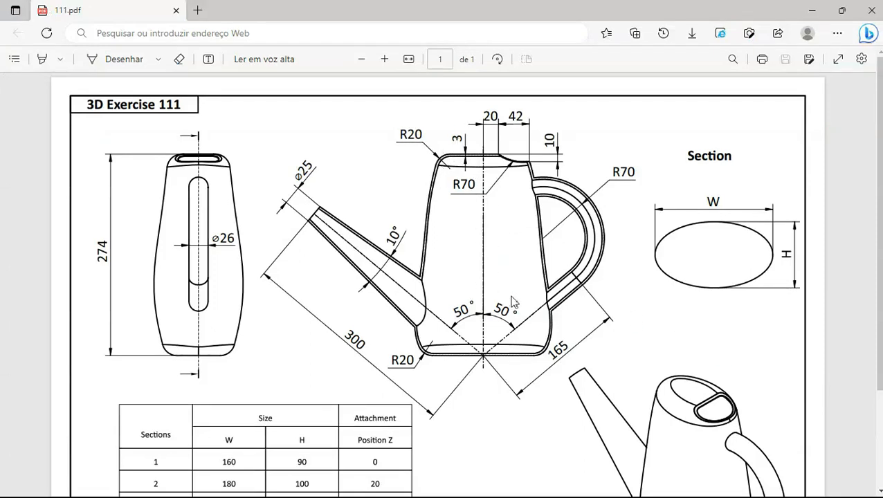
pyautogui.hotkey('alt', 'Tab')
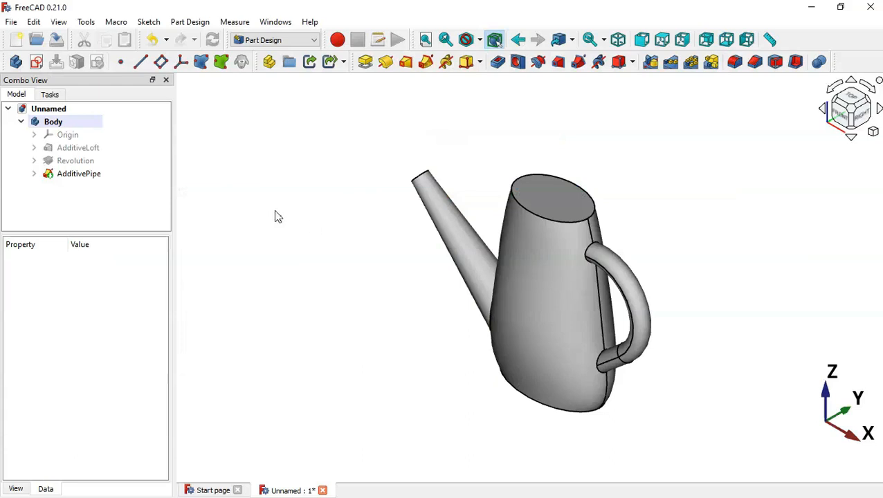
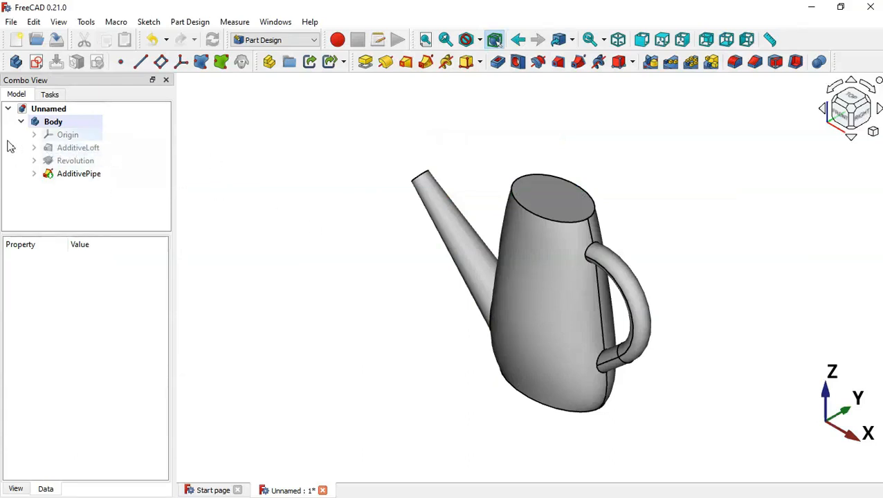
pyautogui.click(34, 148)
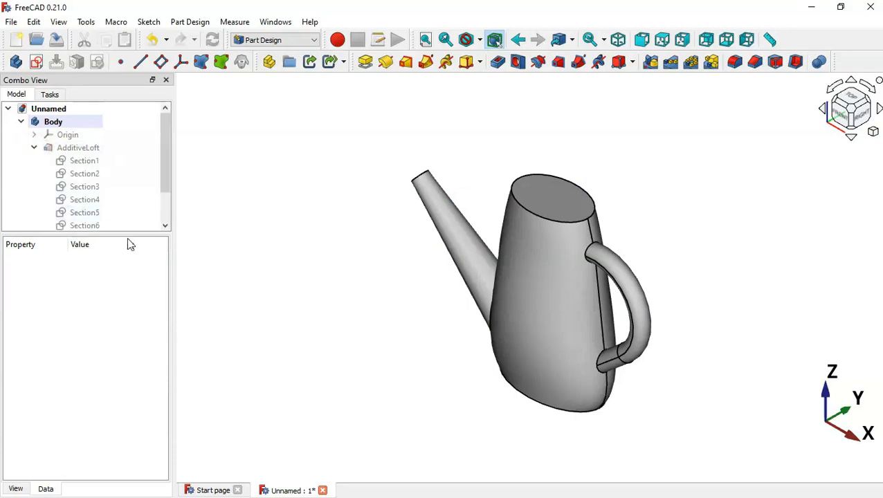
pyautogui.moveTo(125, 235); pyautogui.dragTo(126, 345)
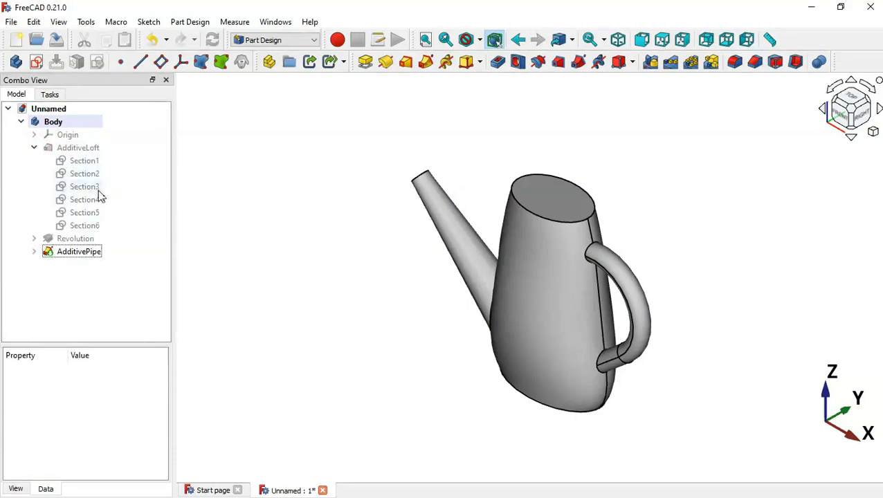
pyautogui.click(85, 162)
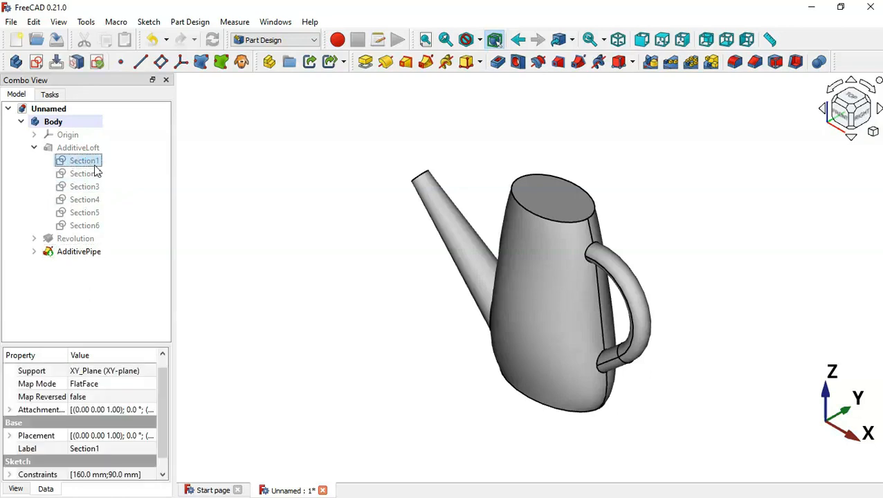
# - Duplicate the loft sketches Section1 and Section2, copying only the original selections without their dependencies
pyautogui.hotkey('ctrl', 'c')
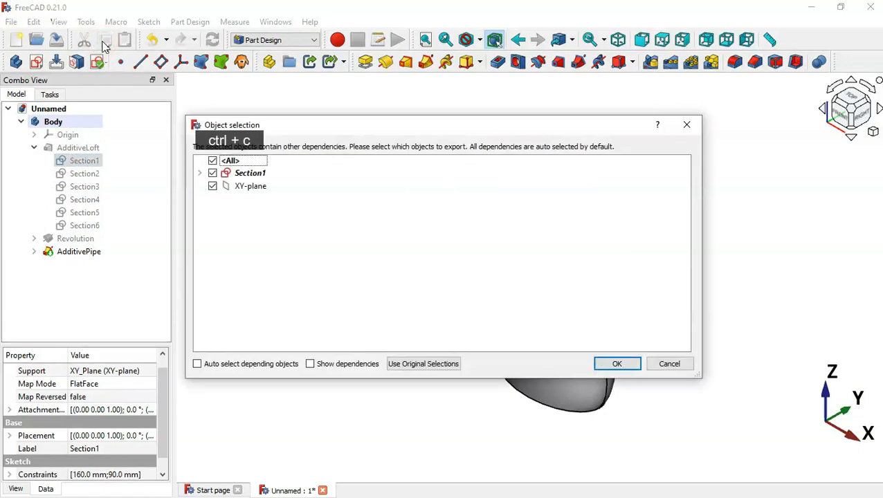
pyautogui.click(417, 364)
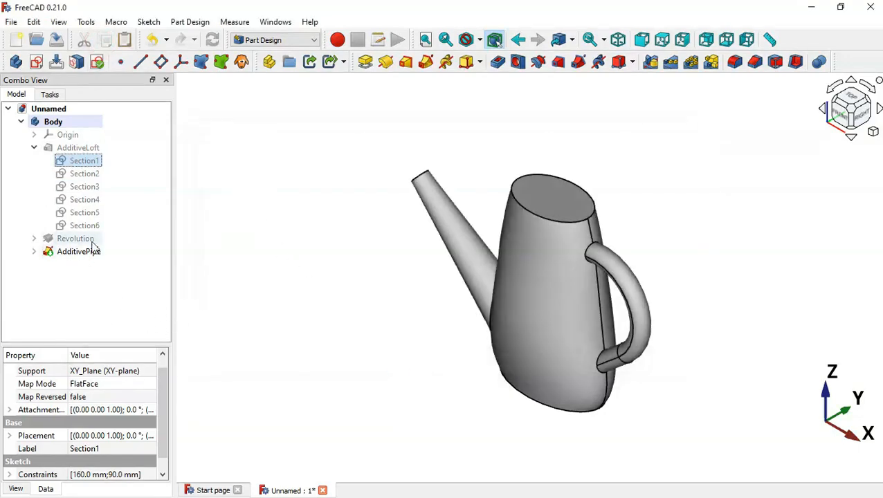
pyautogui.hotkey('ctrl', 'p')
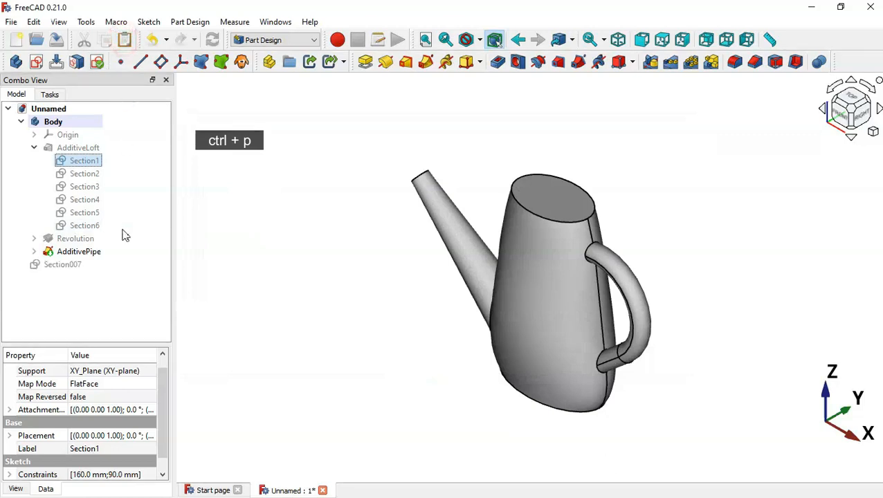
pyautogui.click(92, 175)
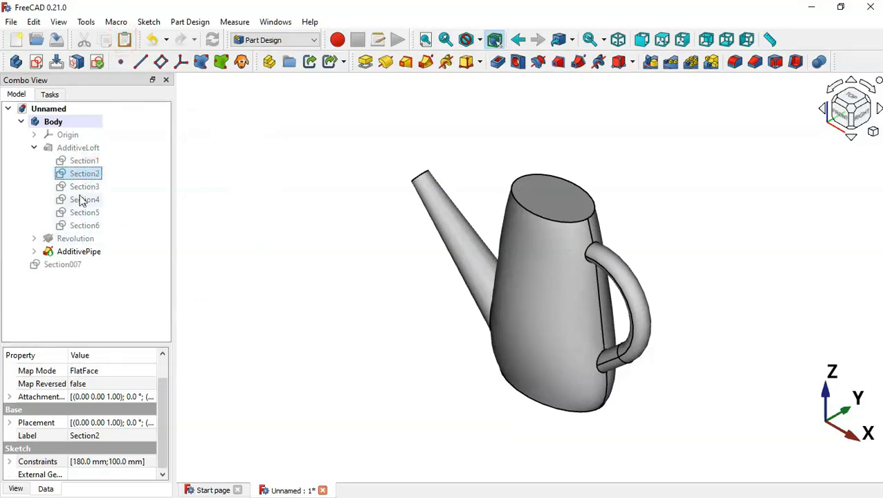
pyautogui.hotkey('ctrl', 'c')
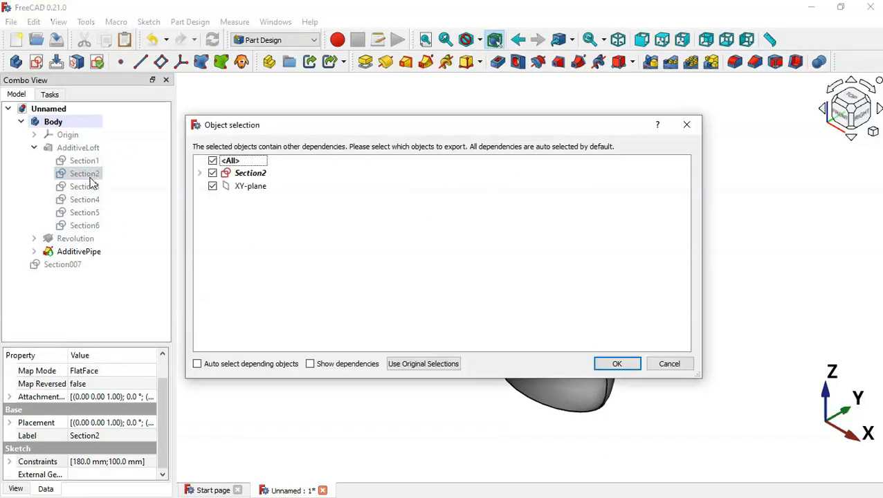
pyautogui.click(424, 364)
pyautogui.hotkey('ctrl', 'v')
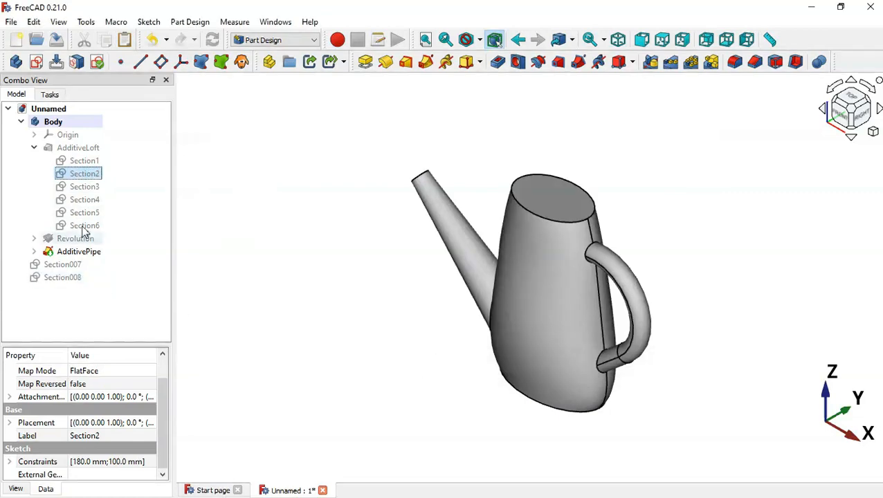
# - Duplicate the loft sketches Section3 and Section4, copying only the original selections without their dependencies
pyautogui.click(83, 187)
pyautogui.hotkey('ctrl', 'c')
pyautogui.click(424, 364)
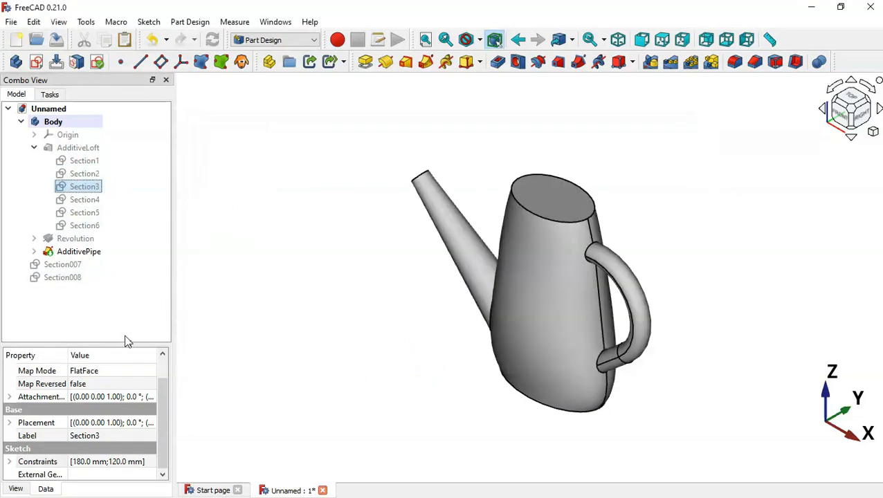
pyautogui.hotkey('ctrl', 'v')
pyautogui.click(78, 200)
pyautogui.hotkey('ctrl', 'c')
pyautogui.click(425, 364)
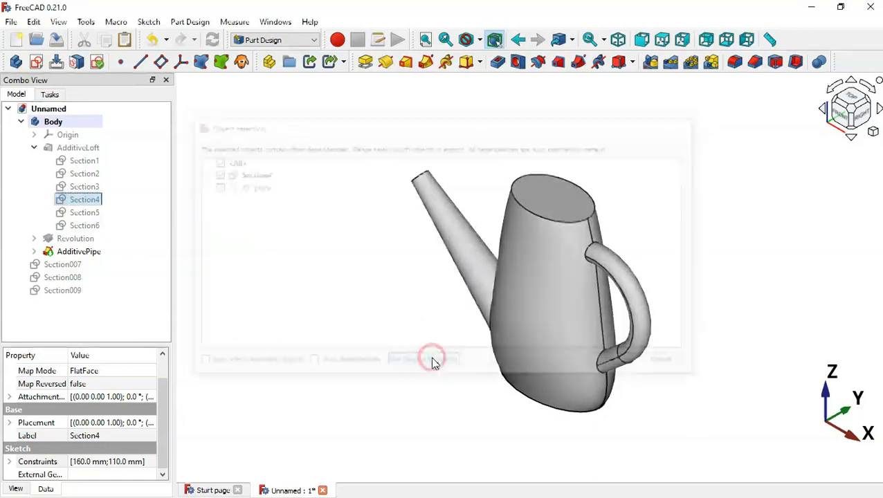
pyautogui.hotkey('ctrl', 'v')
# - Duplicate the loft sketches Section5 and Section6, copying only the original selections without their dependencies
pyautogui.click(85, 213)
pyautogui.hotkey('ctrl', 'c')
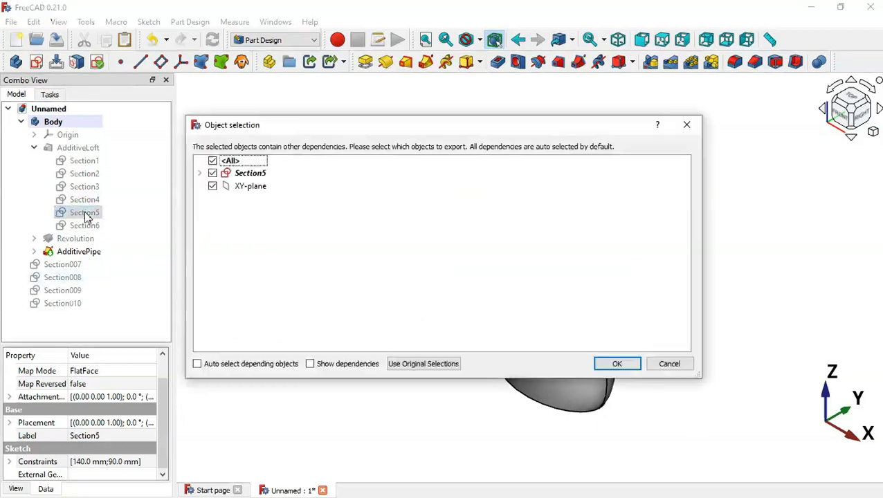
pyautogui.click(425, 364)
pyautogui.hotkey('ctrl', 'v')
pyautogui.click(85, 226)
pyautogui.hotkey('ctrl', 'c')
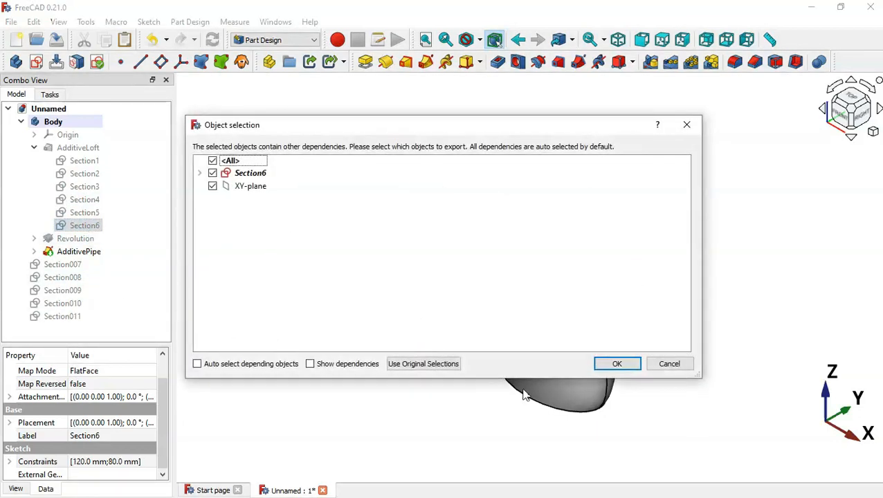
pyautogui.click(450, 365)
pyautogui.hotkey('ctrl', 'v')
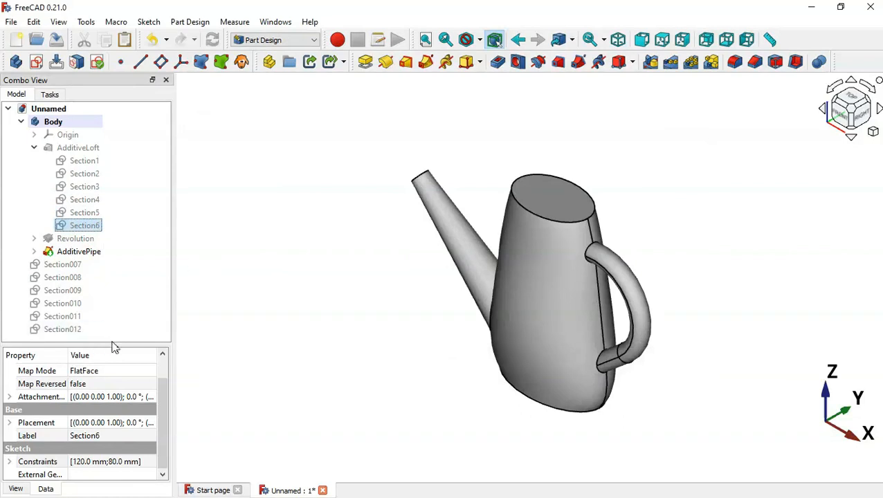
# - Collapse AdditiveLoft in the model tree and make the six copied sketches, Section007 to Section012, visible
pyautogui.moveTo(111, 343); pyautogui.dragTo(112, 390)
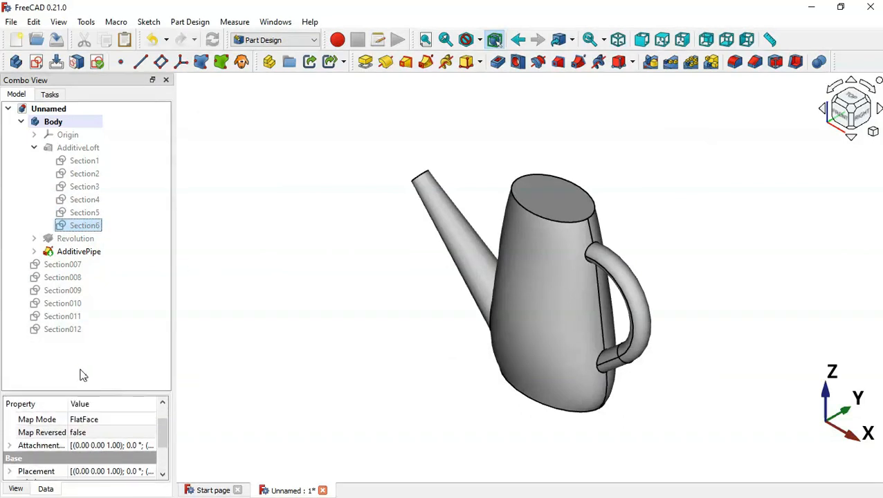
pyautogui.click(80, 374)
pyautogui.click(34, 148)
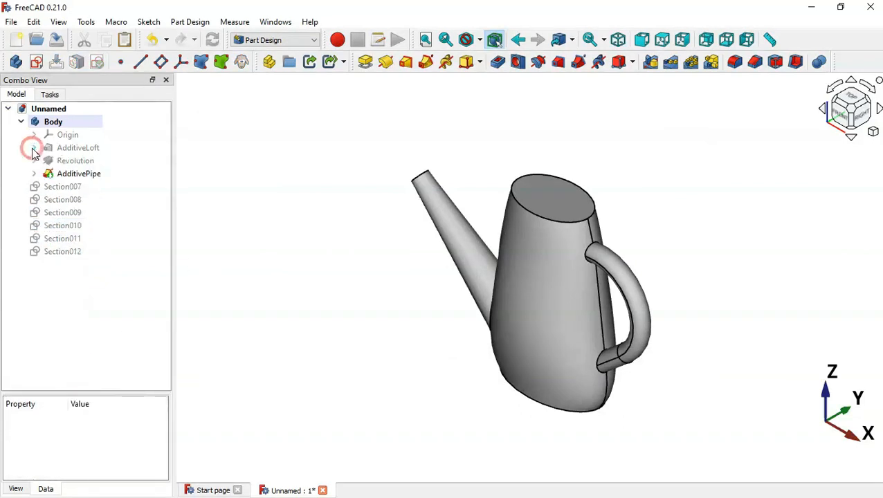
pyautogui.moveTo(65, 275); pyautogui.dragTo(75, 197)
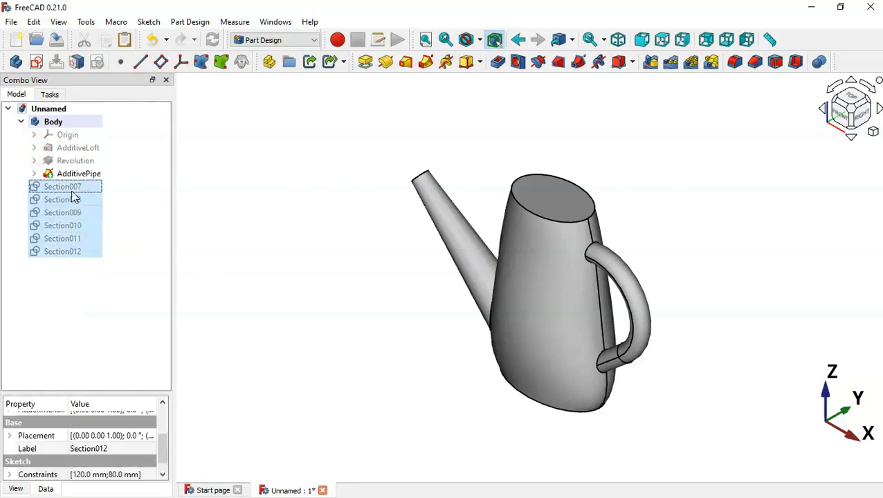
pyautogui.press('space')
pyautogui.click(114, 315)
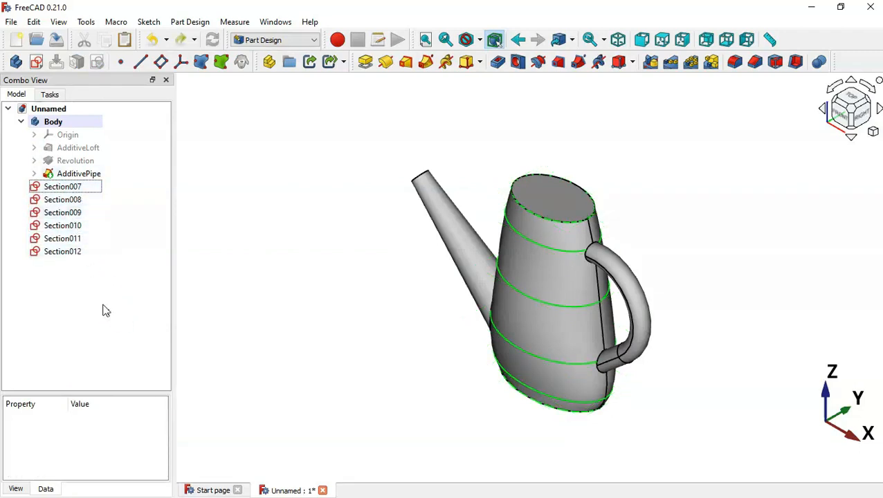
# - Rename the copied sketch Section007 as Section_1
pyautogui.click(60, 189)
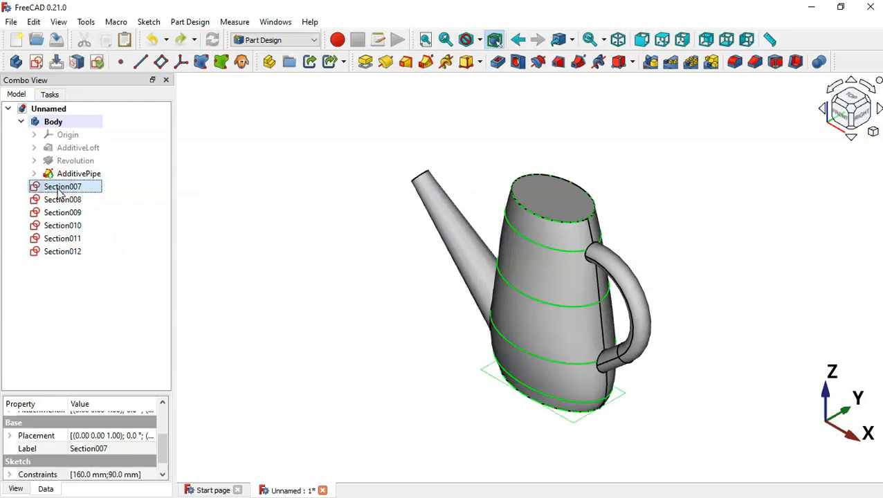
pyautogui.press('F2')
pyautogui.write('Secti')
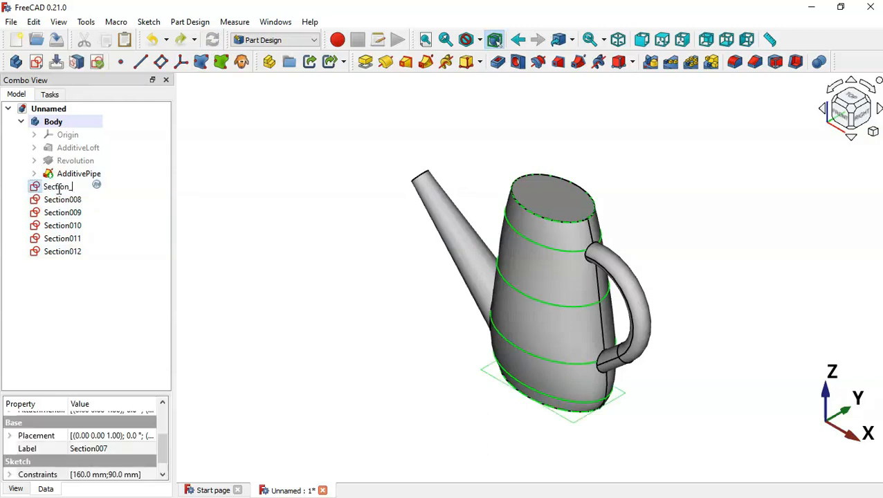
pyautogui.hotkey('ctrl', 'a')
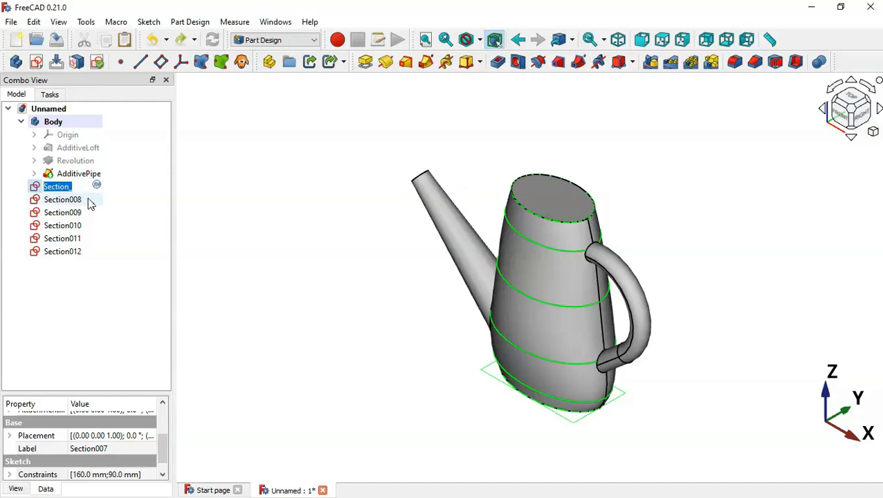
pyautogui.press('Right')
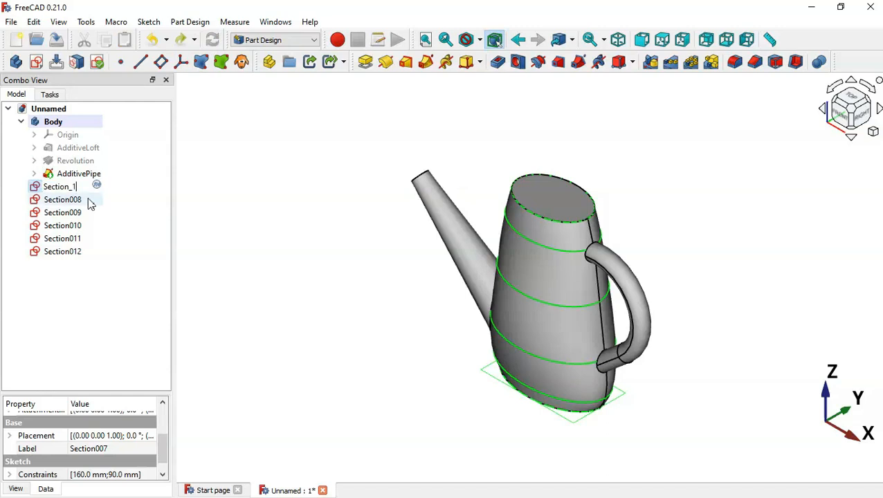
pyautogui.press('Return')
# - Rename the copied sketches Section008 and Section009 as Section_2 and Section_3
pyautogui.click(73, 200)
pyautogui.press('F2')
pyautogui.hotkey('ctrl', 'v')
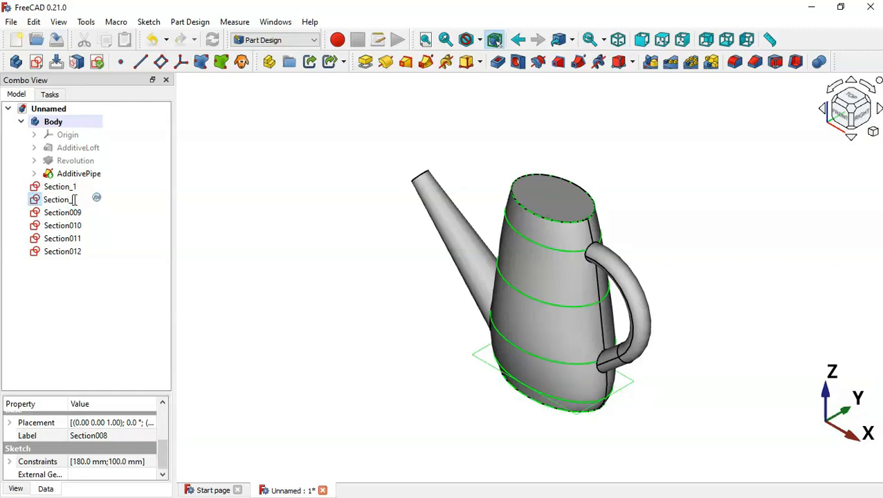
pyautogui.write('2')
pyautogui.press('Return')
pyautogui.click(73, 213)
pyautogui.press('F2')
pyautogui.hotkey('ctrl', 'v')
pyautogui.write('3')
pyautogui.press('Return')
# - Rename the copied sketches Section010, Section011 and Section012 as Section_4, Section_5 and Section_6
pyautogui.click(74, 226)
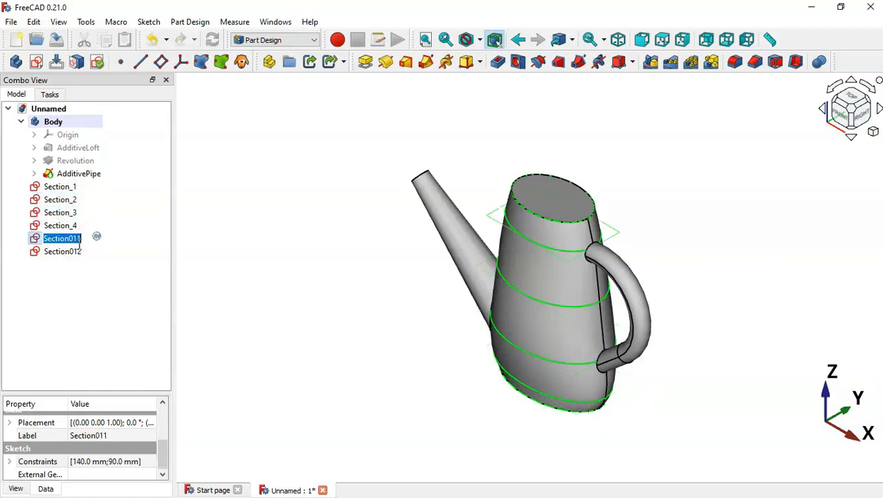
pyautogui.hotkey('ctrl', 'v')
pyautogui.write('5')
pyautogui.click(76, 252)
pyautogui.press('F2')
pyautogui.hotkey('ctrl', 'v')
pyautogui.write('6')
pyautogui.press('Return')
# - Move the six sketches Section_1 to Section_6 together into Body
pyautogui.click(81, 298)
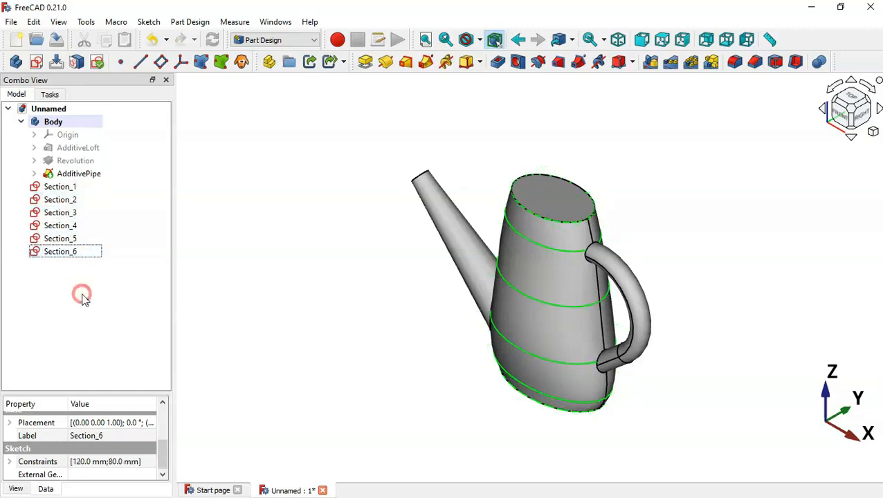
pyautogui.moveTo(82, 279)
pyautogui.mouseDown()
pyautogui.moveTo(70, 190)
pyautogui.moveTo(82, 124)
pyautogui.mouseUp()
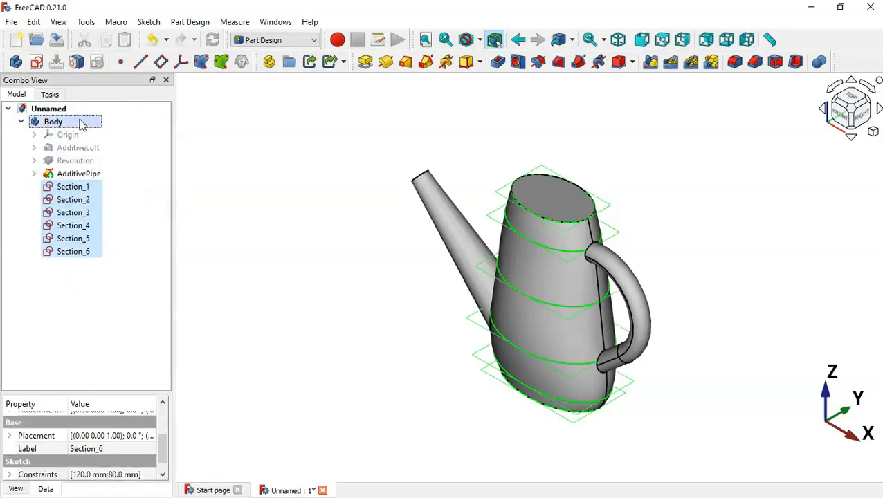
pyautogui.click(91, 296)
# - Set the z position of the Section_1 sketch's attachment offset to 3 mm
pyautogui.click(75, 188)
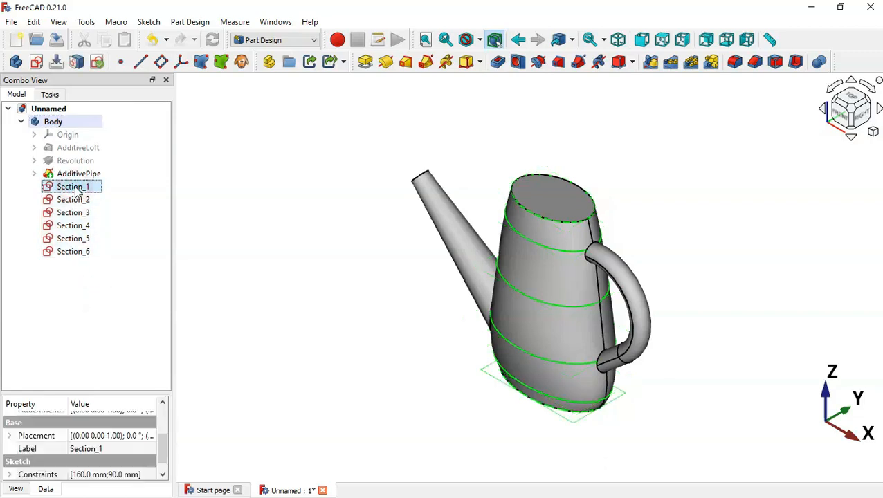
pyautogui.moveTo(368, 402); pyautogui.dragTo(444, 361, button='middle')
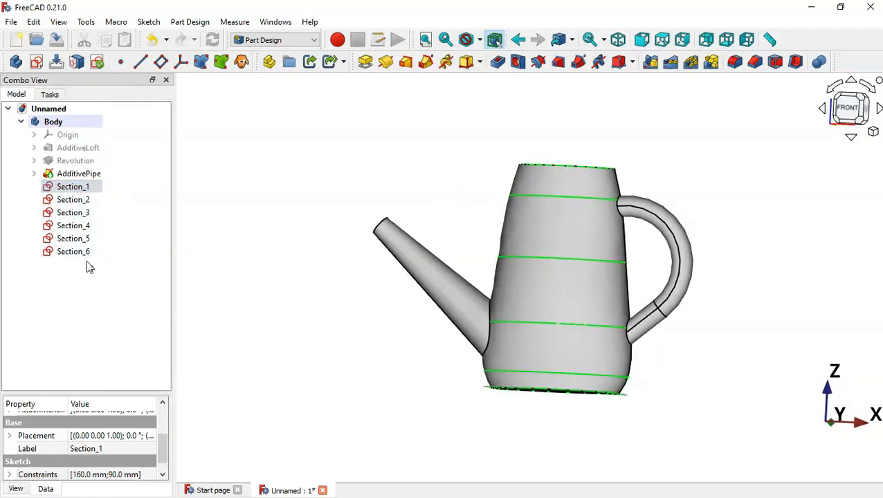
pyautogui.click(216, 261)
pyautogui.click(81, 189)
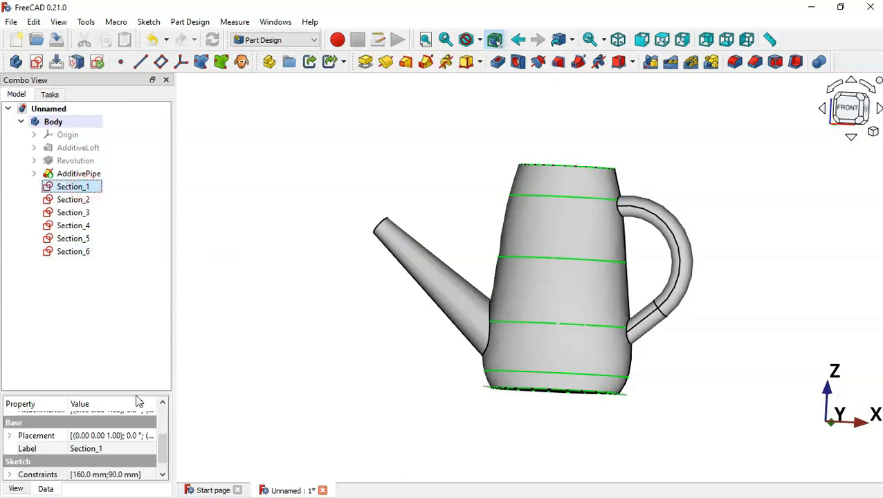
pyautogui.moveTo(135, 391); pyautogui.dragTo(130, 213)
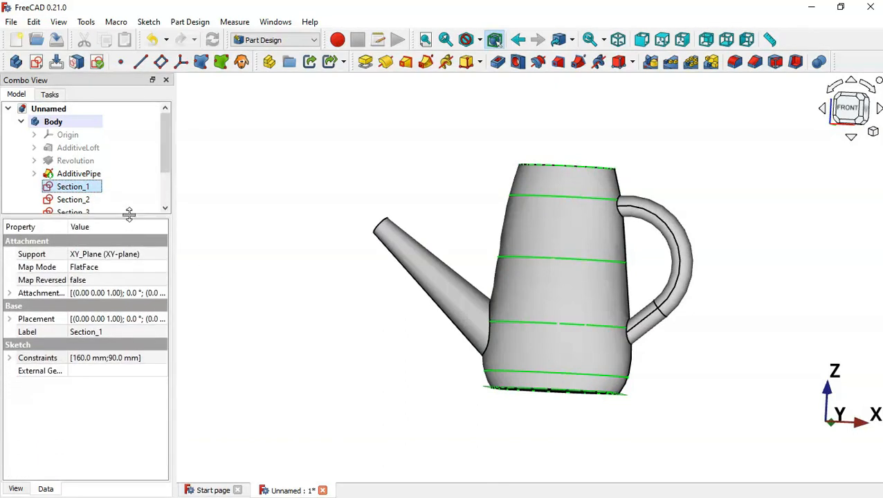
pyautogui.click(9, 294)
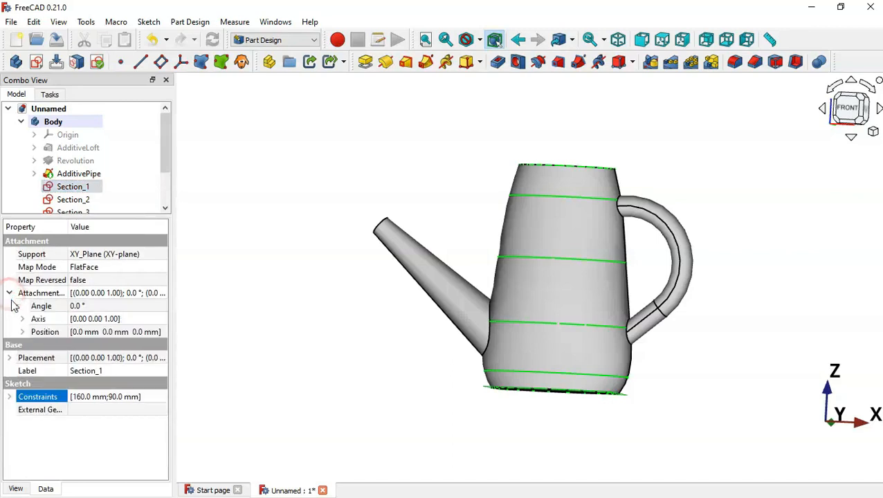
pyautogui.click(22, 332)
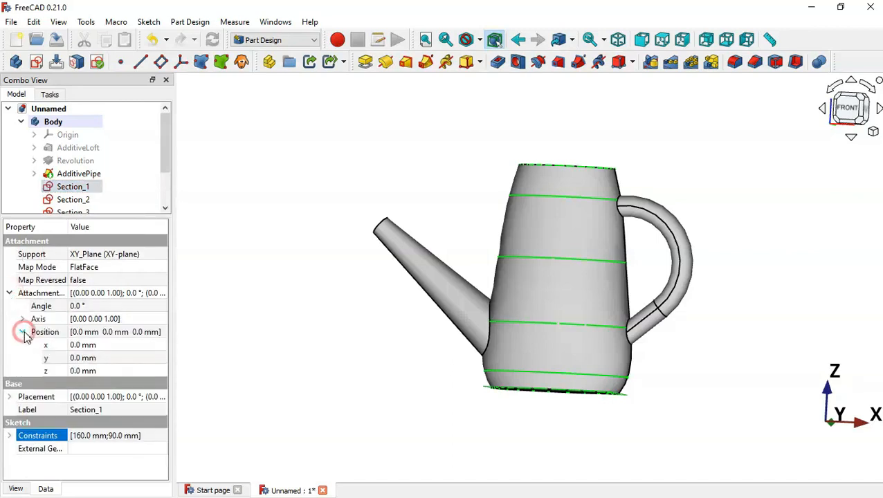
pyautogui.click(122, 371)
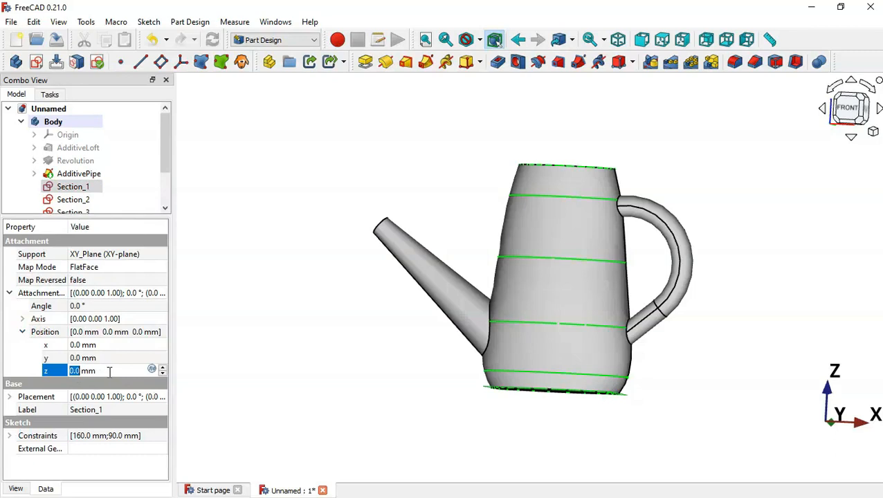
pyautogui.write('3')
pyautogui.press('Return')
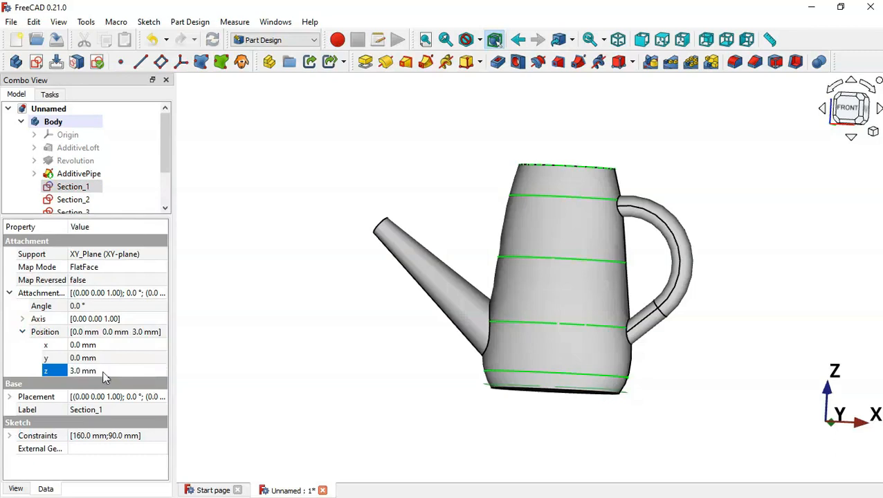
pyautogui.click(418, 386)
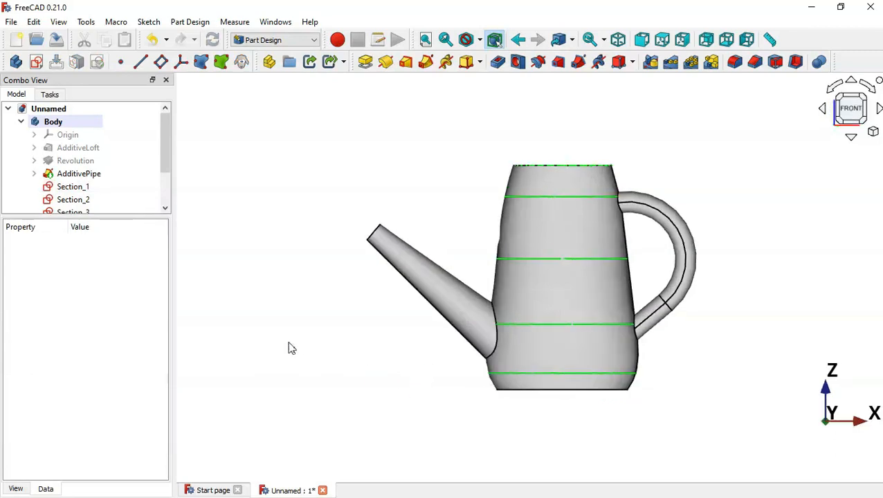
# - Set the z position of the Section_6 sketch's attachment offset to 271 mm
pyautogui.moveTo(168, 168); pyautogui.dragTo(167, 205)
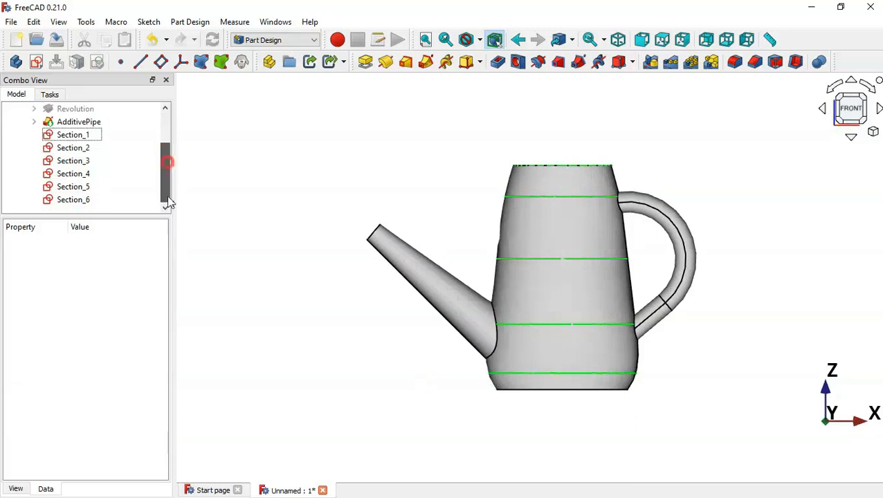
pyautogui.click(89, 200)
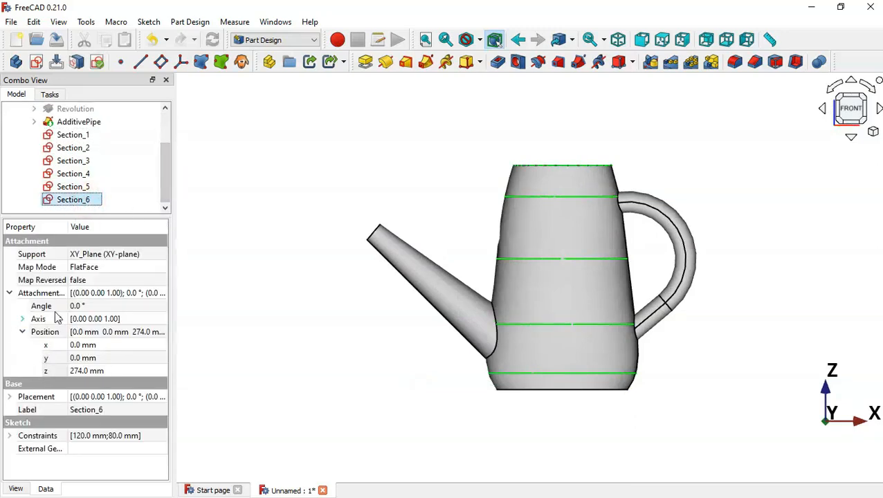
pyautogui.click(132, 370)
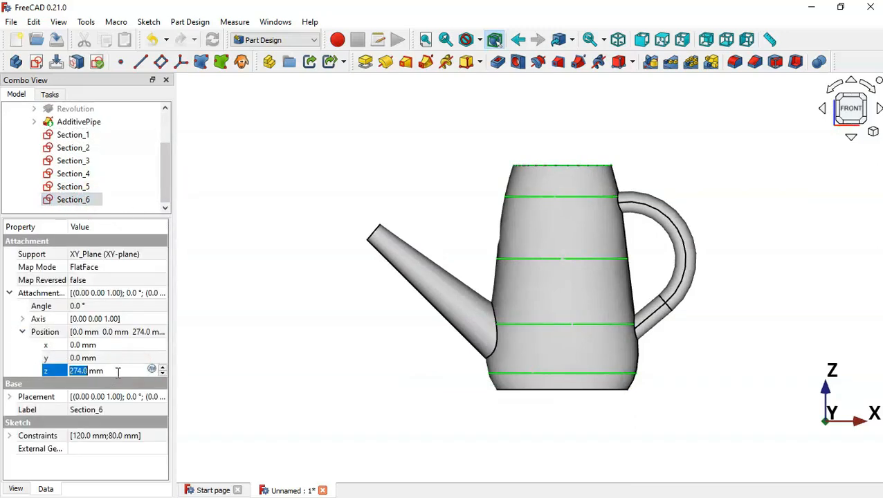
pyautogui.write('27')
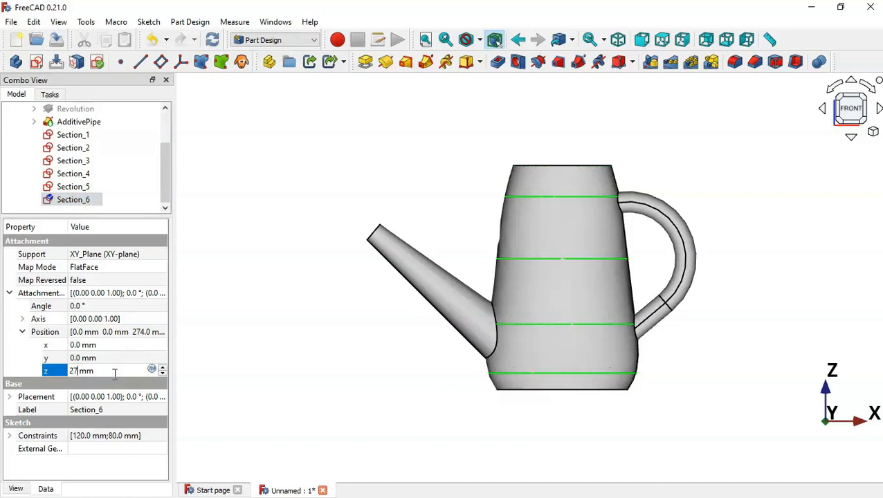
pyautogui.write('1')
pyautogui.press('Return')
pyautogui.click(299, 403)
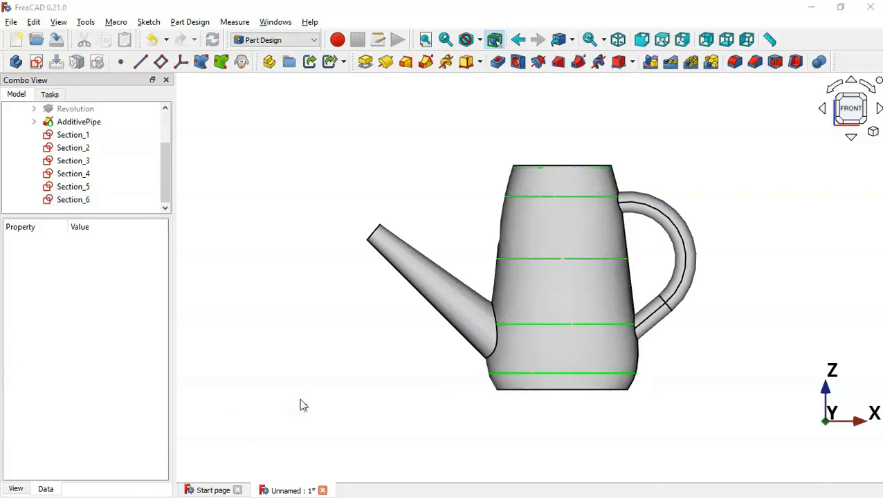
# - Consult the section size table in the 111.pdf drawing and set the Section_1 sketch's width in FreeCAD to 160-6, giving 154 mm
pyautogui.hotkey('alt', 'Tab')
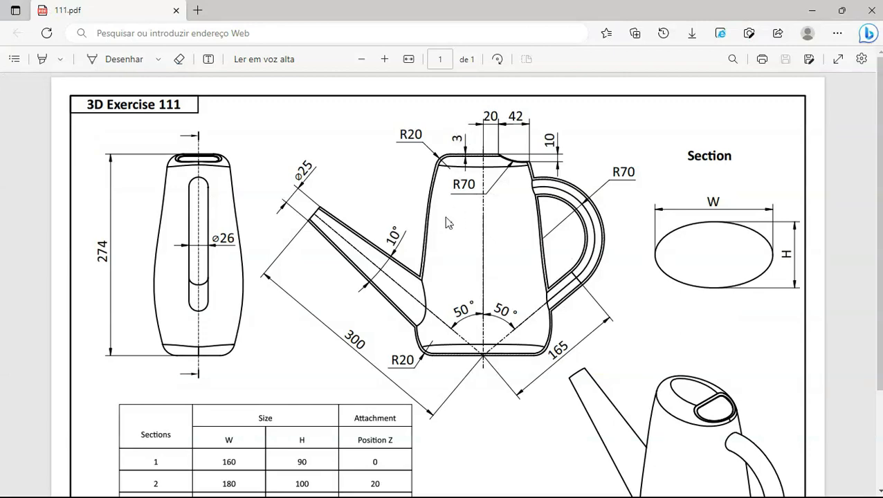
pyautogui.hotkey('alt', 'Tab')
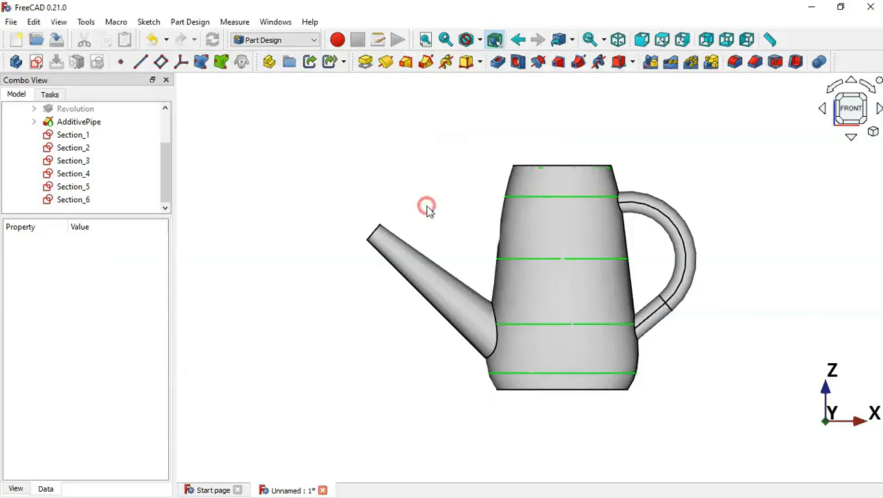
pyautogui.moveTo(428, 207); pyautogui.dragTo(275, 267)
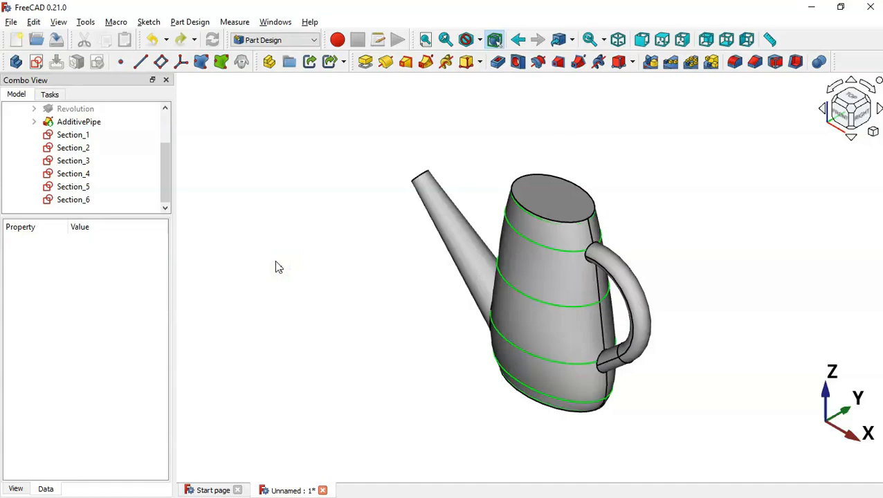
pyautogui.hotkey('alt', 'Tab')
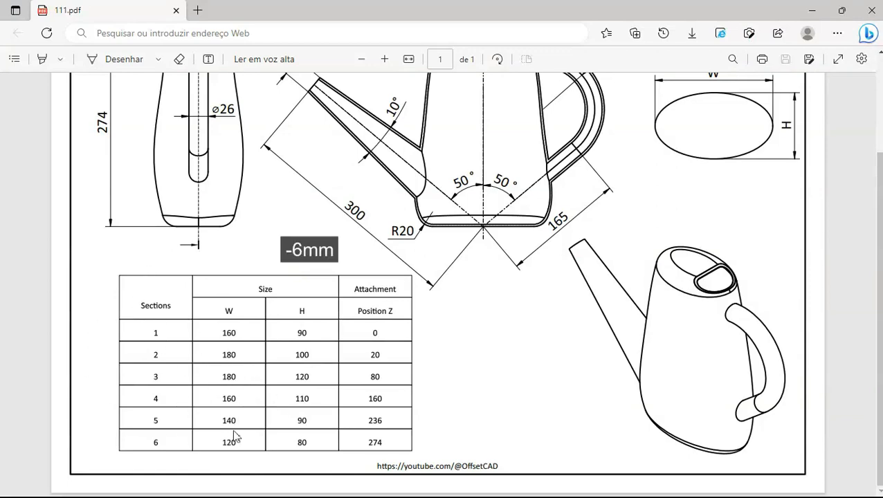
pyautogui.hotkey('alt', 'Tab')
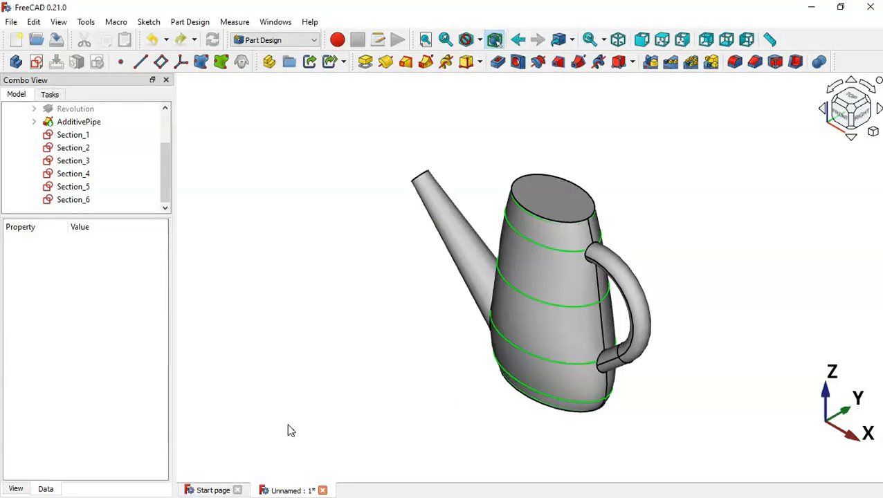
pyautogui.click(82, 136)
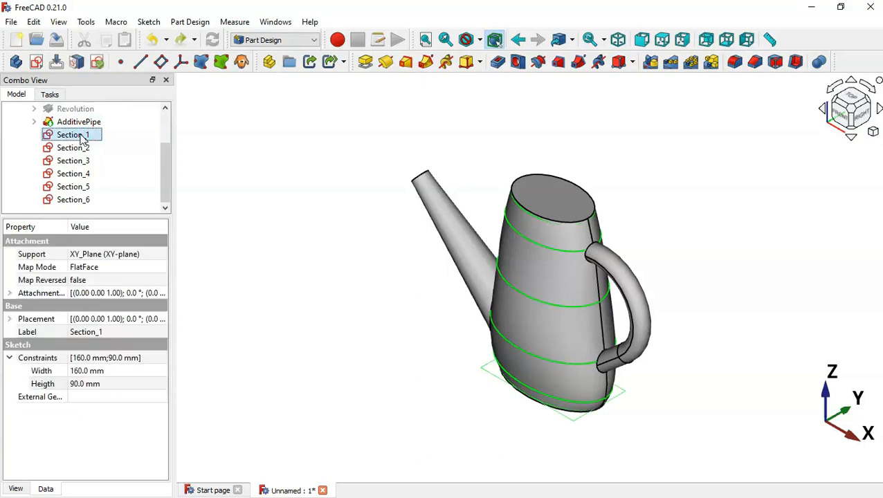
pyautogui.click(125, 371)
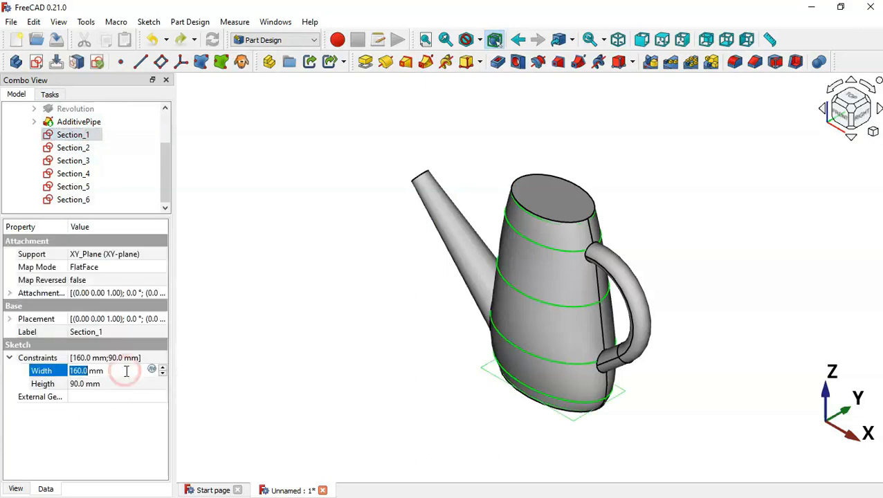
pyautogui.write('160')
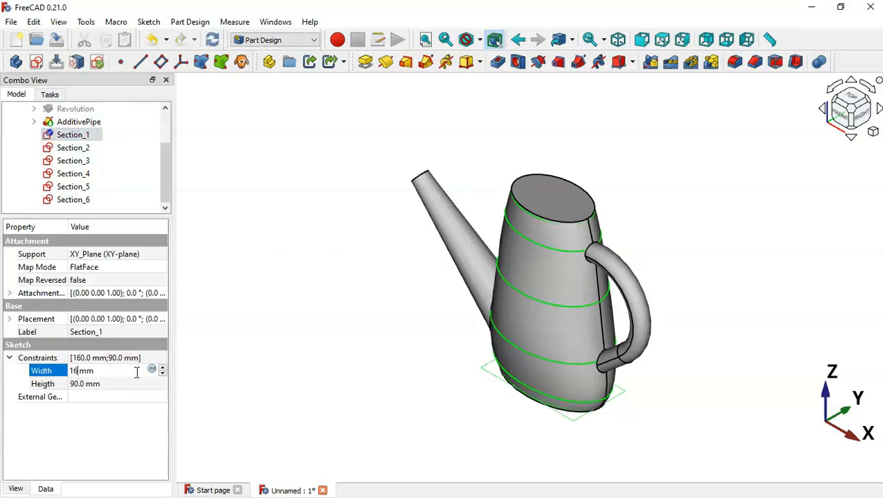
pyautogui.write('-6')
pyautogui.press('Return')
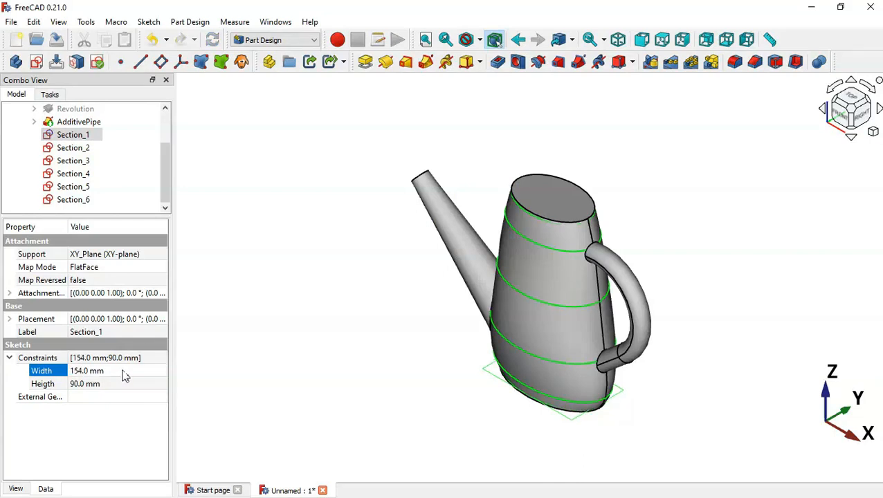
# - Set the Section_1 sketch's height constraint to 90-6, giving 84 mm
pyautogui.hotkey('alt', 'Tab')
pyautogui.hotkey('alt', 'Tab')
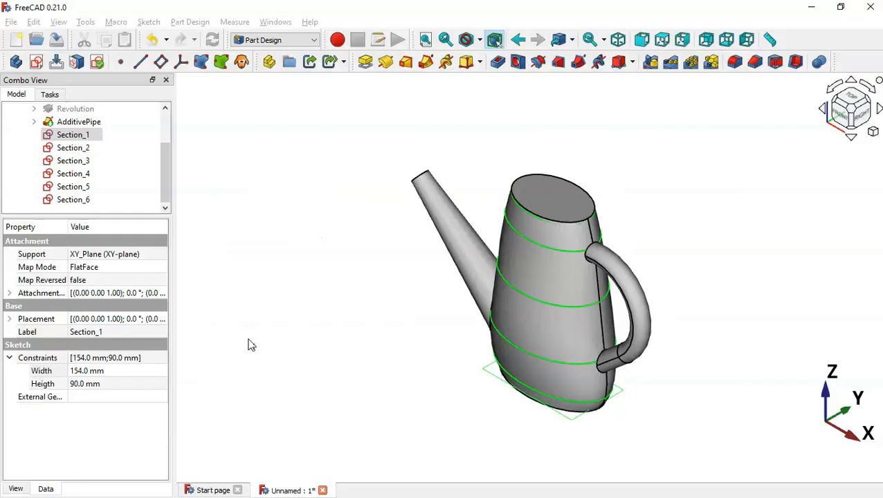
pyautogui.click(126, 384)
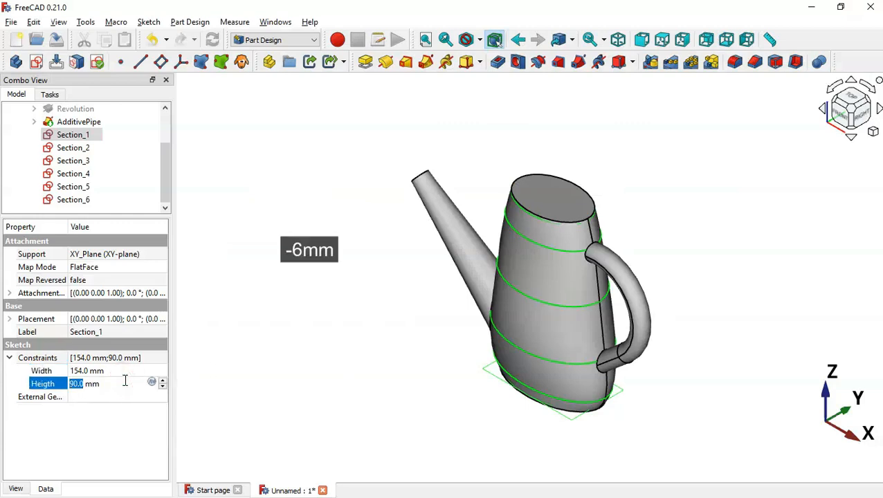
pyautogui.write('90-6')
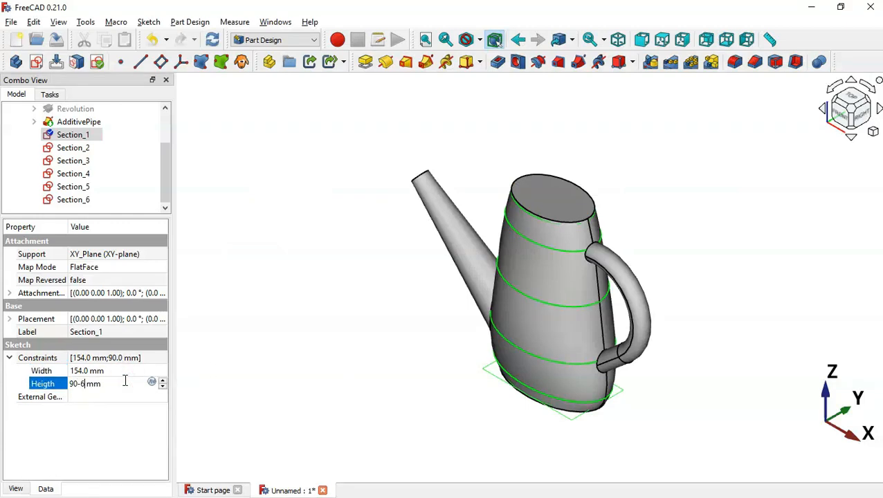
pyautogui.press('Return')
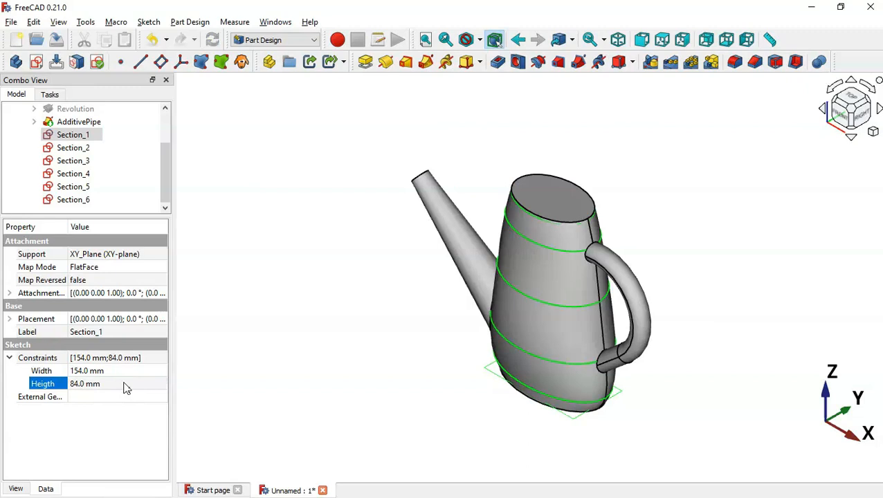
# - Set the Section_2 sketch's width constraint to 174 mm and its height constraint to 94 mm
pyautogui.click(84, 151)
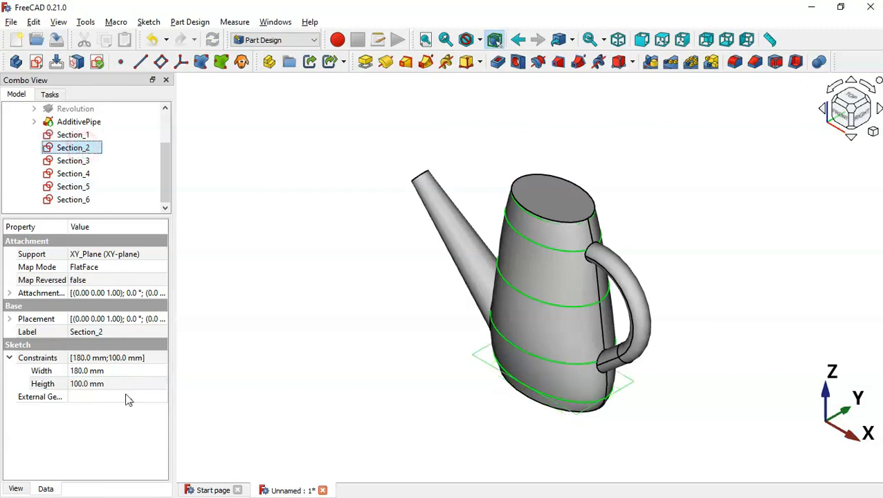
pyautogui.click(148, 371)
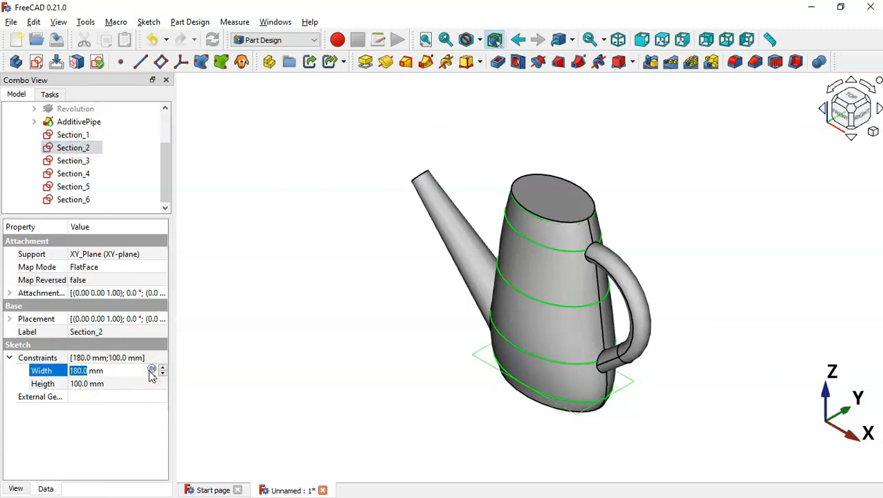
pyautogui.write('174')
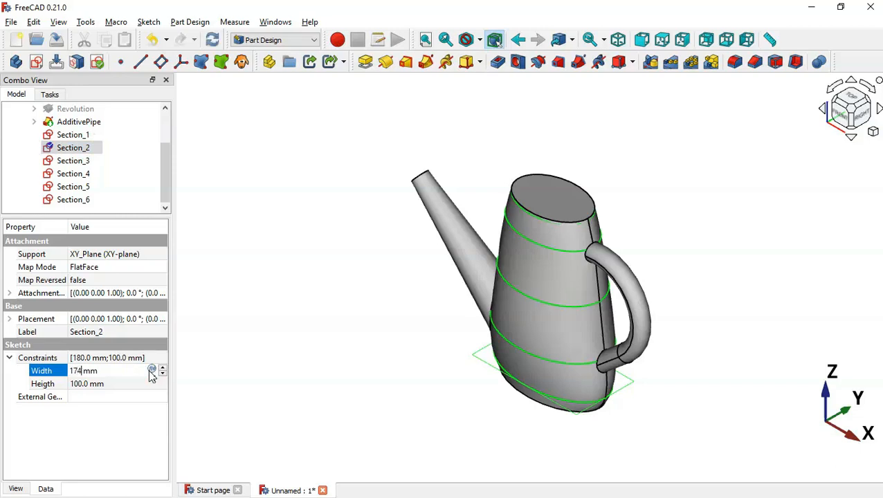
pyautogui.click(151, 384)
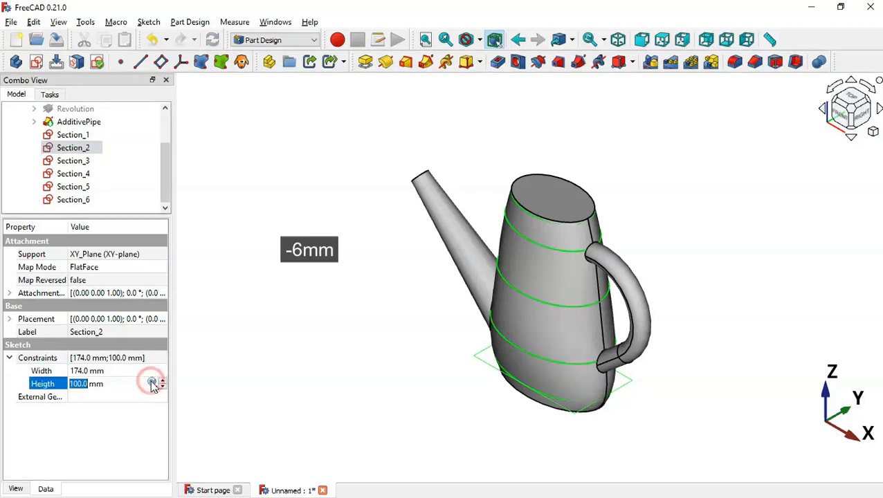
pyautogui.write('9')
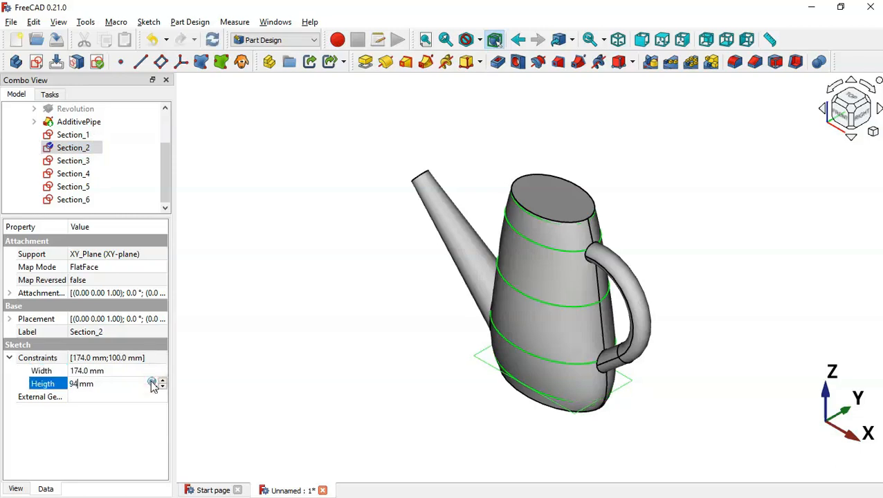
pyautogui.write('4')
pyautogui.press('Return')
# - Set the Section_3 sketch's width constraint to 174 mm and its height constraint to 114 mm
pyautogui.click(78, 160)
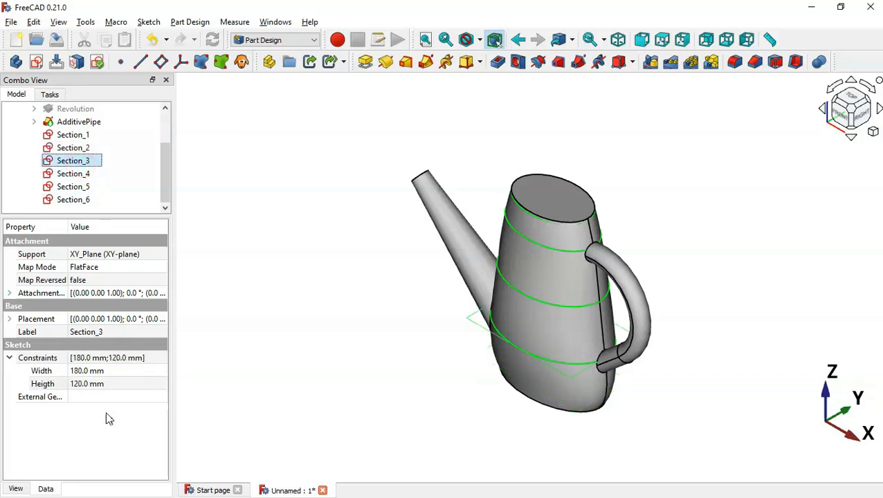
pyautogui.click(139, 371)
pyautogui.write('174')
pyautogui.press('Return')
pyautogui.click(142, 384)
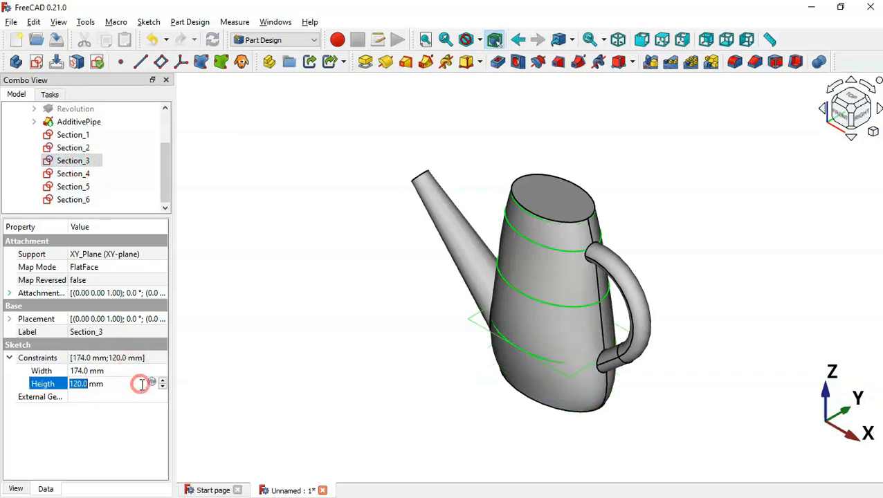
pyautogui.write('114')
pyautogui.press('Return')
# - Set the Section_4 sketch's width constraint to 154 mm and its height constraint to 104 mm
pyautogui.click(86, 175)
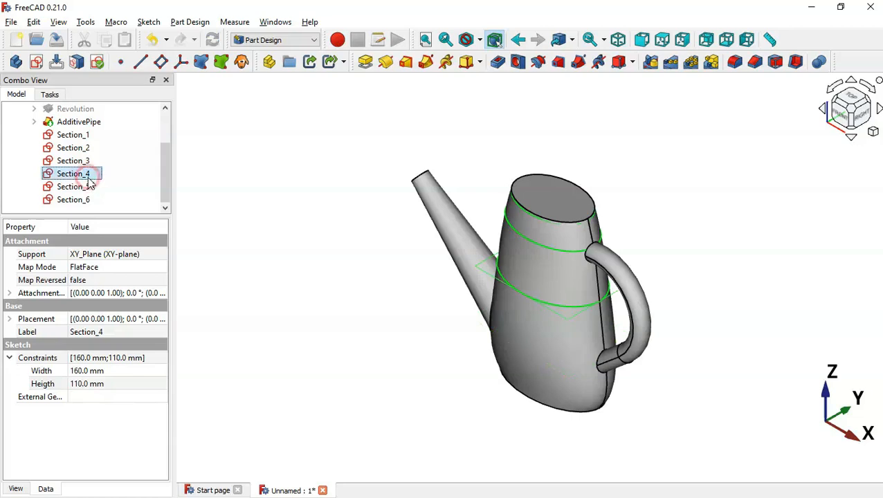
pyautogui.click(114, 372)
pyautogui.write('154')
pyautogui.press('Return')
pyautogui.click(121, 383)
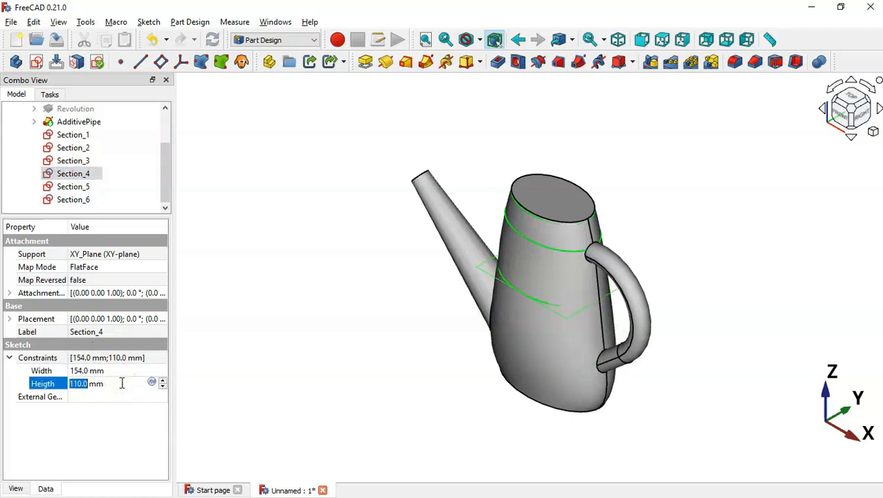
pyautogui.write('110')
pyautogui.press('Return')
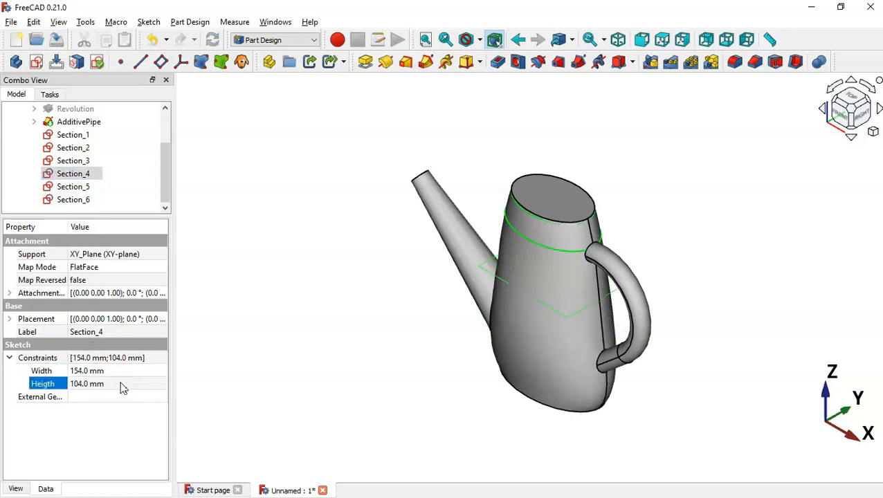
# - Set the Section_5 sketch's width constraint to 134 mm and reduce its height constraint by 6 mm
pyautogui.click(82, 187)
pyautogui.click(119, 371)
pyautogui.write('134')
pyautogui.press('Return')
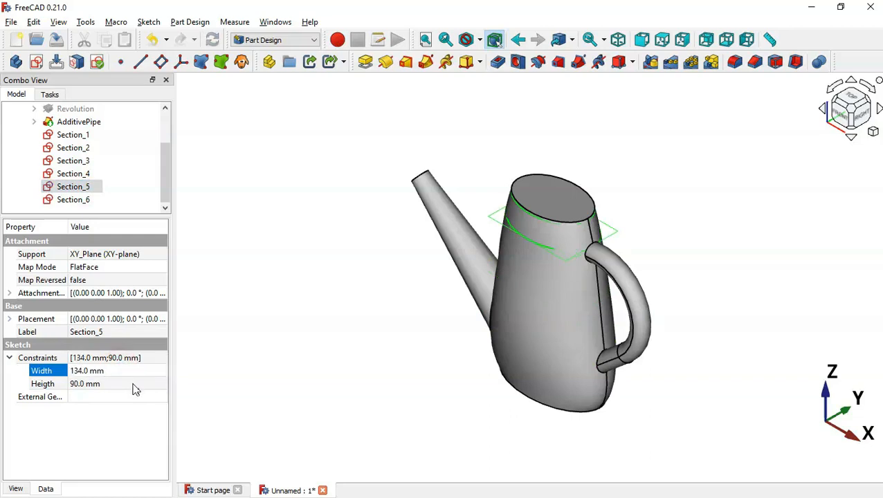
pyautogui.click(135, 383)
pyautogui.write('80')
pyautogui.press('Return')
# - Set the Section_6 sketch's width constraint to 114 mm and its height constraint to 74 mm
pyautogui.click(77, 199)
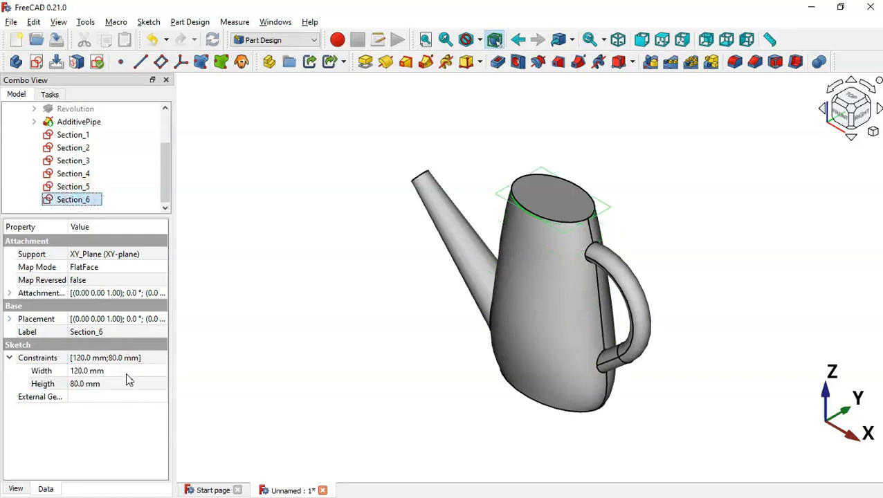
pyautogui.click(128, 370)
pyautogui.write('114')
pyautogui.press('Return')
pyautogui.click(142, 384)
pyautogui.write('74')
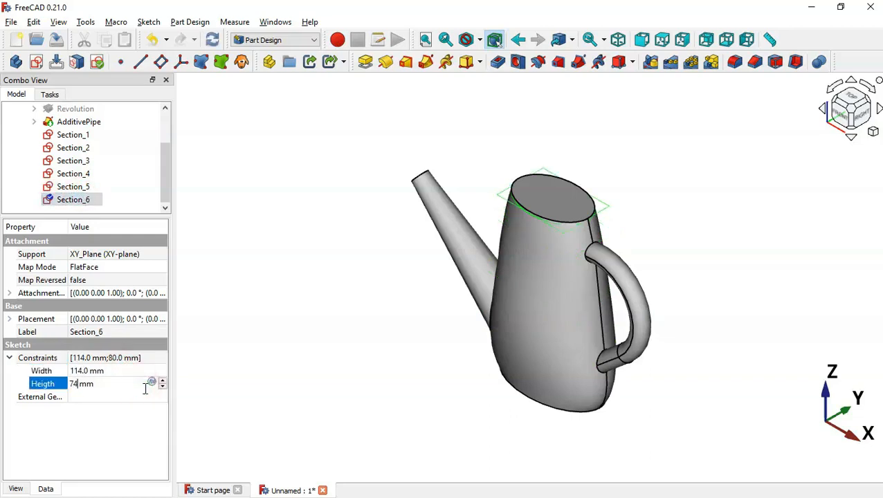
pyautogui.press('Return')
pyautogui.click(250, 380)
# - Check the watering can's wall and section view in the 111.pdf drawing, and return to an isometric view of the model in FreeCAD
pyautogui.moveTo(362, 414)
pyautogui.mouseDown()
pyautogui.moveTo(483, 367)
pyautogui.moveTo(518, 304)
pyautogui.moveTo(430, 395)
pyautogui.mouseUp()
pyautogui.hotkey('alt', 'Tab')
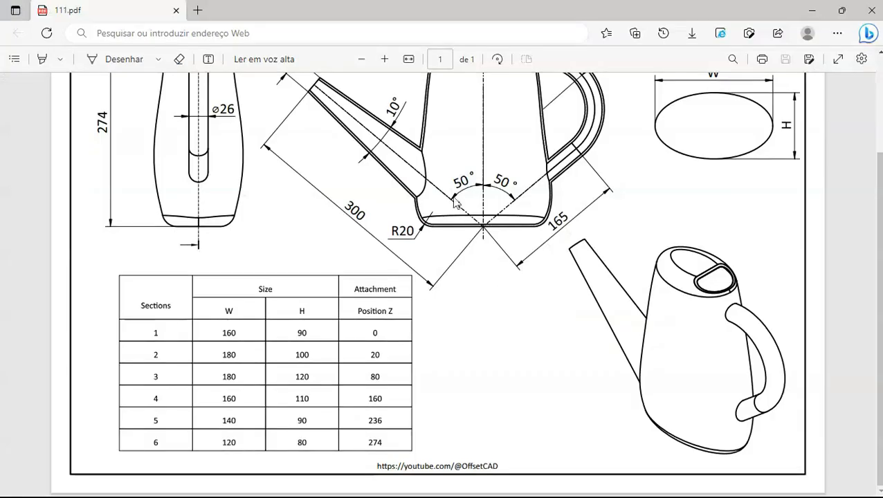
pyautogui.scroll(2, 493, 223)
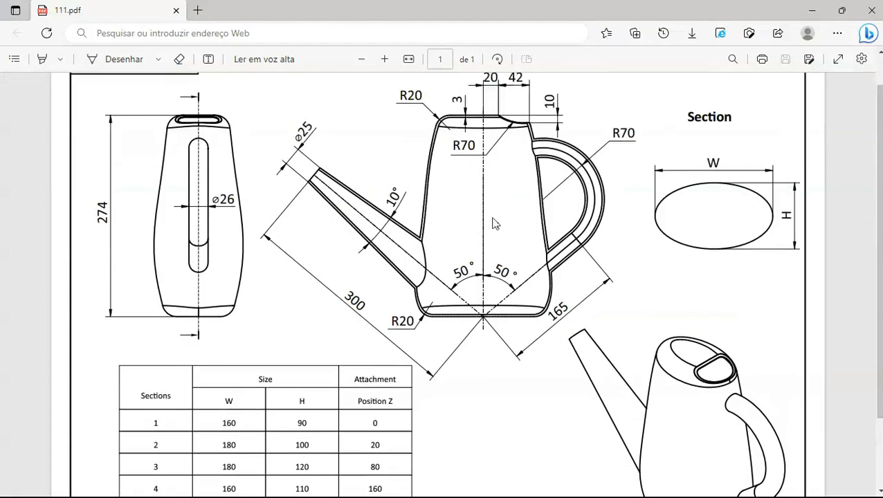
pyautogui.hotkey('alt', 'Tab')
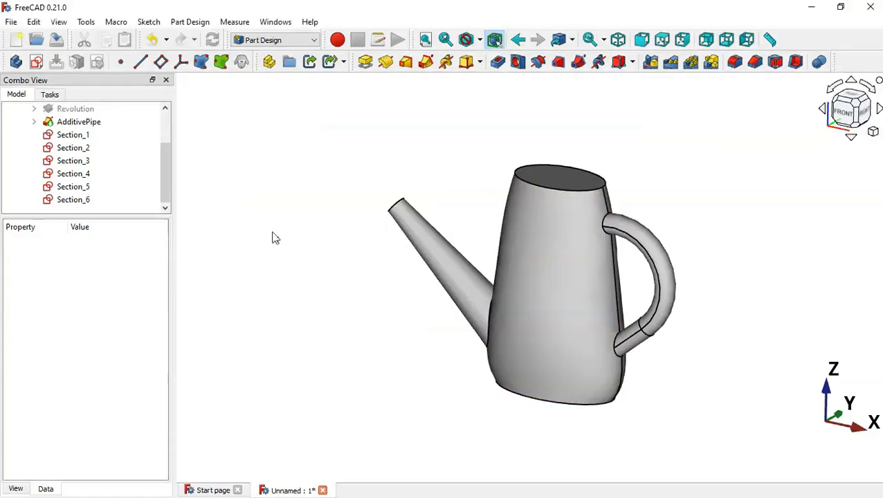
pyautogui.press('0')
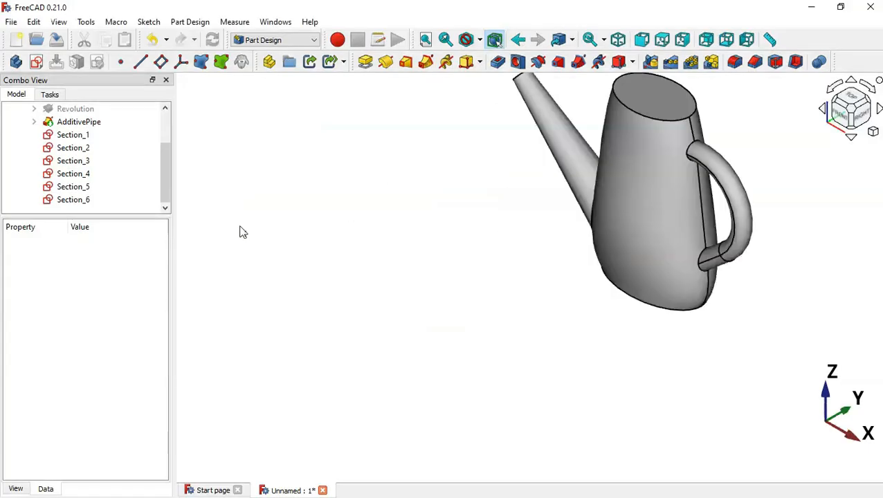
# - Create a Subtractive Loft using Section_1 as the profile and Section_2 through Section_6 in order as the sections
pyautogui.click(75, 136)
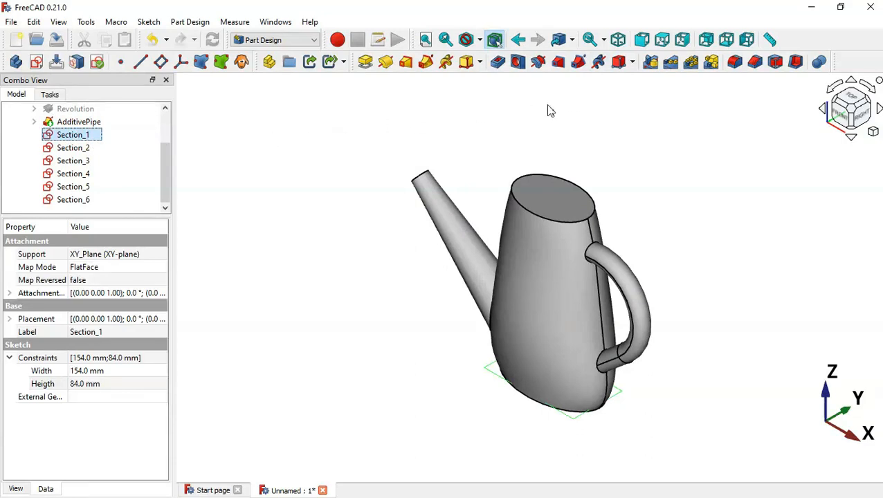
pyautogui.click(559, 64)
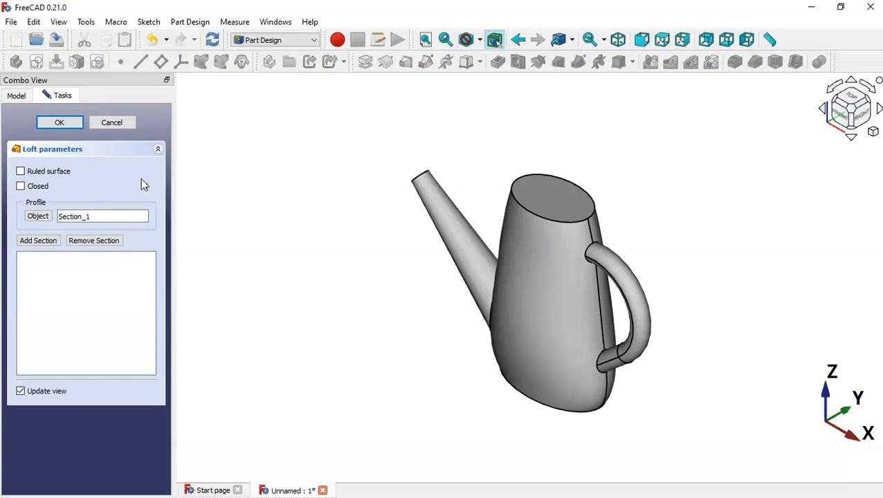
pyautogui.click(548, 272)
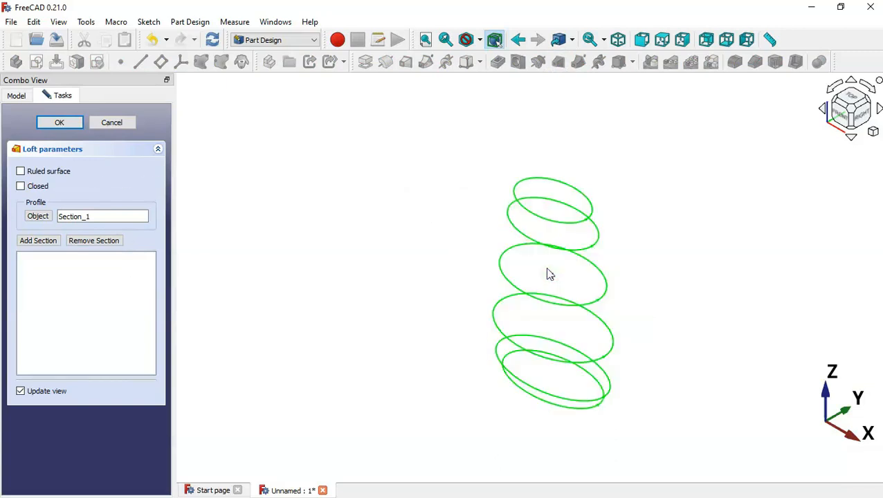
pyautogui.click(47, 246)
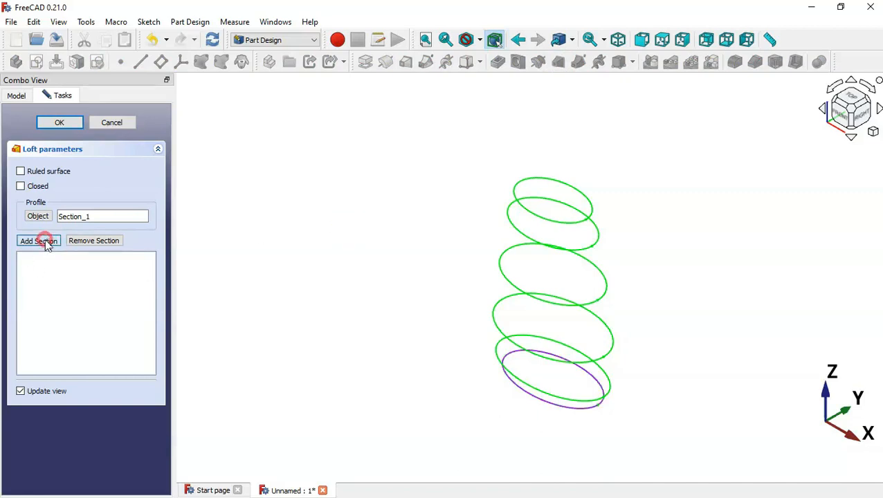
pyautogui.click(539, 392)
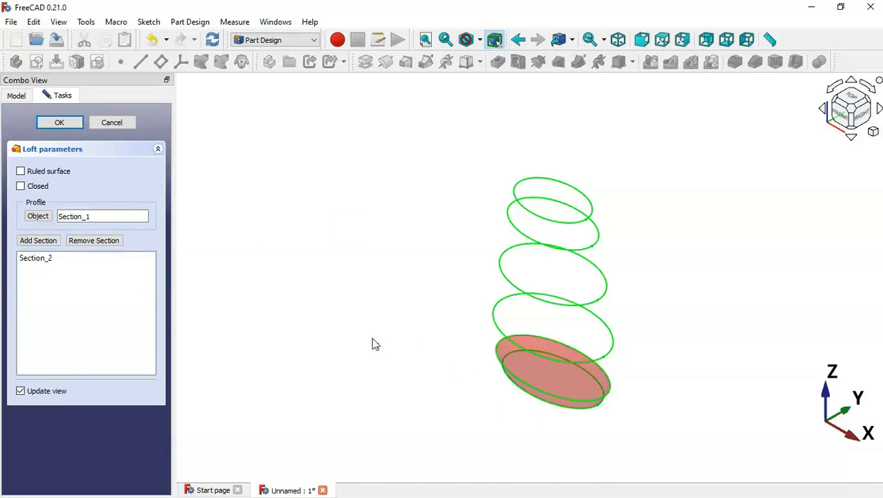
pyautogui.click(42, 244)
pyautogui.click(557, 361)
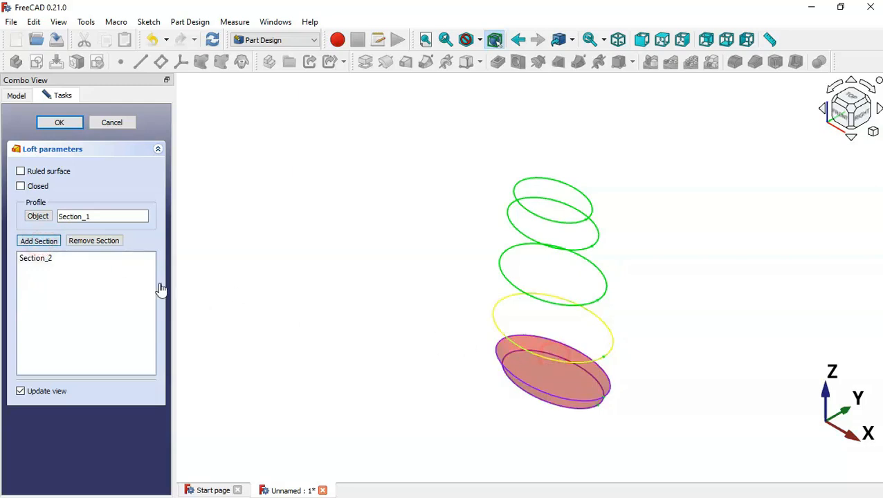
pyautogui.click(545, 301)
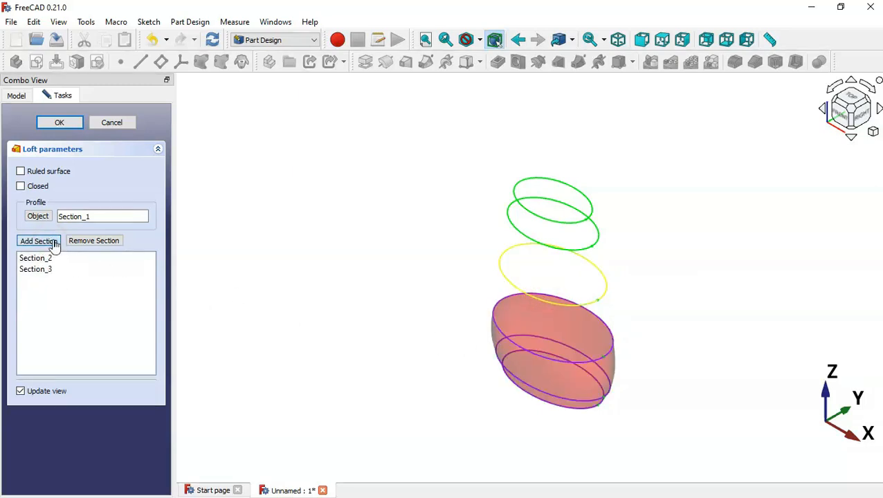
pyautogui.click(51, 241)
pyautogui.click(54, 241)
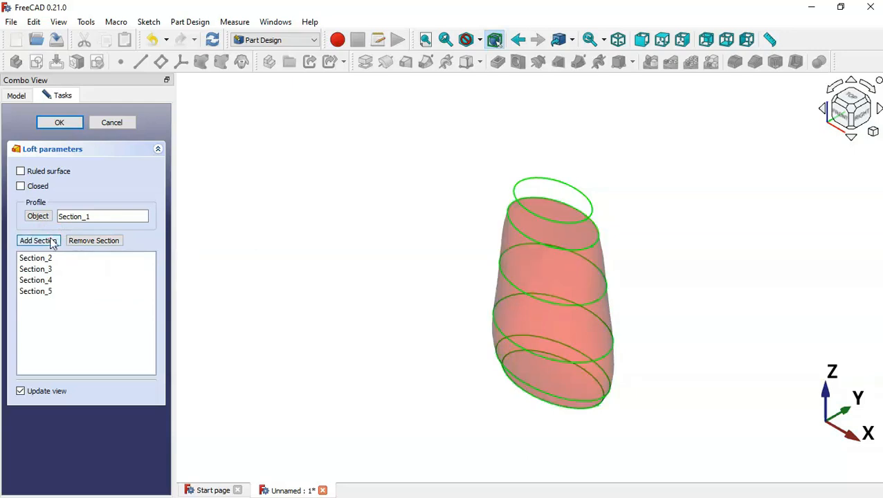
pyautogui.click(594, 216)
pyautogui.click(61, 125)
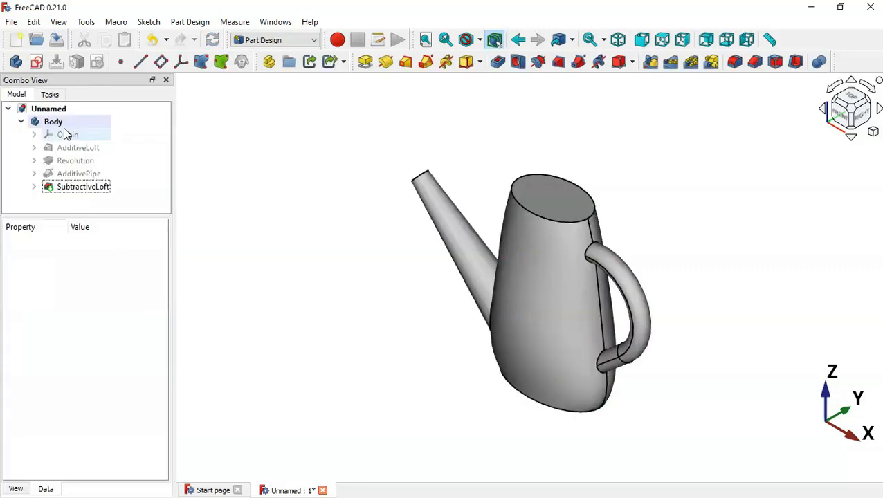
# - Switch the model display to Wireframe and inspect the hollowed can's inner wall edges in the front view
pyautogui.moveTo(355, 374); pyautogui.dragTo(411, 389)
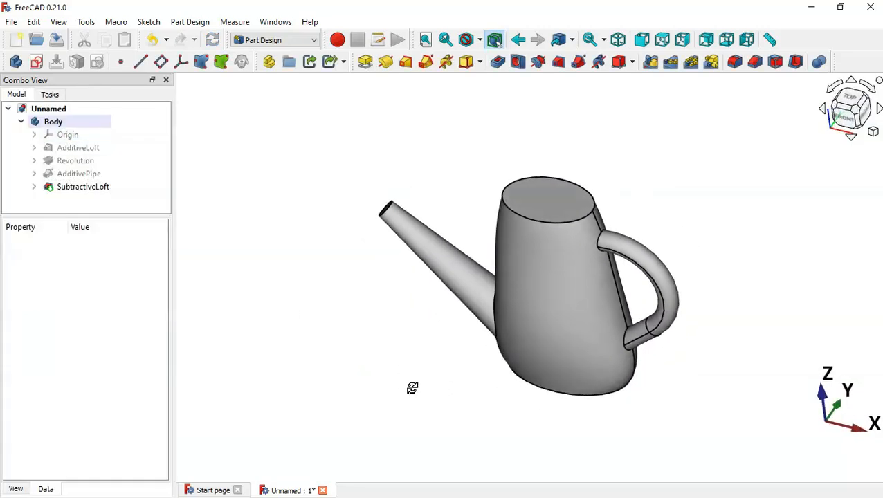
pyautogui.moveTo(718, 313); pyautogui.dragTo(761, 342)
pyautogui.moveTo(517, 386); pyautogui.dragTo(573, 306)
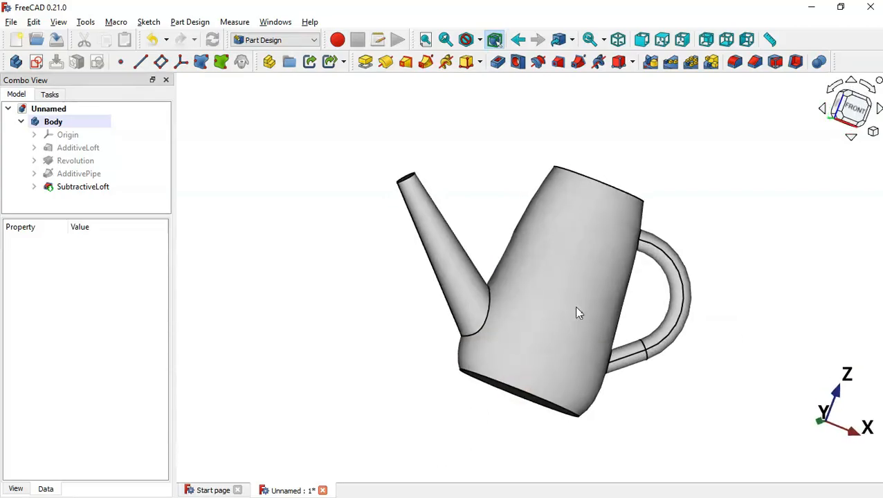
pyautogui.hotkey('alt', 'Tab')
pyautogui.hotkey('alt', 'Tab')
pyautogui.click(480, 41)
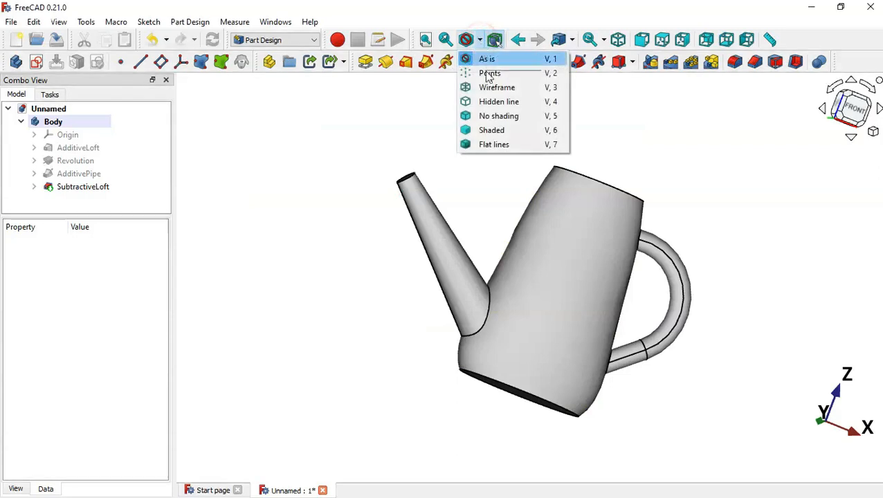
pyautogui.click(519, 88)
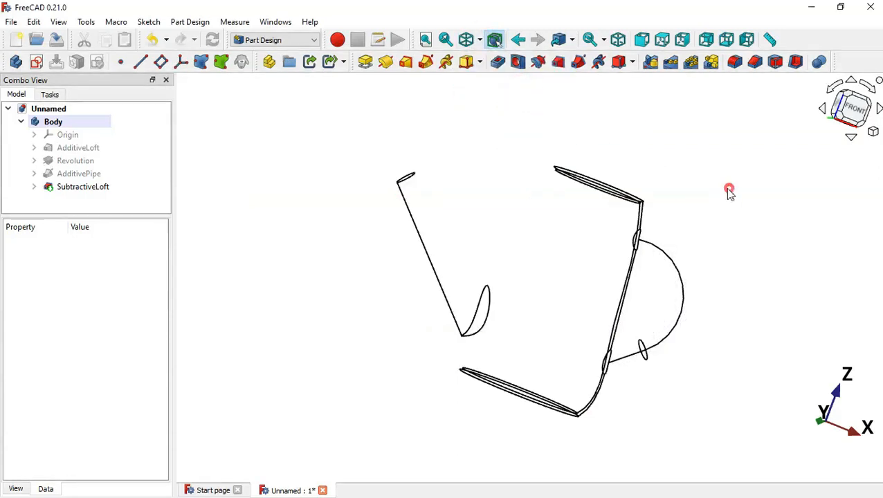
pyautogui.moveTo(729, 193); pyautogui.dragTo(586, 351)
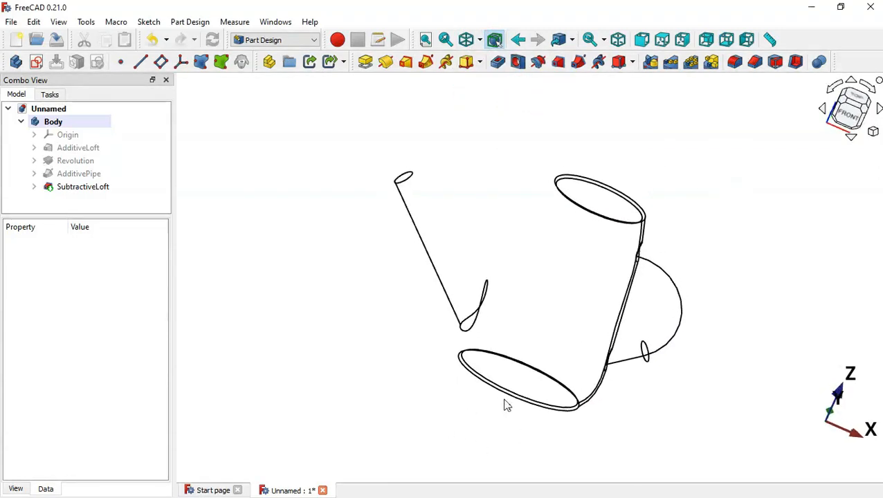
pyautogui.scroll(2, 506, 405)
pyautogui.moveTo(664, 422); pyautogui.dragTo(666, 388)
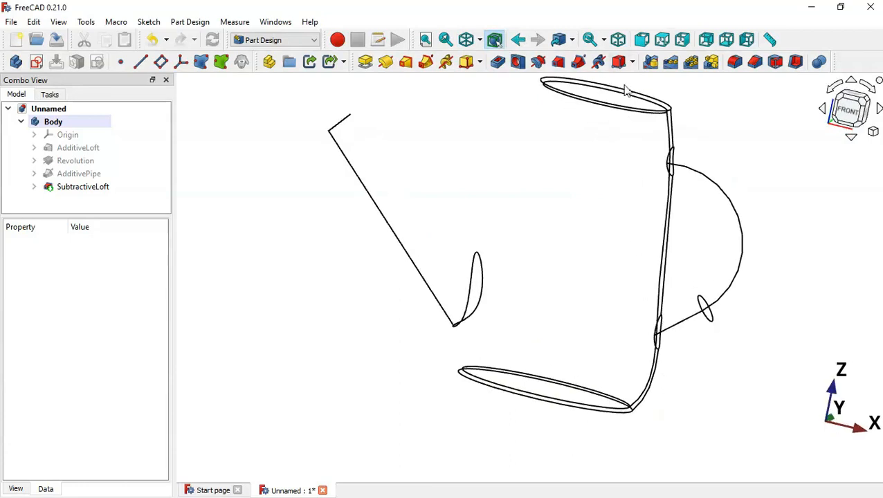
pyautogui.click(641, 40)
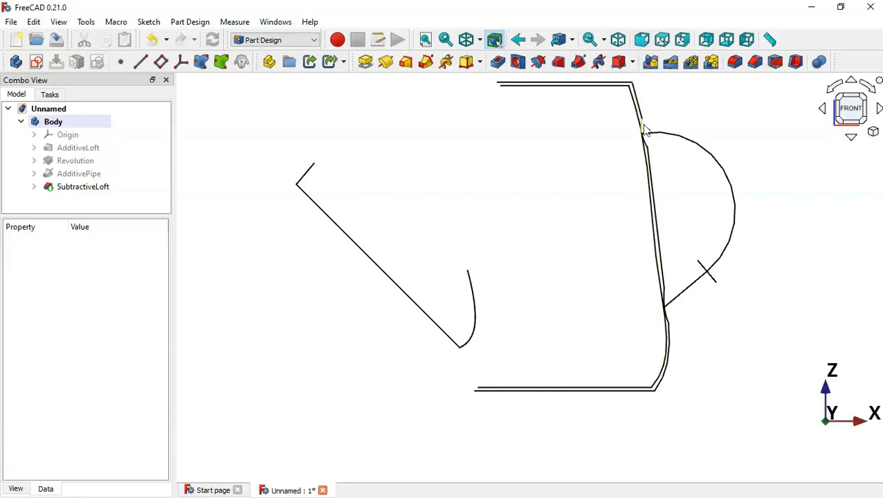
# - Check the corner radius and wall thickness in the 111.pdf drawing, and fillet the cavity's inner top and bottom edges with radius 20-3 mm
pyautogui.hotkey('alt', 'Tab')
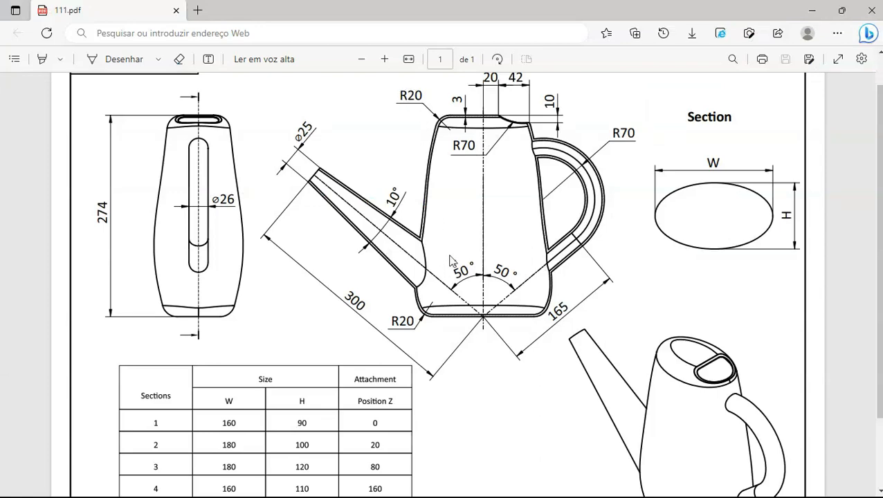
pyautogui.hotkey('alt', 'Tab')
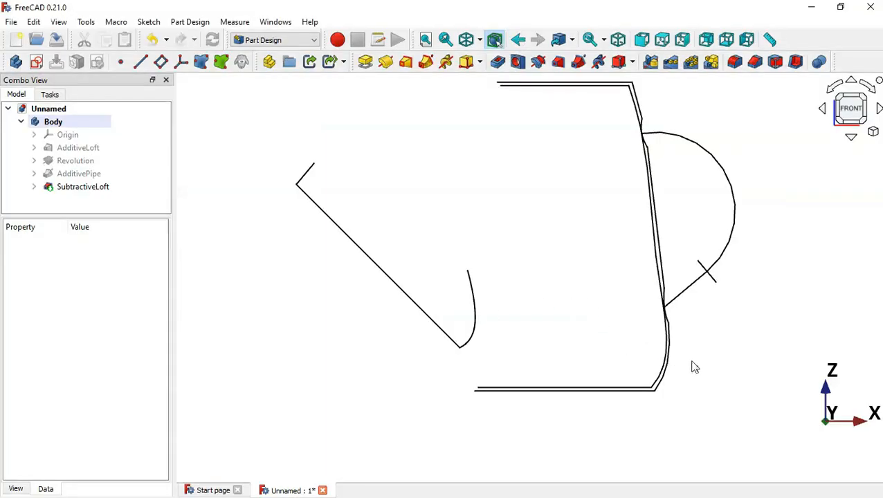
pyautogui.moveTo(691, 360); pyautogui.dragTo(672, 382, button='middle')
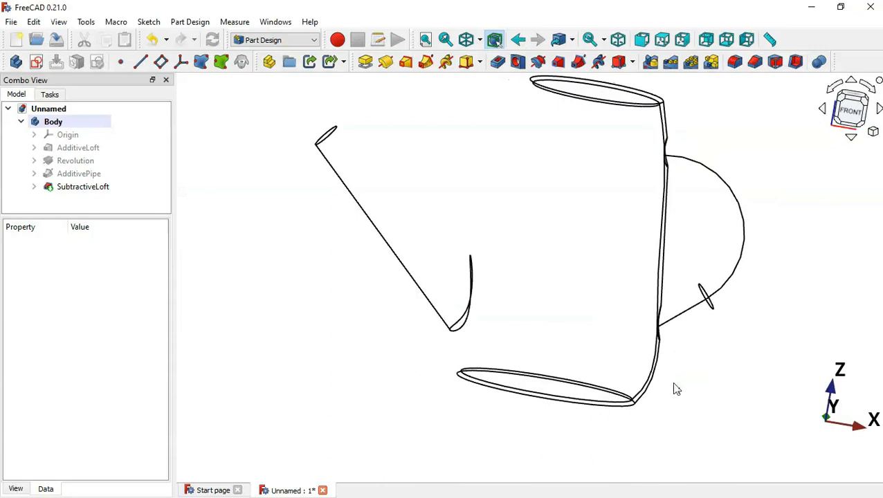
pyautogui.click(600, 405)
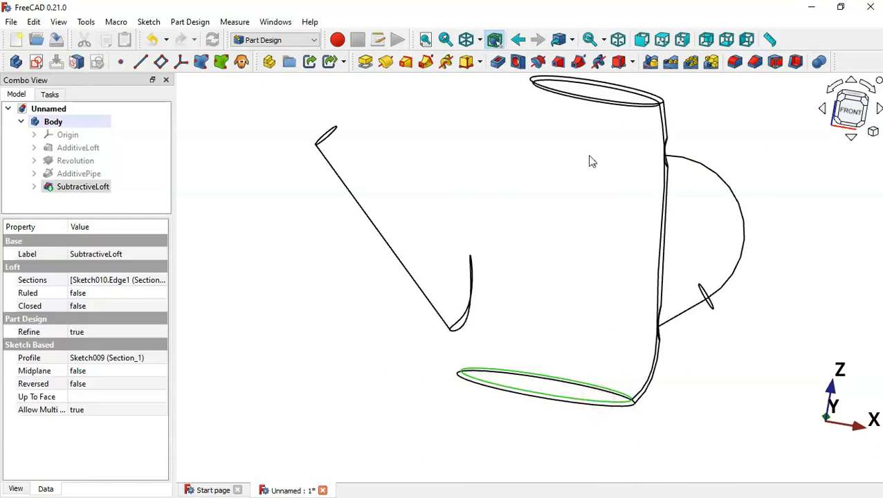
pyautogui.keyDown('ctrl'); pyautogui.click(639, 114); pyautogui.keyUp('ctrl')
pyautogui.click(736, 63)
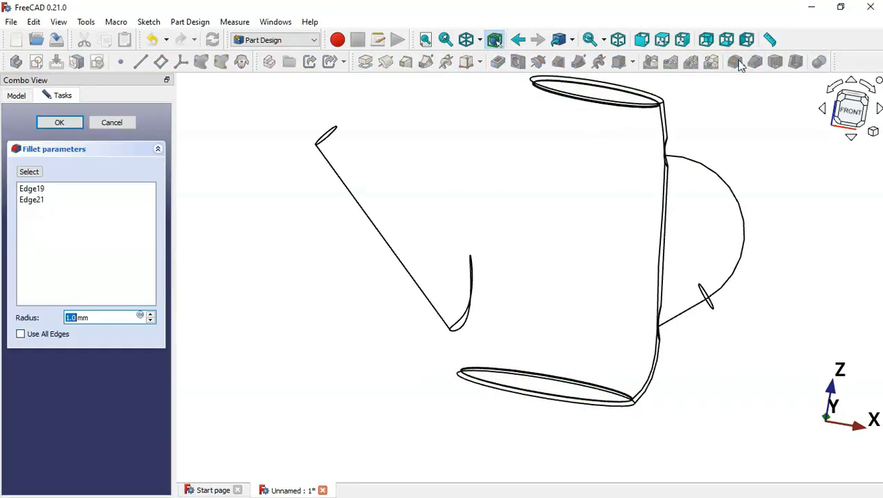
pyautogui.hotkey('alt', 'Tab')
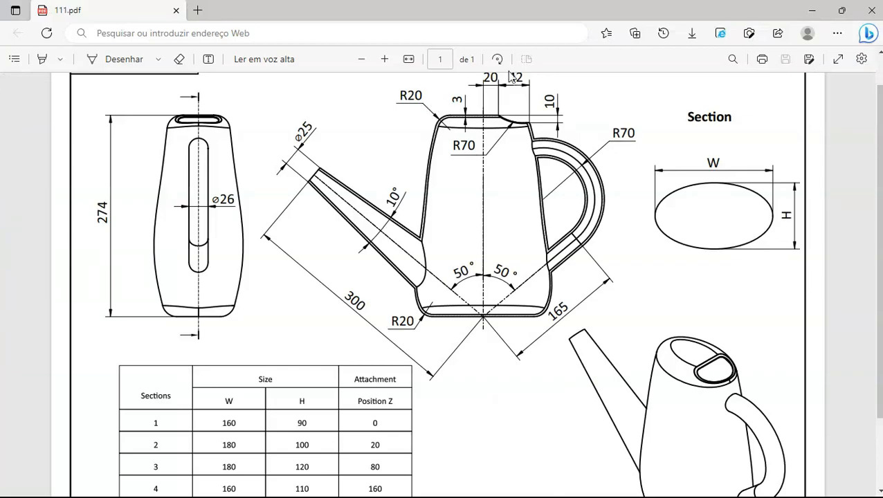
pyautogui.hotkey('alt', 'Tab')
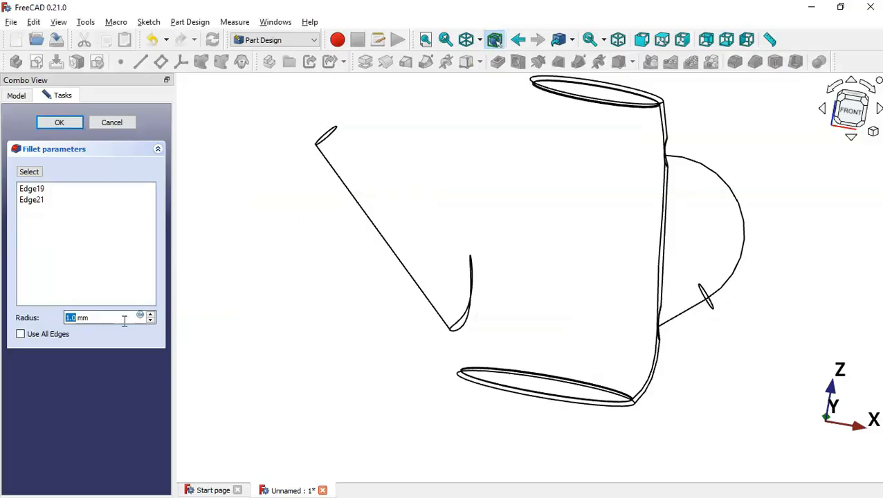
pyautogui.moveTo(122, 317); pyautogui.dragTo(33, 319)
pyautogui.write('20-3')
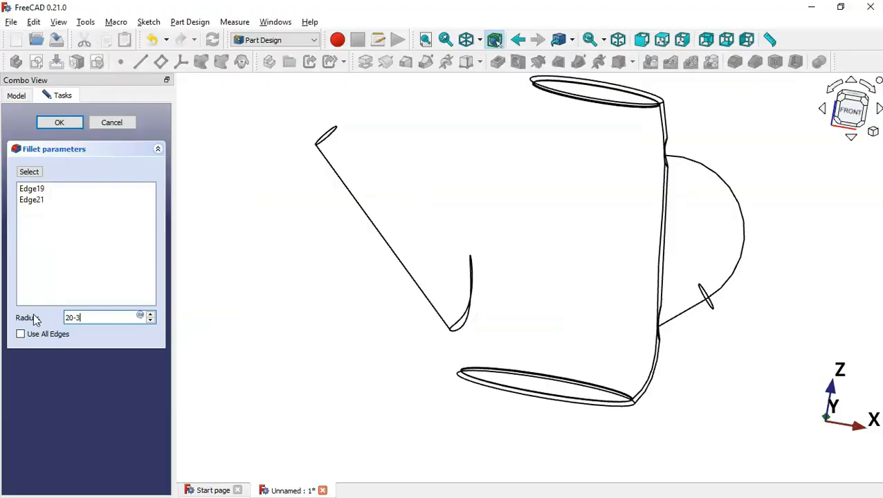
pyautogui.hotkey('alt', 'Tab')
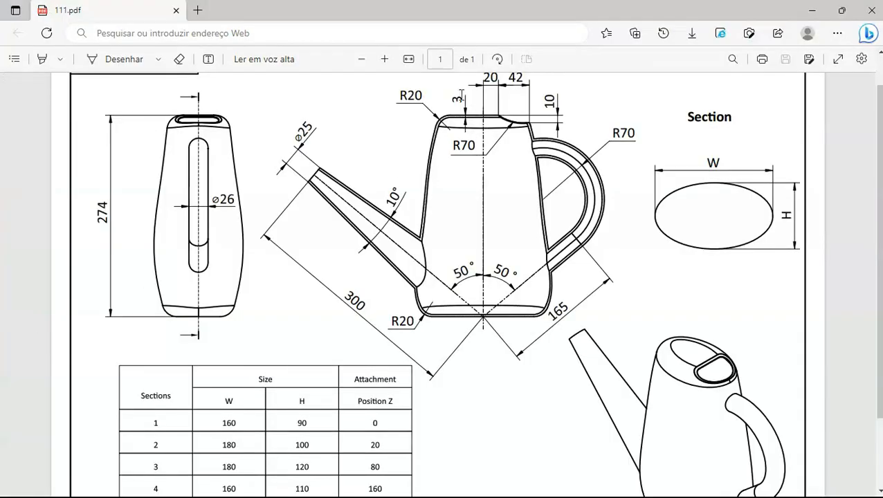
pyautogui.hotkey('alt', 'Tab')
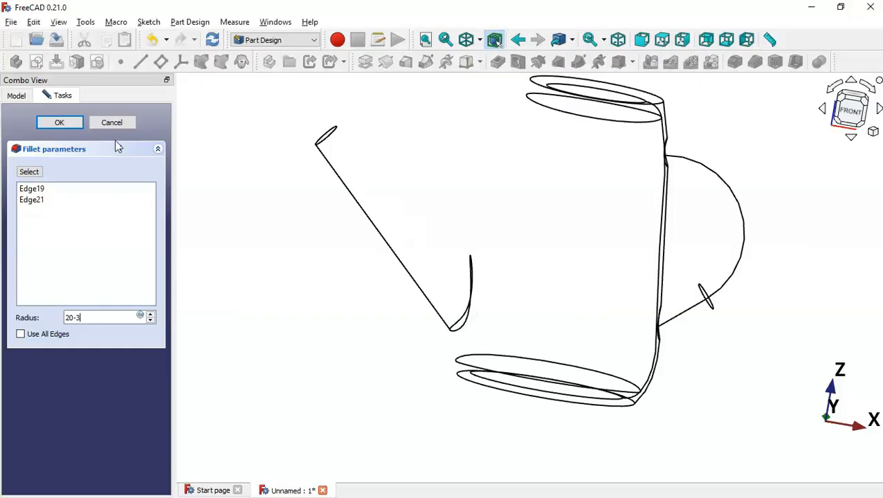
pyautogui.click(61, 122)
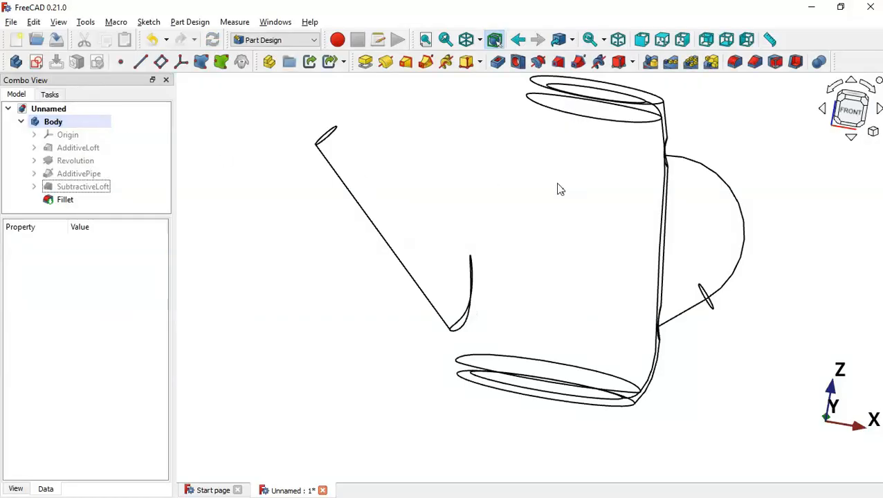
# - Check the outer corner radius in the 111.pdf drawing, and fillet the can's outer top and bottom edges with radius 20 mm
pyautogui.hotkey('alt', 'Tab')
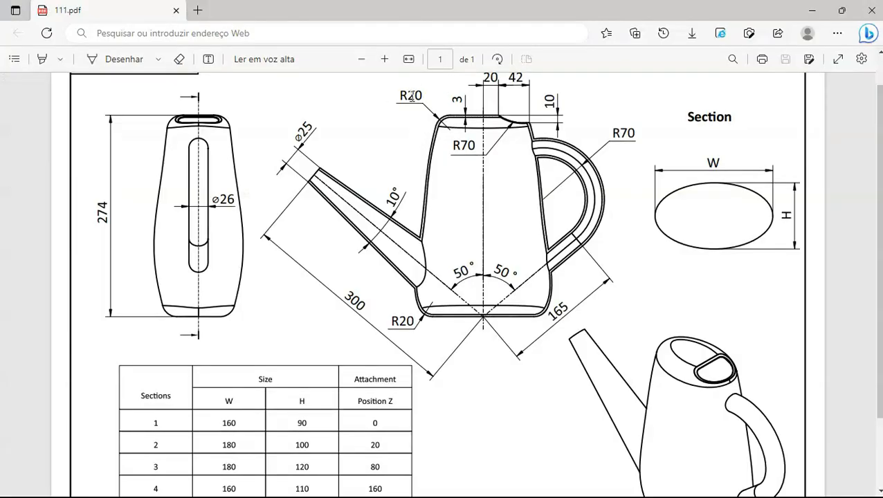
pyautogui.hotkey('alt', 'Tab')
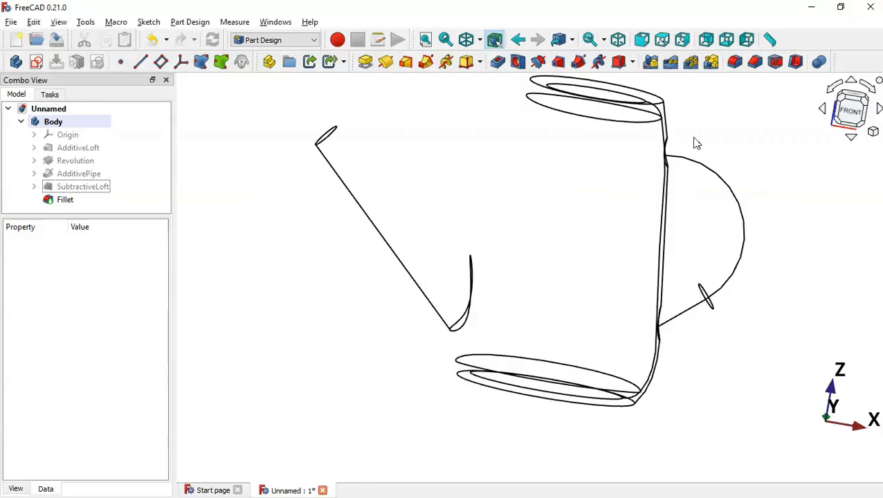
pyautogui.click(657, 101)
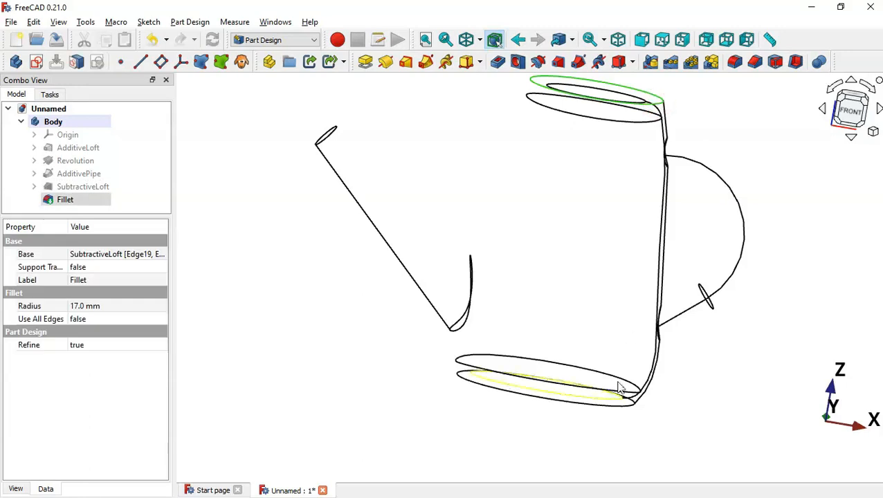
pyautogui.keyDown('ctrl'); pyautogui.click(621, 408); pyautogui.keyUp('ctrl')
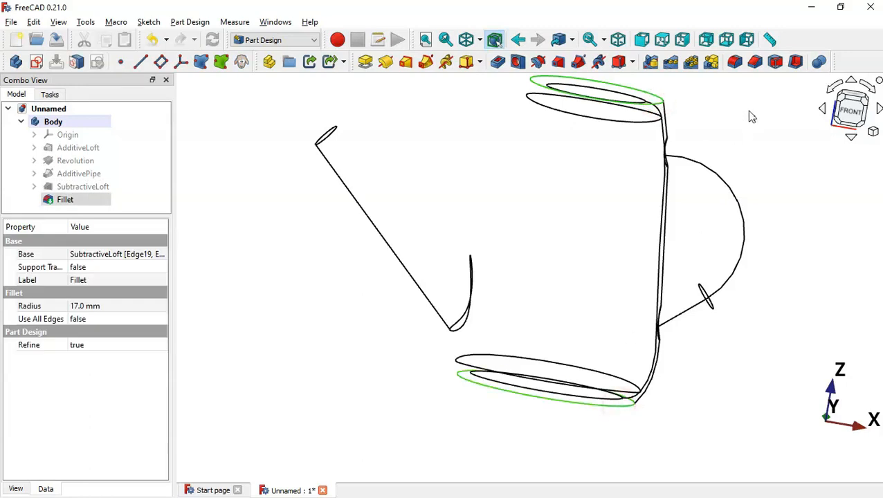
pyautogui.click(736, 68)
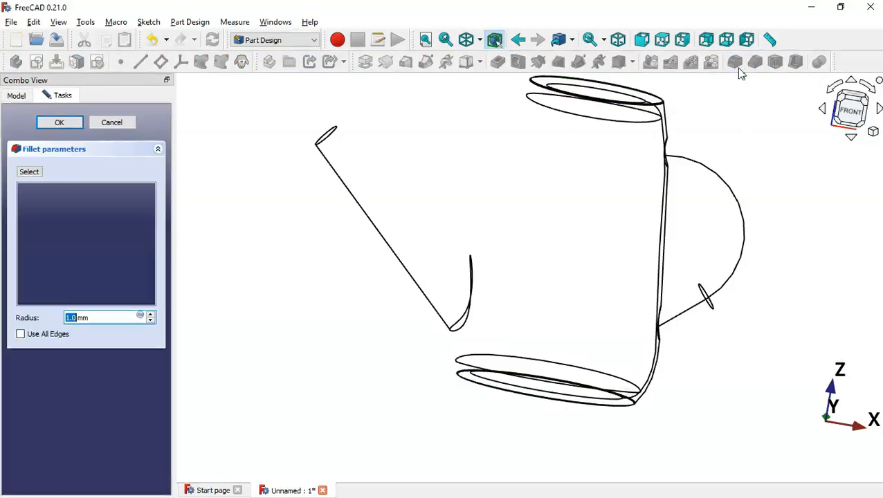
pyautogui.write('20')
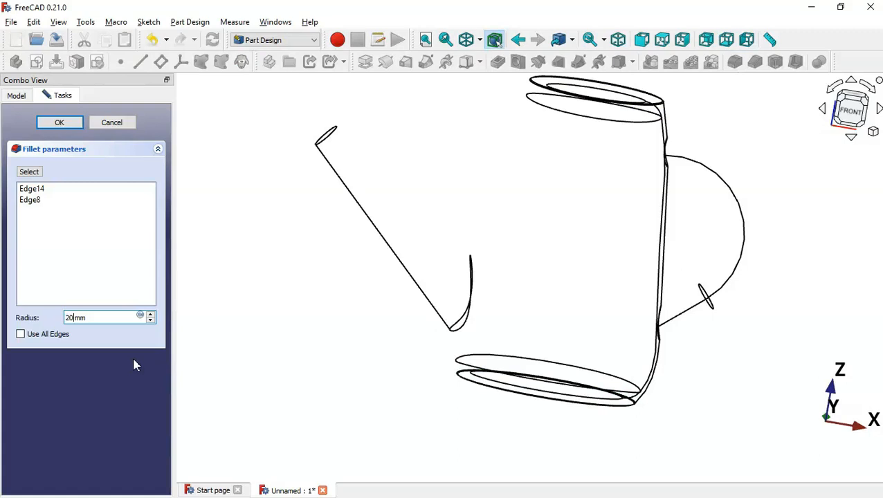
pyautogui.click(60, 124)
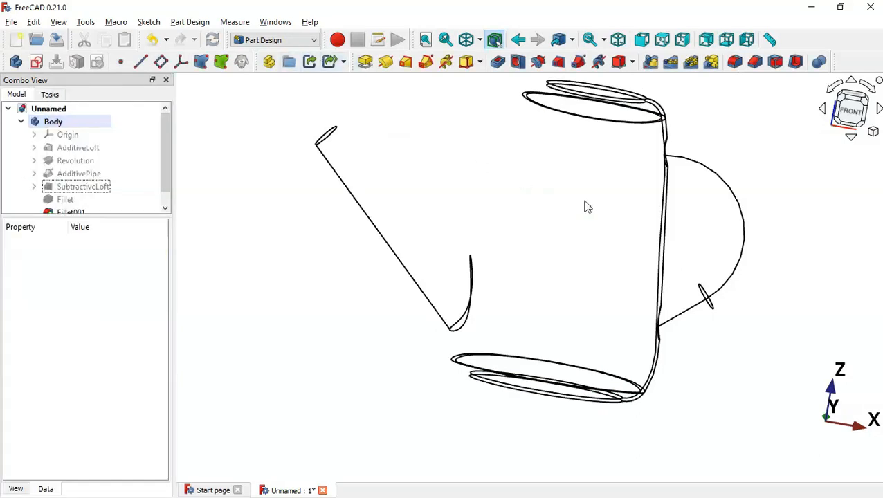
pyautogui.moveTo(585, 204)
pyautogui.mouseDown(button='middle')
pyautogui.moveTo(585, 248)
pyautogui.moveTo(579, 217)
pyautogui.mouseUp(button='middle')
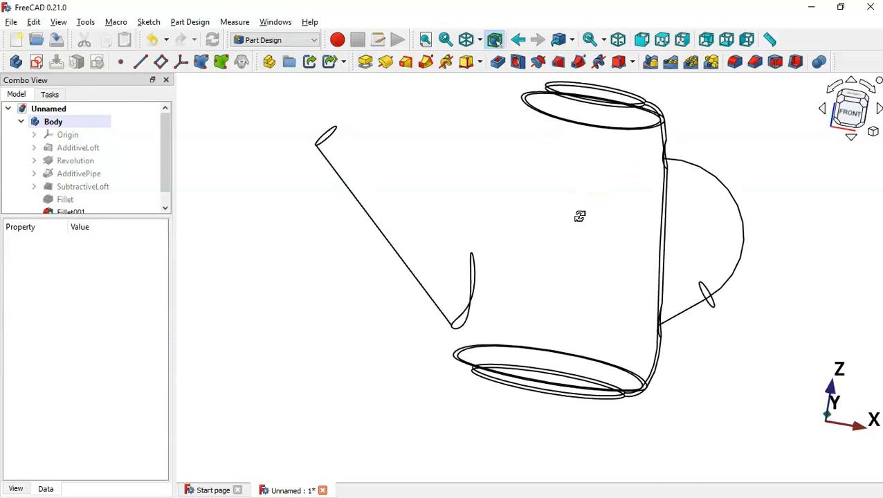
# - Restore the can's shaded display and check the top opening's dimensions in the 111.pdf drawing
pyautogui.click(477, 42)
pyautogui.click(518, 147)
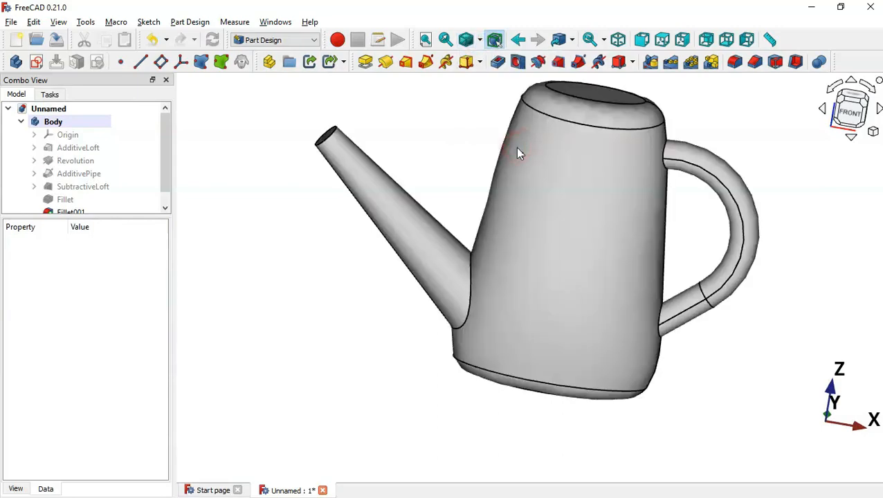
pyautogui.moveTo(451, 326)
pyautogui.mouseDown(button='middle')
pyautogui.moveTo(643, 247)
pyautogui.moveTo(593, 228)
pyautogui.moveTo(411, 352)
pyautogui.moveTo(465, 368)
pyautogui.moveTo(412, 358)
pyautogui.mouseUp(button='middle')
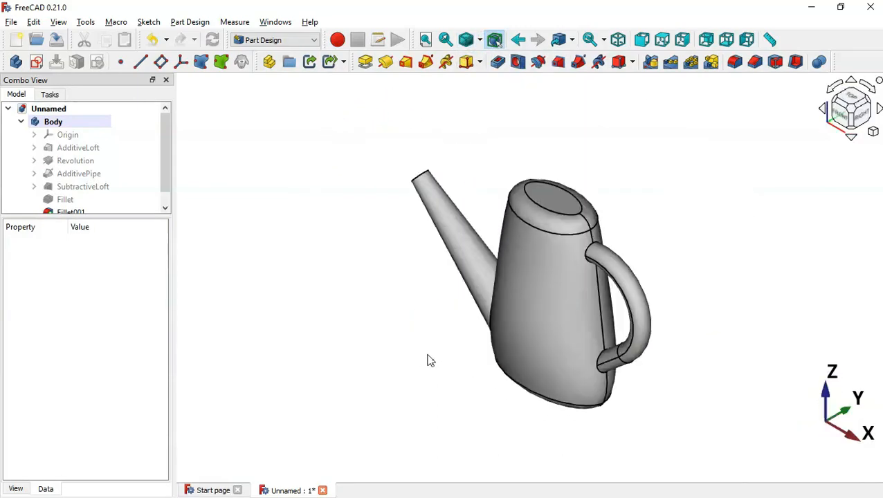
pyautogui.hotkey('alt', 'Tab')
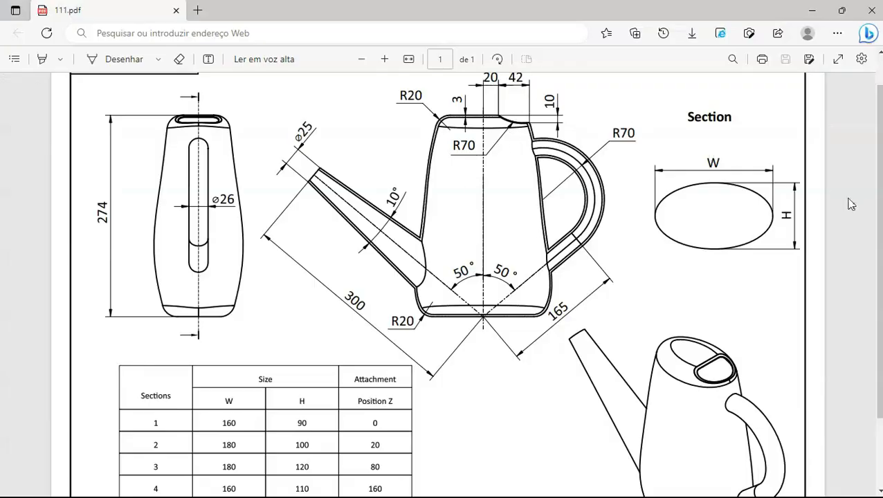
pyautogui.scroll(1, 858, 200)
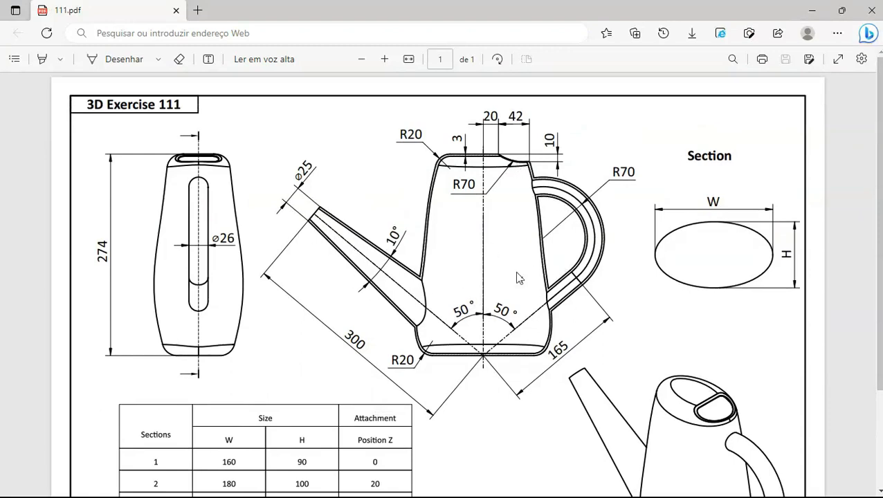
pyautogui.hotkey('alt', 'Tab')
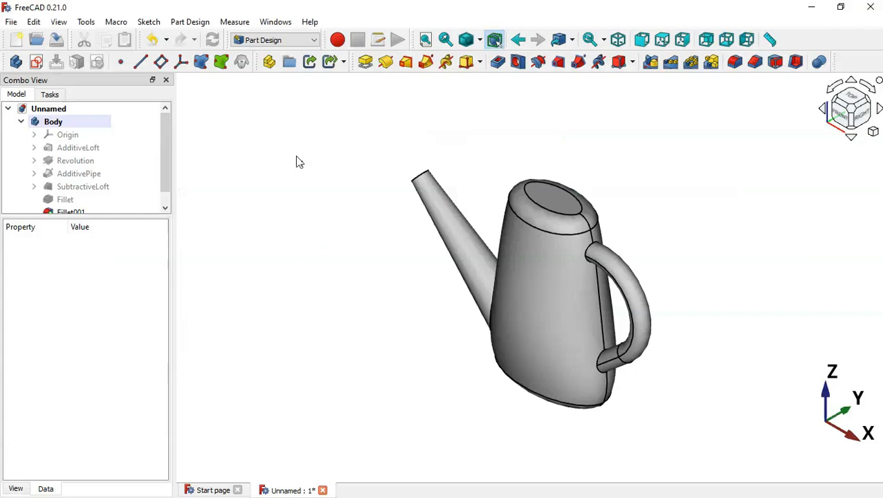
# - Start a new sketch on the XZ plane and section the view at the sketch plane
pyautogui.click(37, 63)
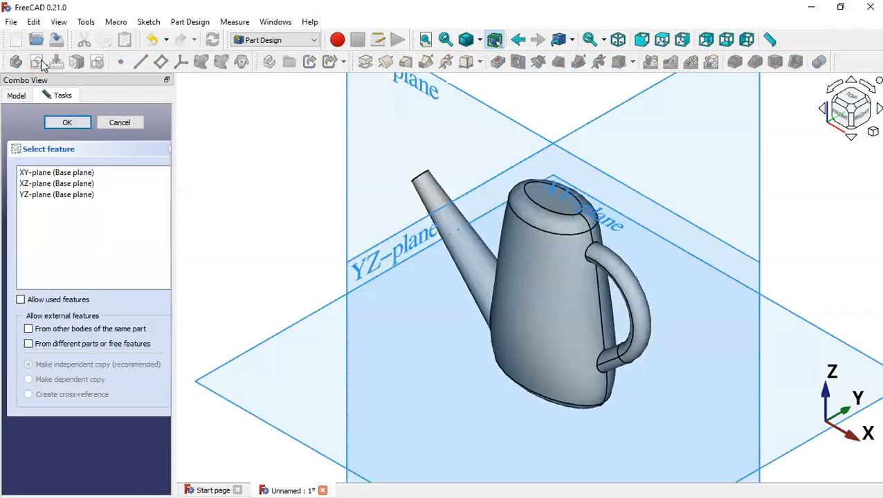
pyautogui.click(420, 95)
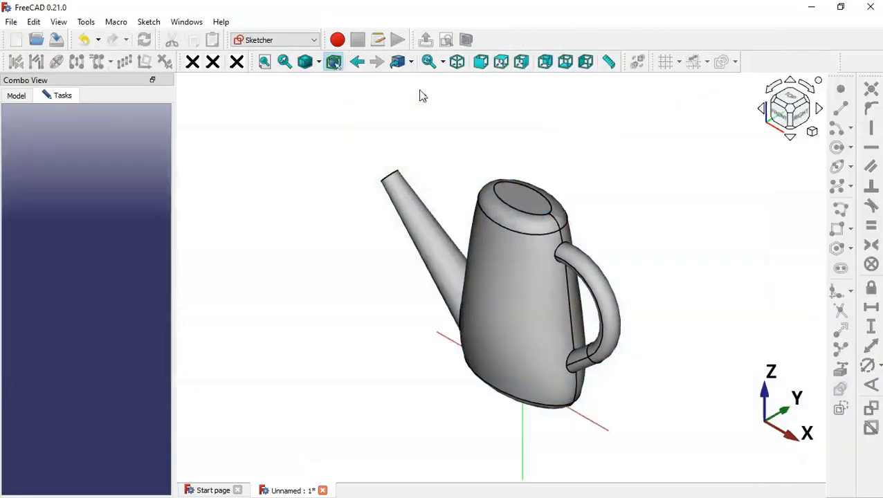
pyautogui.click(466, 40)
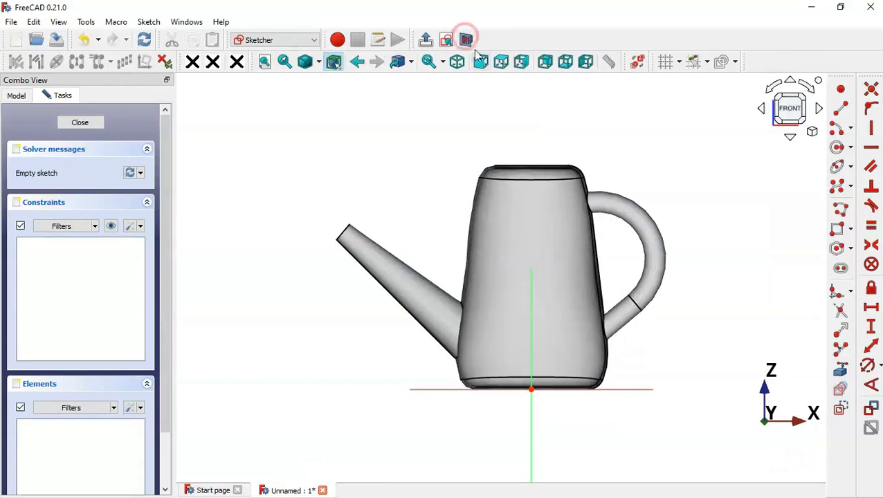
pyautogui.scroll(5, 592, 166)
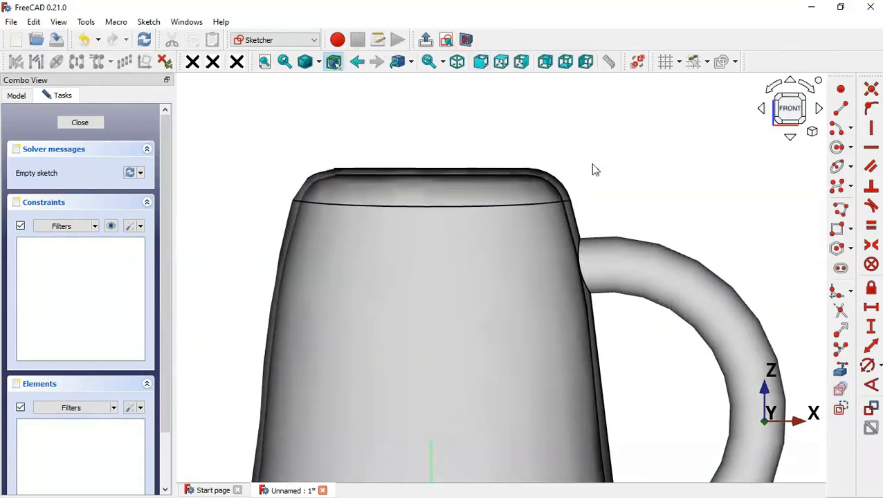
# - Sketch a centre-point arc dipping into the can's top edge and compare it with the opening in the 111.pdf drawing
pyautogui.click(839, 128)
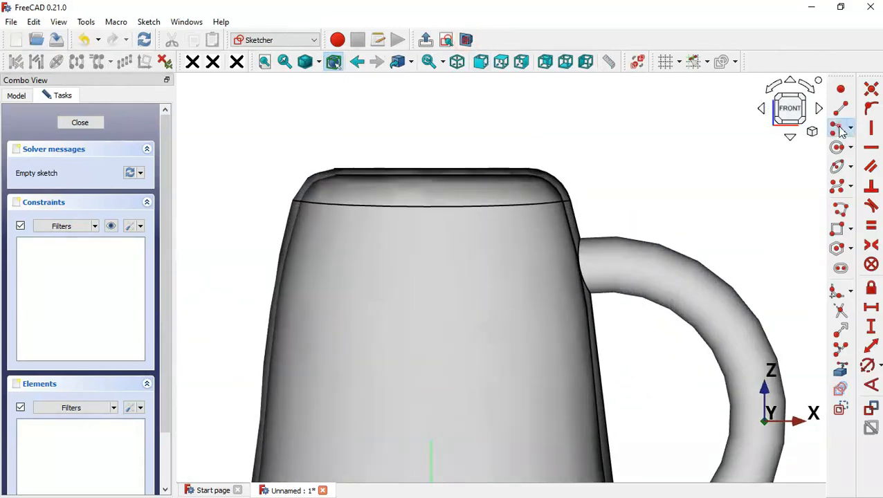
pyautogui.click(496, 115)
pyautogui.click(422, 136)
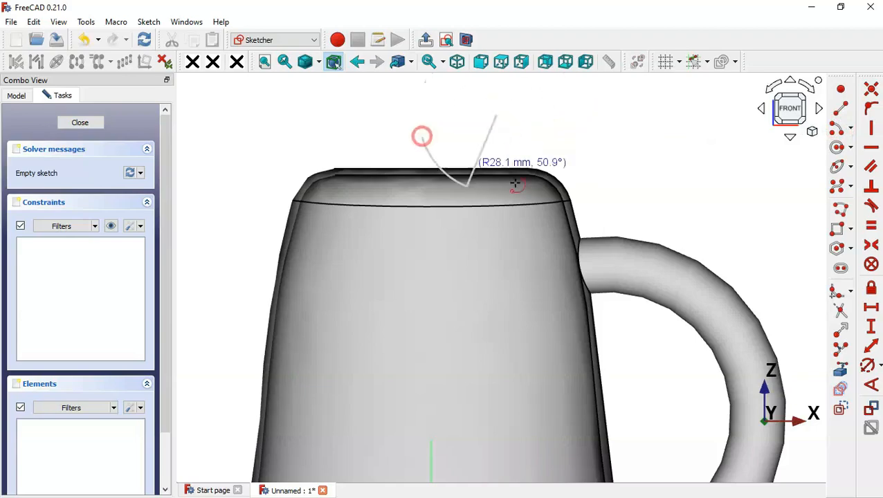
pyautogui.click(631, 193)
pyautogui.hotkey('alt', 'Tab')
pyautogui.keyDown('ctrl'); pyautogui.scroll(2, 571, 163); pyautogui.keyUp('ctrl')
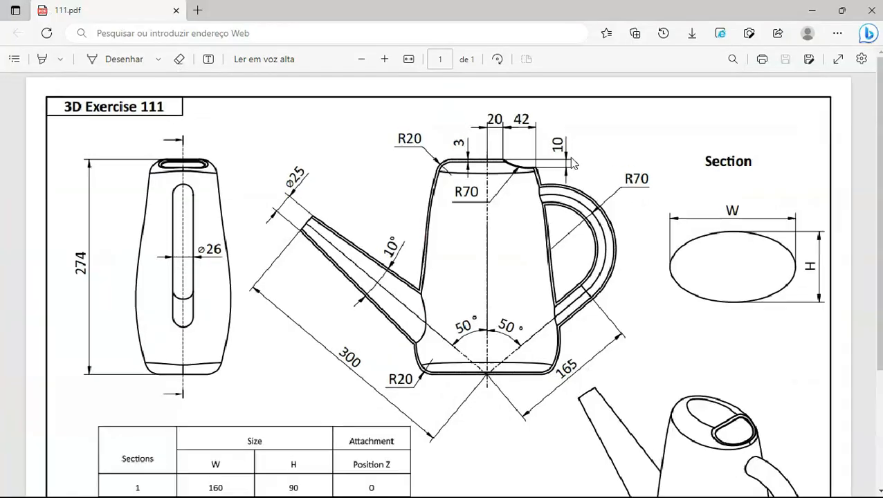
pyautogui.hotkey('alt', 'Tab')
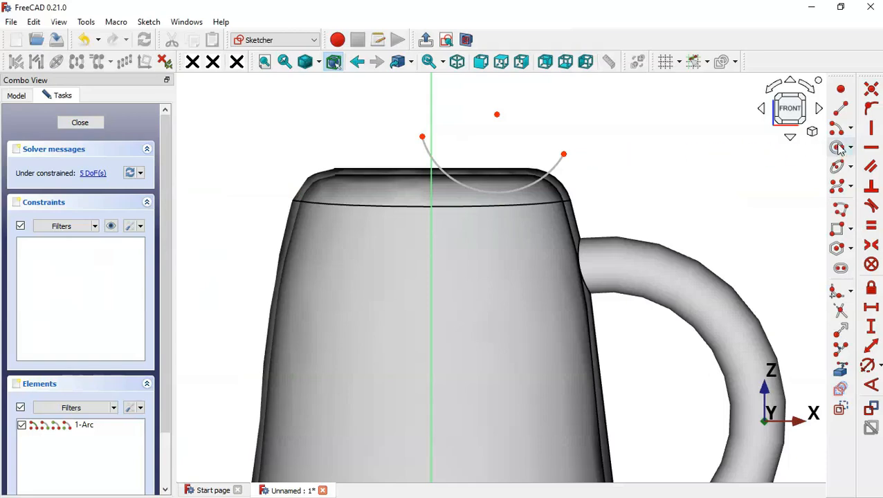
# - Close the arc with a polyline of a vertical line about 25 mm long and an upper line, and constrain the upper line horizontal
pyautogui.click(840, 209)
pyautogui.click(564, 153)
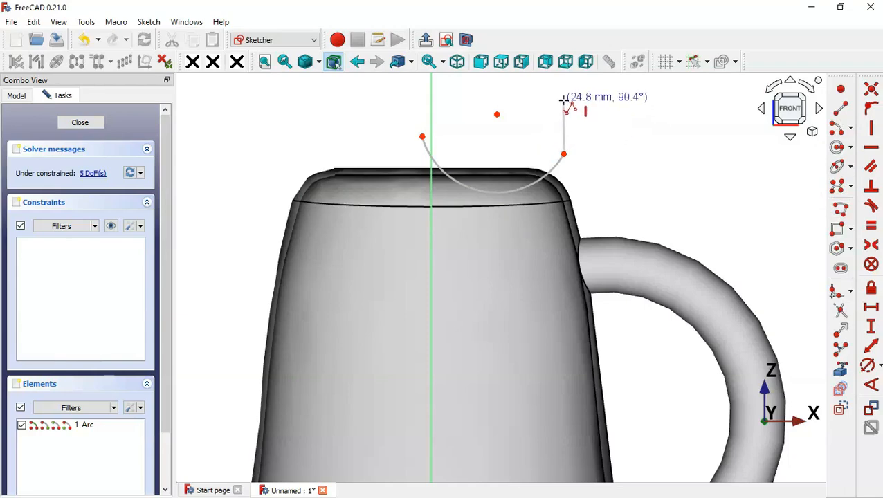
pyautogui.click(564, 100)
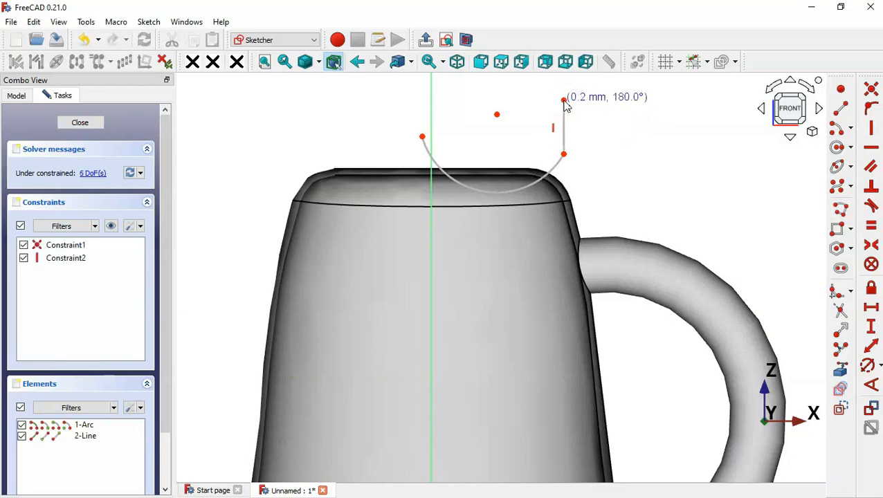
pyautogui.click(423, 137)
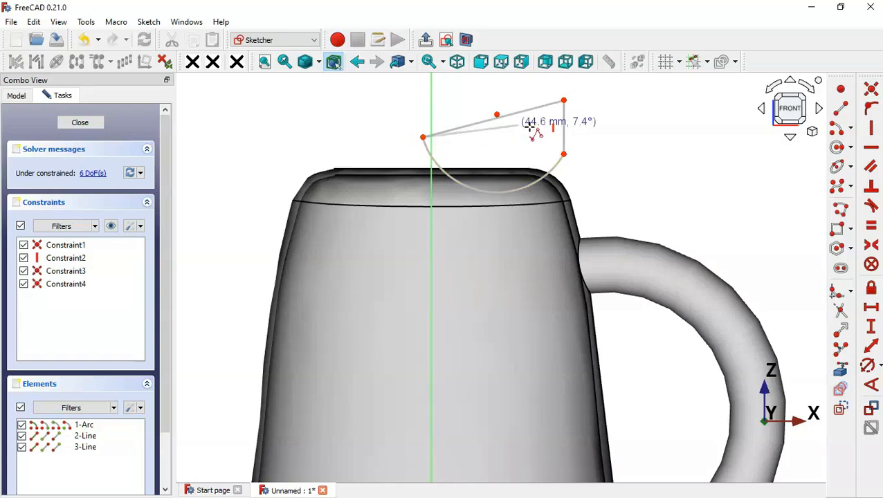
pyautogui.click(871, 149)
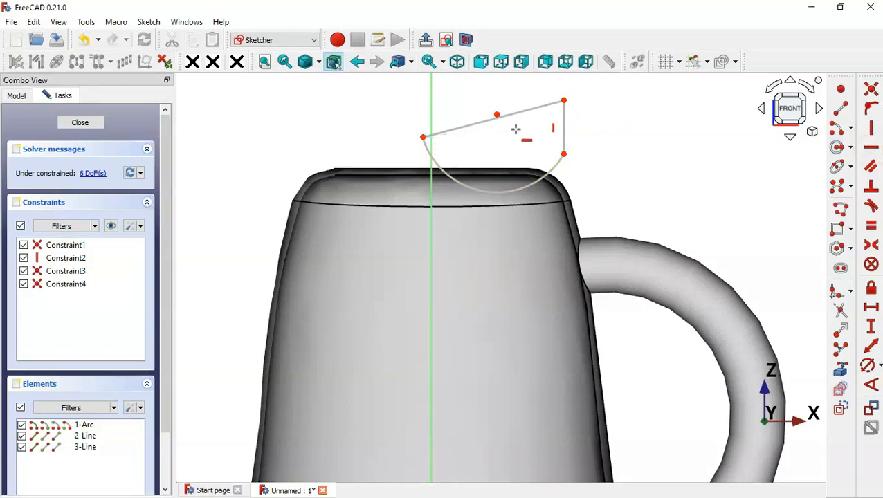
pyautogui.click(527, 111)
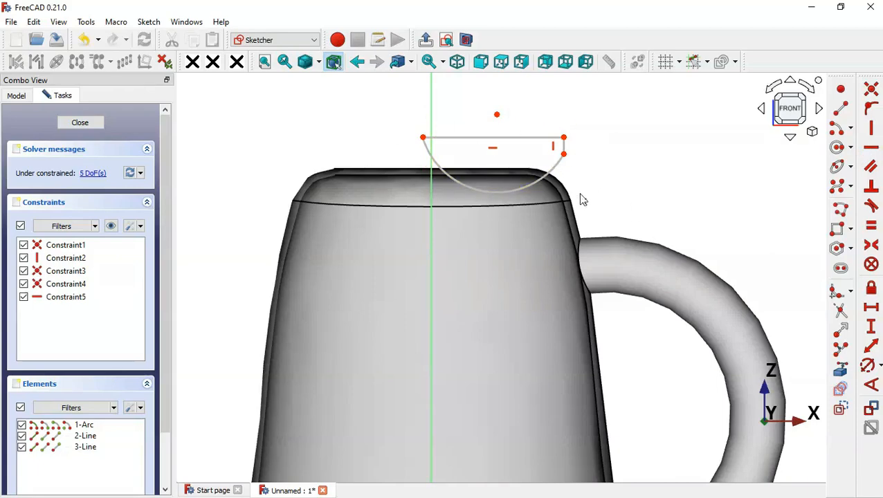
# - Check the opening's horizontal dimensions in the 111.pdf drawing and move the profile's left endpoint to the handle side of the vertical axis
pyautogui.hotkey('alt', 'Tab')
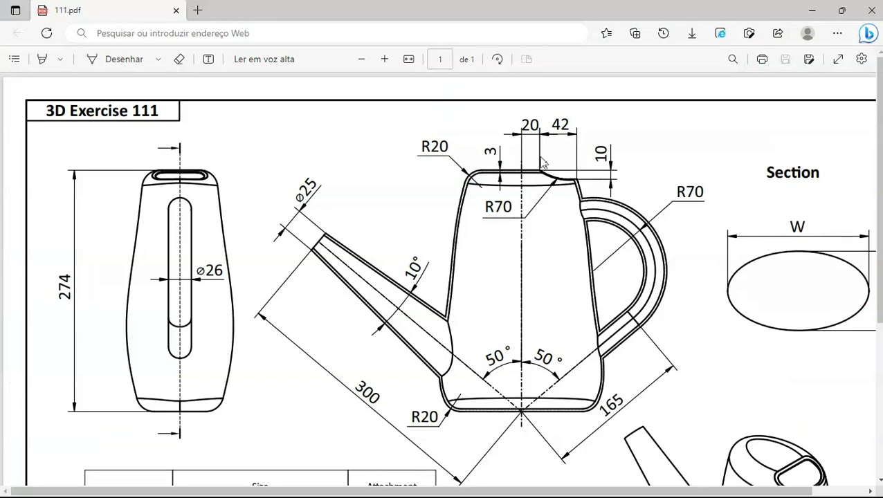
pyautogui.hotkey('alt', 'Tab')
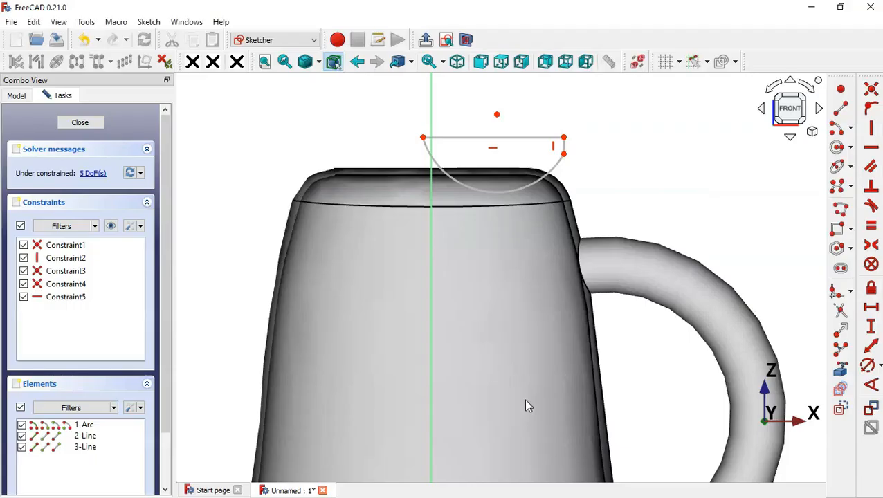
pyautogui.click(871, 309)
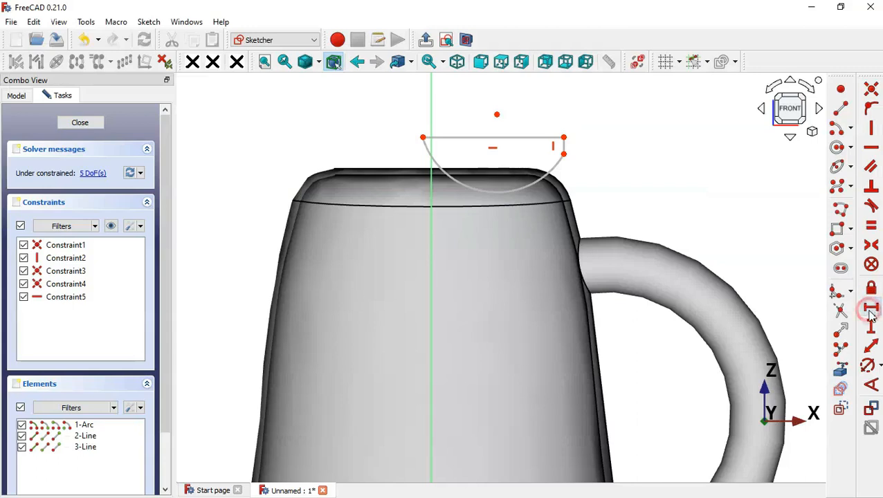
pyautogui.rightClick(422, 136)
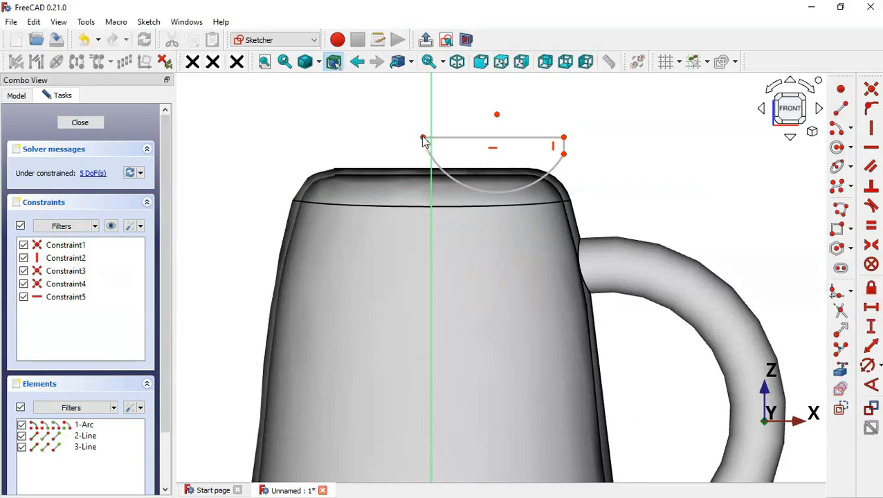
pyautogui.moveTo(423, 138); pyautogui.dragTo(450, 136)
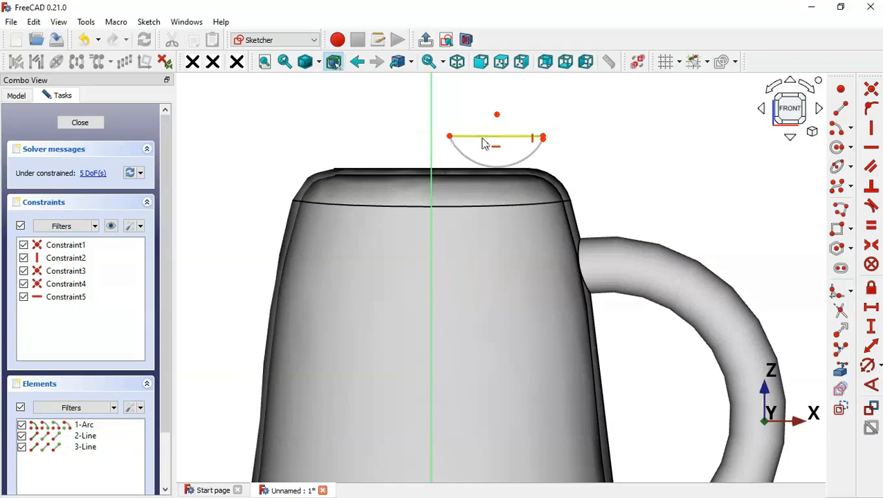
# - Constrain the horizontal distance between the profile's left endpoint and the sketch origin to 20 mm
pyautogui.click(872, 308)
pyautogui.click(448, 136)
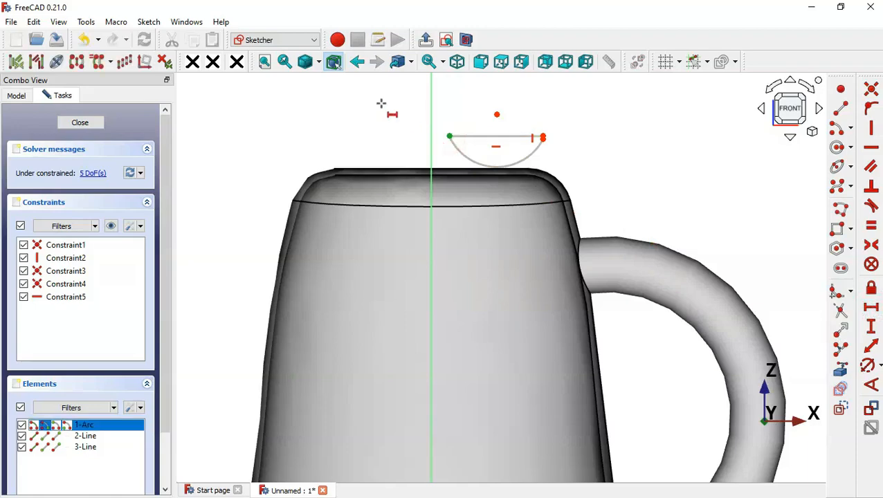
pyautogui.scroll(-2, 381, 115)
pyautogui.scroll(-2, 449, 350)
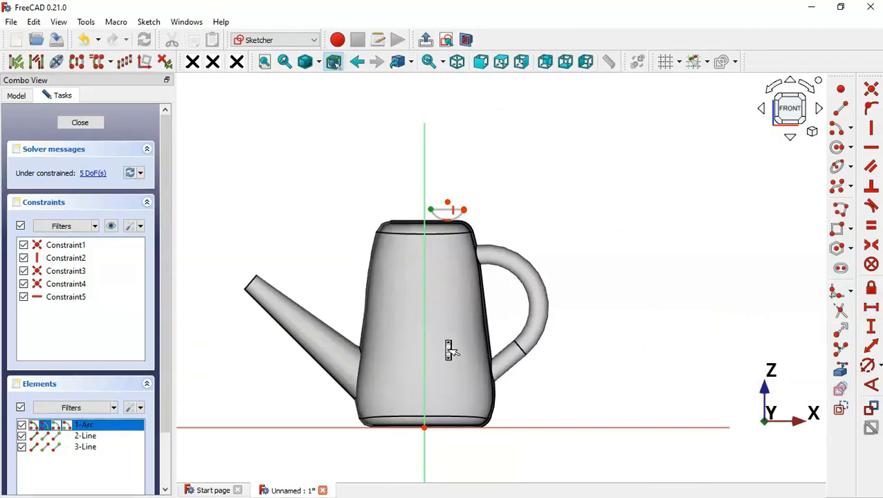
pyautogui.click(424, 425)
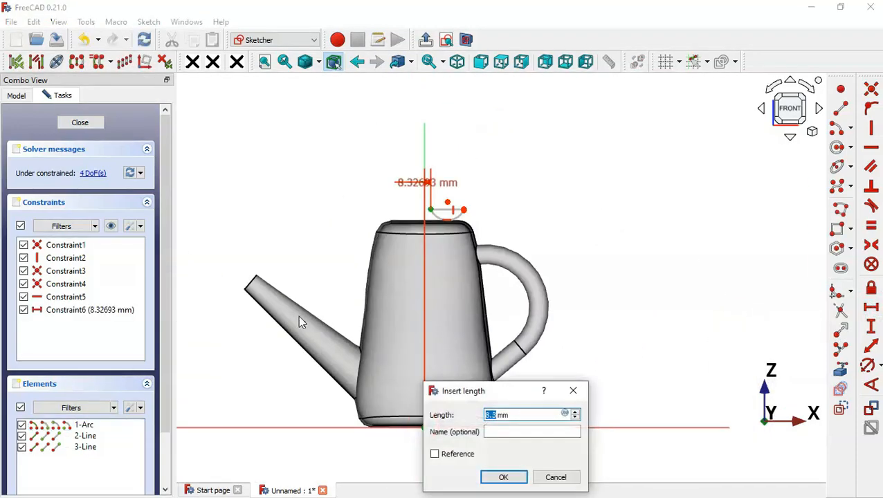
pyautogui.write('20')
pyautogui.press('Return')
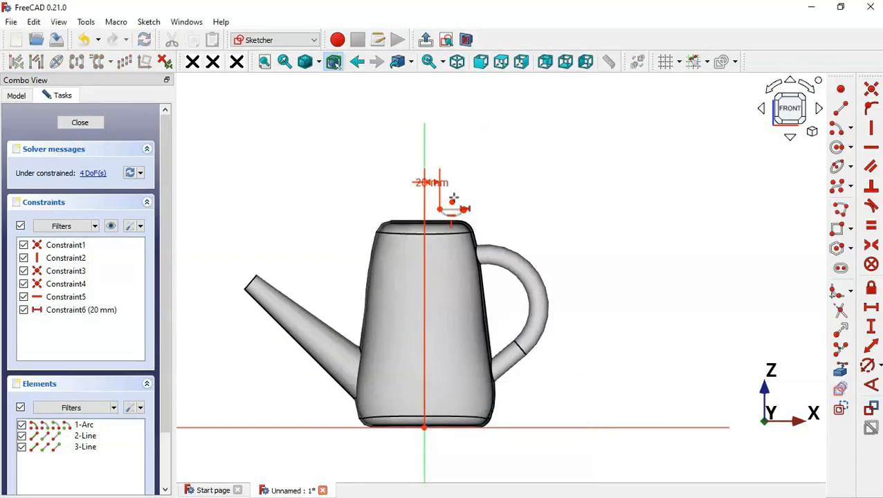
# - Check the opening's width in the 111.pdf drawing and constrain the profile's upper horizontal line to 42 mm
pyautogui.scroll(4, 456, 204)
pyautogui.hotkey('alt', 'Tab')
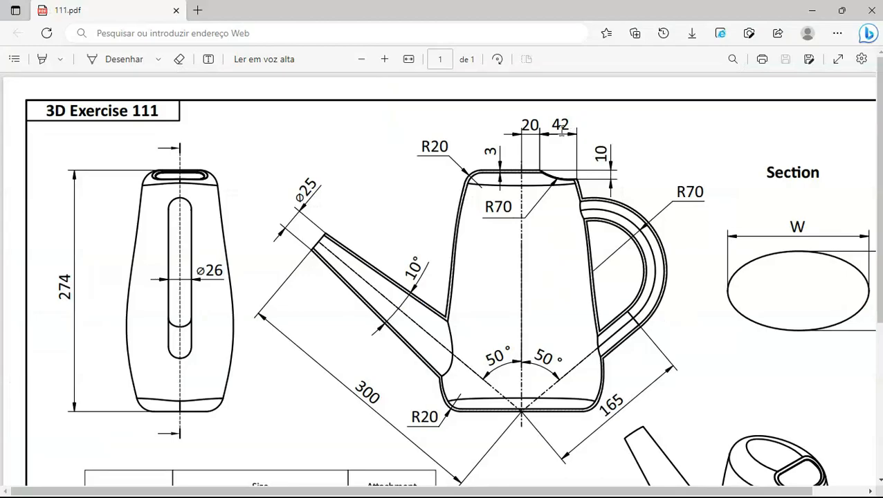
pyautogui.hotkey('alt', 'Tab')
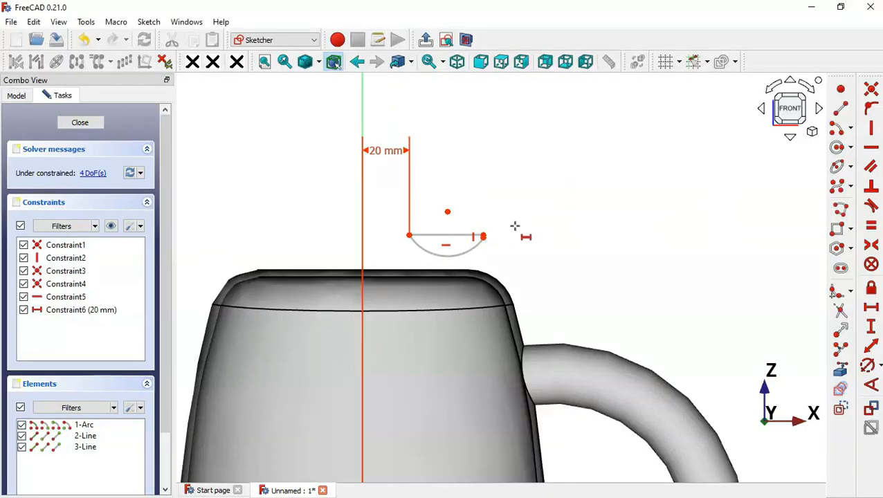
pyautogui.click(424, 236)
pyautogui.write('42')
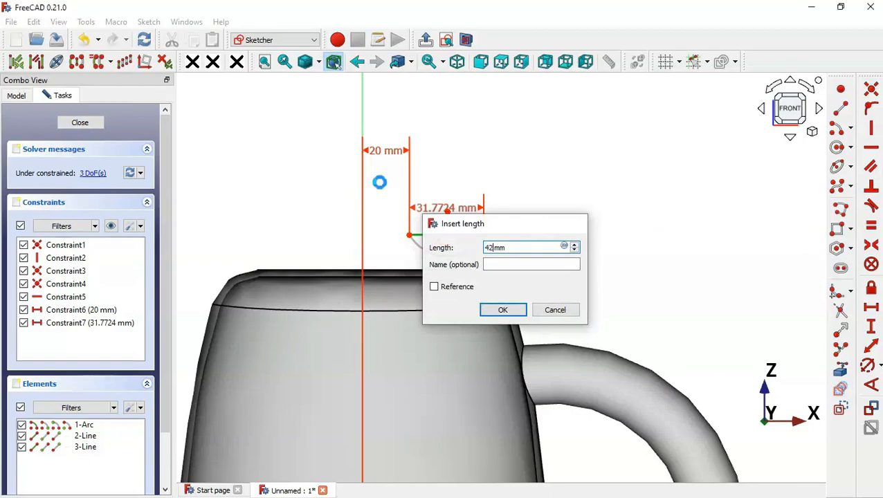
pyautogui.press('Return')
# - Check the opening's depth in the 111.pdf drawing and constrain the profile's short vertical line to 10 mm
pyautogui.hotkey('alt', 'Tab')
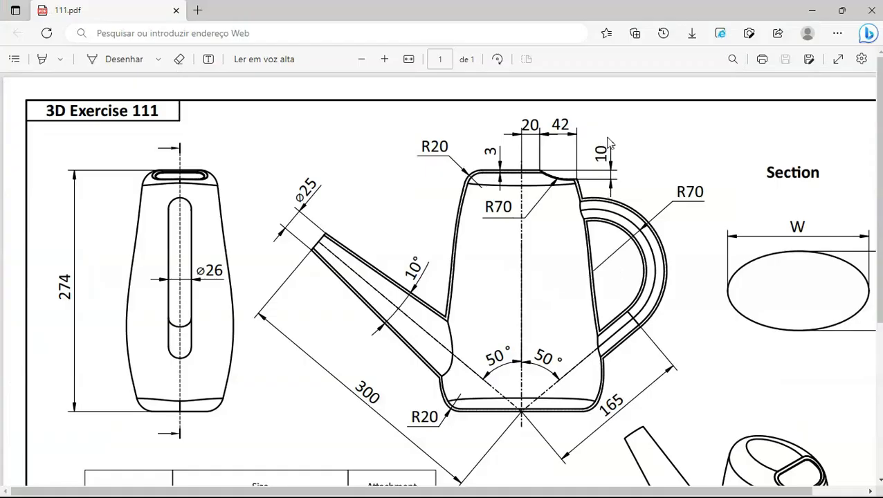
pyautogui.hotkey('alt', 'Tab')
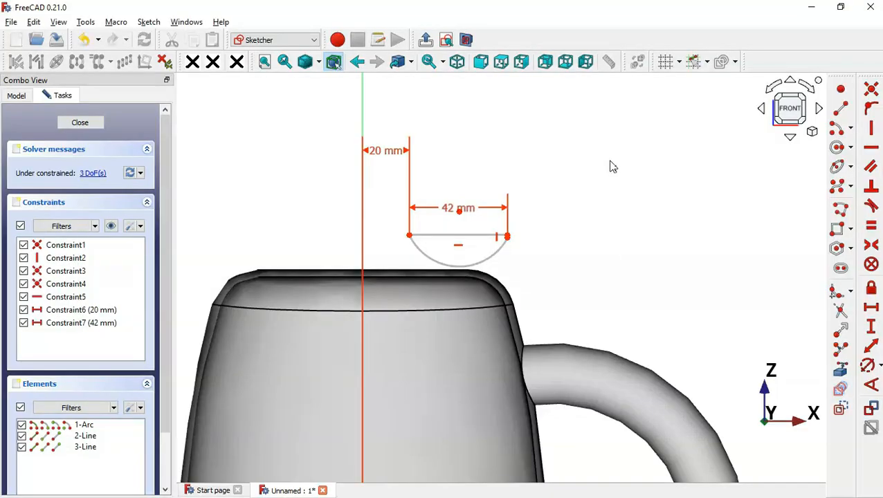
pyautogui.hotkey('alt', 'Tab')
pyautogui.hotkey('alt', 'Tab')
pyautogui.click(870, 329)
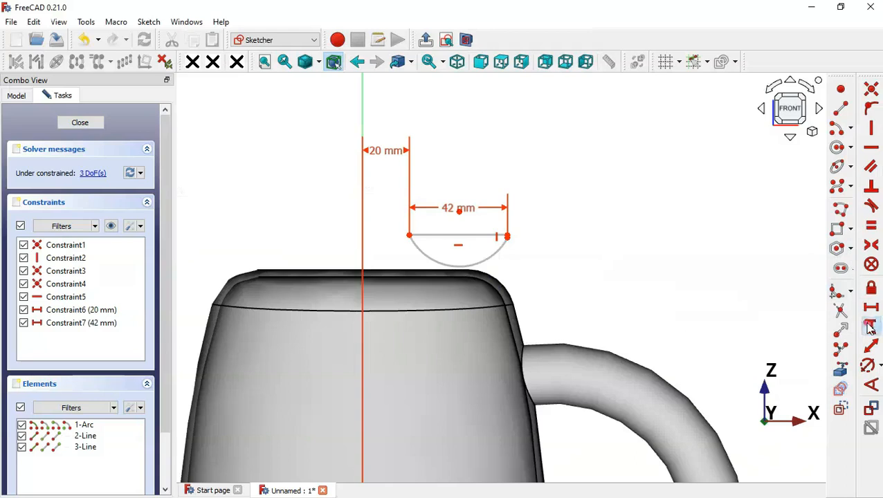
pyautogui.scroll(5, 498, 234)
pyautogui.scroll(3, 498, 235)
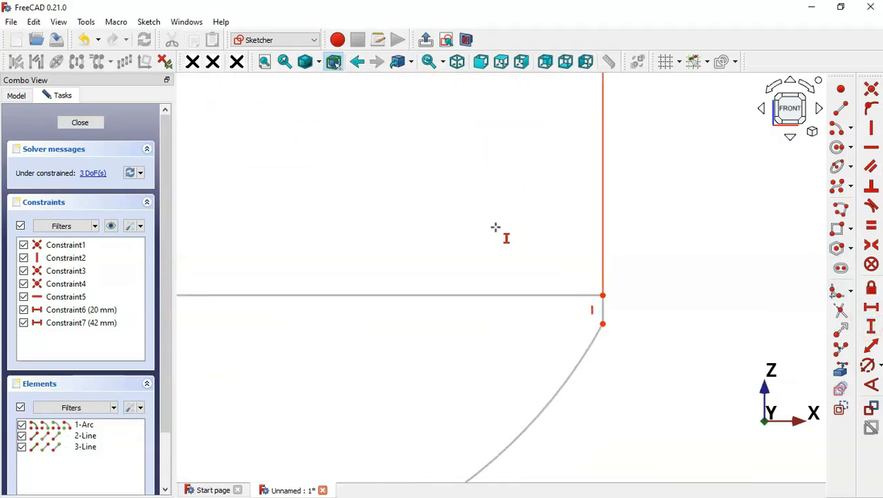
pyautogui.click(603, 315)
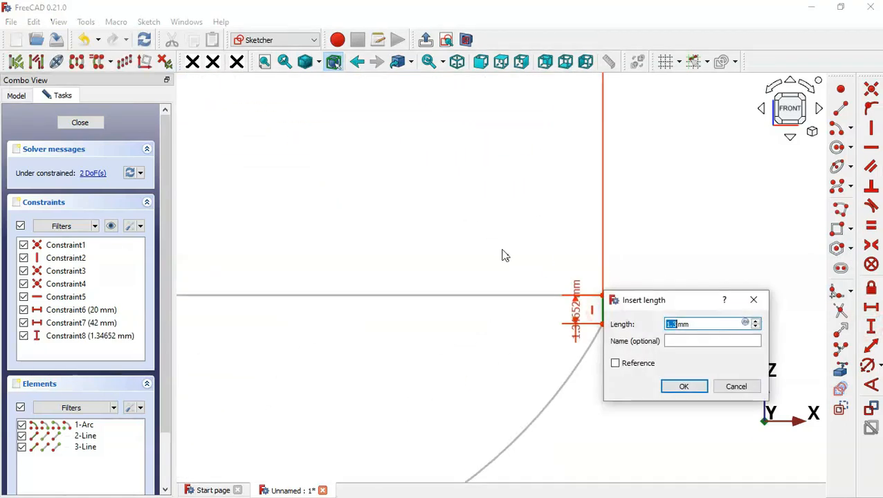
pyautogui.write('10')
pyautogui.press('Return')
pyautogui.scroll(-4, 500, 261)
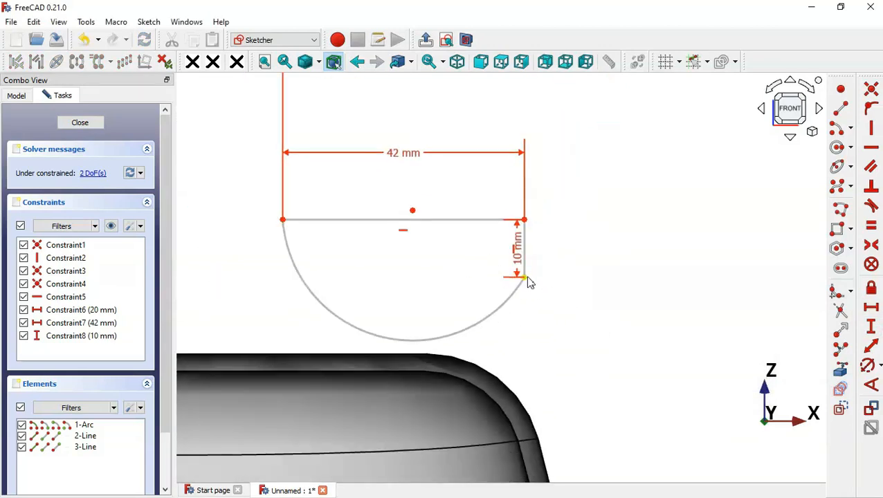
# - Check the can's height in the 111.pdf drawing and constrain the vertical distance from the profile's upper-left endpoint to the sketch origin to 274 mm
pyautogui.moveTo(528, 281); pyautogui.dragTo(536, 364)
pyautogui.scroll(-5, 555, 279)
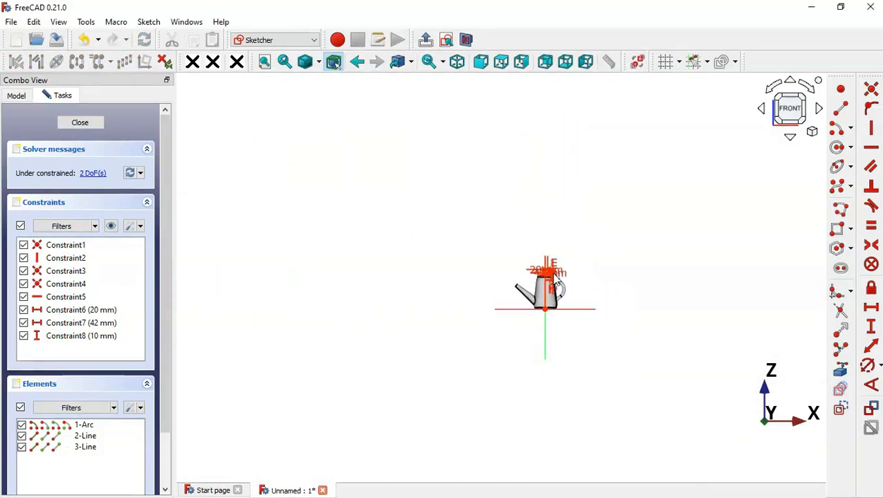
pyautogui.scroll(5, 555, 294)
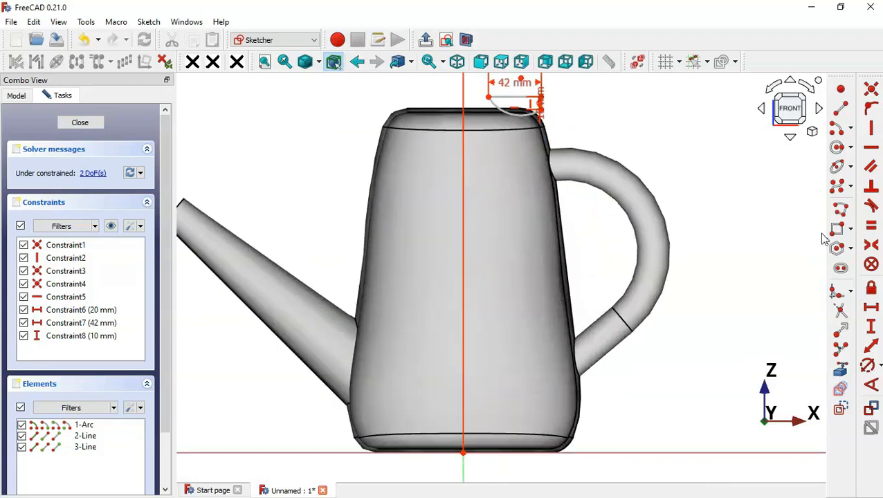
pyautogui.click(872, 327)
pyautogui.click(489, 97)
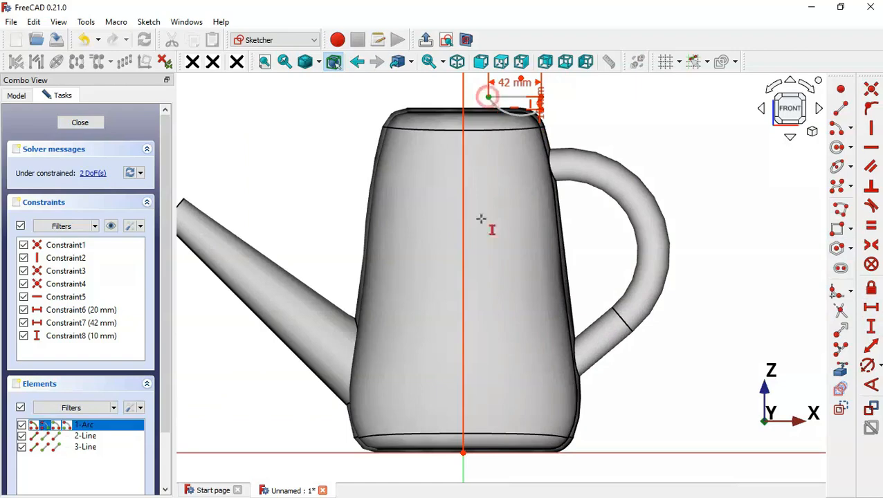
pyautogui.click(461, 456)
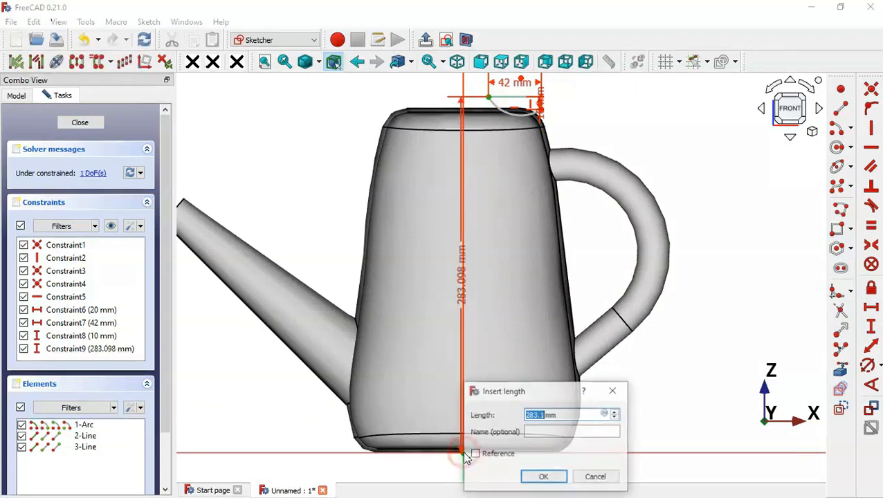
pyautogui.hotkey('alt', 'Tab')
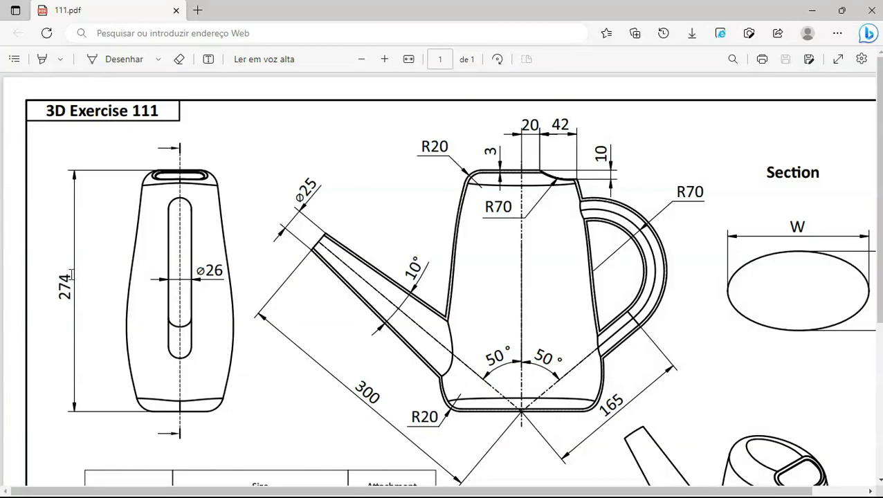
pyautogui.hotkey('alt', 'Tab')
pyautogui.write('2')
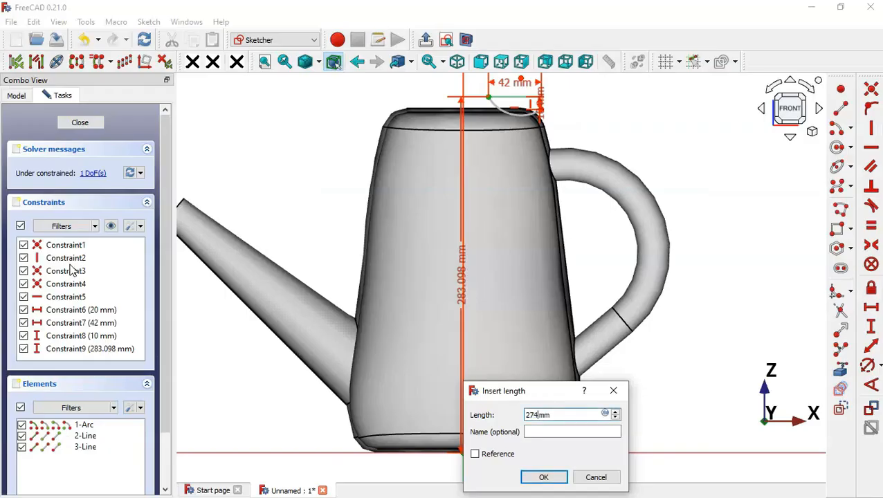
pyautogui.press('Return')
pyautogui.press('i')
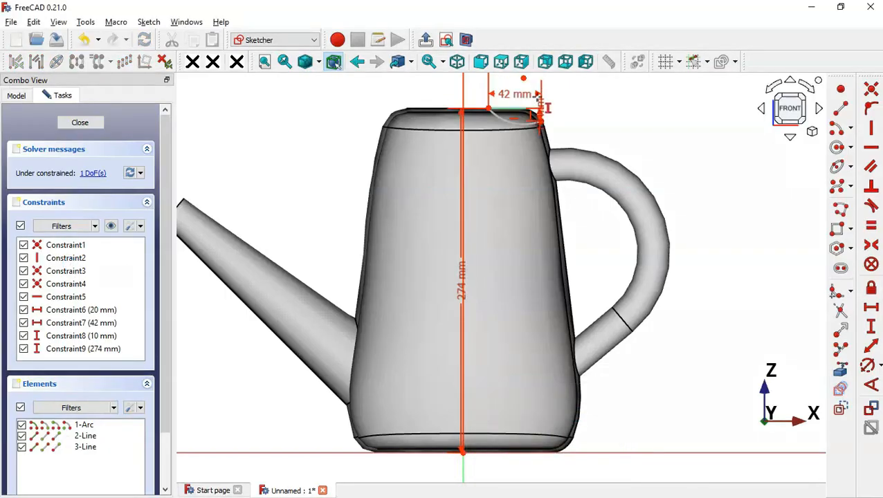
# - Check the opening's arc radius in the 111.pdf drawing, constrain the arc's radius to 70 mm and leave the sketch
pyautogui.scroll(5, 544, 88)
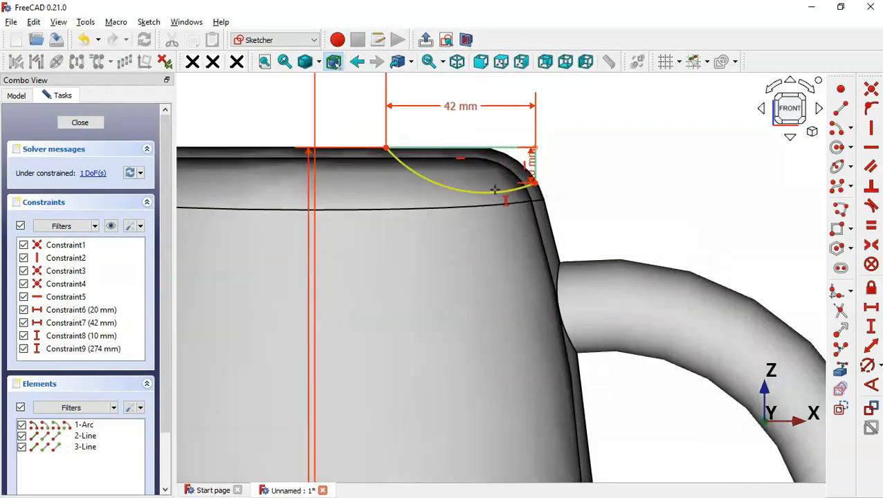
pyautogui.scroll(3, 498, 192)
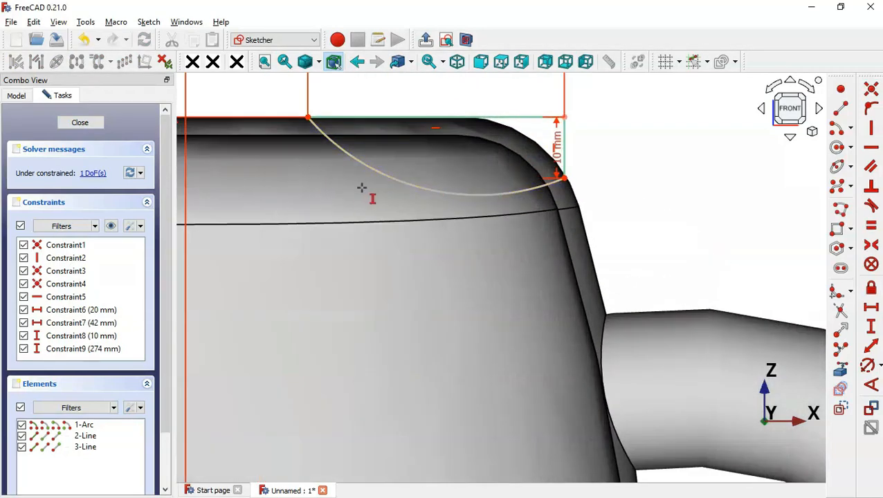
pyautogui.hotkey('alt', 'Tab')
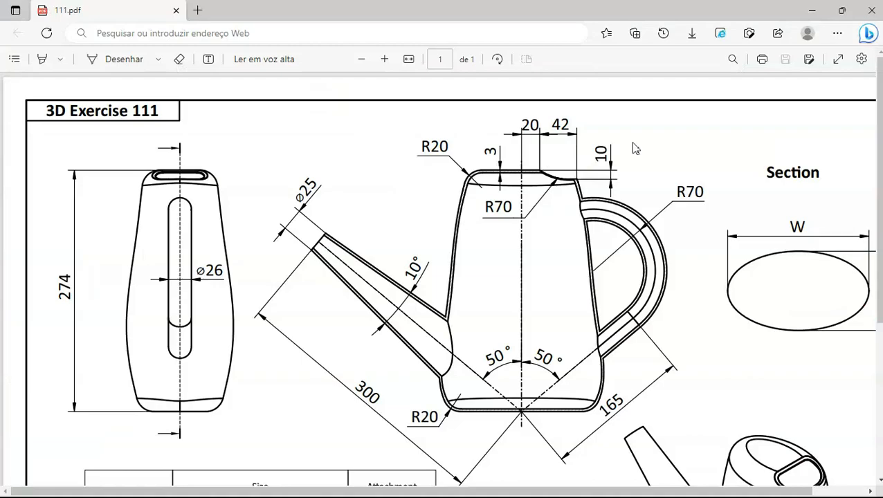
pyautogui.hotkey('alt', 'Tab')
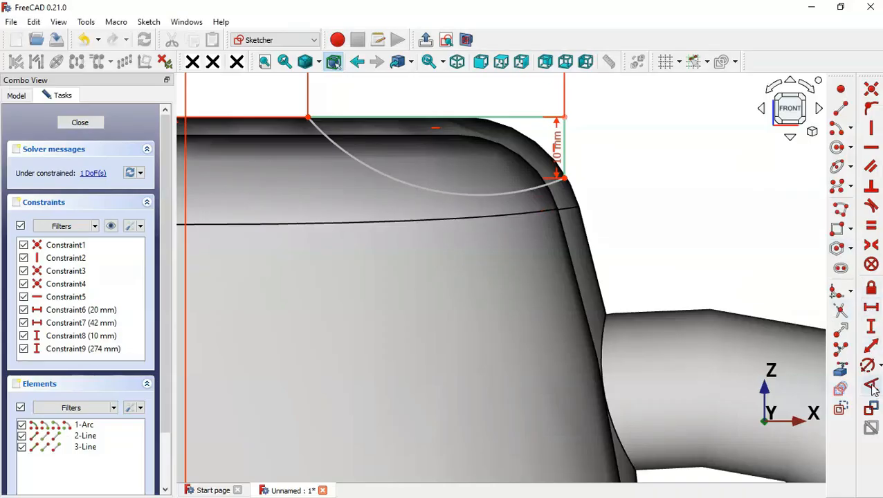
pyautogui.click(868, 364)
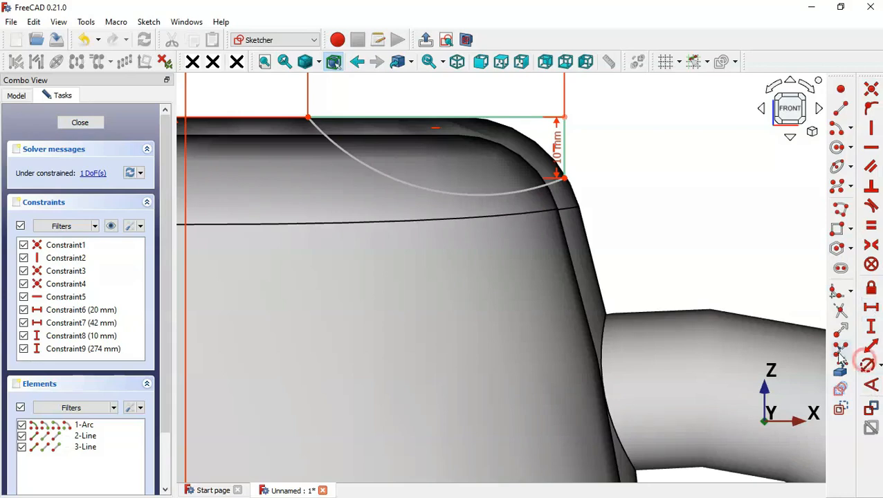
pyautogui.click(478, 195)
pyautogui.write('70')
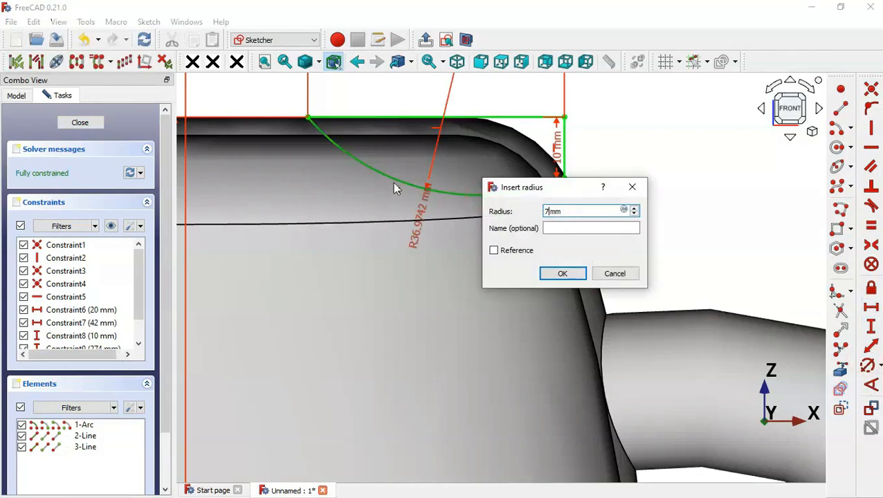
pyautogui.press('Return')
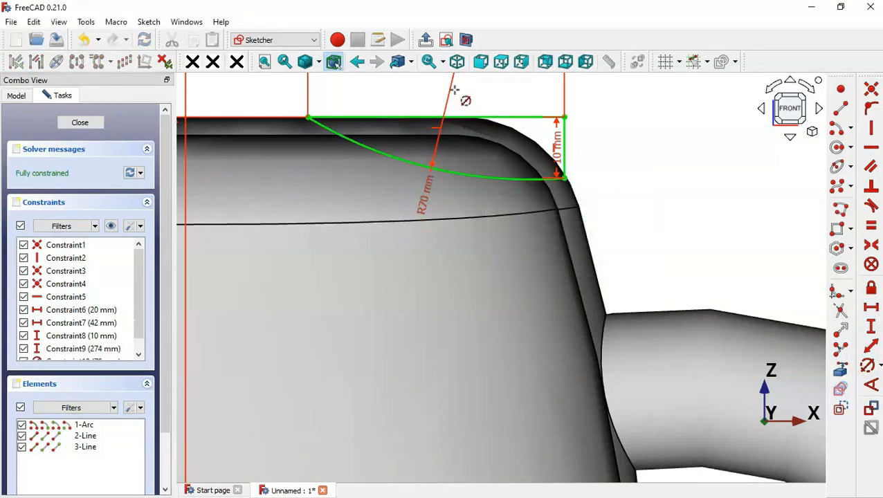
pyautogui.click(425, 39)
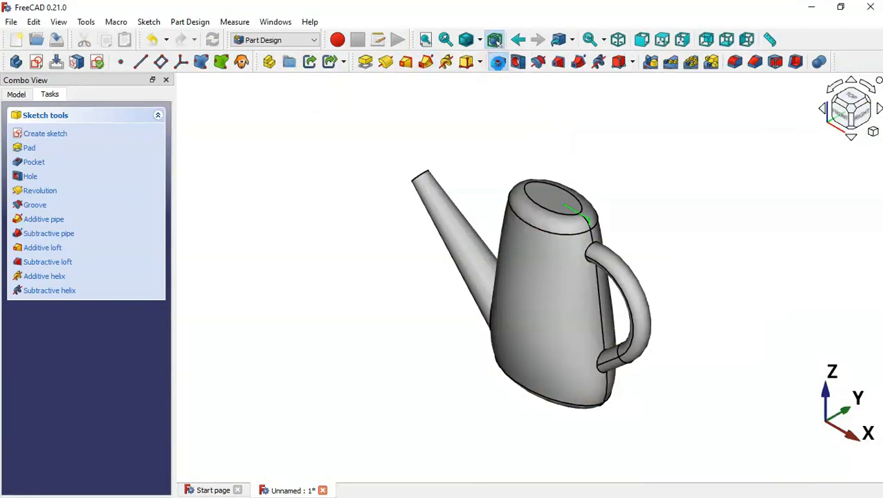
# - Pocket the opening profile through all, symmetric to the sketch plane, at the top of the can
pyautogui.click(497, 61)
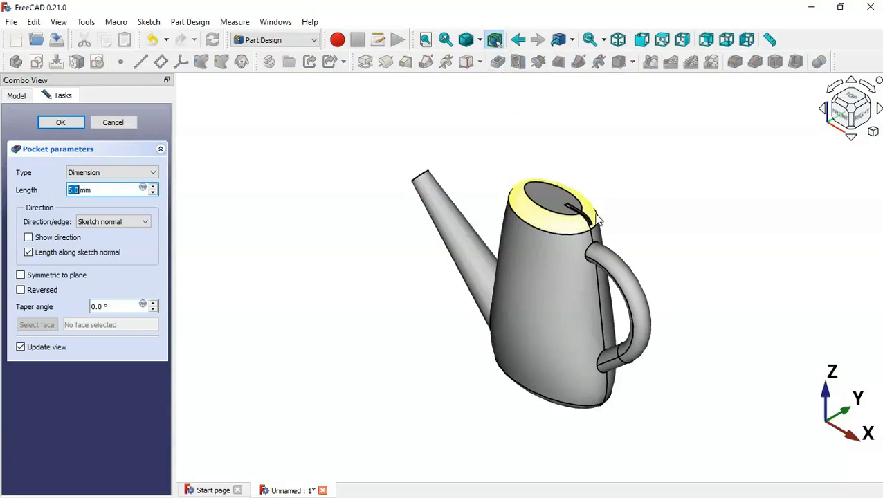
pyautogui.scroll(5, 599, 222)
pyautogui.scroll(3, 599, 222)
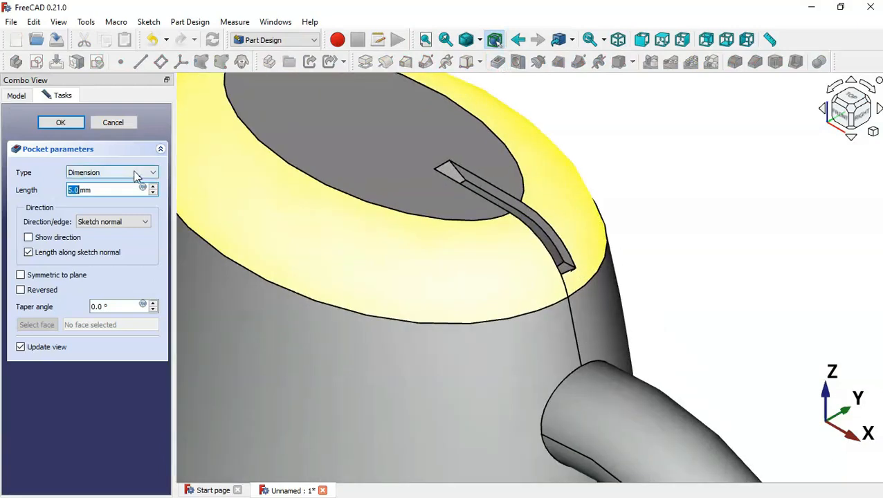
pyautogui.click(137, 174)
pyautogui.click(134, 191)
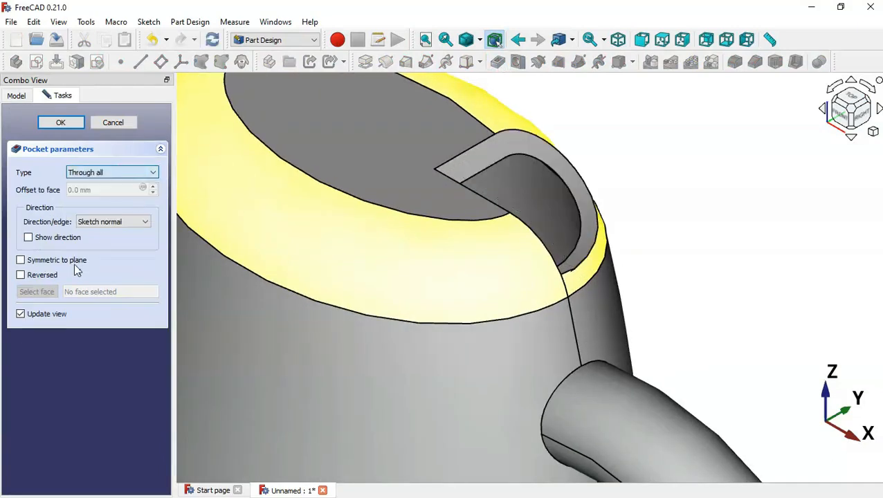
pyautogui.click(74, 264)
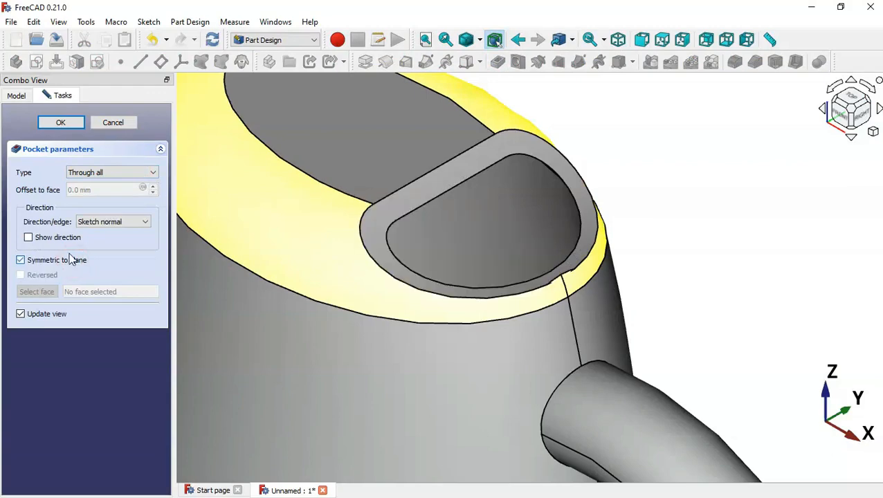
pyautogui.click(62, 122)
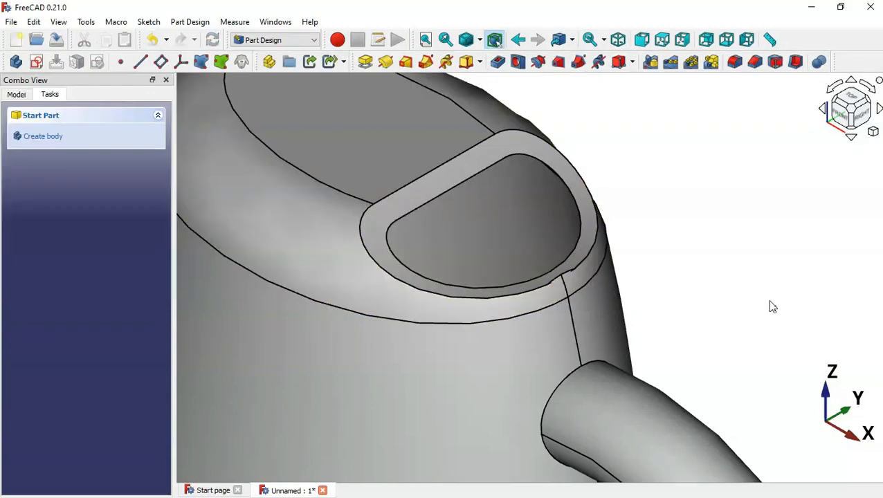
# - Examine the cut opening and the solid spout from several angles and compare them with the 111.pdf drawing
pyautogui.scroll(-5, 772, 307)
pyautogui.scroll(-1, 772, 310)
pyautogui.moveTo(588, 330); pyautogui.dragTo(586, 401, button='middle')
pyautogui.moveTo(741, 358); pyautogui.dragTo(753, 410, button='middle')
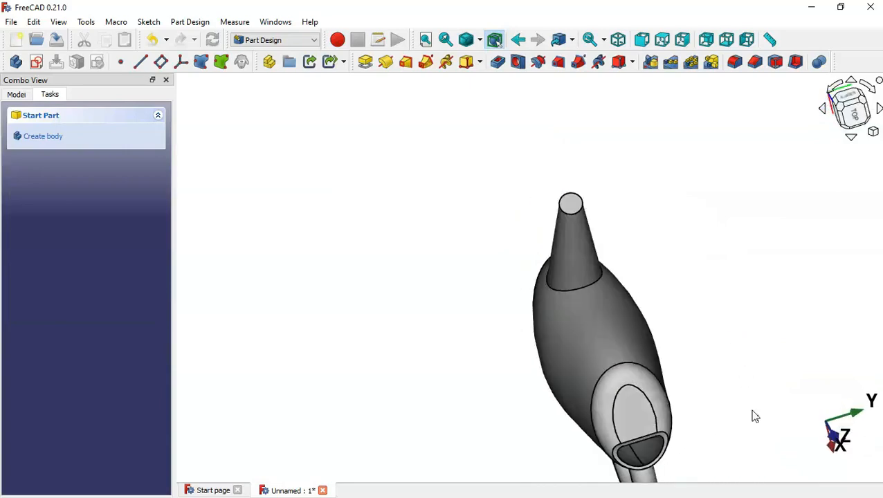
pyautogui.press('0')
pyautogui.press('v')
pyautogui.press('f')
pyautogui.hotkey('alt', 'Tab')
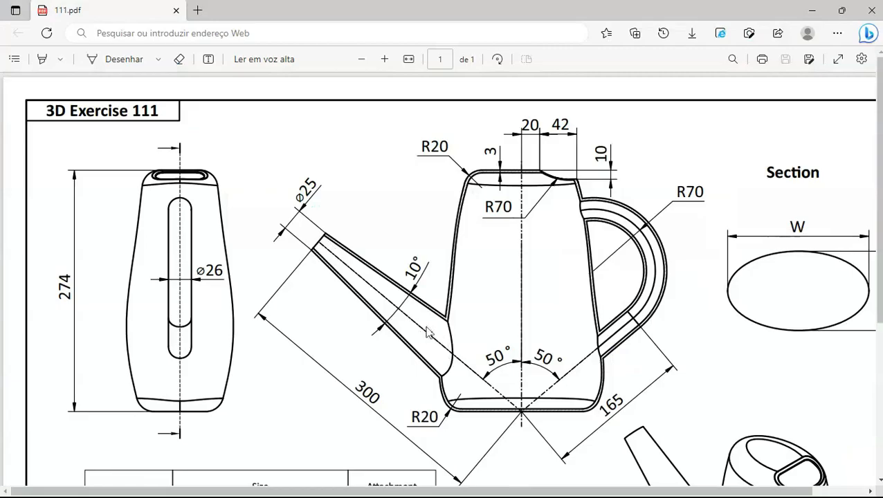
pyautogui.hotkey('alt', 'Tab')
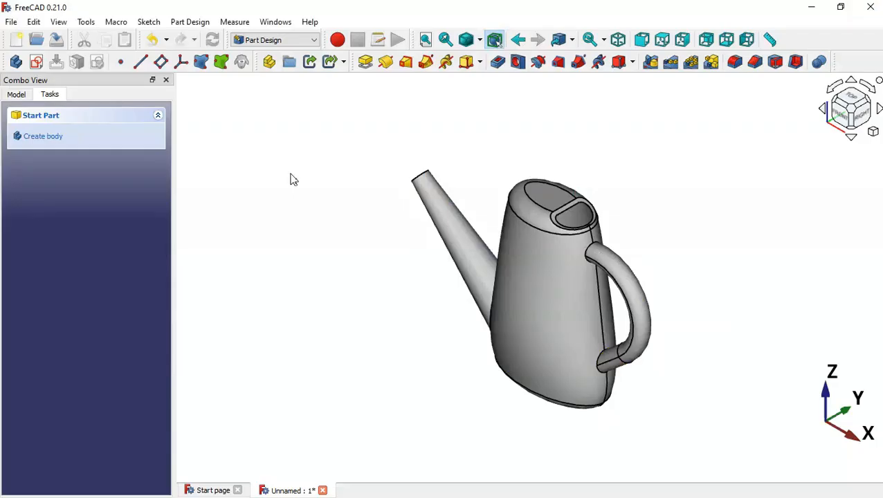
# - Expand the Revolution feature in the model tree and copy its Sketch006 using only the original selection, without dependencies
pyautogui.click(18, 94)
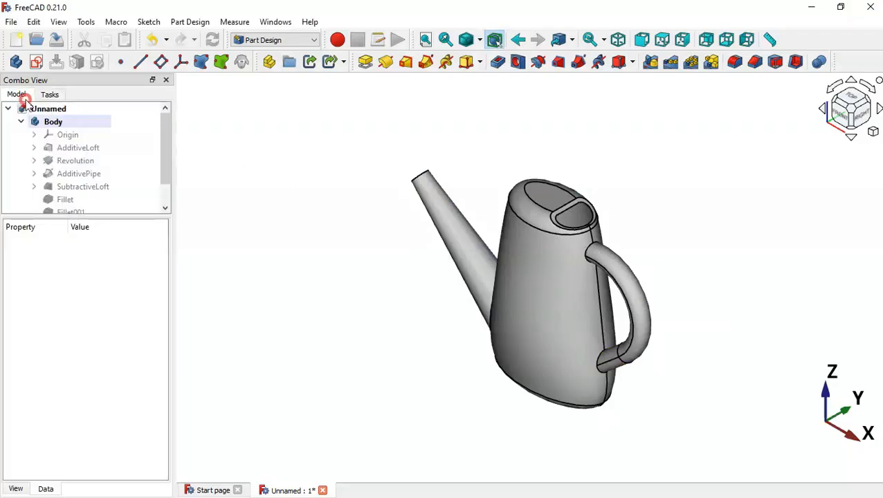
pyautogui.moveTo(136, 216); pyautogui.dragTo(151, 334)
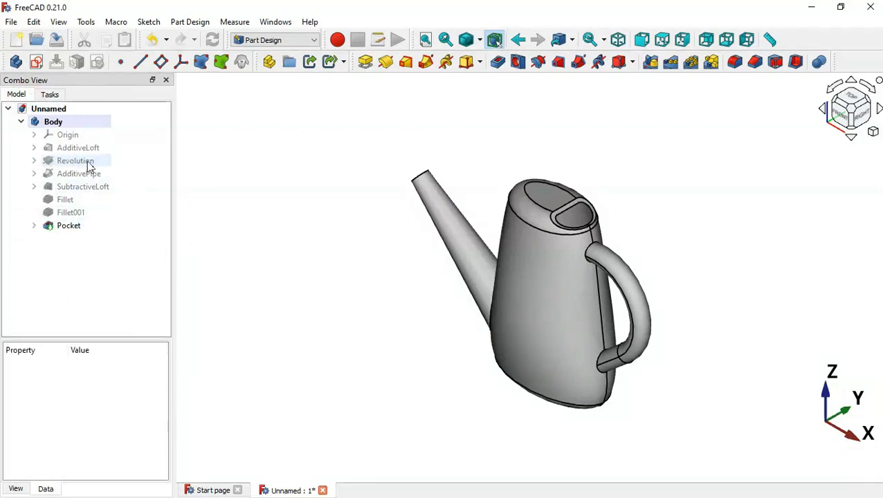
pyautogui.click(34, 161)
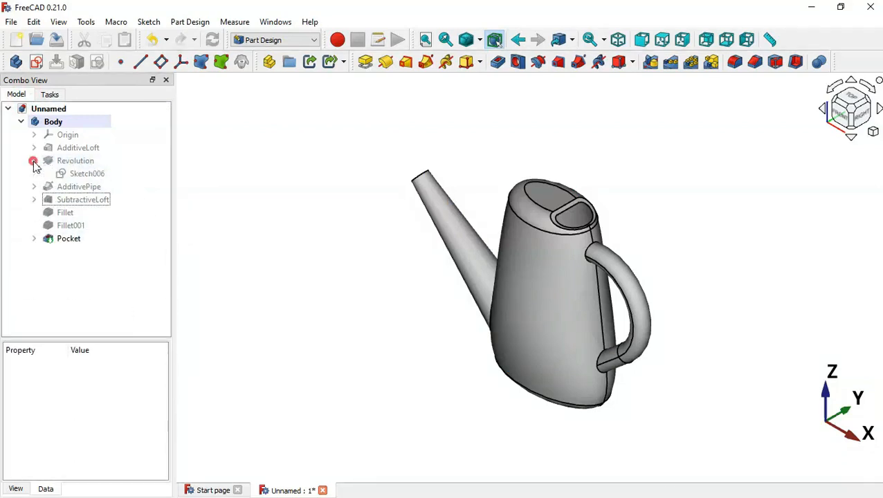
pyautogui.click(85, 174)
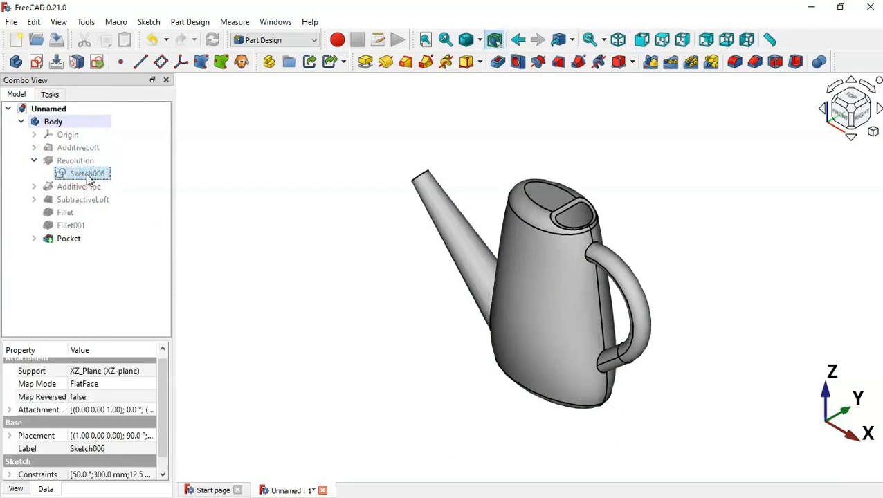
pyautogui.hotkey('ctrl', 'e')
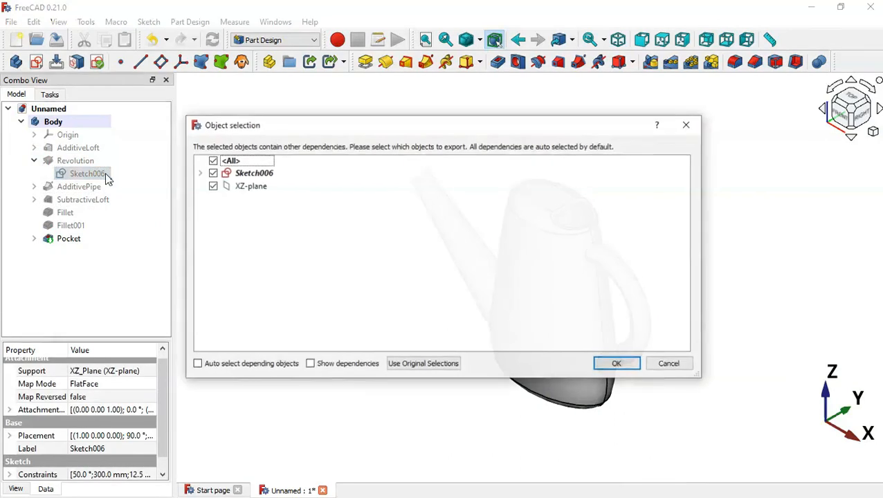
pyautogui.click(425, 364)
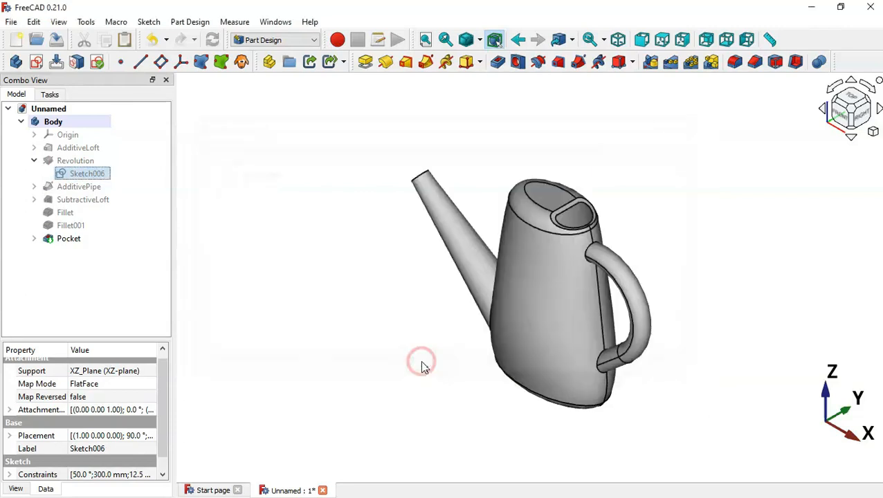
# - Paste the copied spout sketch into the document, make it visible and move it into the Body
pyautogui.click(103, 283)
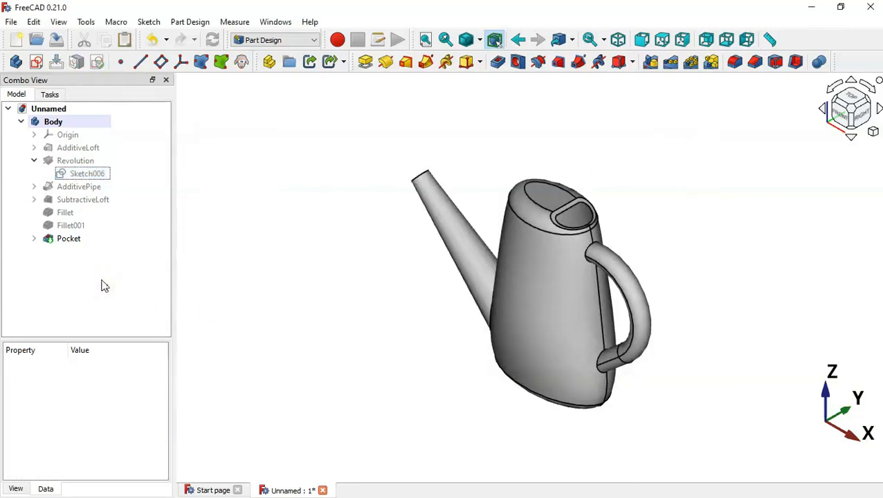
pyautogui.click(125, 42)
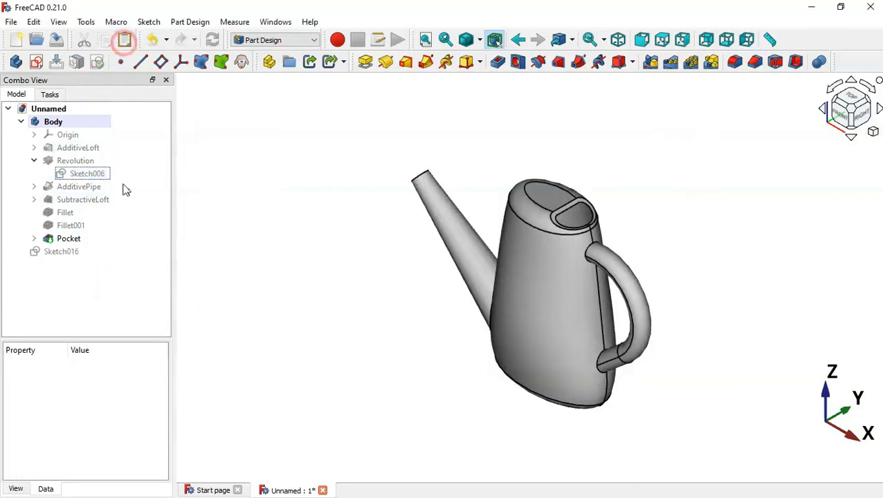
pyautogui.click(60, 253)
pyautogui.press('space')
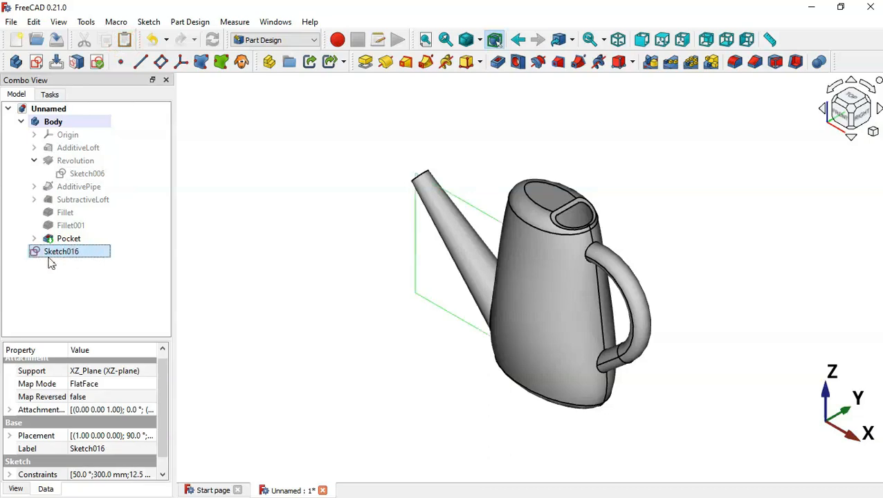
pyautogui.moveTo(54, 254)
pyautogui.mouseDown()
pyautogui.moveTo(87, 176)
pyautogui.moveTo(75, 117)
pyautogui.moveTo(85, 126)
pyautogui.mouseUp()
# - Set the half-width at the spout tip in the pasted sketch to 12.5-3 mm and leave the sketch
pyautogui.doubleClick(75, 254)
pyautogui.scroll(5, 345, 255)
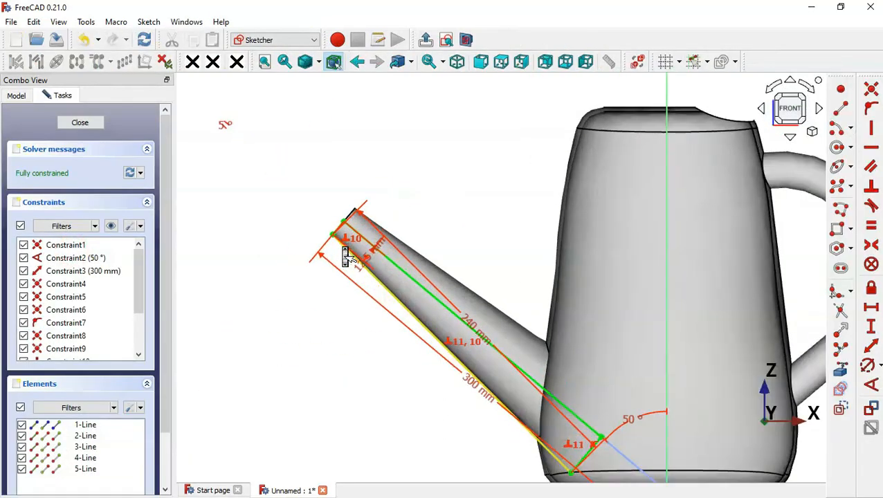
pyautogui.moveTo(385, 249); pyautogui.dragTo(293, 162)
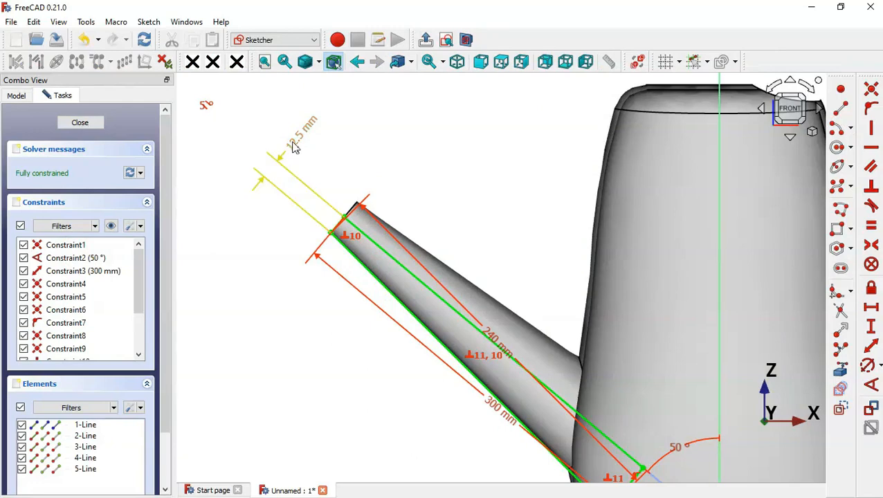
pyautogui.doubleClick(295, 142)
pyautogui.tripleClick(402, 156)
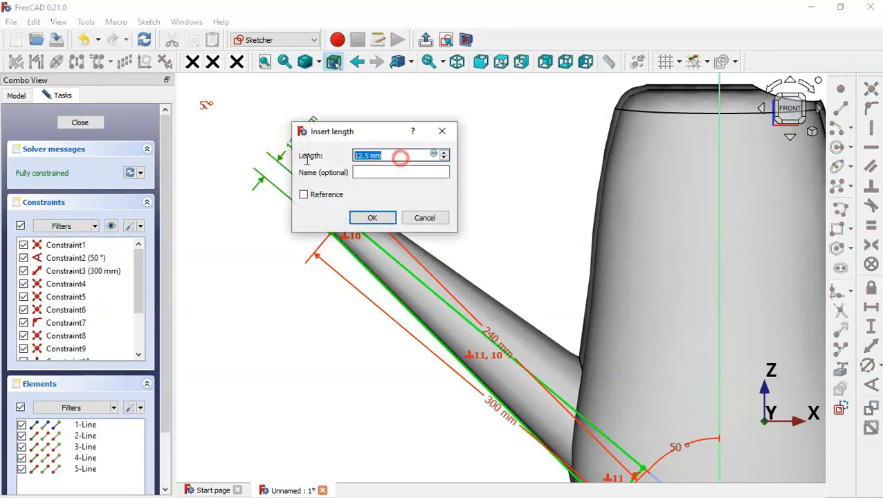
pyautogui.write('12')
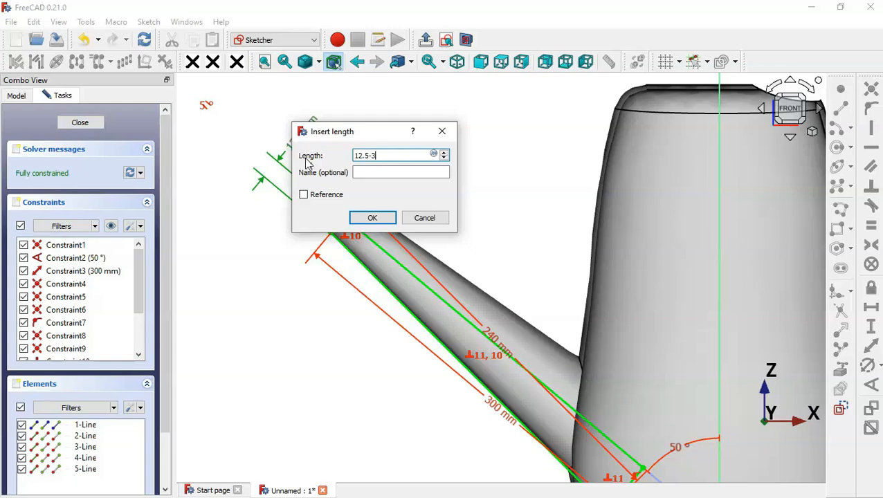
pyautogui.write('.5-3')
pyautogui.press('Return')
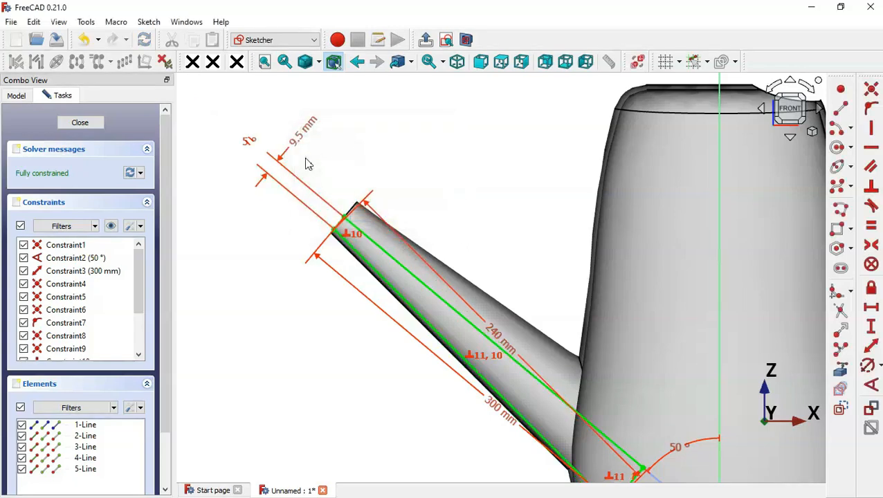
pyautogui.click(424, 39)
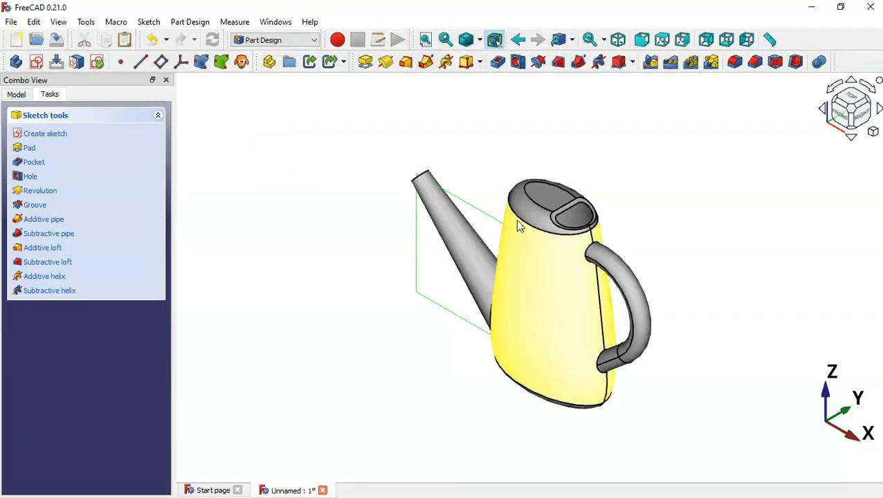
# - Hollow the spout with a 360° reversed Groove of the pasted sketch around Construction line 1
pyautogui.scroll(3, 519, 223)
pyautogui.moveTo(438, 197); pyautogui.dragTo(487, 251, button='middle')
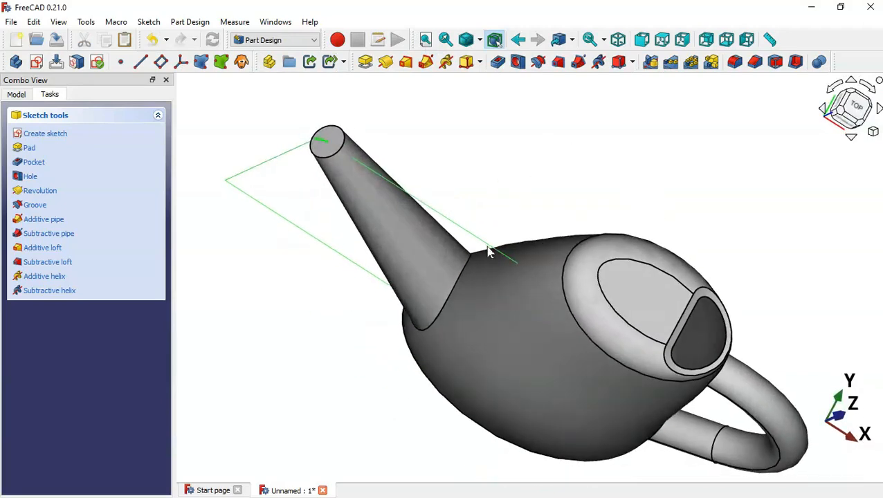
pyautogui.click(539, 63)
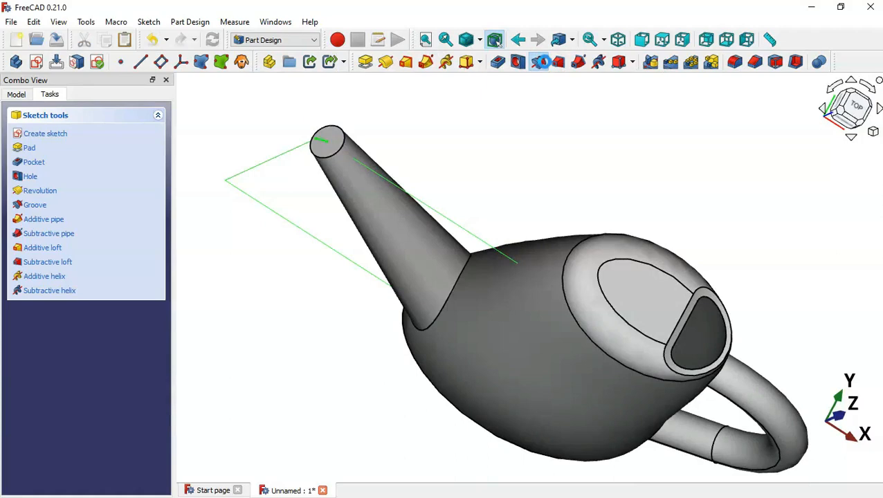
pyautogui.click(539, 63)
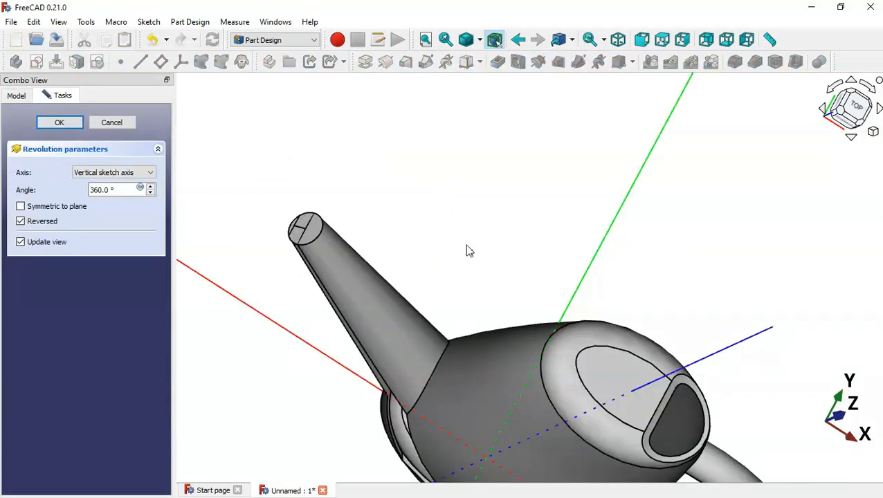
pyautogui.click(135, 174)
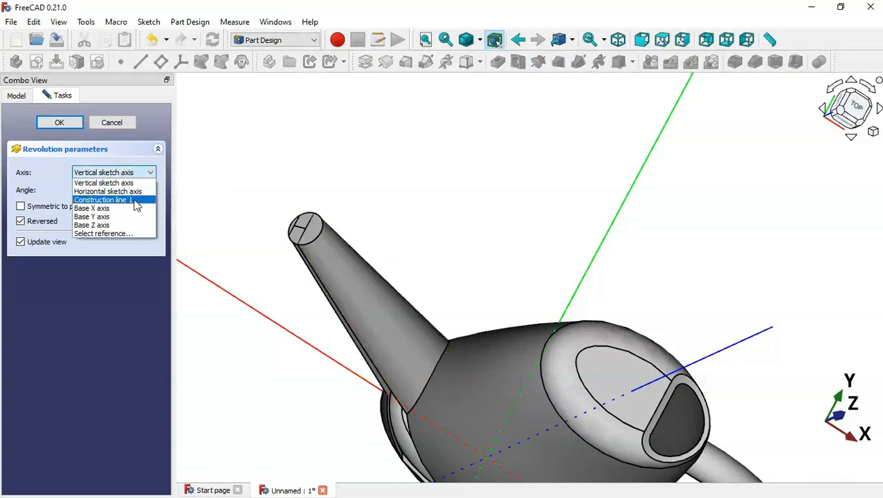
pyautogui.click(136, 201)
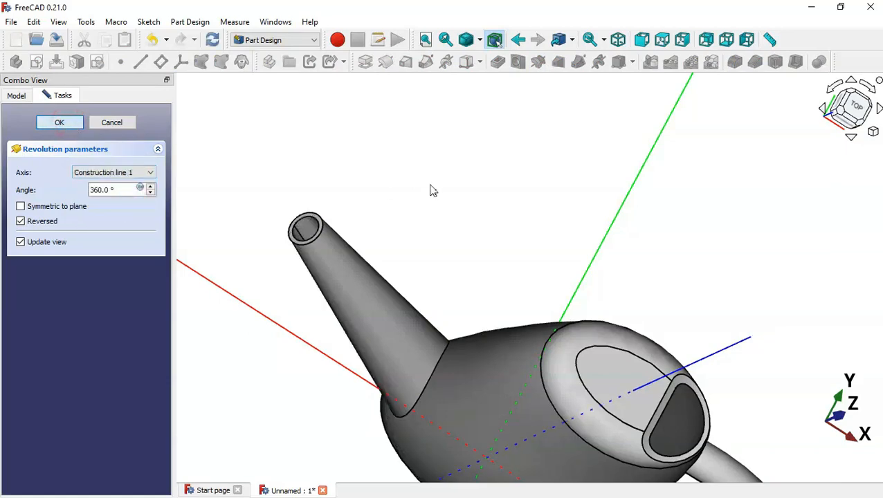
pyautogui.press('Return')
pyautogui.moveTo(432, 191); pyautogui.dragTo(403, 130, button='middle')
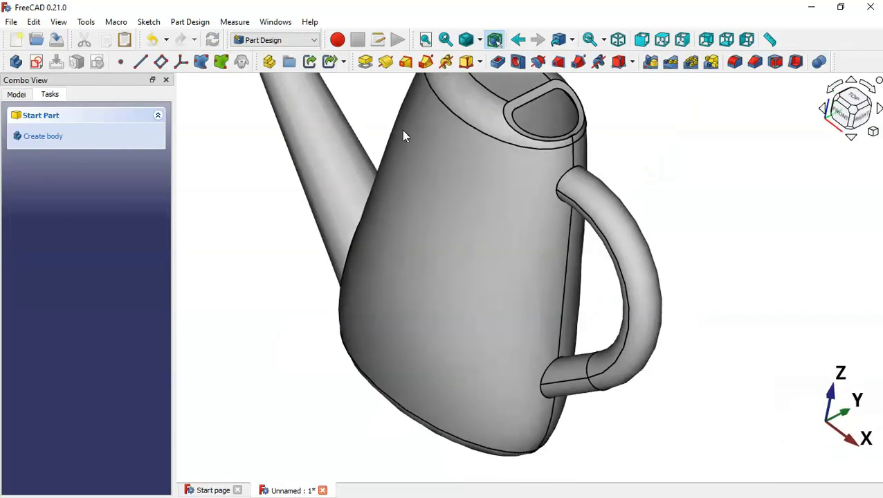
pyautogui.press('v')
pyautogui.press('f')
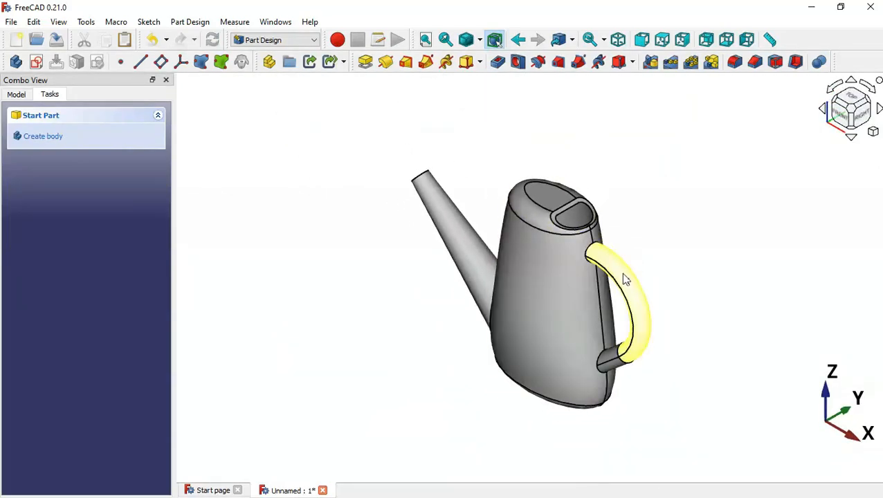
# - Check the handle in the 111.pdf drawing, and copy the AdditivePipe's Profile sketch in FreeCAD using only the original selection
pyautogui.hotkey('alt', 'Tab')
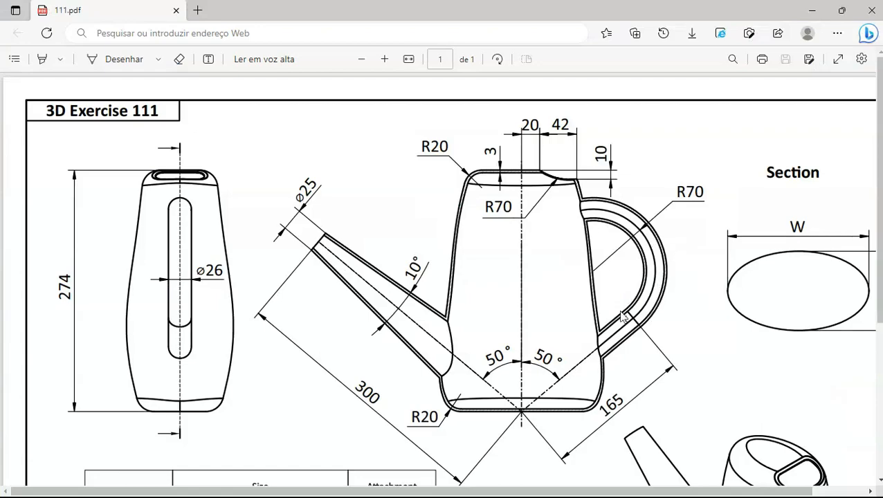
pyautogui.hotkey('alt', 'Tab')
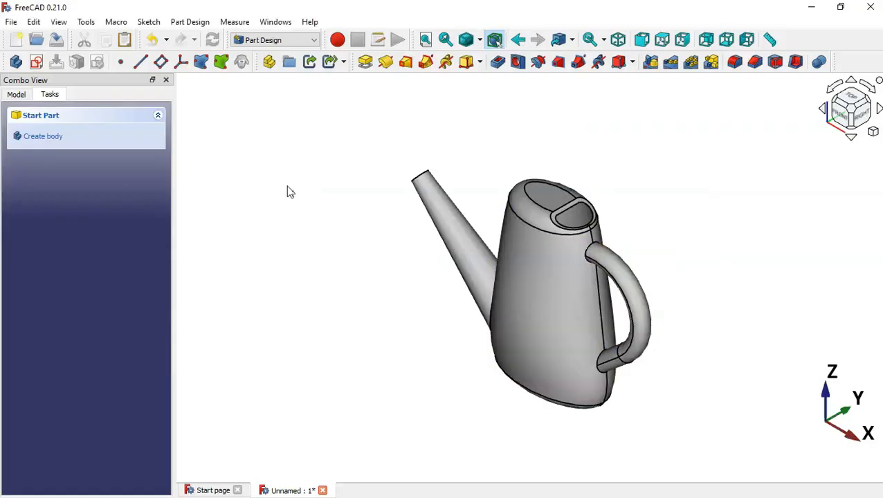
pyautogui.click(20, 94)
pyautogui.click(34, 161)
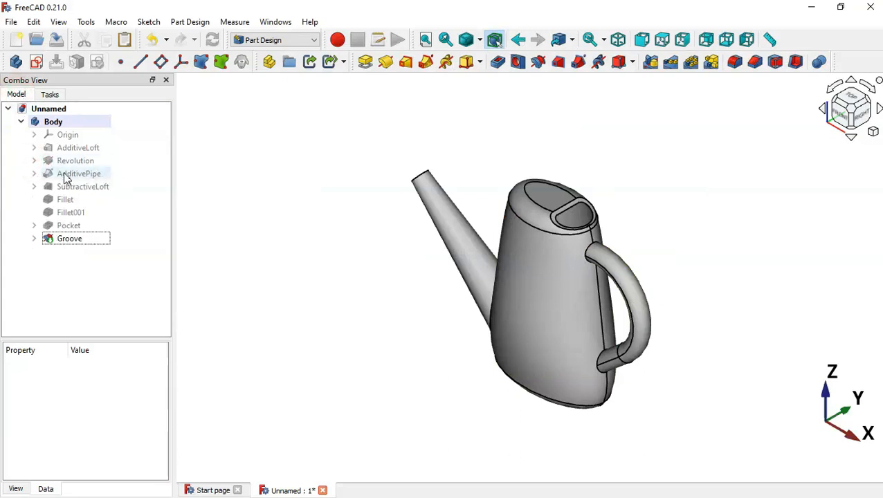
pyautogui.click(34, 173)
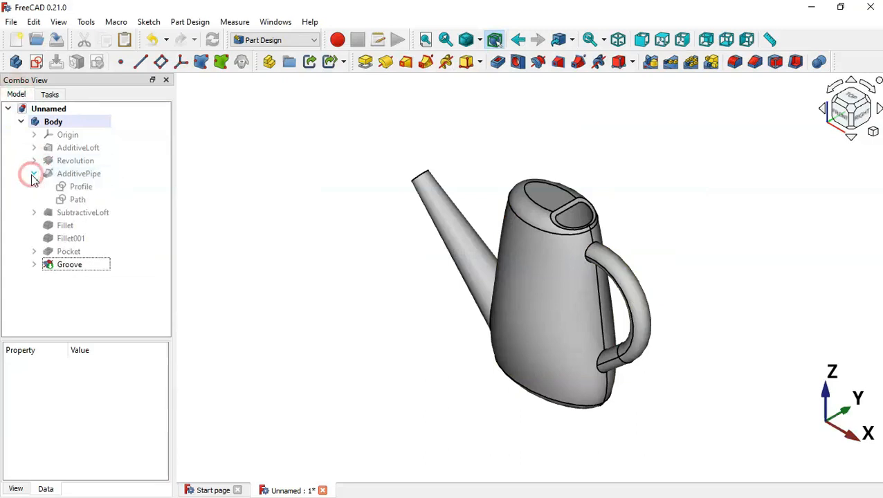
pyautogui.click(87, 191)
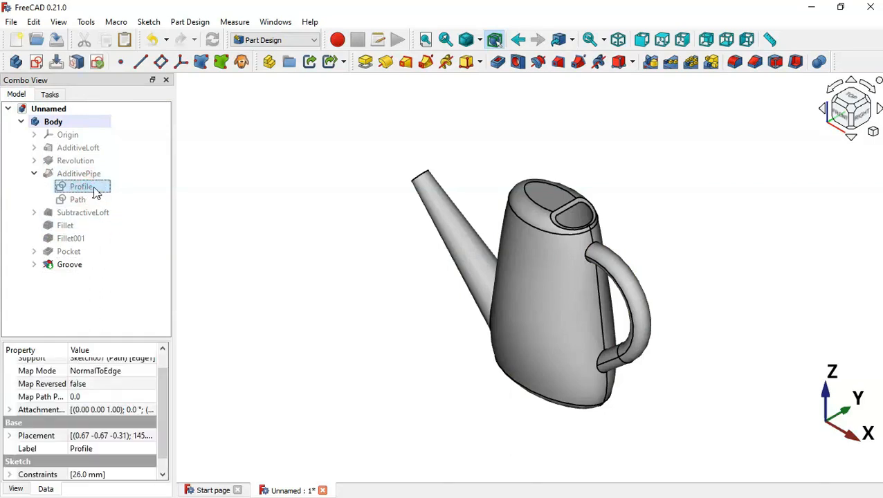
pyautogui.click(105, 39)
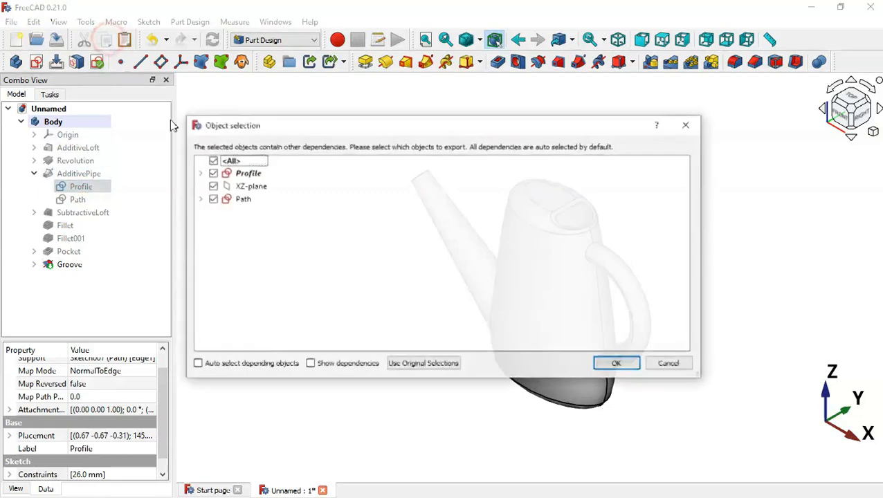
pyautogui.click(413, 365)
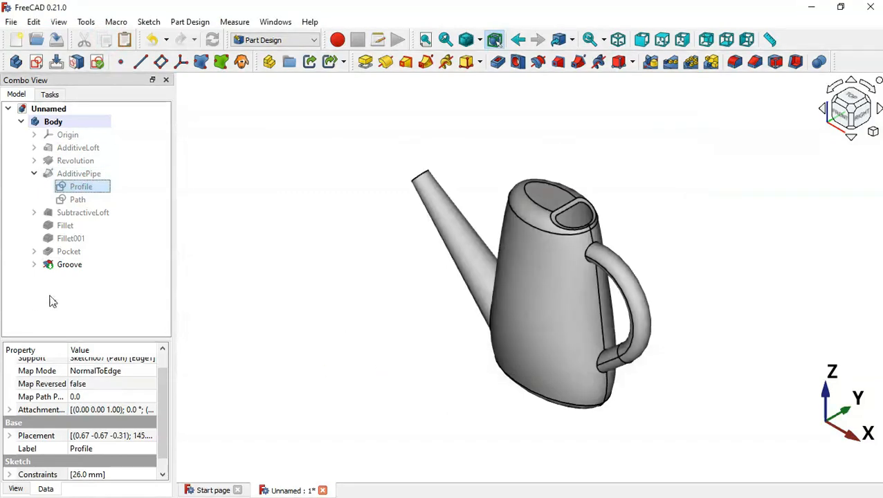
# - Paste the copied handle profile into the document and move it into the Body
pyautogui.click(81, 302)
pyautogui.hotkey('ctrl', 'v')
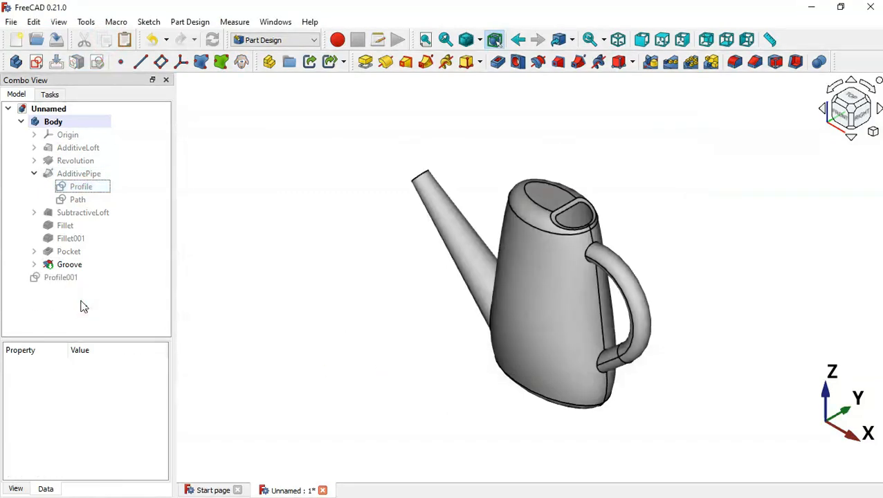
pyautogui.click(46, 279)
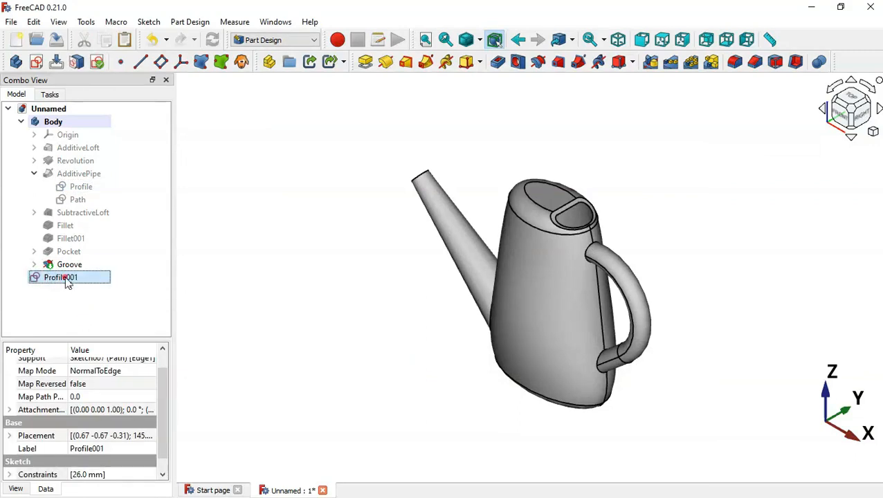
pyautogui.moveTo(67, 281); pyautogui.dragTo(97, 123)
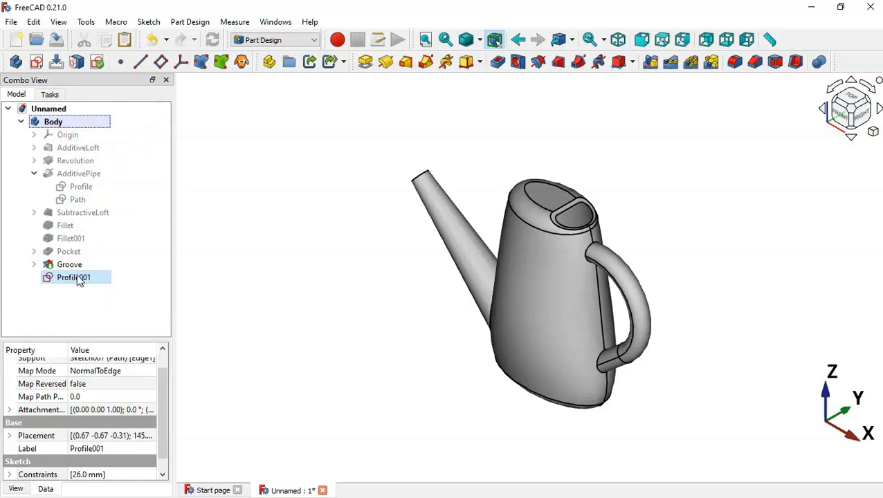
# - Set the pasted handle profile's diameter constraint to 20 mm in its sketch properties
pyautogui.click(78, 279)
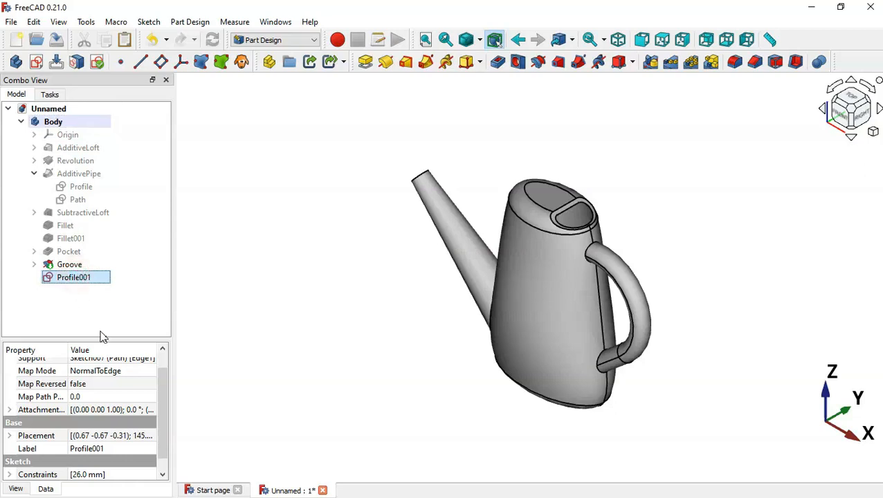
pyautogui.moveTo(162, 385); pyautogui.dragTo(170, 476)
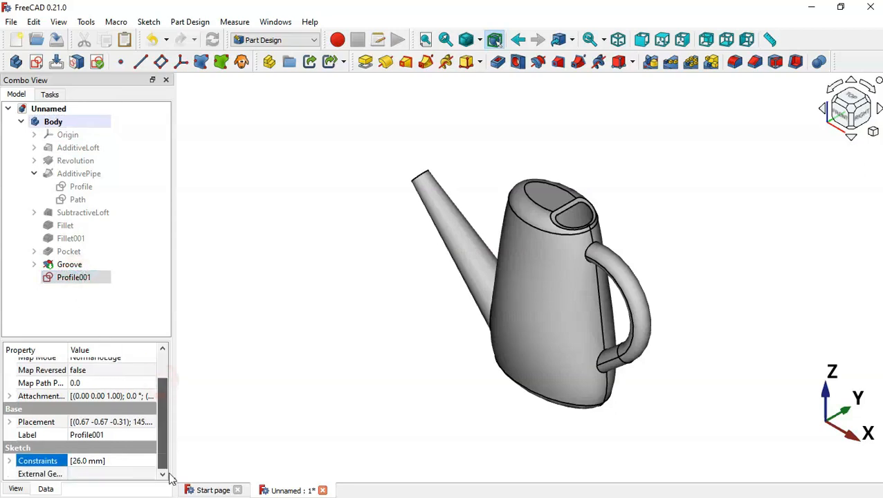
pyautogui.click(10, 461)
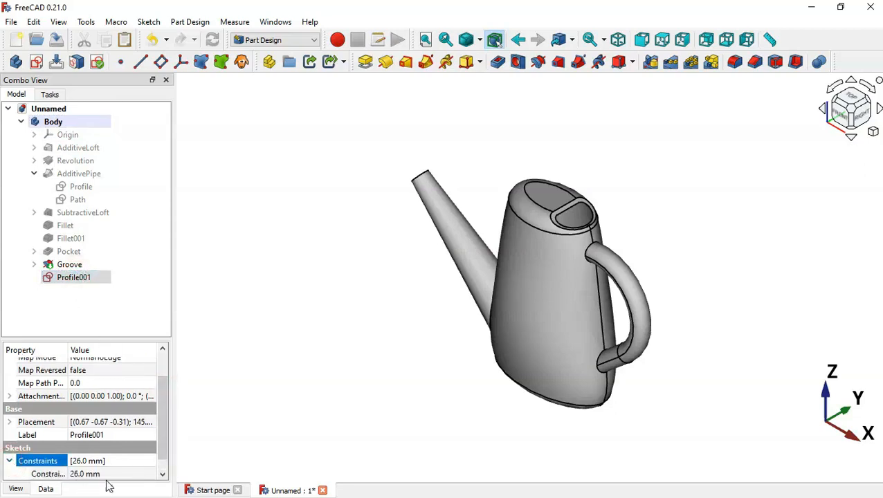
pyautogui.click(126, 474)
pyautogui.moveTo(163, 430); pyautogui.dragTo(162, 471)
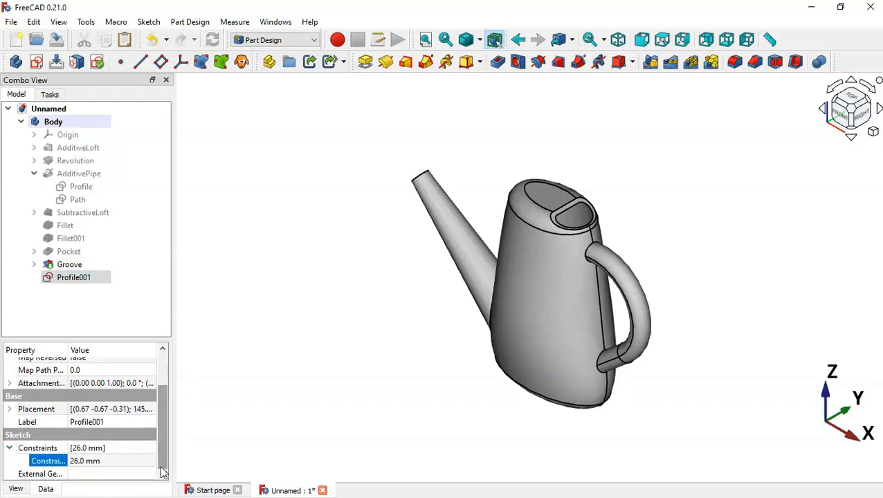
pyautogui.click(109, 461)
pyautogui.write('20')
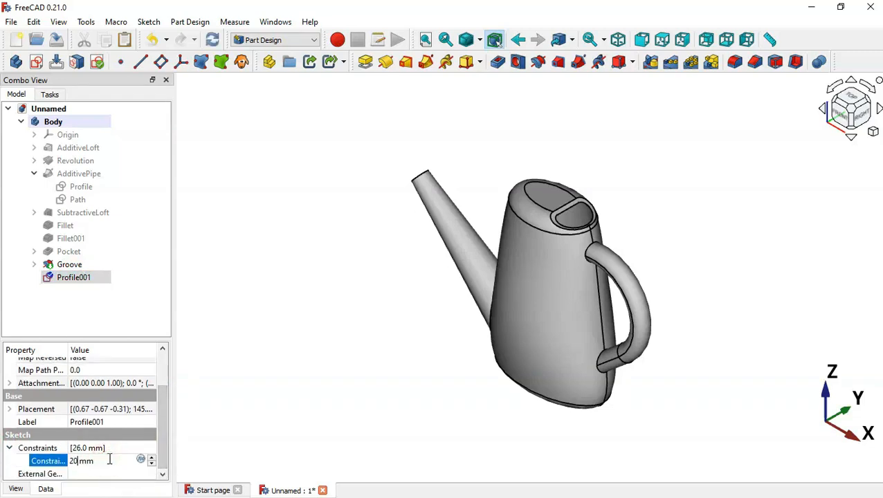
pyautogui.press('Return')
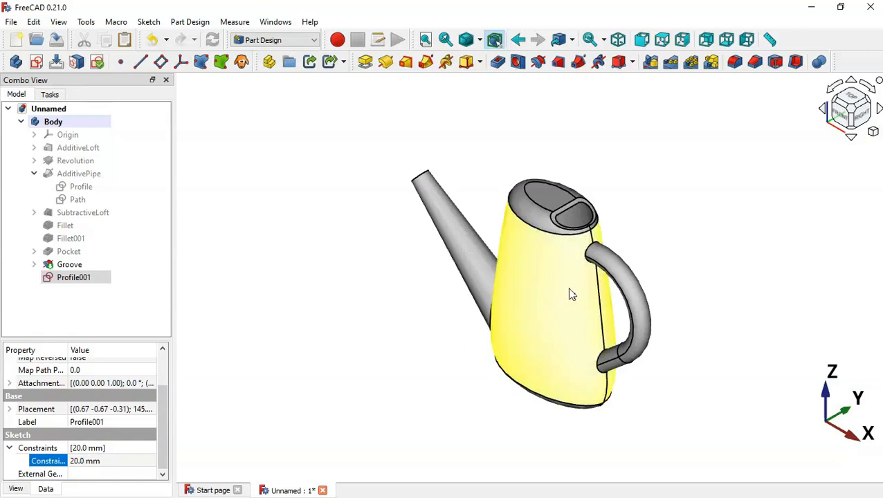
# - Try to hollow the handle with a Subtractive Pipe of the Profile001 sketch along the AdditivePipe's Path sketch
pyautogui.click(87, 282)
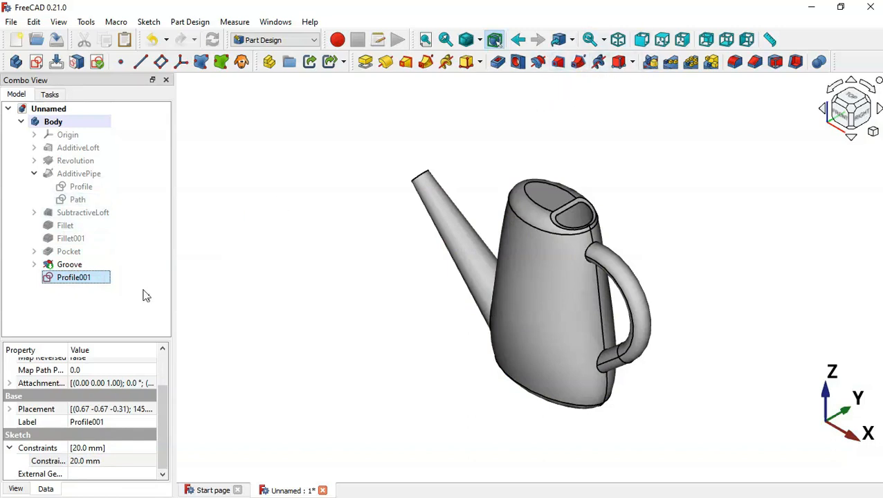
pyautogui.click(103, 277)
pyautogui.click(582, 65)
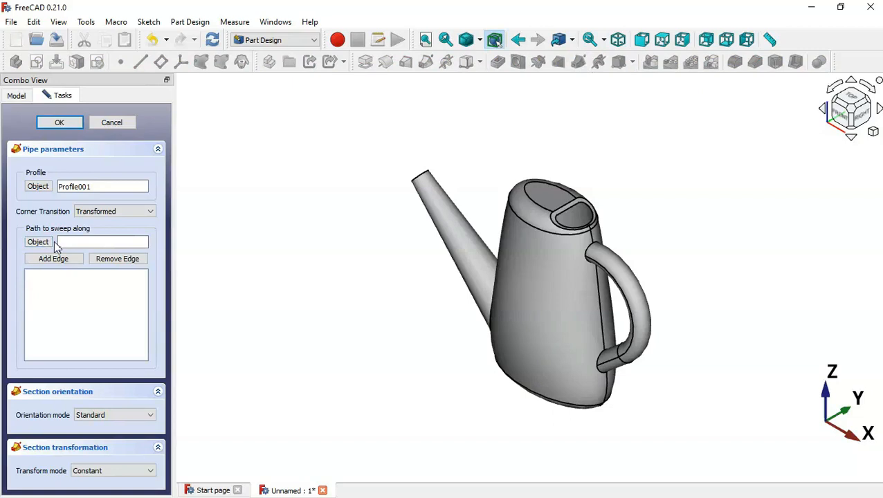
pyautogui.click(38, 242)
pyautogui.click(17, 95)
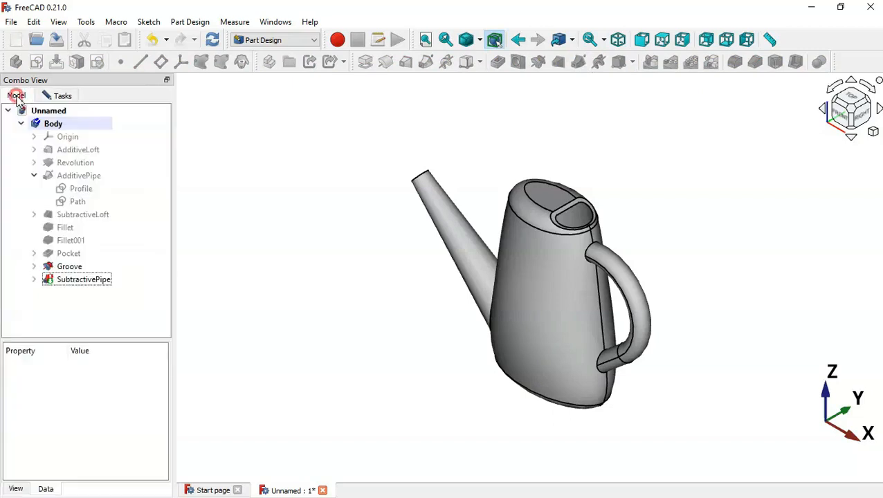
pyautogui.click(80, 202)
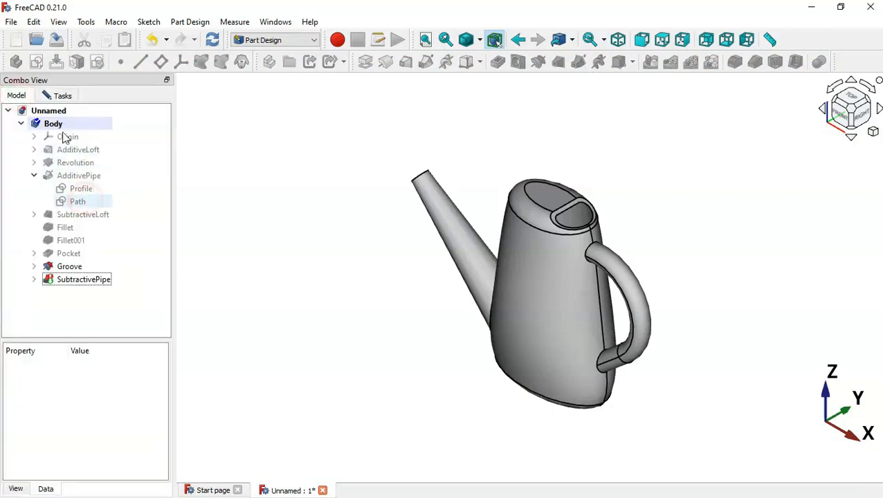
pyautogui.click(59, 96)
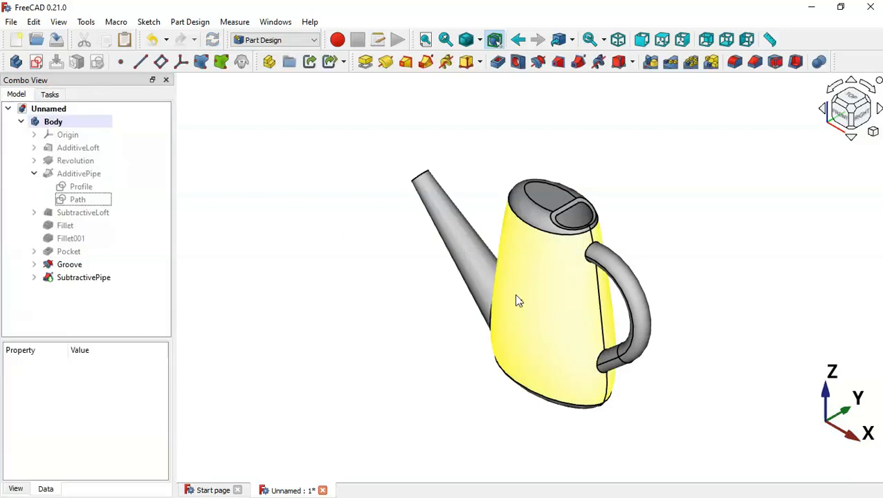
# - Inspect the can's opening and handle, and delete the SubtractivePipe feature together with its Profile001 sketch
pyautogui.scroll(3, 588, 266)
pyautogui.scroll(2, 588, 266)
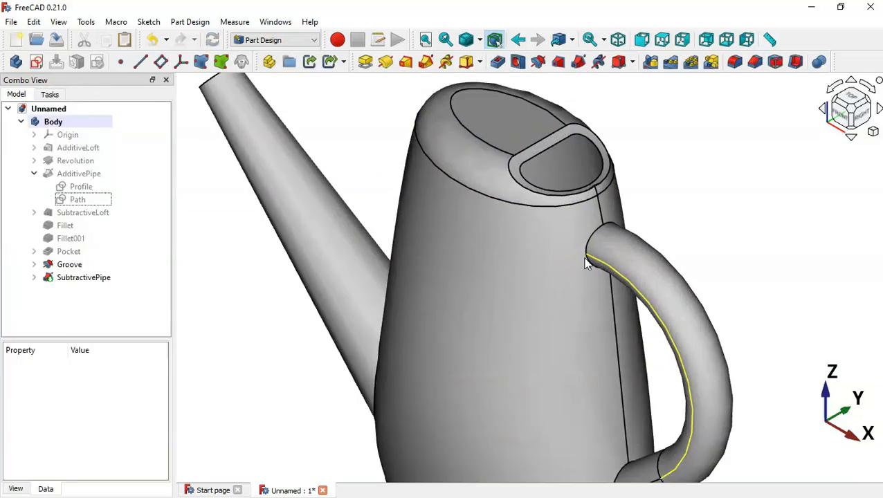
pyautogui.moveTo(587, 261); pyautogui.dragTo(688, 391, button='middle')
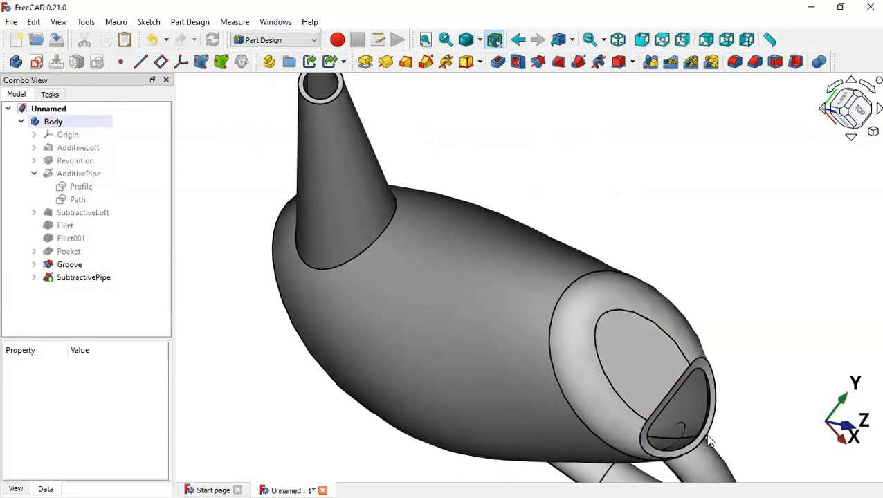
pyautogui.moveTo(723, 427); pyautogui.dragTo(686, 318, button='middle')
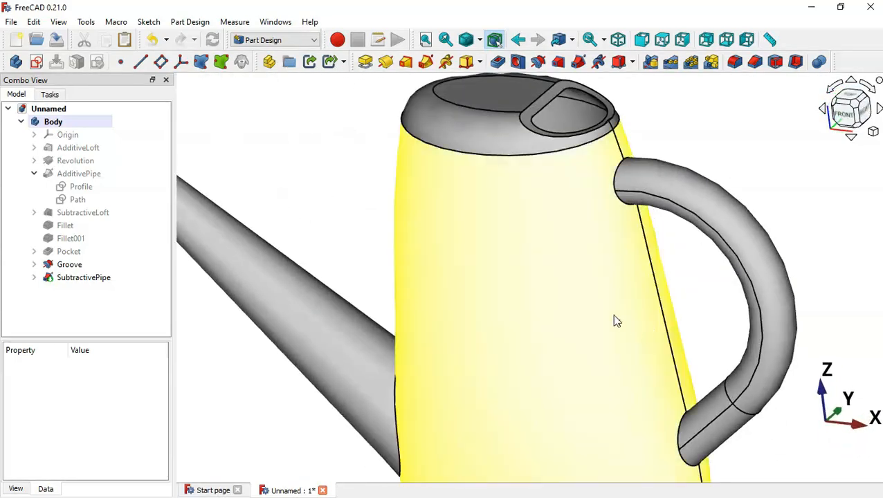
pyautogui.moveTo(613, 315); pyautogui.dragTo(744, 302, button='middle')
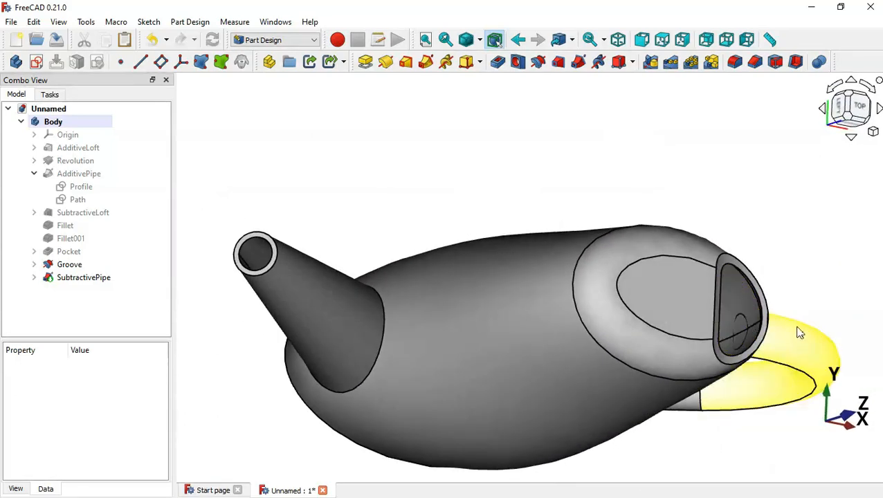
pyautogui.press('0')
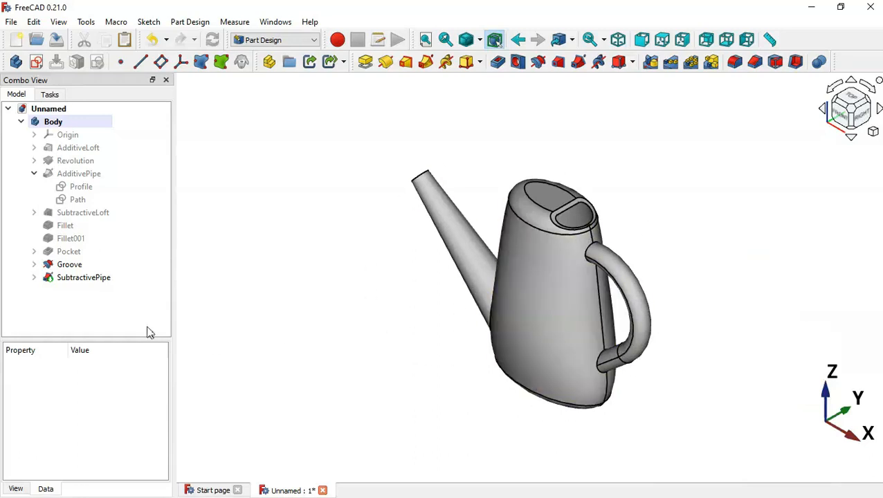
pyautogui.click(97, 280)
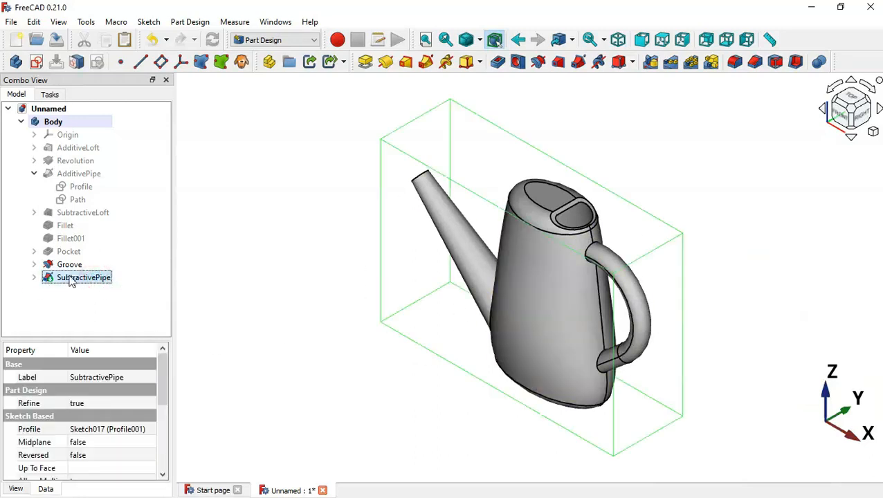
pyautogui.press('Delete')
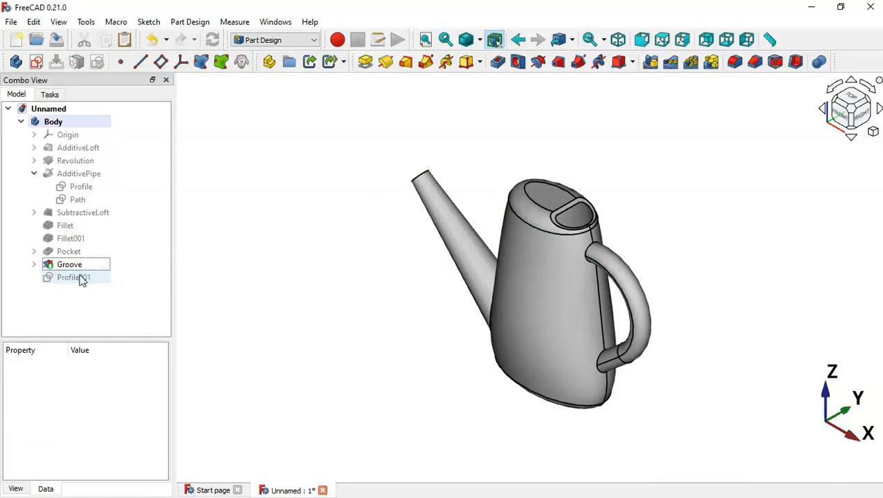
pyautogui.click(71, 279)
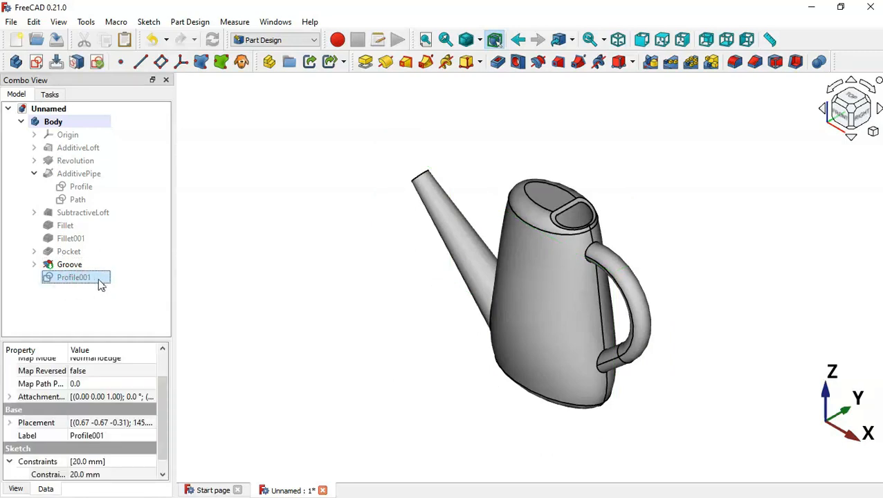
pyautogui.press('Delete')
pyautogui.click(317, 264)
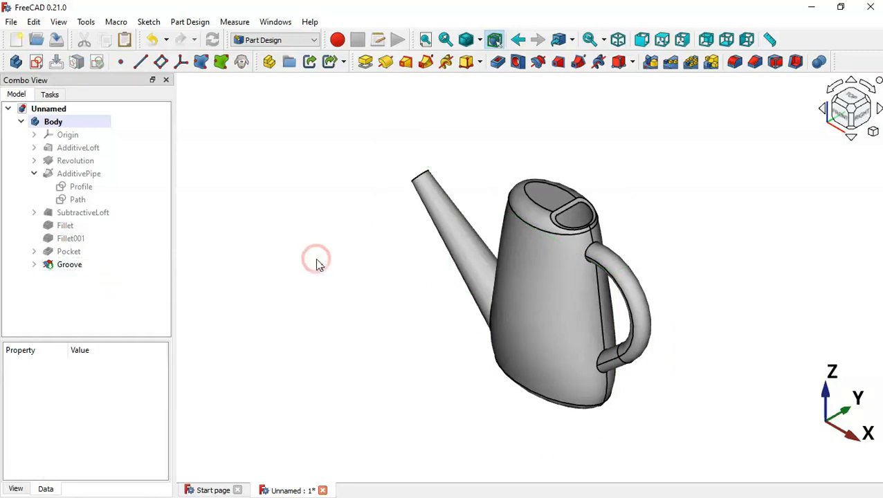
# - Copy the AdditivePipe's Profile and Path sketches together, using only the original selections
pyautogui.click(80, 189)
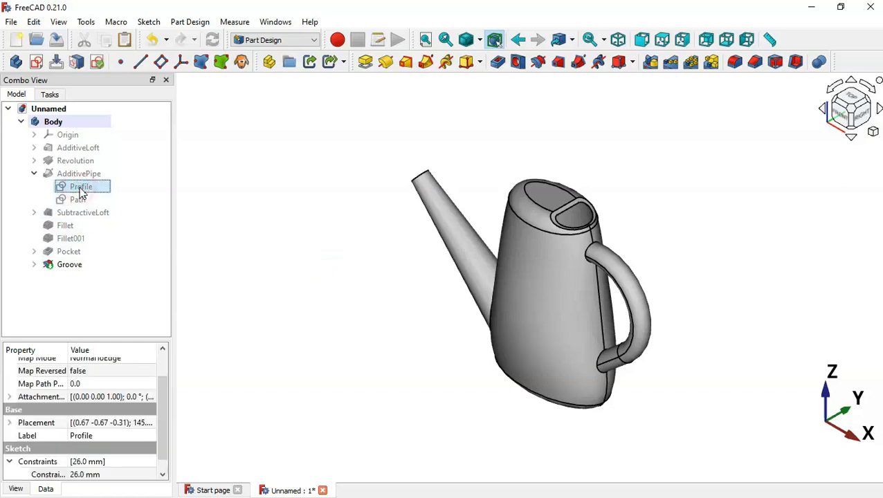
pyautogui.keyDown('ctrl'); pyautogui.click(79, 201); pyautogui.keyUp('ctrl')
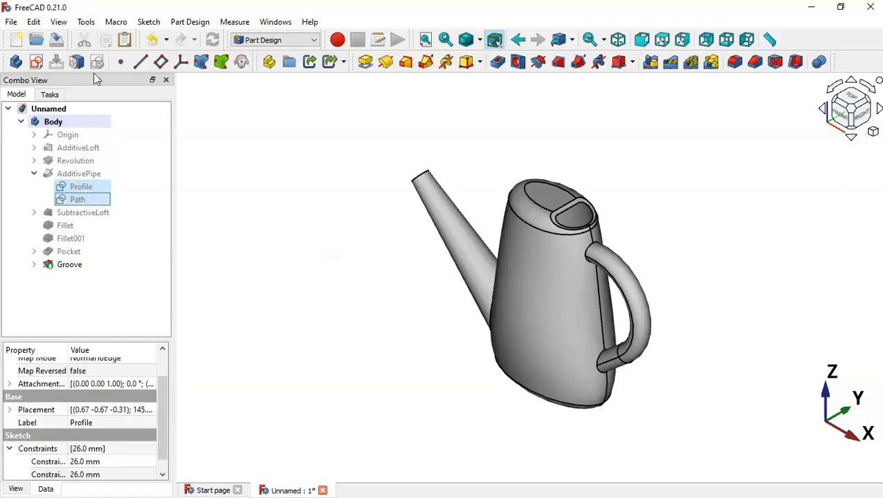
pyautogui.click(105, 39)
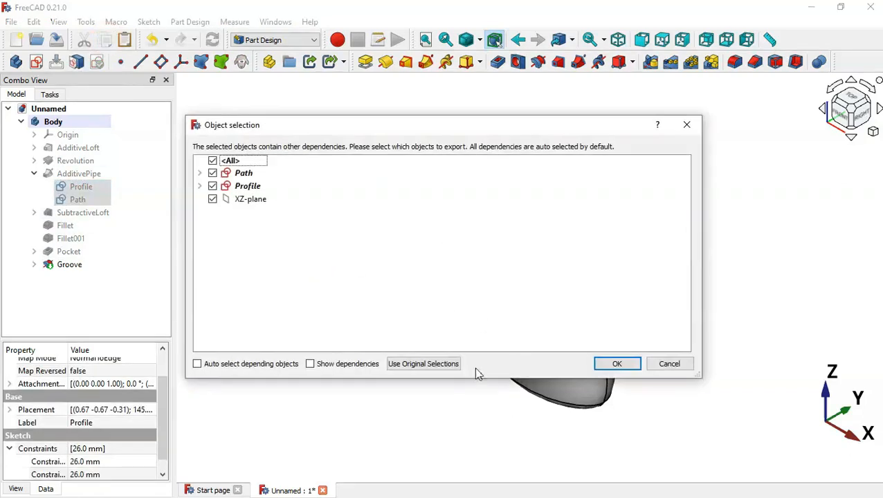
pyautogui.click(445, 366)
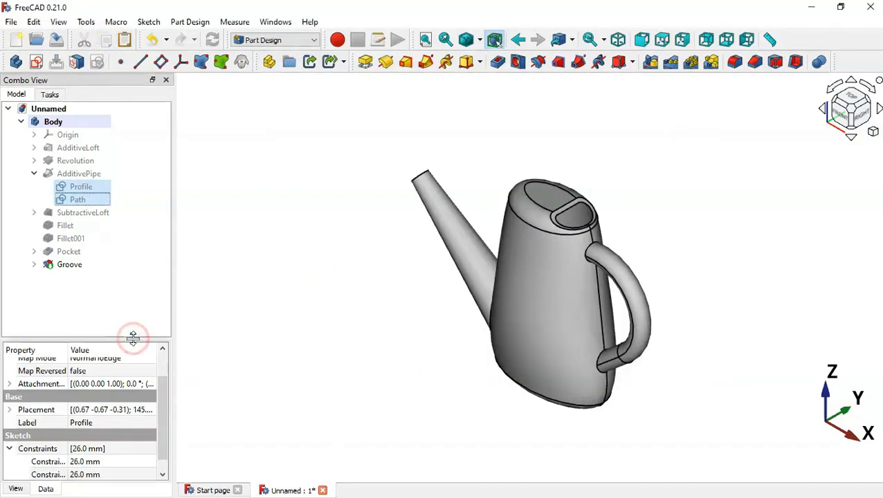
pyautogui.click(112, 291)
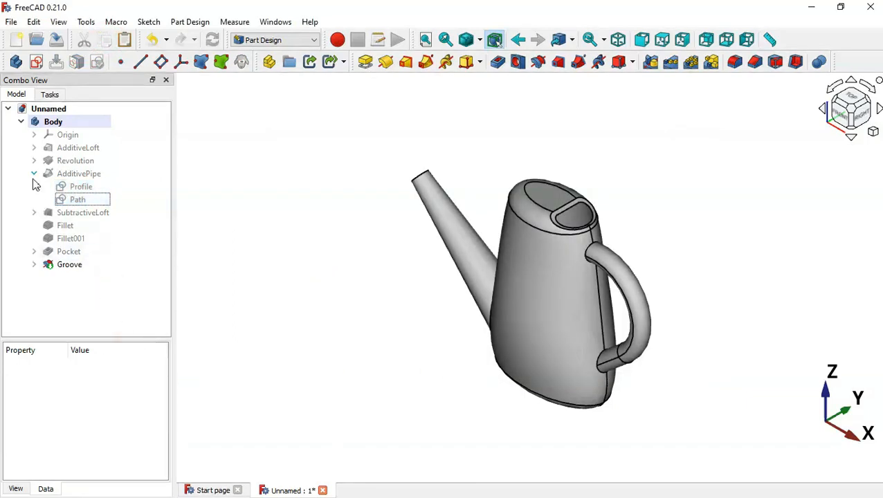
# - Create a second Body and paste the copied handle path and profile sketches into the document
pyautogui.click(34, 174)
pyautogui.click(20, 121)
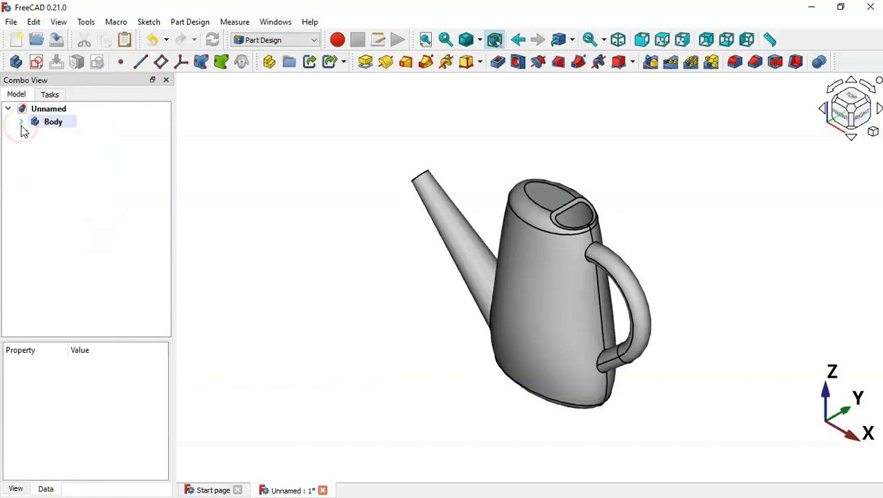
pyautogui.click(17, 62)
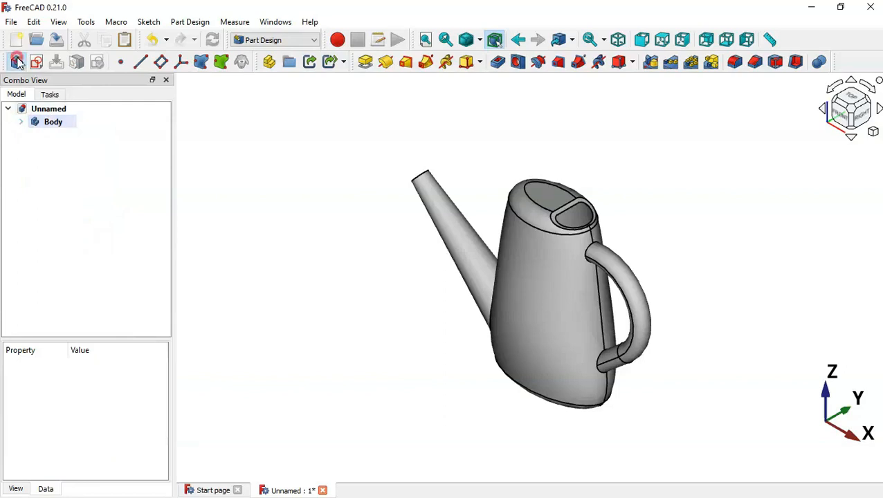
pyautogui.click(84, 175)
pyautogui.click(125, 39)
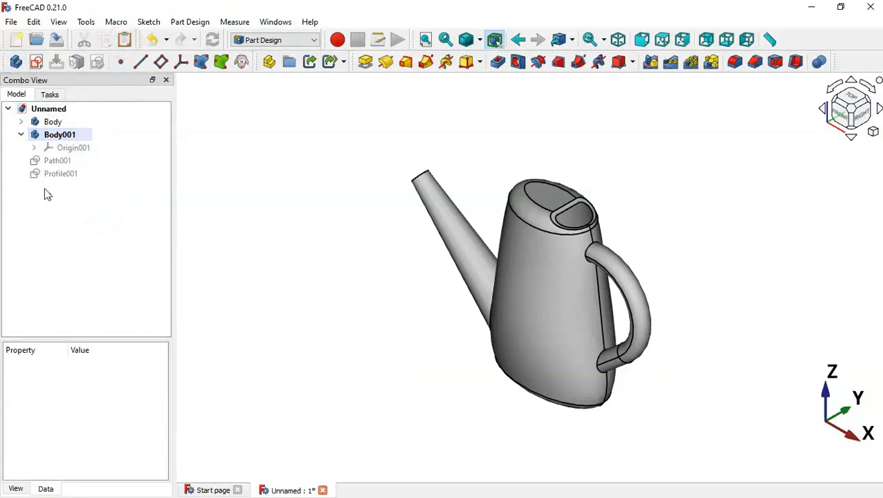
# - Move the pasted Path001 and Profile001 sketches into Body001
pyautogui.click(60, 161)
pyautogui.keyDown('ctrl'); pyautogui.click(58, 175); pyautogui.keyUp('ctrl')
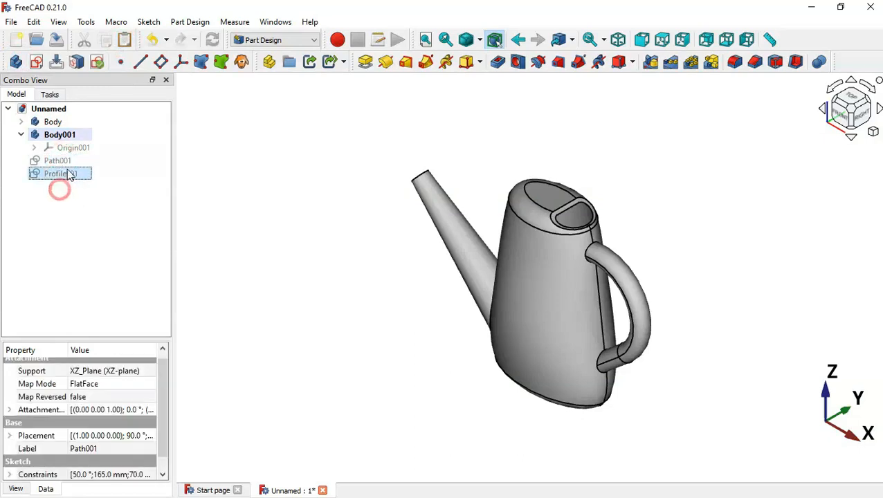
pyautogui.moveTo(54, 166); pyautogui.dragTo(80, 135)
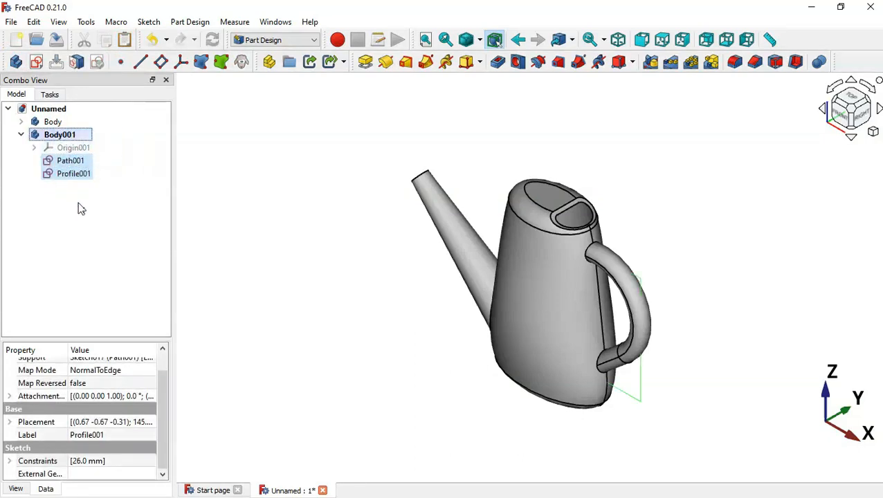
pyautogui.click(86, 196)
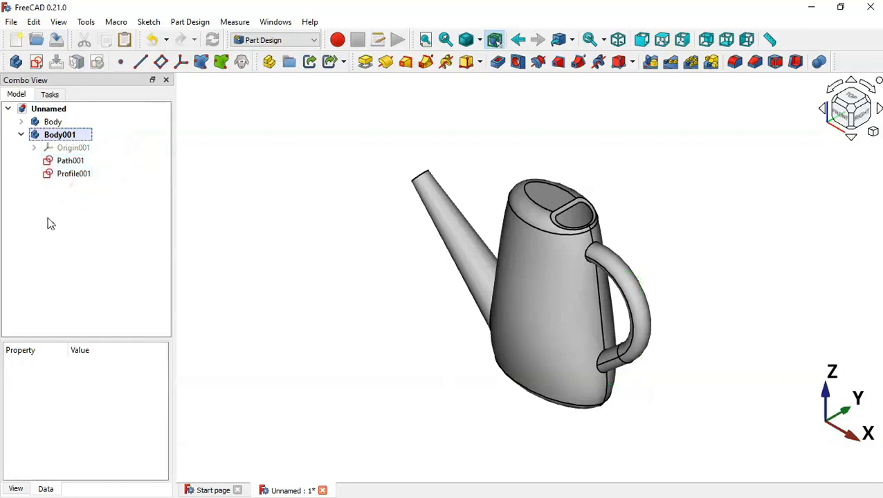
# - Set the diameter constraint of the Profile001 sketch in Body001 to 20 mm
pyautogui.click(78, 176)
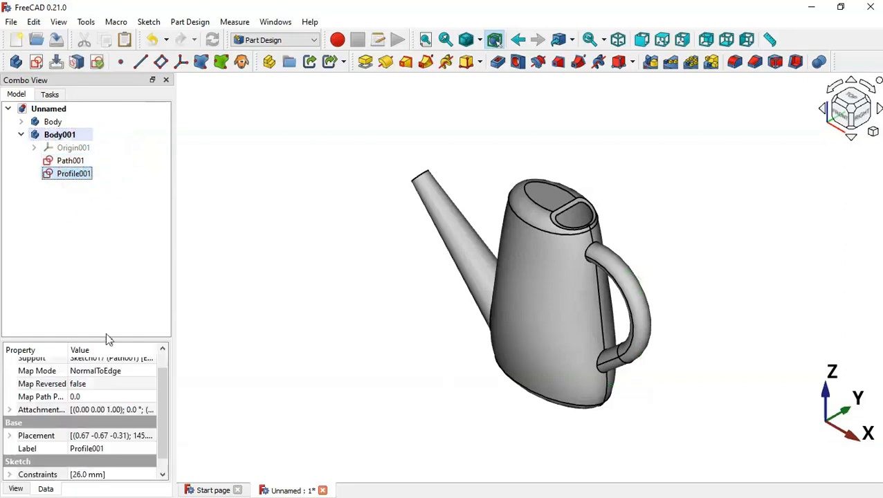
pyautogui.moveTo(115, 338); pyautogui.dragTo(116, 198)
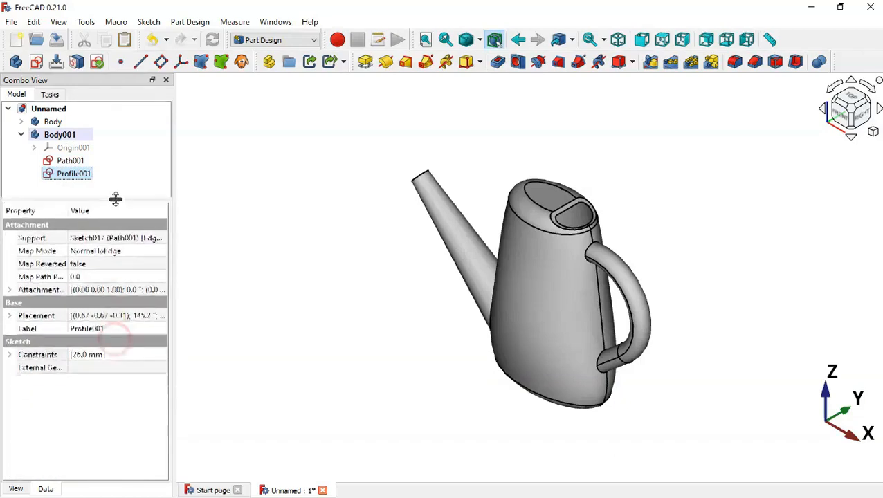
pyautogui.click(10, 354)
pyautogui.click(104, 368)
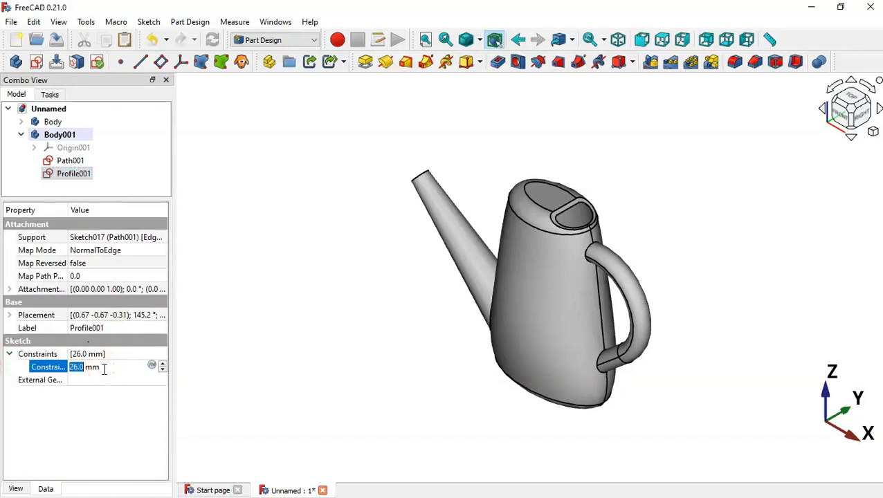
pyautogui.write('1')
pyautogui.write('0')
pyautogui.press('Return')
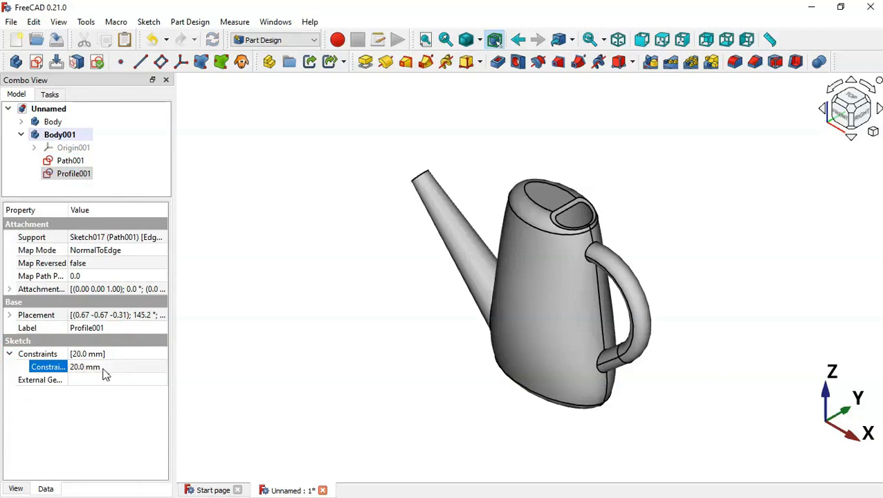
# - Sweep the Profile001 sketch along Path001 as an Additive Pipe in Body001, with Transformed corner transition
pyautogui.click(75, 175)
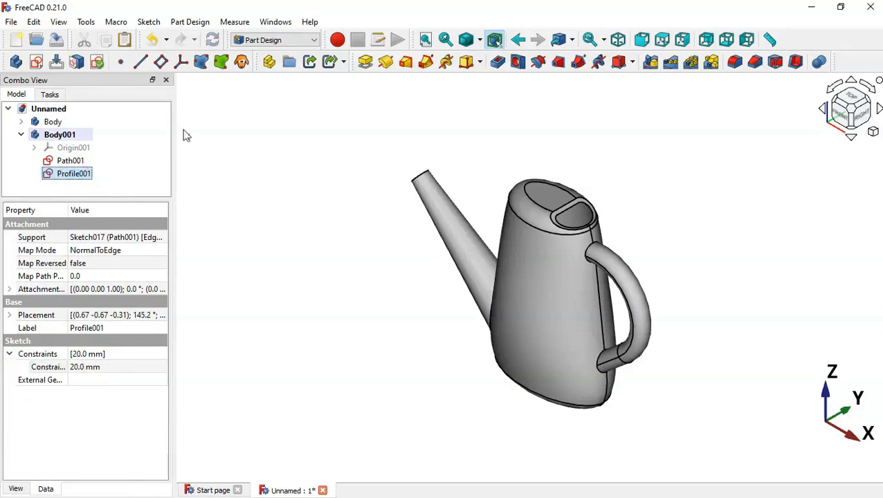
pyautogui.click(426, 62)
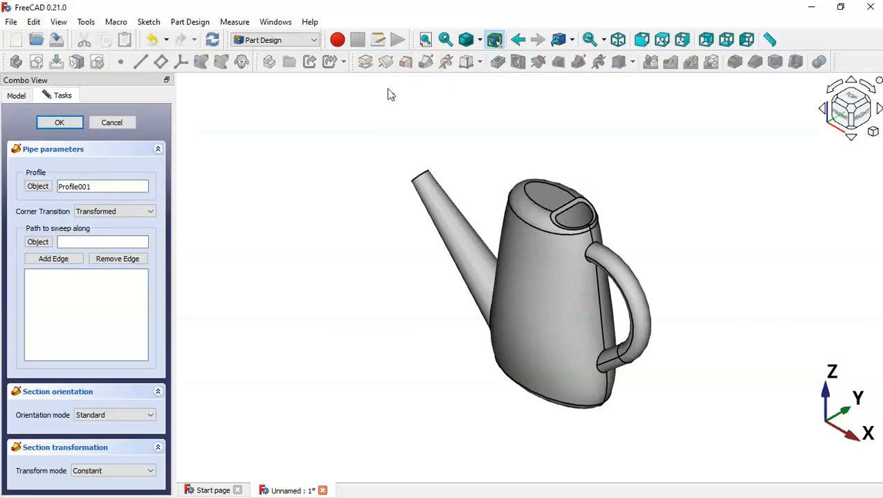
pyautogui.click(44, 244)
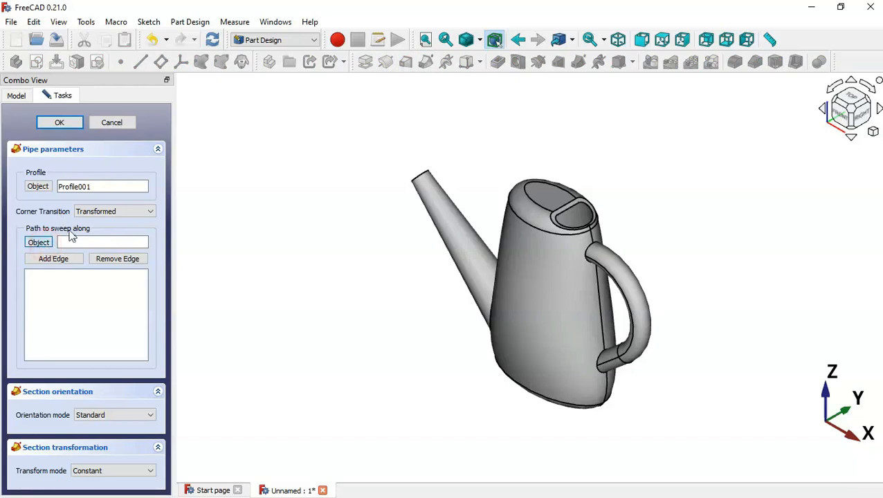
pyautogui.click(17, 97)
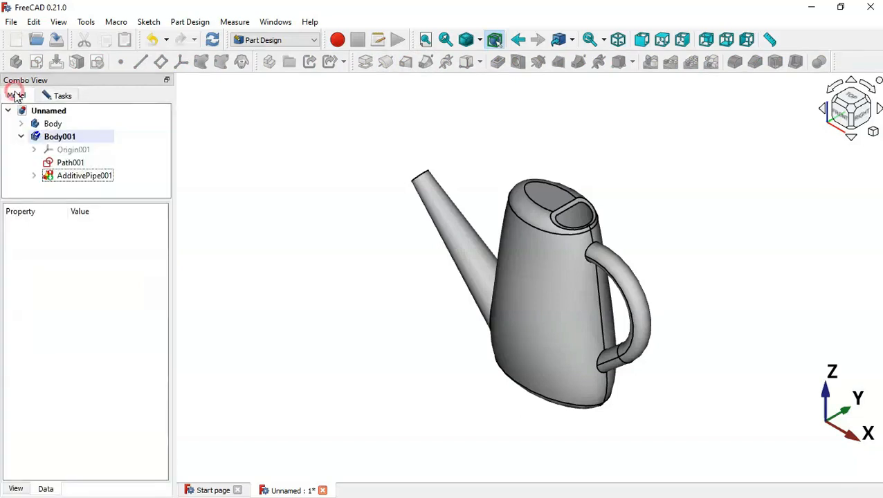
pyautogui.click(69, 164)
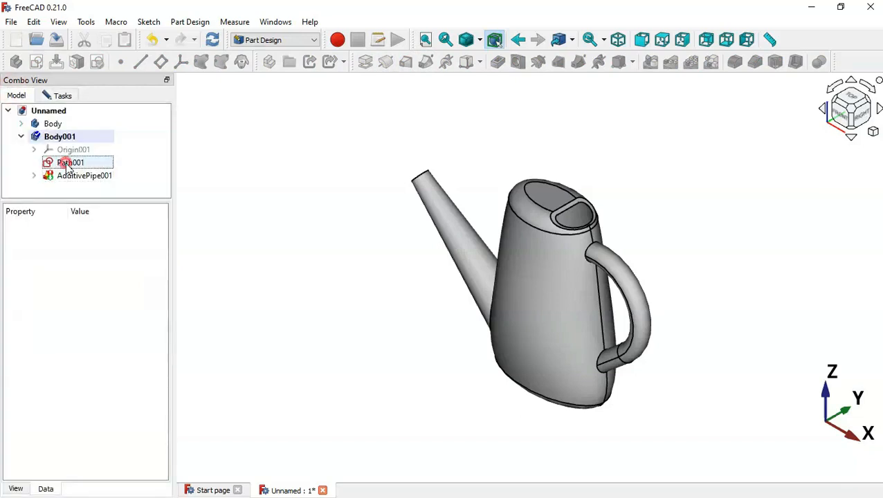
pyautogui.click(63, 96)
pyautogui.click(61, 122)
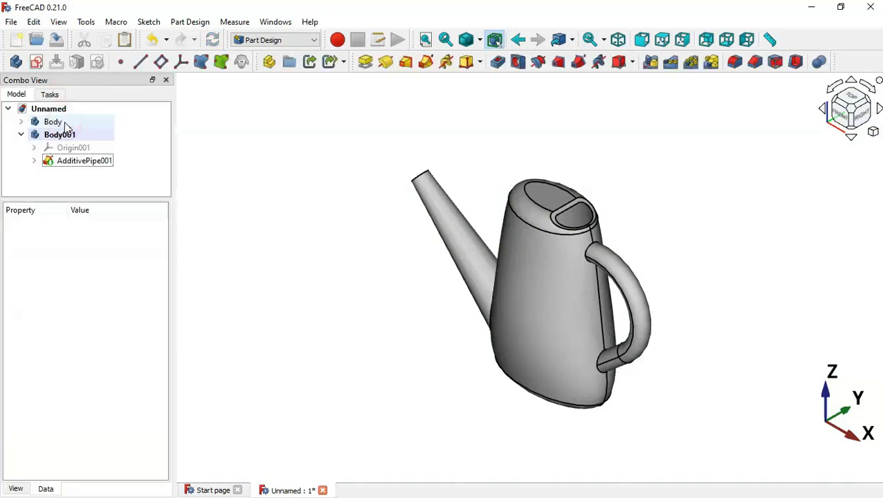
# - Examine the inner end of the Body001 pipe through the watering can's top opening
pyautogui.moveTo(577, 230); pyautogui.dragTo(593, 360, button='middle')
pyautogui.scroll(5, 585, 352)
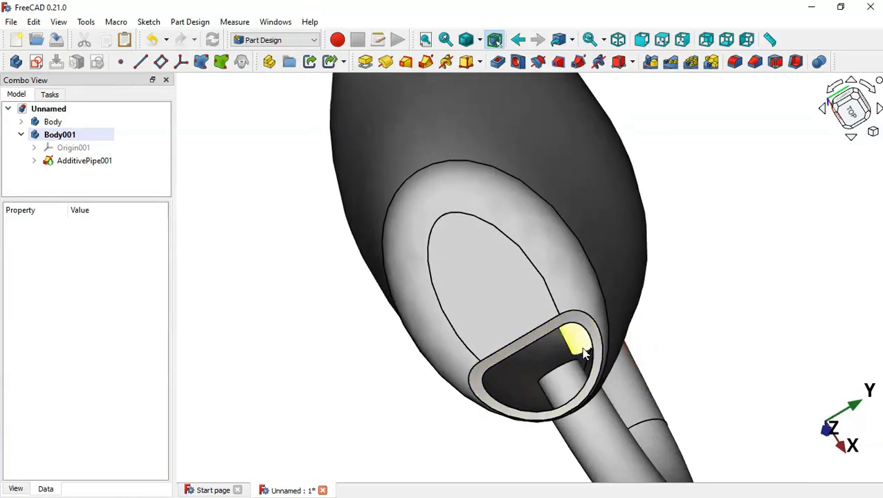
pyautogui.moveTo(583, 444); pyautogui.dragTo(621, 355, button='middle')
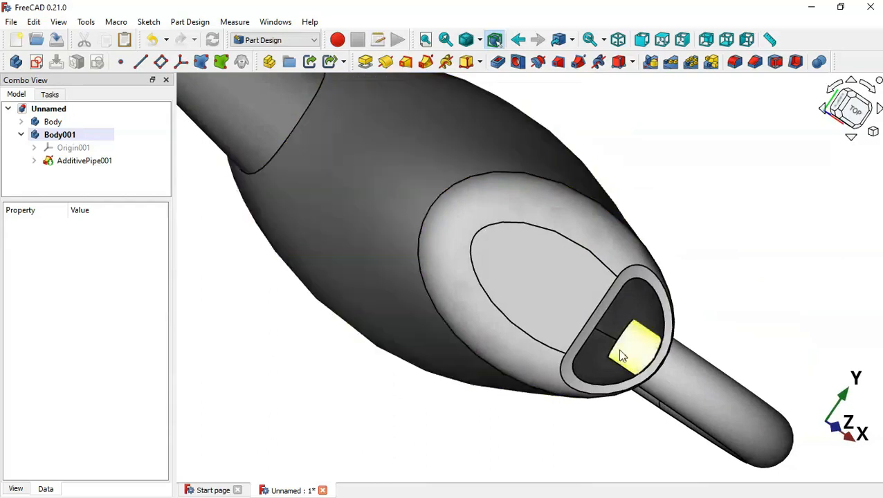
pyautogui.moveTo(722, 396); pyautogui.dragTo(716, 250, button='middle')
pyautogui.press('0')
pyautogui.press('v')
pyautogui.press('f')
pyautogui.click(657, 266)
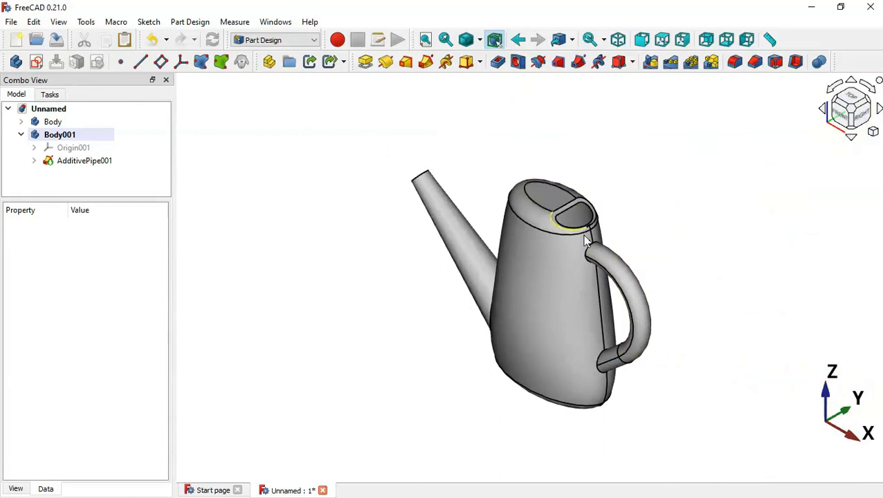
# - Subtract Body001 from Body with a Boolean Cut in the Part workbench to hollow the watering can's handle
pyautogui.click(311, 40)
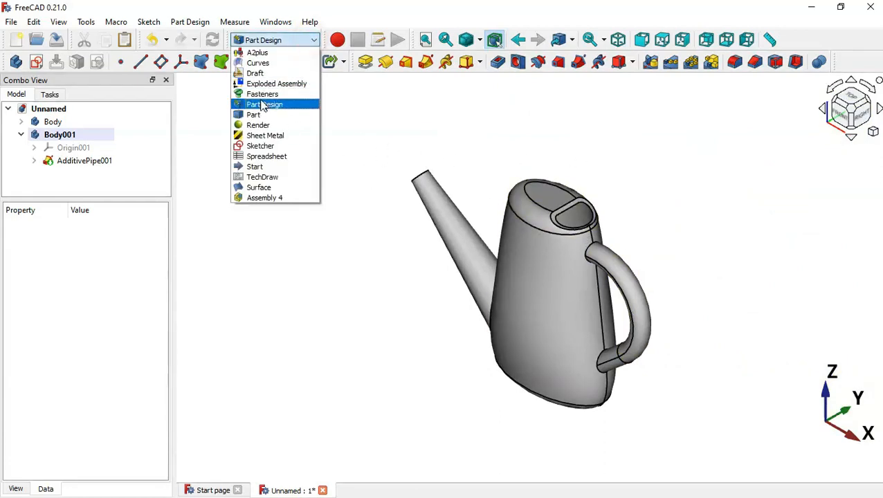
pyautogui.click(269, 115)
pyautogui.scroll(3, 588, 263)
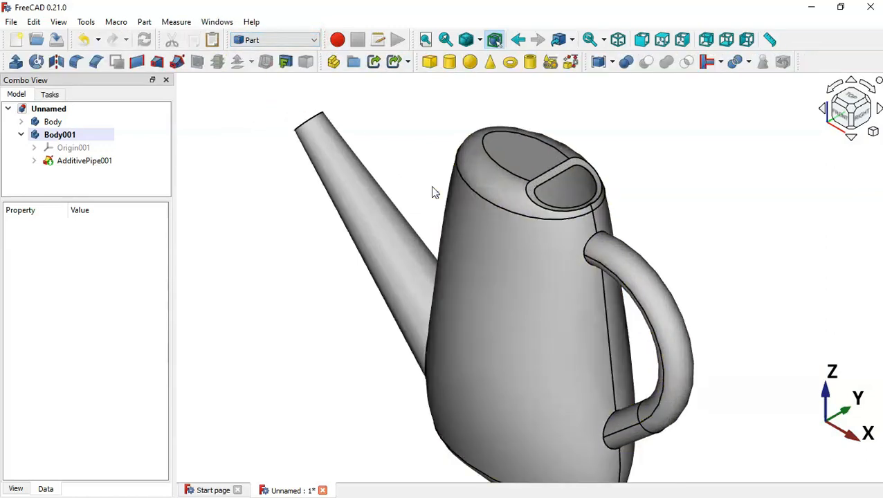
pyautogui.click(78, 127)
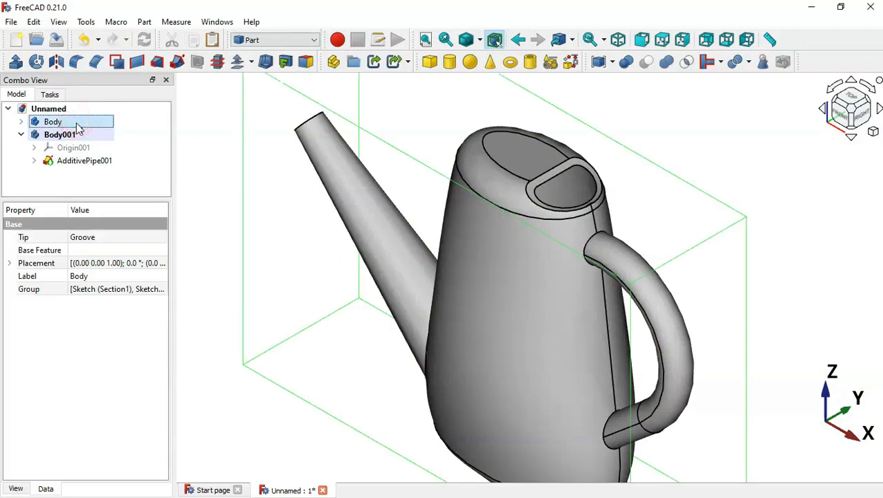
pyautogui.keyDown('ctrl'); pyautogui.click(95, 136); pyautogui.keyUp('ctrl')
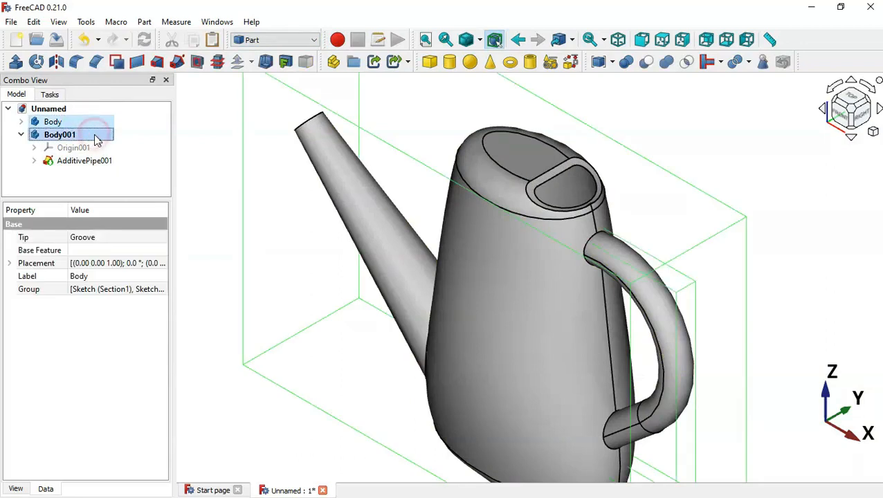
pyautogui.click(647, 63)
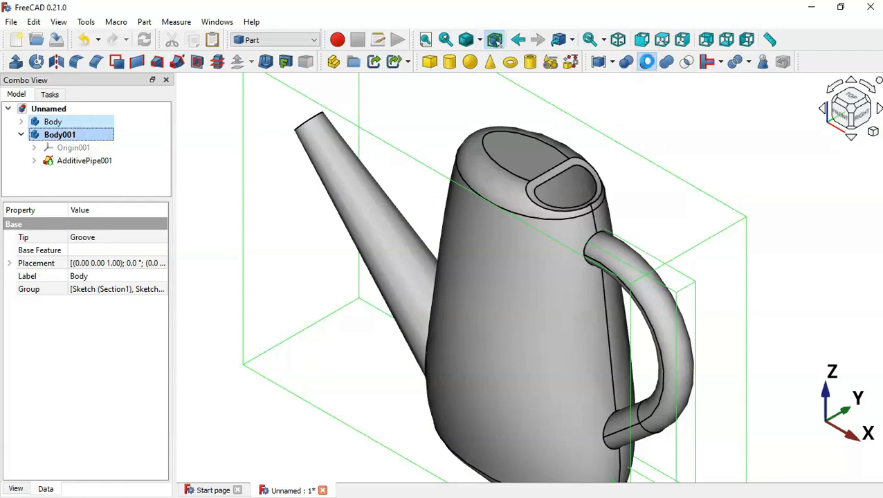
pyautogui.moveTo(634, 281)
pyautogui.mouseDown(button='middle')
pyautogui.moveTo(658, 298)
pyautogui.moveTo(636, 245)
pyautogui.moveTo(643, 267)
pyautogui.mouseUp(button='middle')
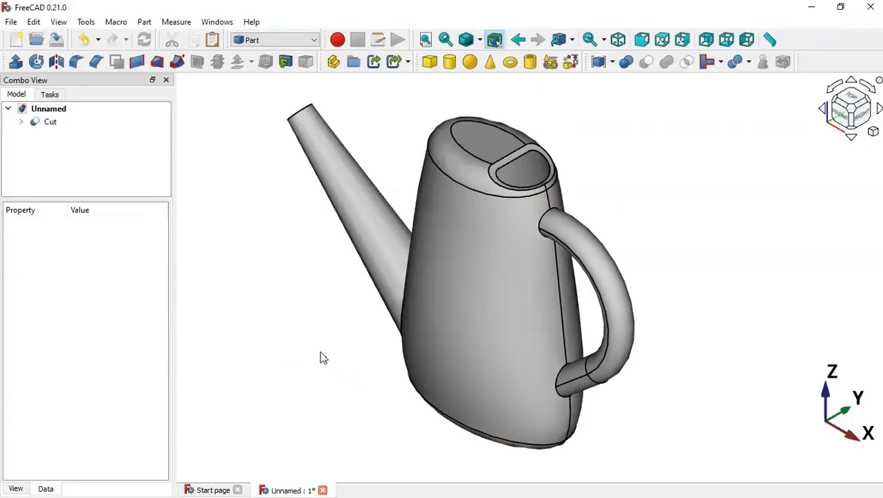
pyautogui.moveTo(372, 387); pyautogui.dragTo(524, 175, button='middle')
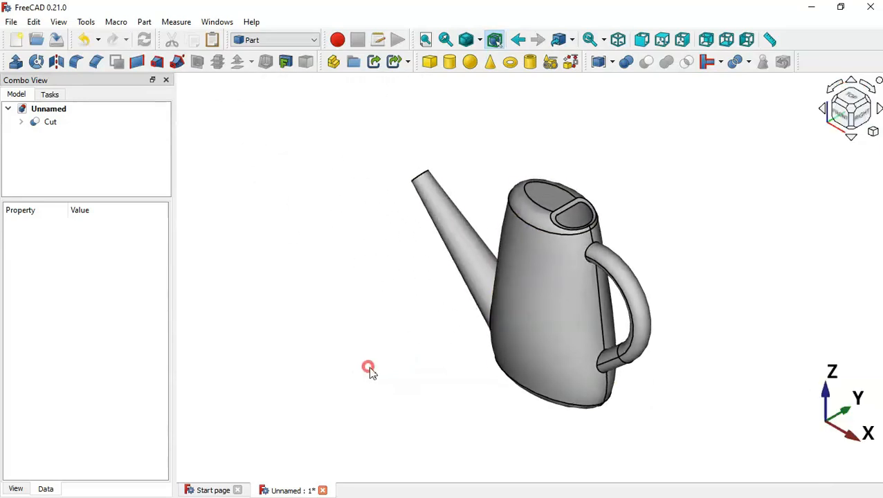
pyautogui.moveTo(370, 372); pyautogui.dragTo(608, 373, button='middle')
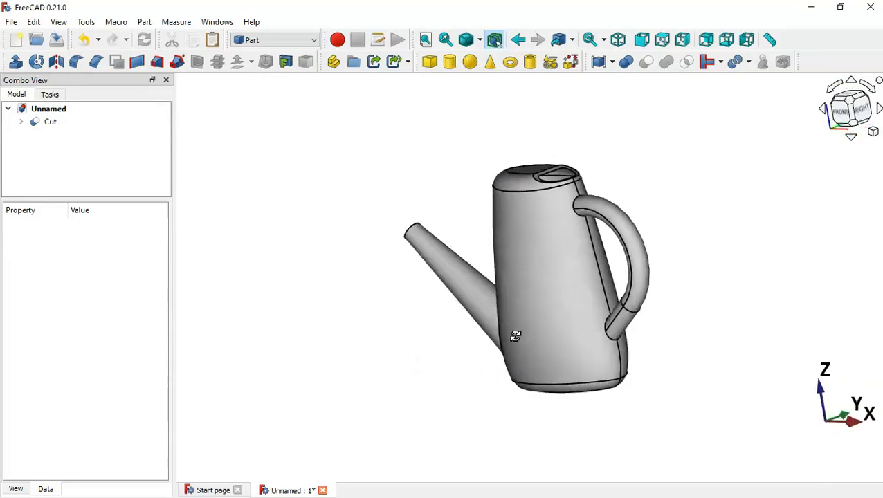